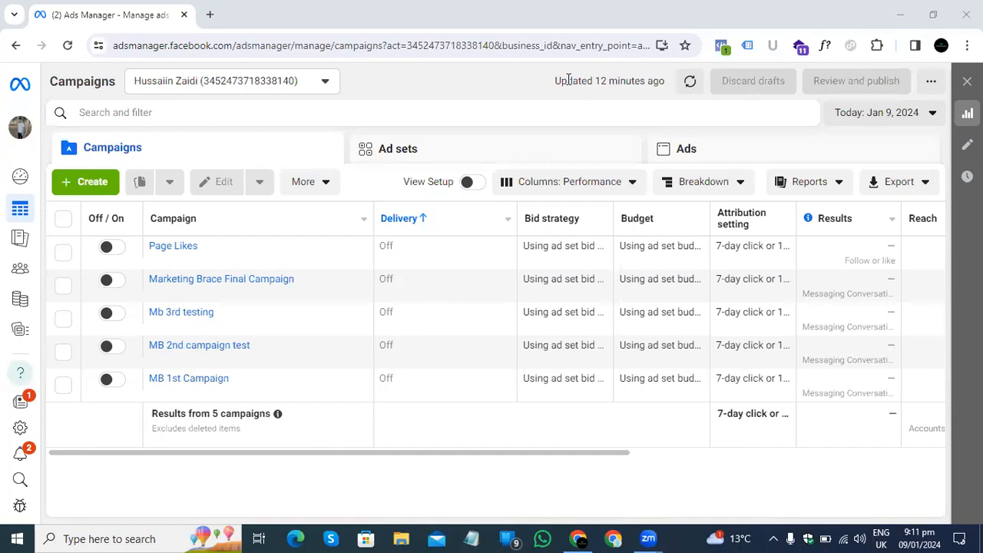
key(XF86AudioRaiseVolume)
key(XF86AudioRaiseVolume)
key(XF86AudioRaiseVolume)
key(XF86AudioRaiseVolume)
key(XF86AudioRaiseVolume)
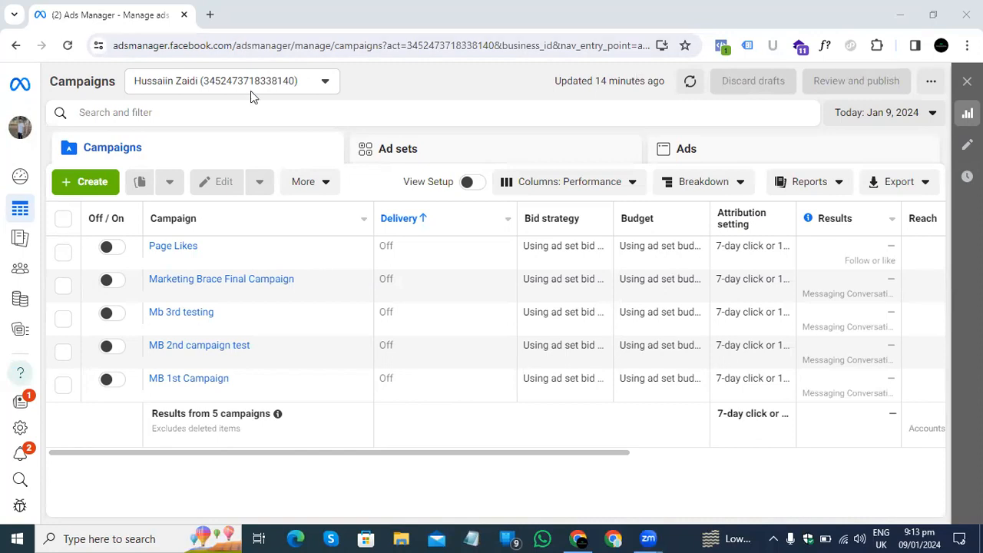
Start creating a new campaign and choose Awareness as the campaign objective.
drag(145, 142, 75, 148)
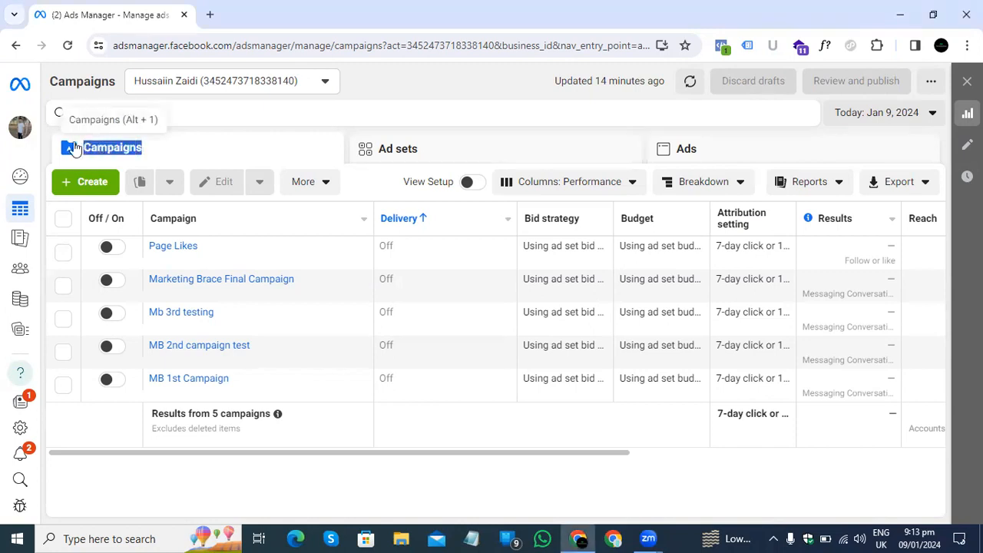
click(89, 184)
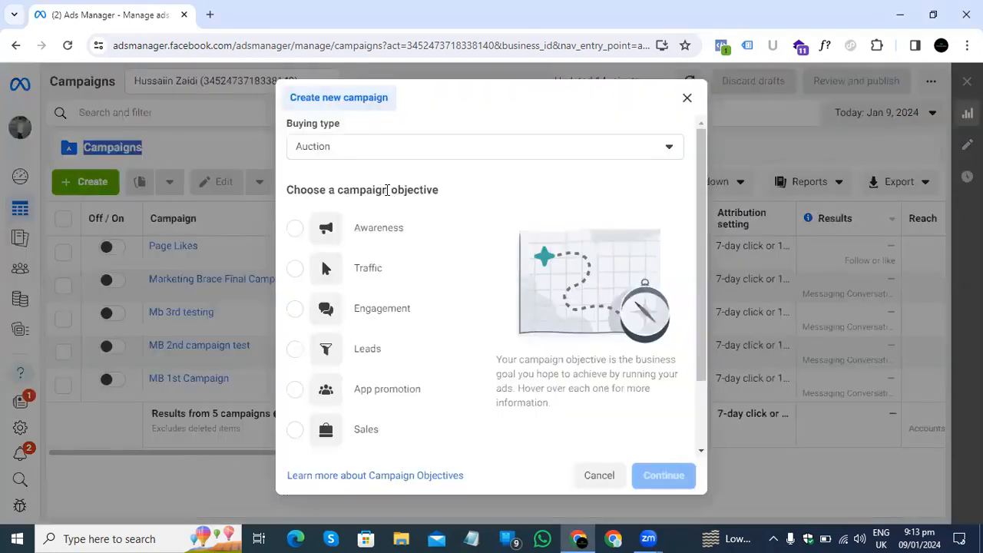
drag(328, 189, 475, 203)
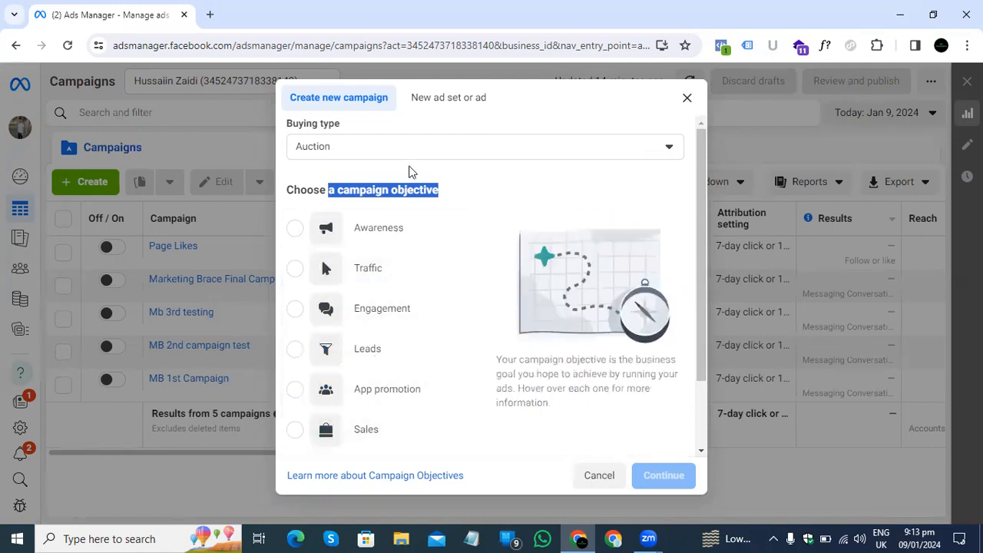
click(479, 193)
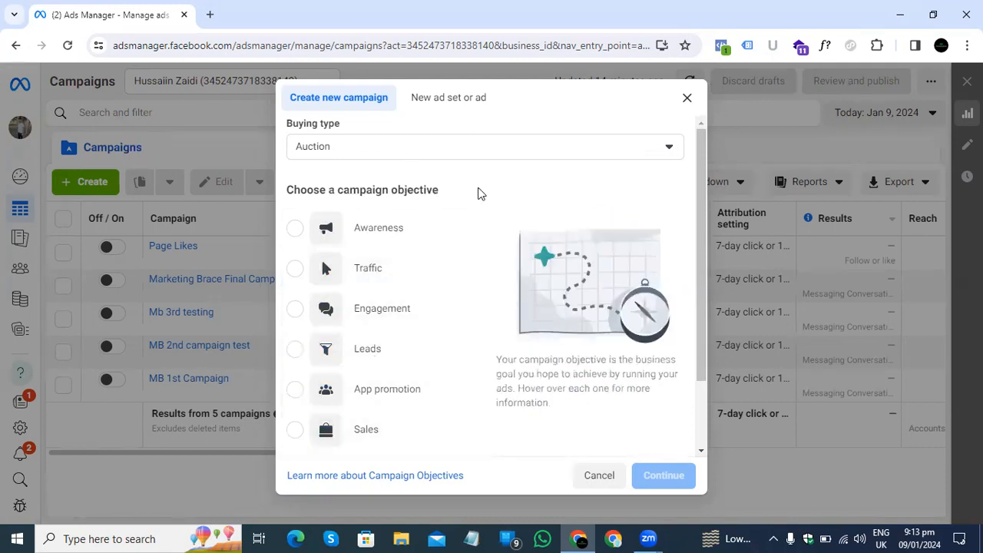
click(391, 230)
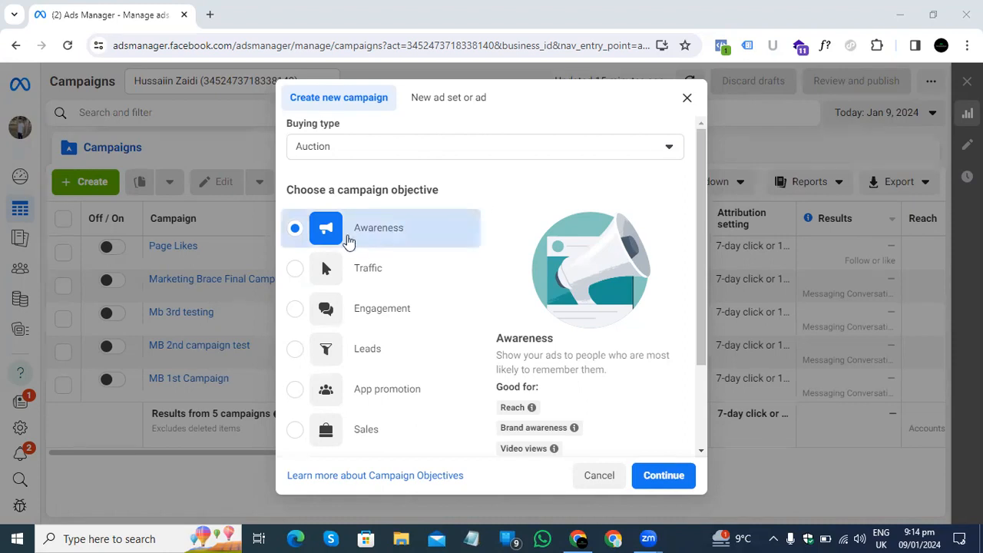
drag(351, 241, 426, 238)
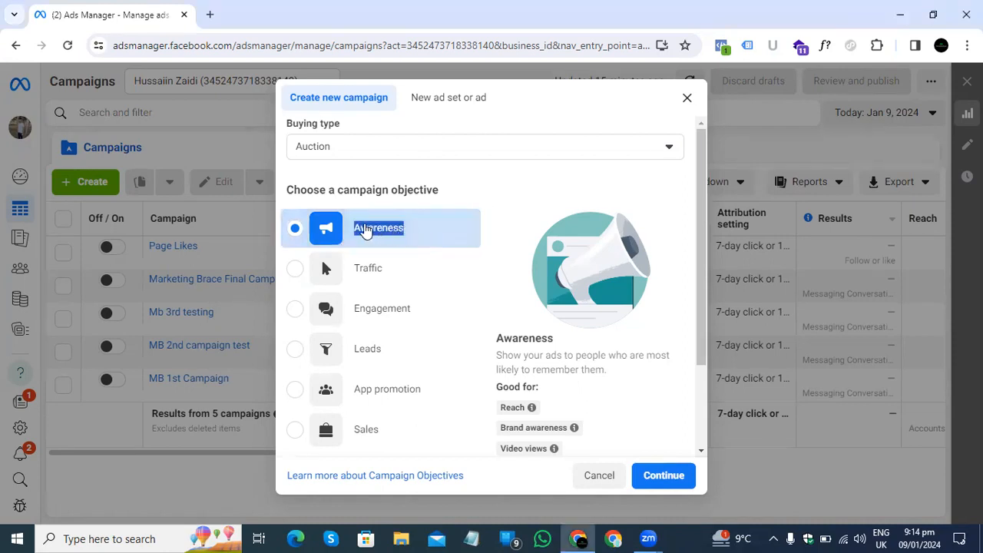
click(366, 231)
drag(355, 229, 406, 235)
click(422, 239)
drag(421, 239, 353, 241)
click(358, 246)
drag(436, 232, 353, 234)
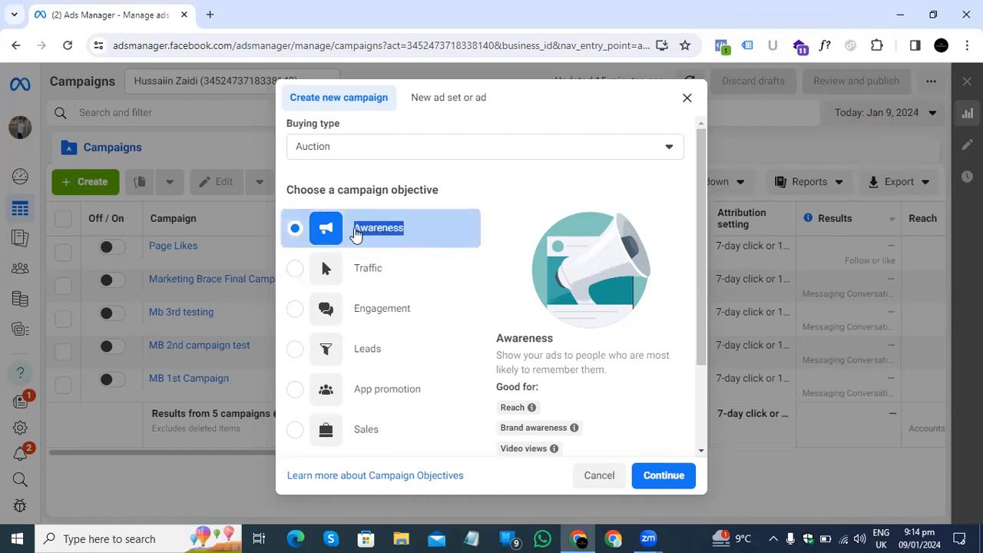
click(434, 230)
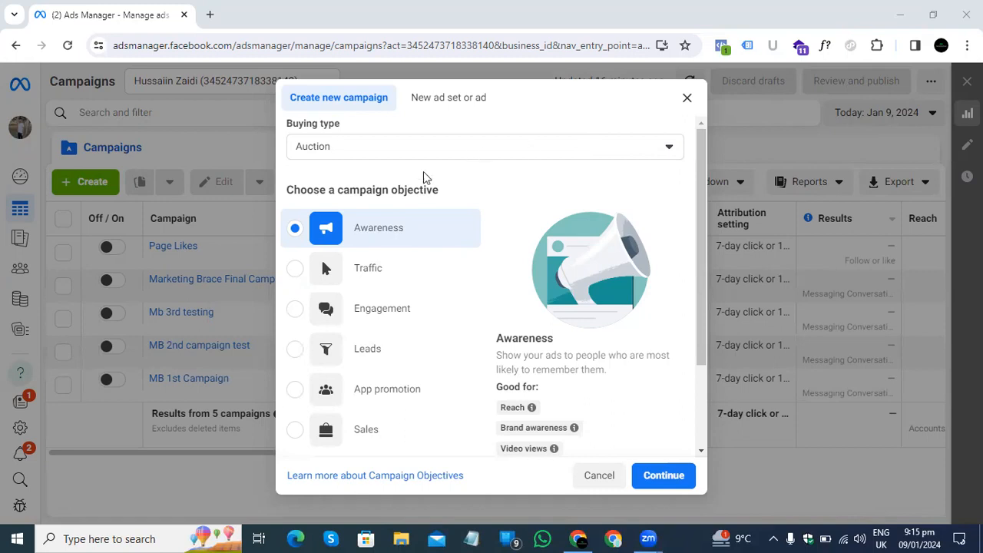
click(331, 229)
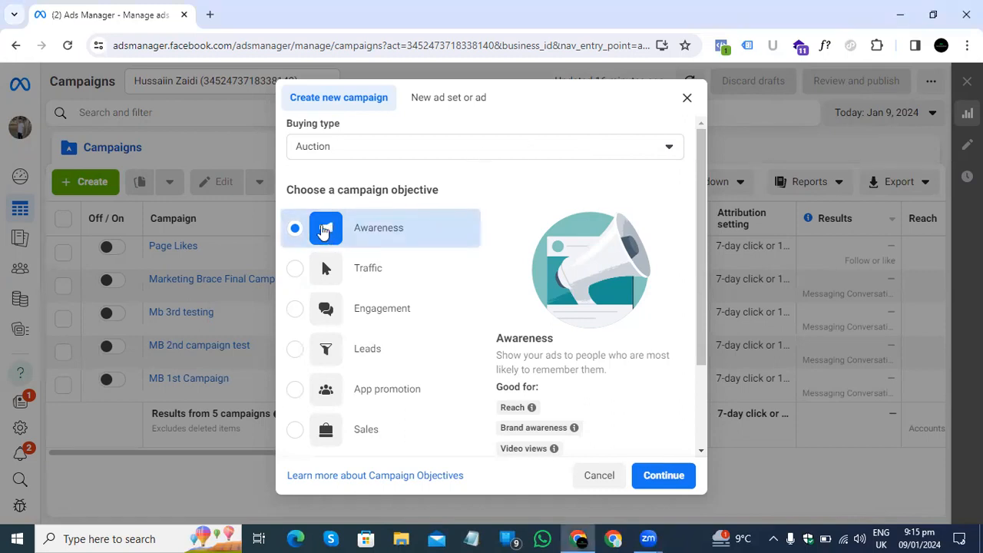
click(333, 228)
drag(360, 227, 413, 229)
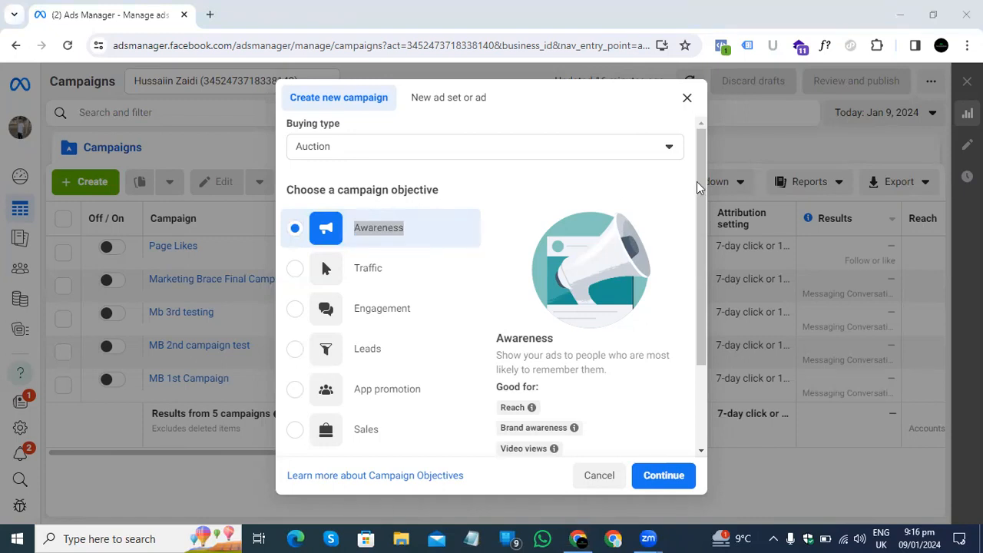
click(497, 229)
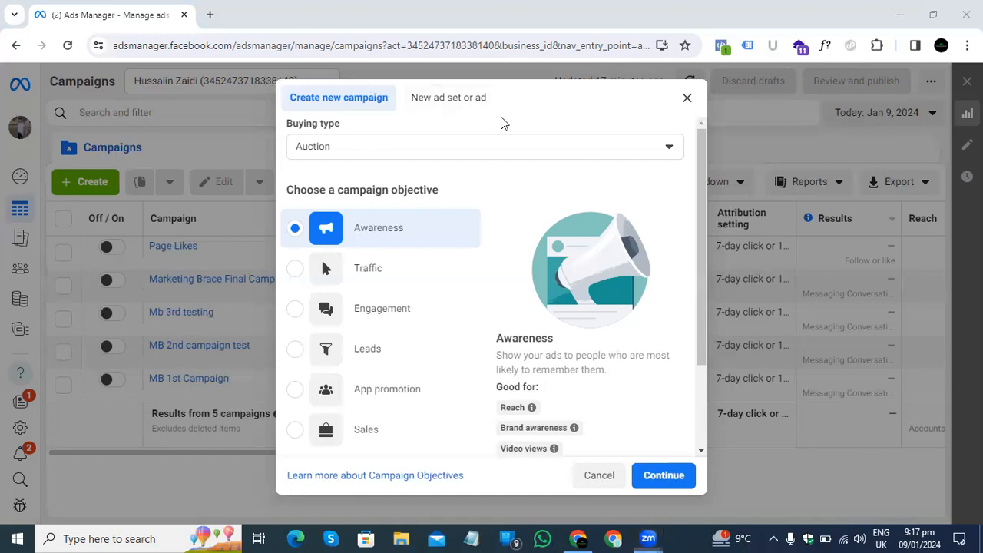
Select the Traffic objective and review its description and the uses it is good for.
click(423, 278)
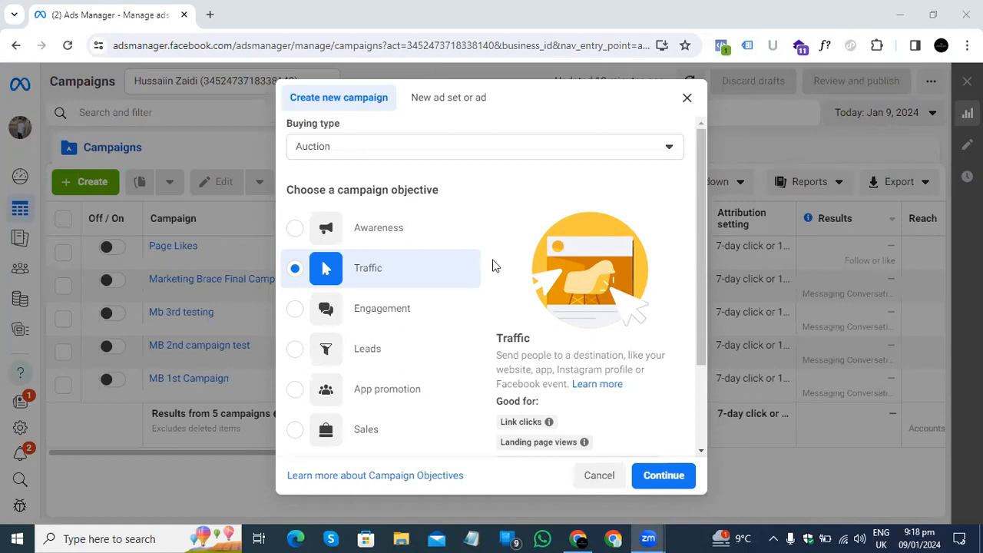
scroll(493, 265, down, 2)
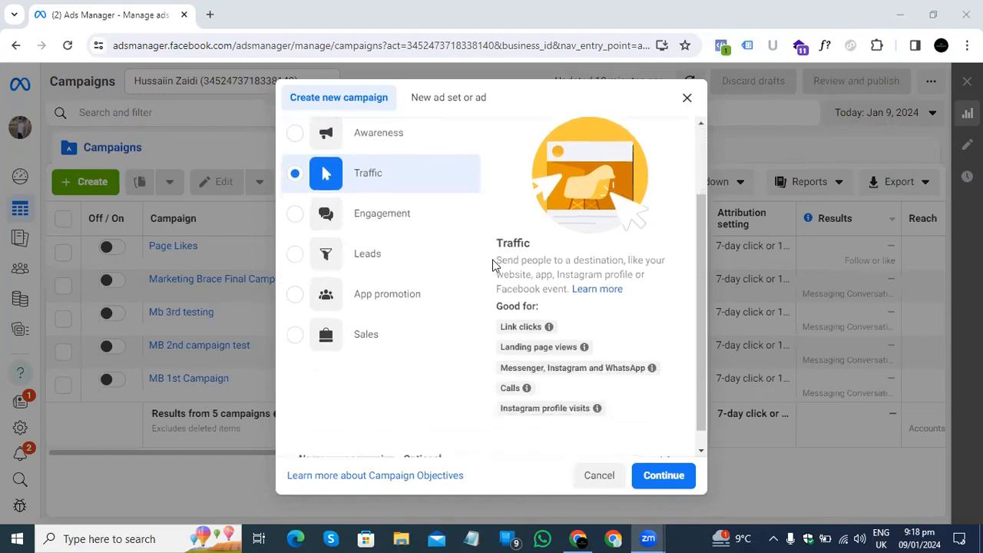
scroll(493, 265, up, 2)
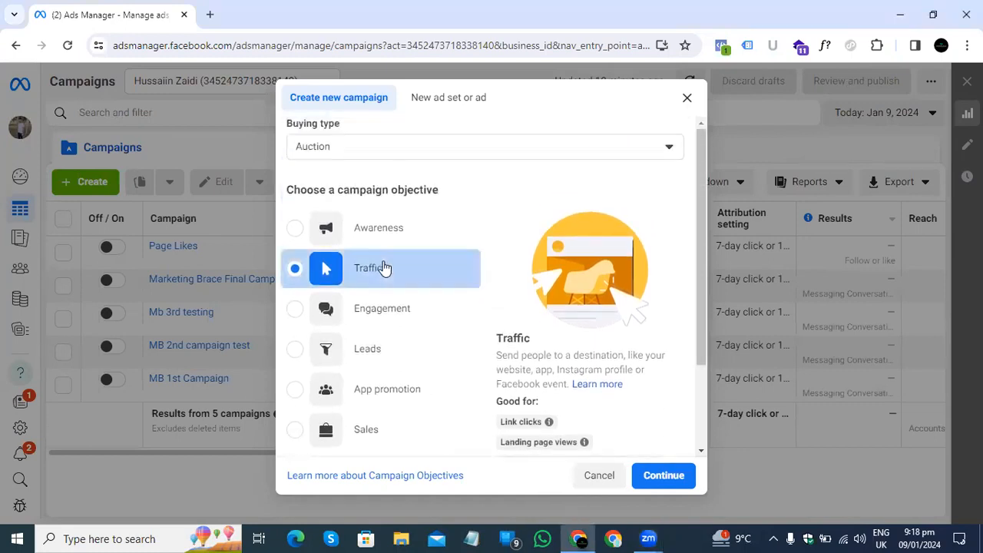
mouse_move(394, 268)
mouse_down()
mouse_move(323, 269)
mouse_move(403, 267)
mouse_up()
click(406, 275)
click(406, 274)
click(428, 272)
click(422, 278)
mouse_move(346, 274)
mouse_down()
mouse_move(398, 271)
mouse_move(351, 270)
mouse_up()
click(432, 273)
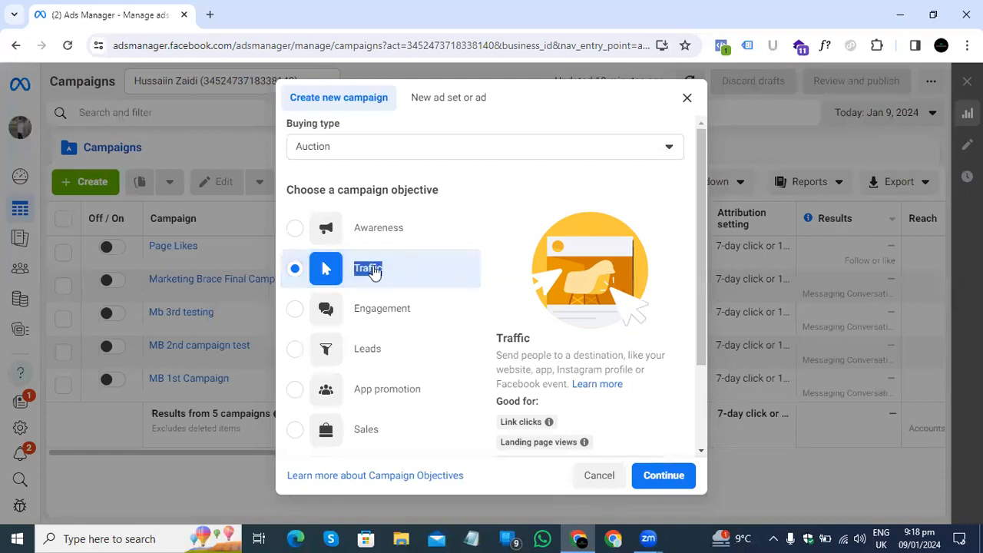
click(414, 276)
drag(414, 277, 519, 266)
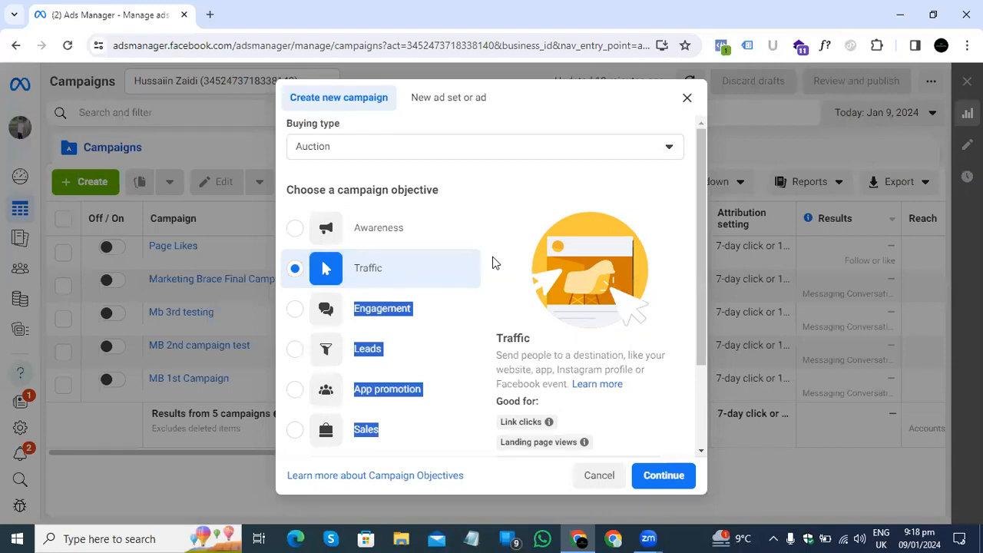
click(493, 260)
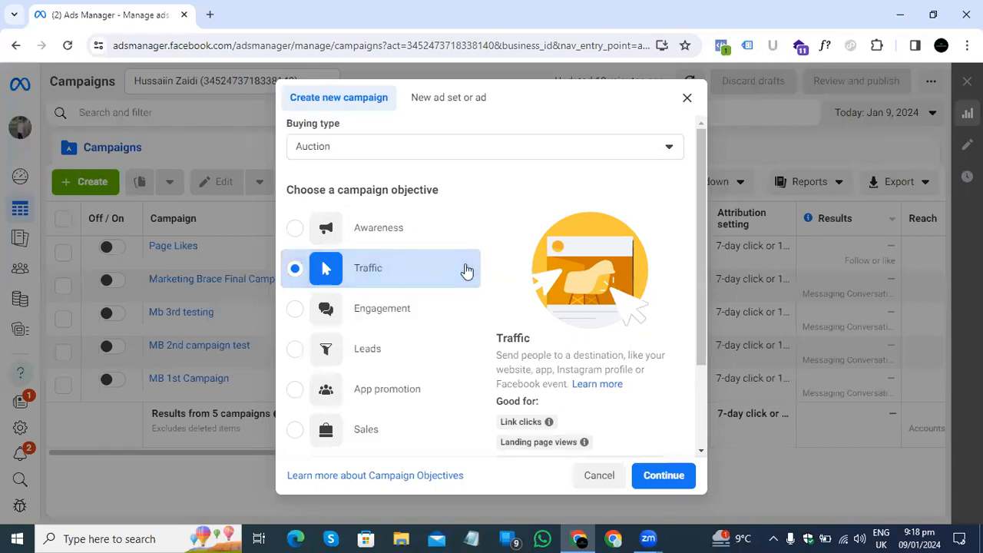
drag(425, 276, 367, 275)
click(398, 274)
click(366, 275)
click(366, 275)
double_click(365, 275)
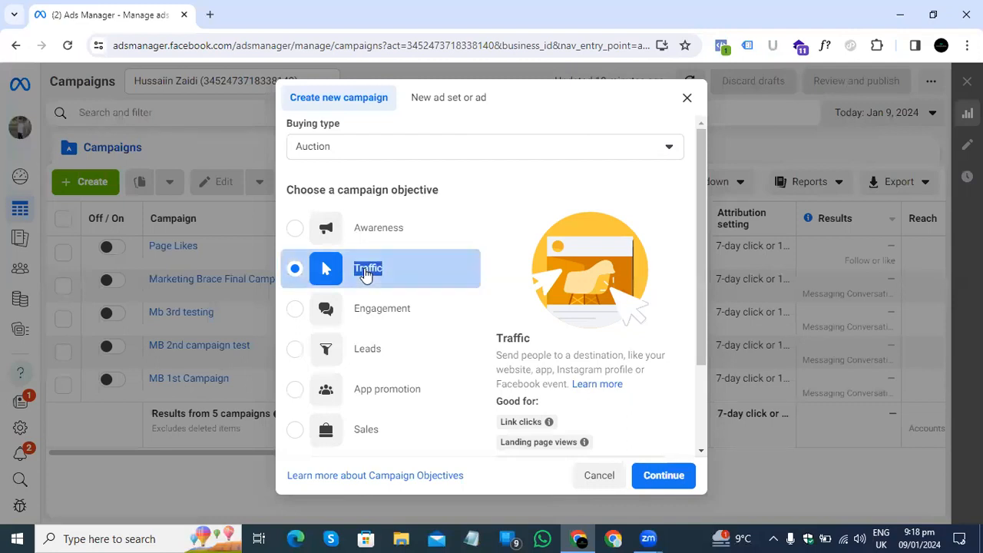
click(366, 275)
click(409, 281)
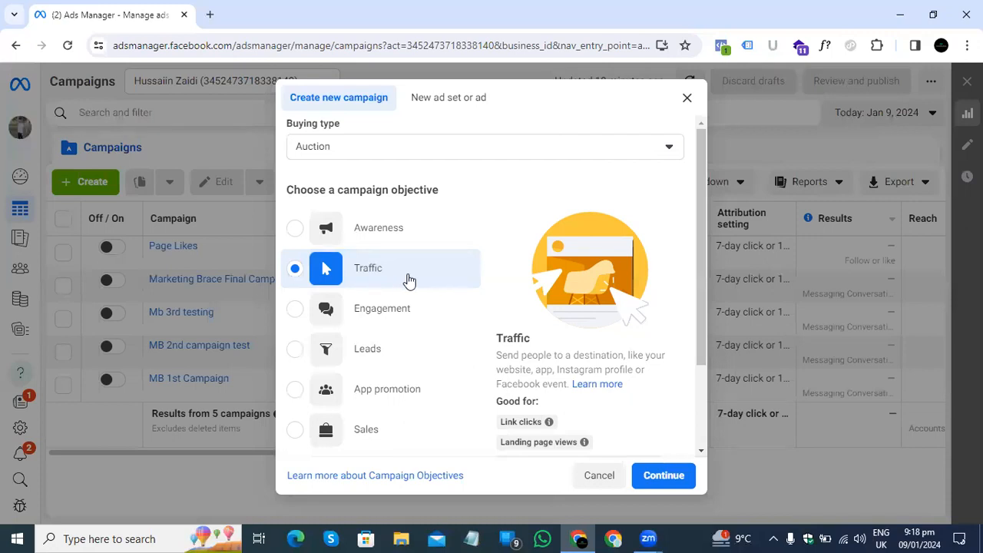
click(398, 273)
drag(398, 274, 346, 272)
click(397, 280)
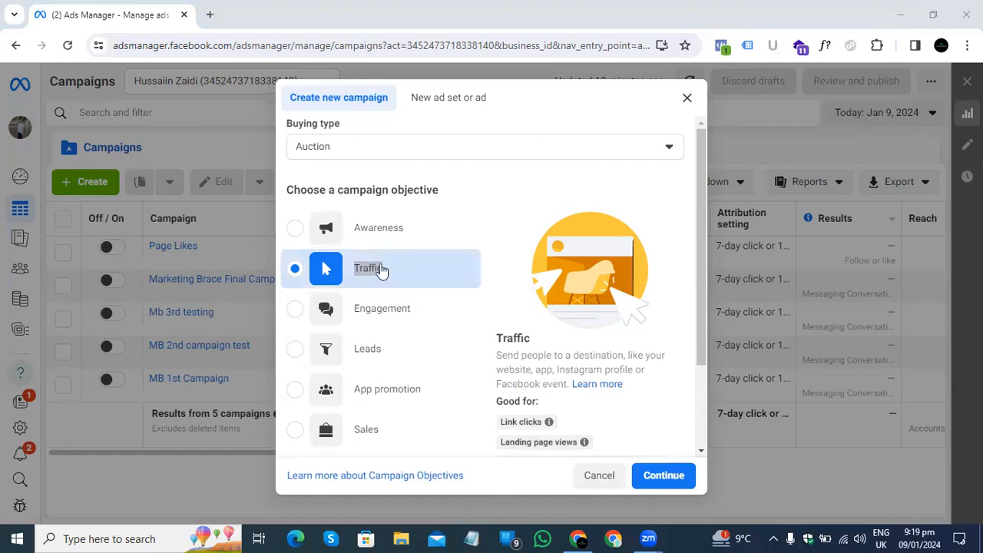
Select the Engagement objective and examine its description and the explanations of the uses it is good for.
click(408, 310)
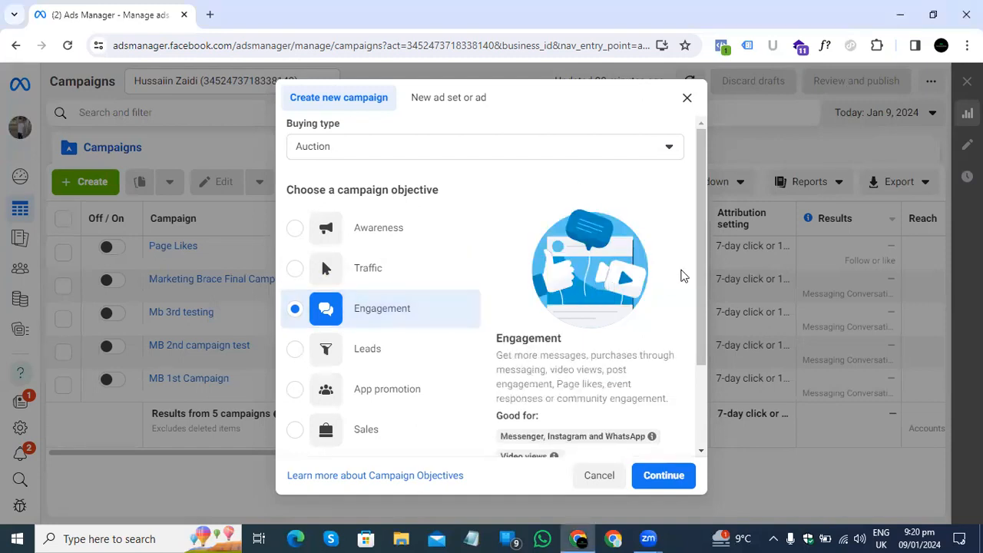
drag(703, 266, 708, 345)
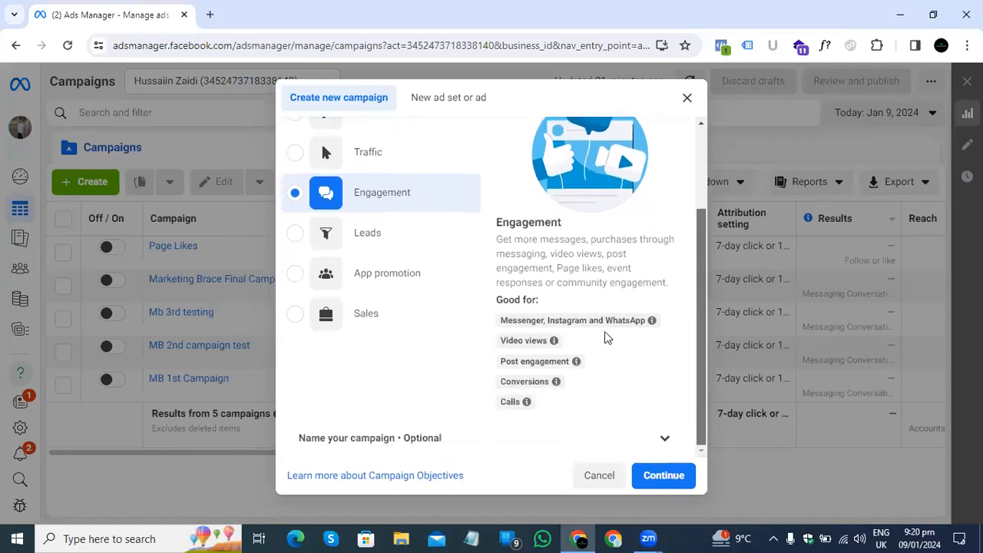
mouse_move(596, 319)
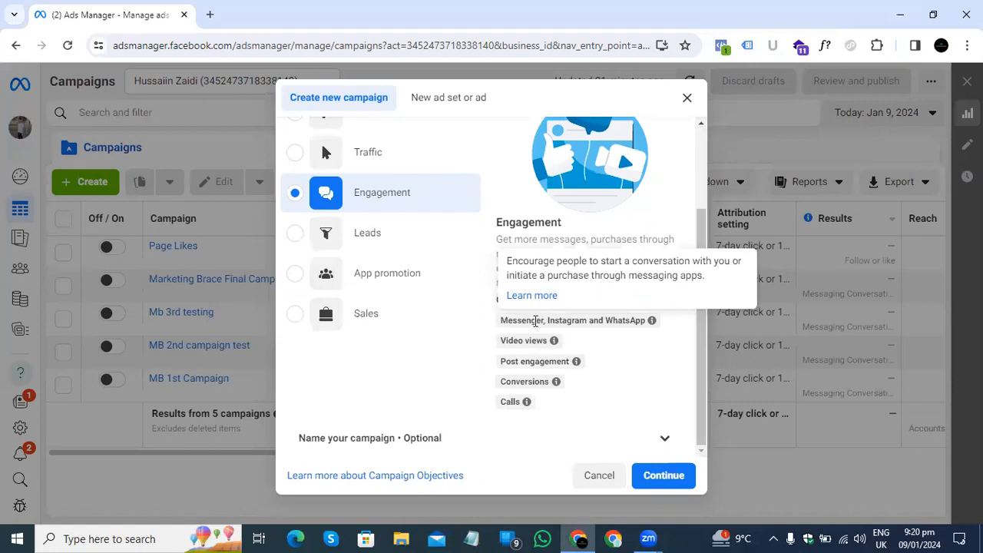
mouse_move(511, 338)
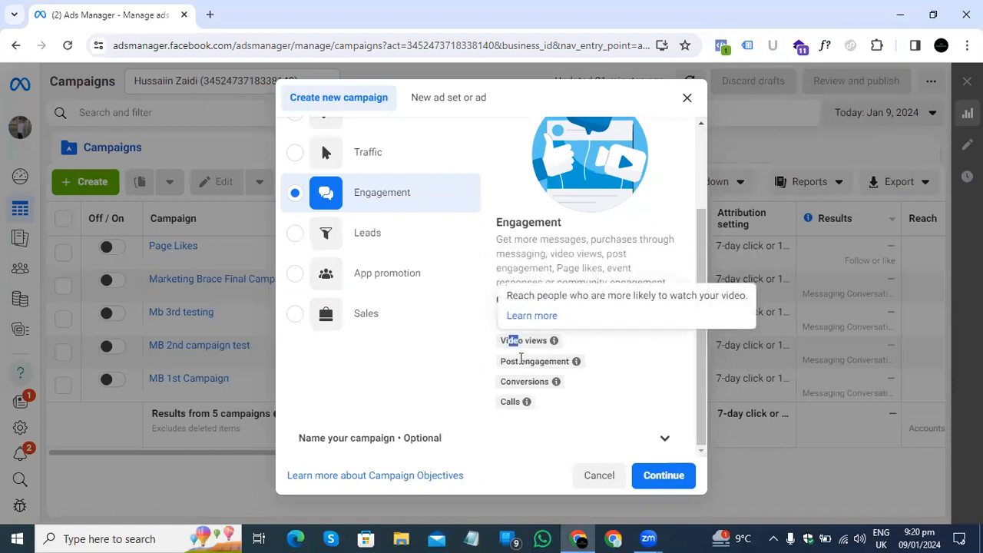
mouse_move(522, 358)
drag(520, 360, 530, 359)
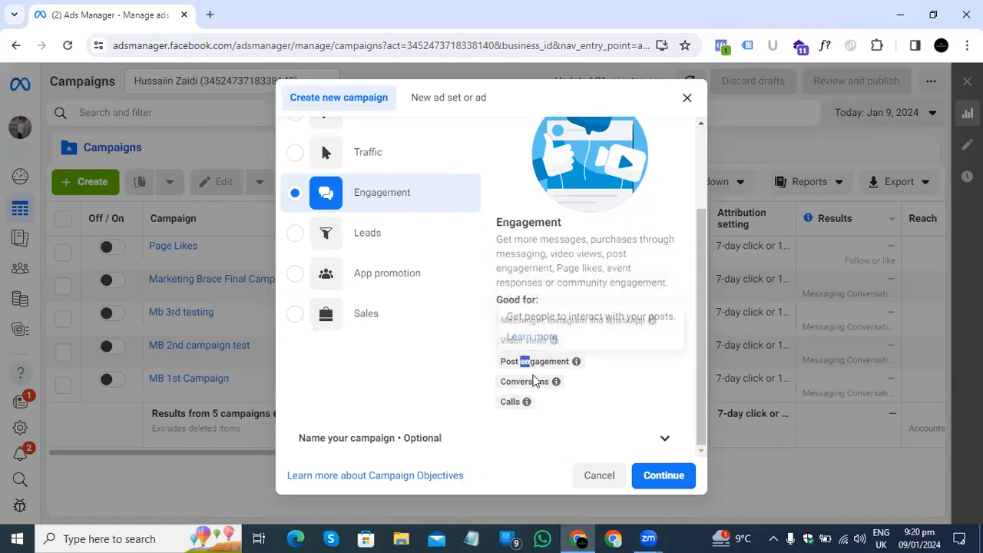
mouse_move(533, 382)
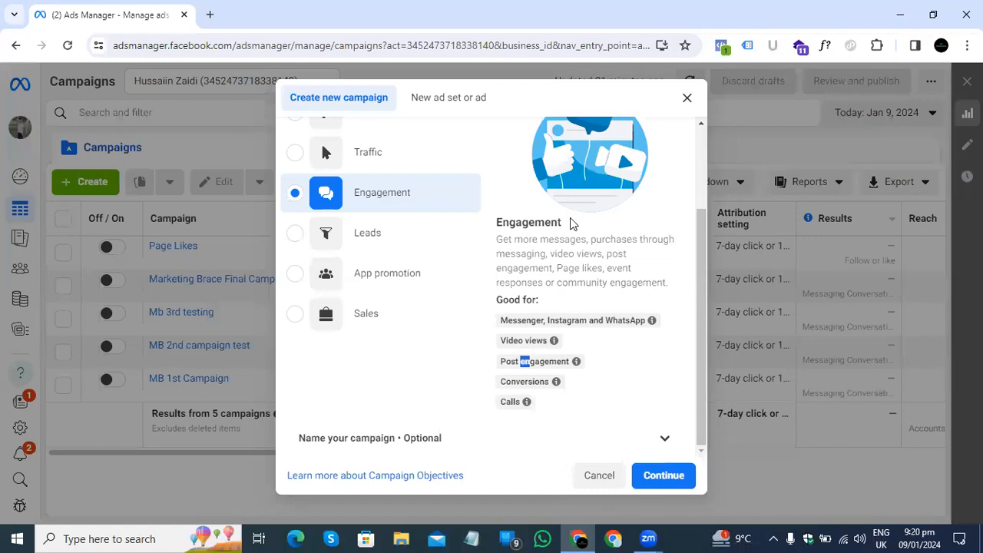
click(572, 265)
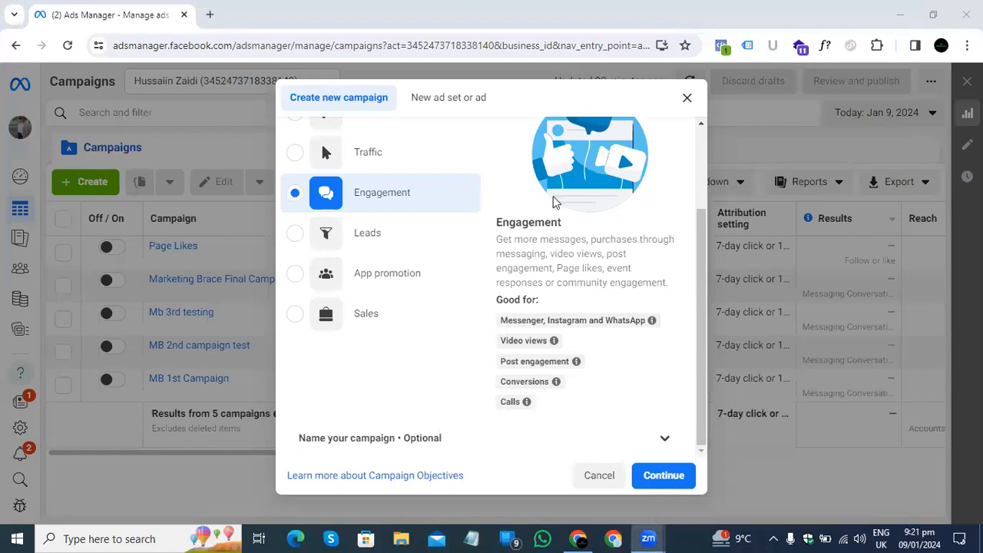
drag(541, 240, 619, 253)
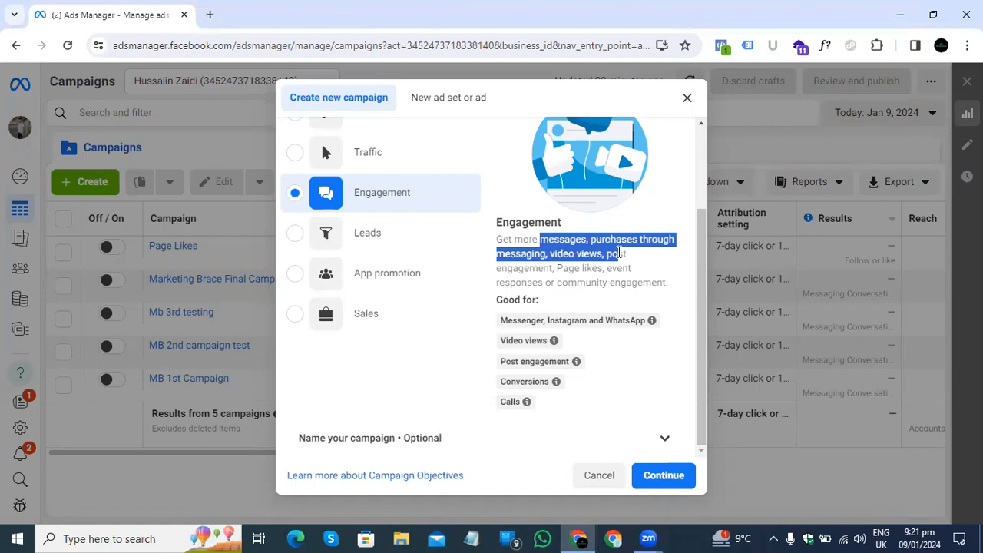
click(619, 252)
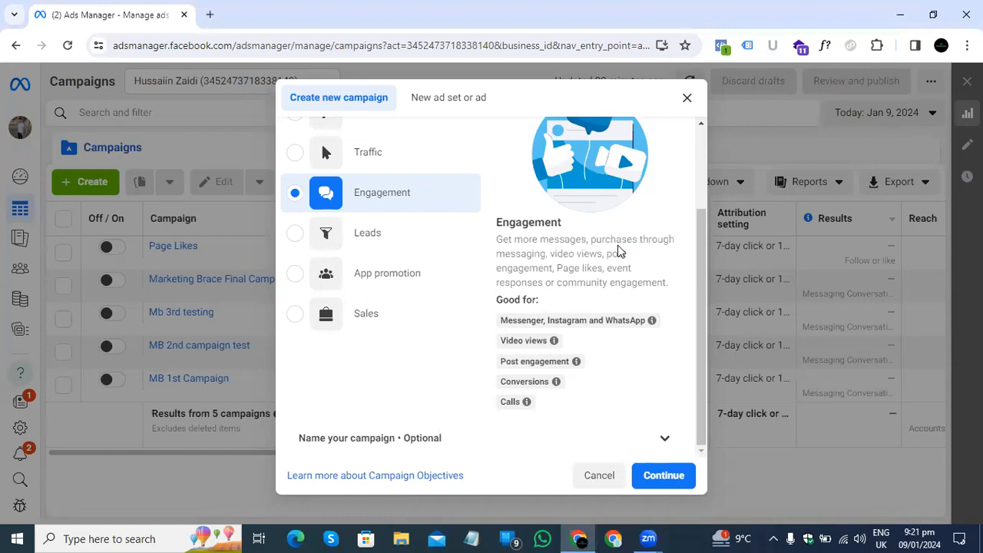
Select the Leads objective and the App promotion objective in turn to review their descriptions and suggested uses.
click(333, 234)
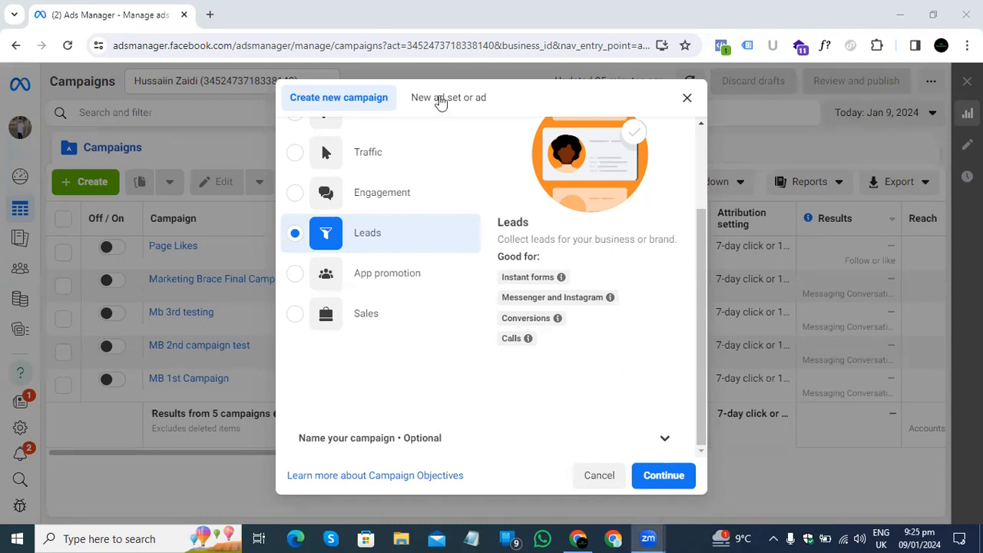
click(377, 274)
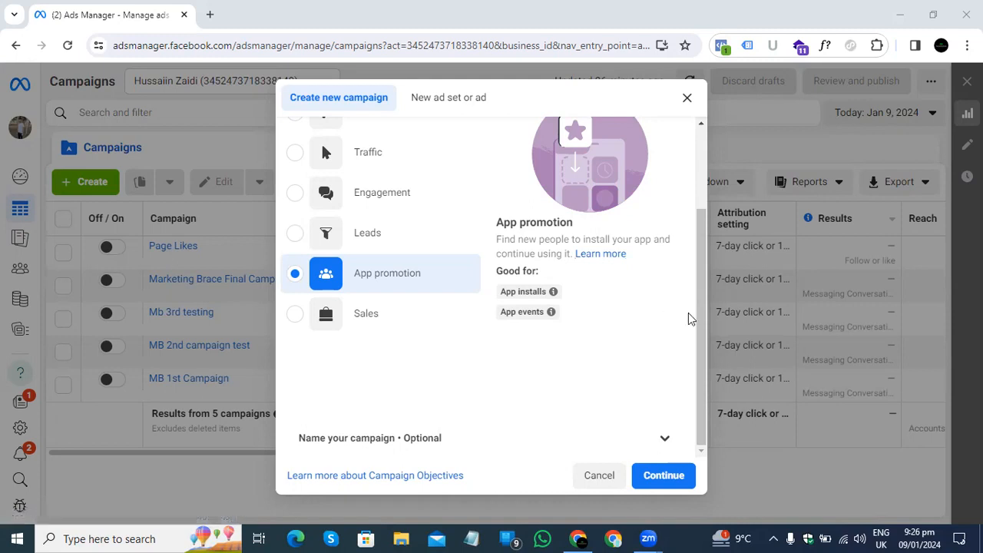
scroll(699, 327, up, 1)
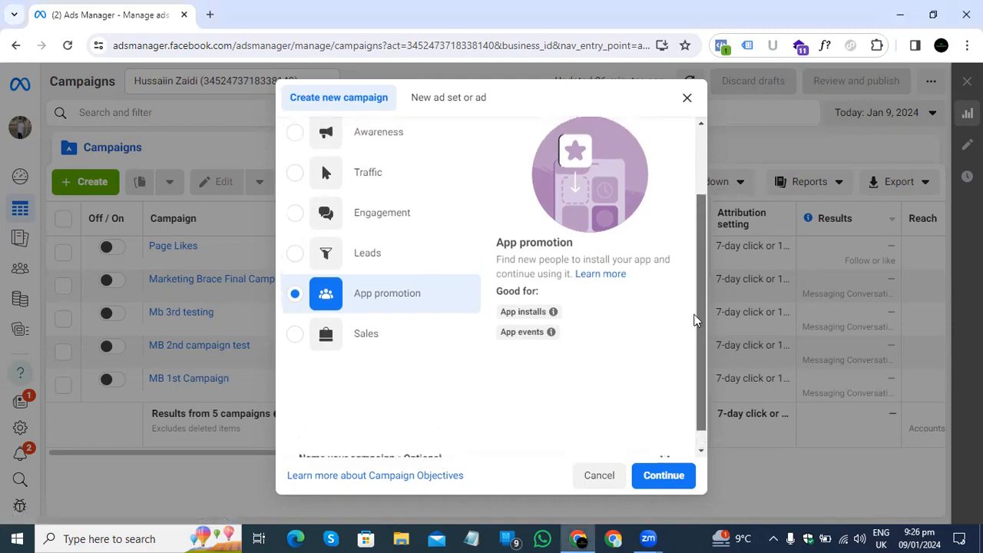
scroll(695, 299, up, 3)
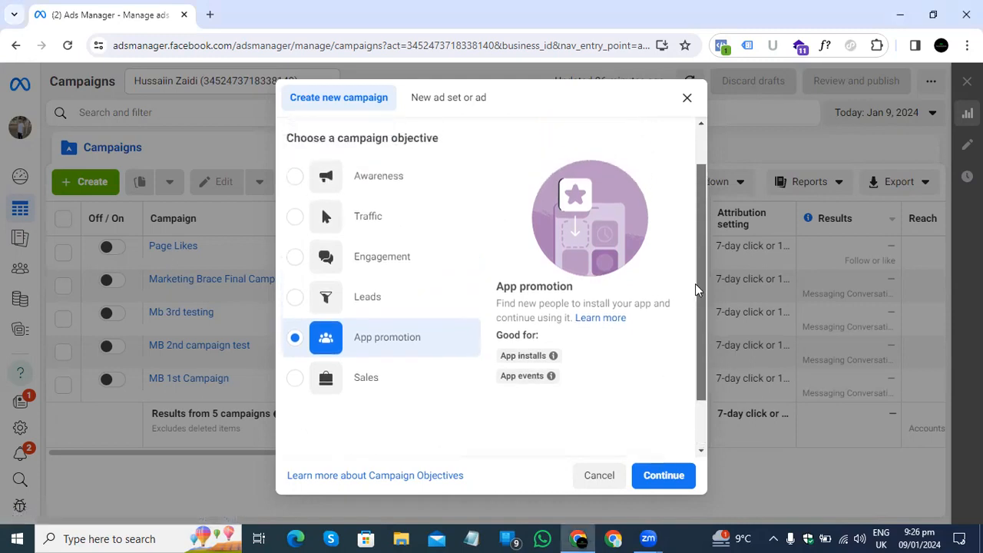
scroll(697, 273, up, 1)
scroll(699, 251, up, 1)
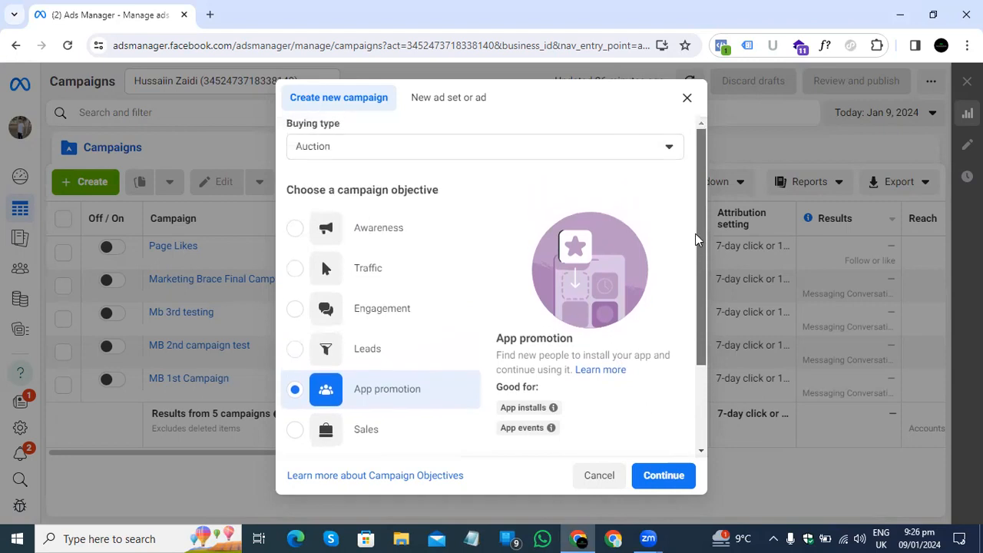
Select the Sales objective and review its description and the uses it is good for.
scroll(700, 247, down, 5)
drag(705, 336, 703, 269)
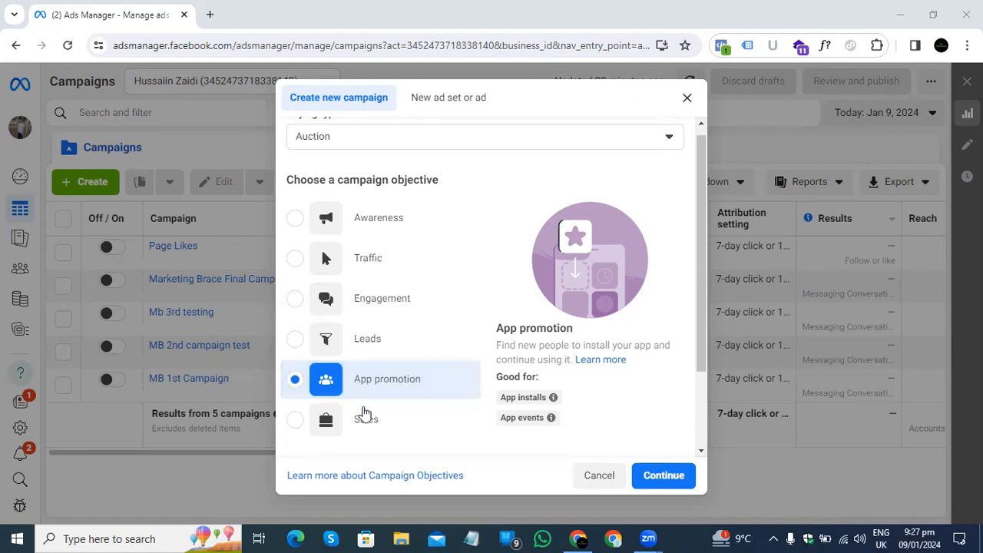
click(367, 418)
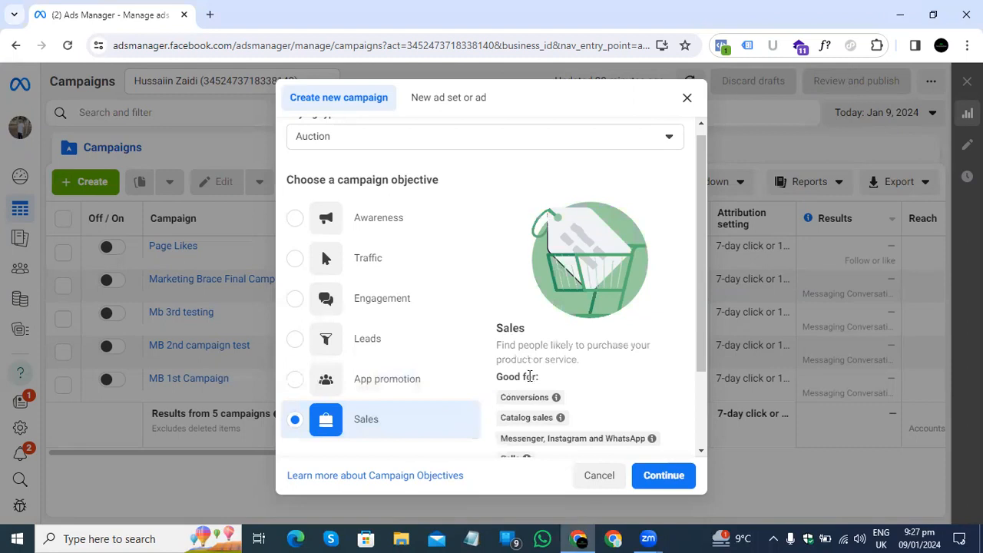
scroll(540, 374, down, 1)
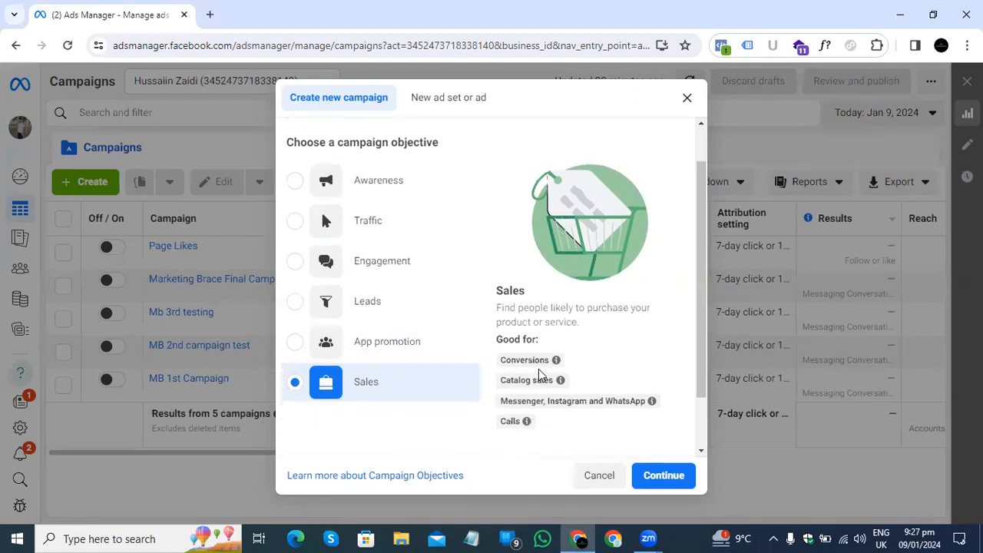
scroll(540, 374, down, 1)
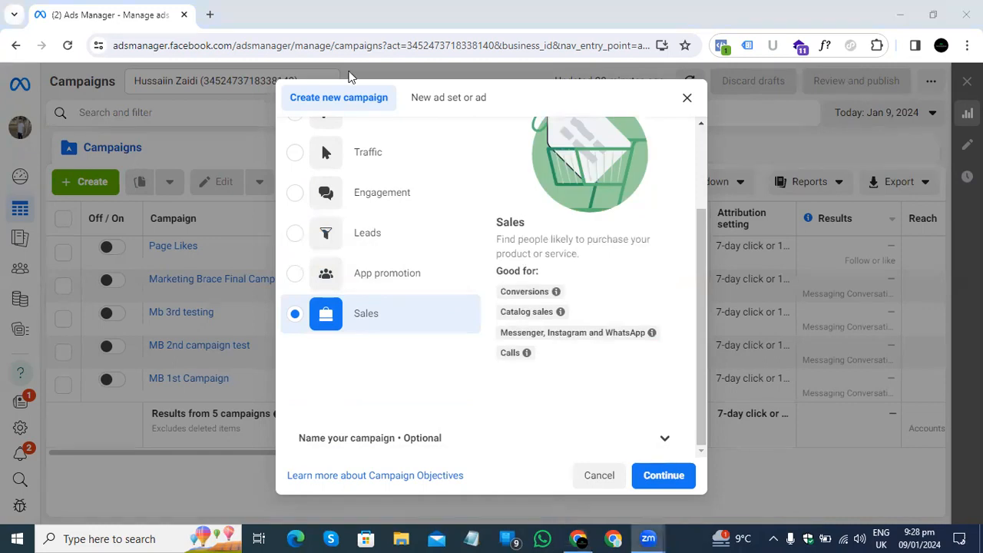
scroll(323, 213, up, 2)
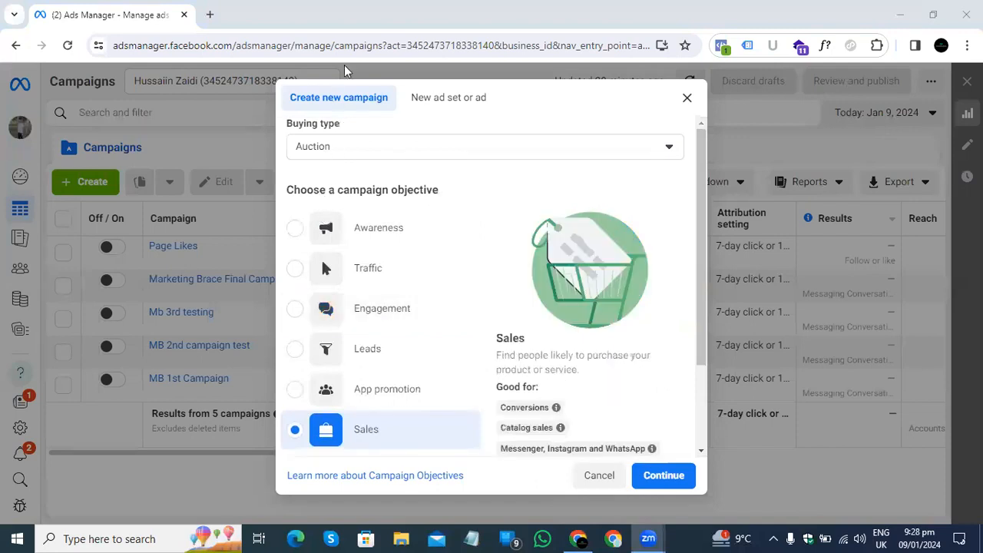
Choose Engagement as the campaign objective, check the uses it is good for, and continue to the campaign setup.
click(327, 309)
drag(322, 309, 429, 315)
scroll(429, 315, down, 1)
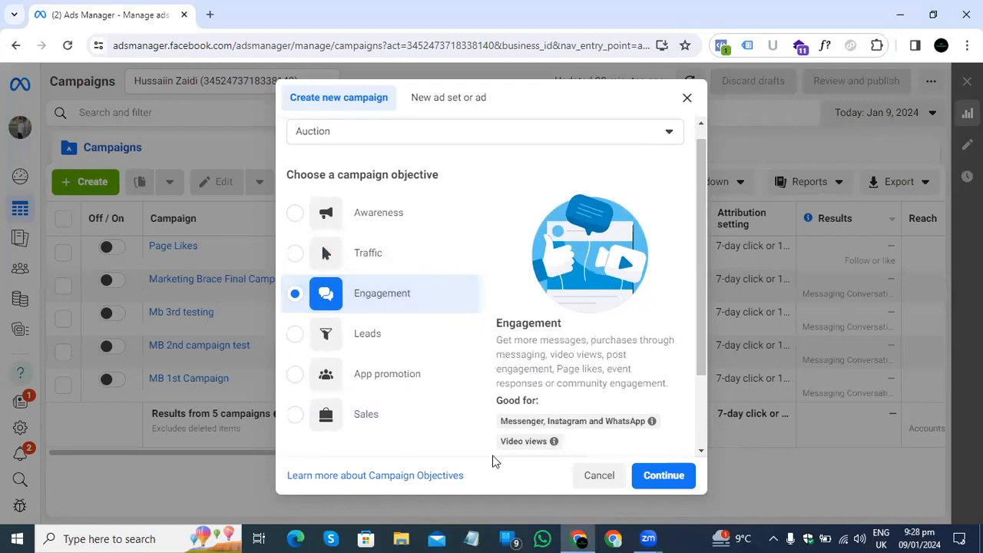
scroll(496, 460, down, 2)
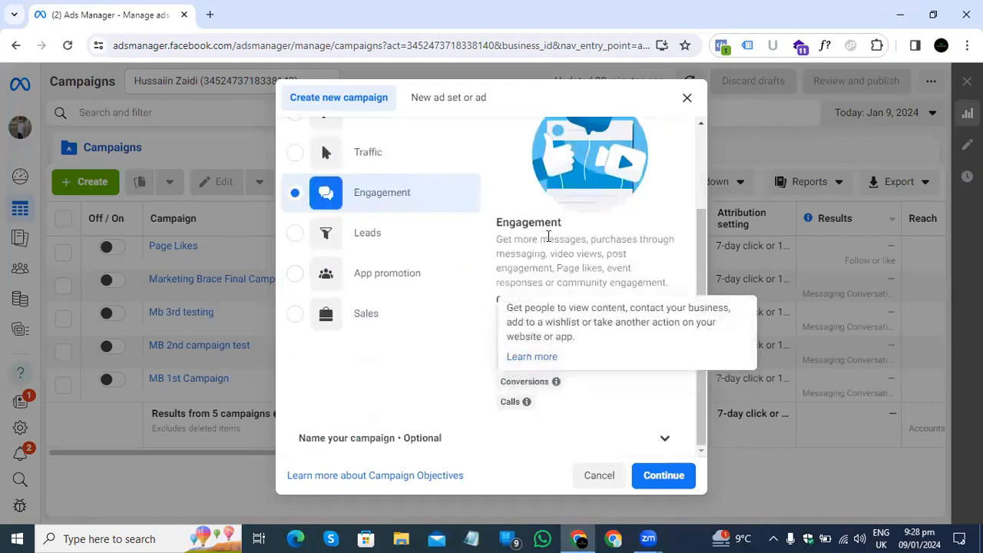
drag(547, 320, 619, 320)
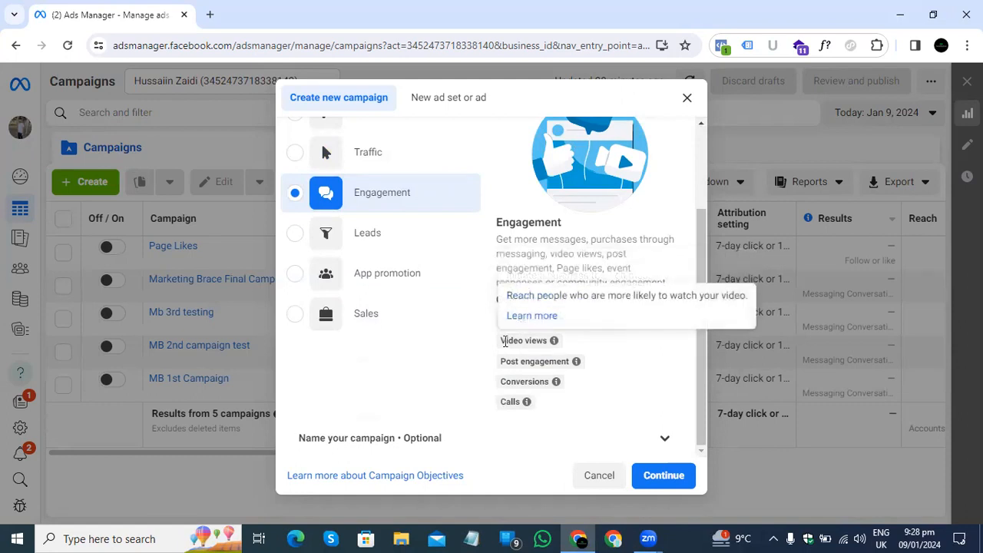
drag(505, 340, 547, 342)
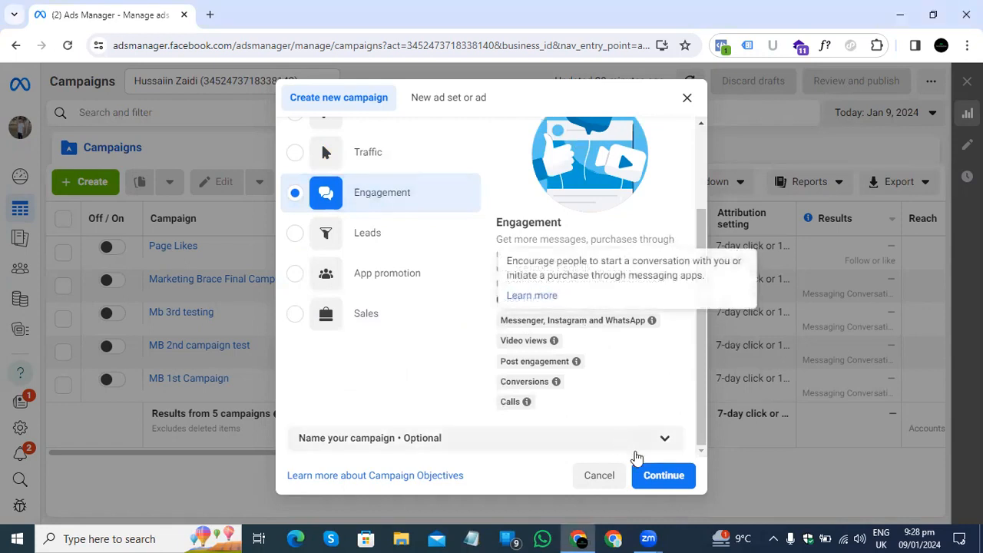
click(662, 476)
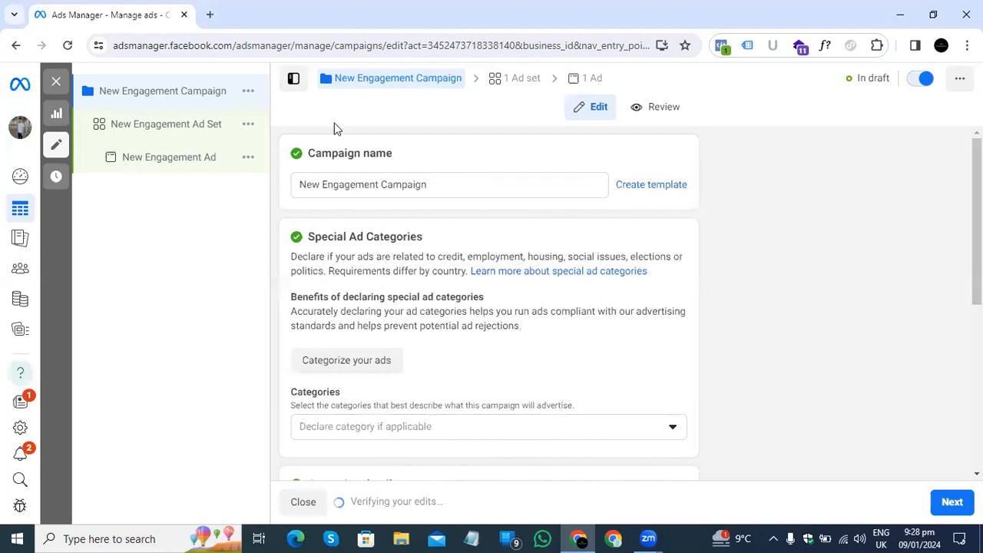
Review the campaign settings, from campaign name and special ad categories to A/B test and Advantage campaign budget.
scroll(497, 326, down, 5)
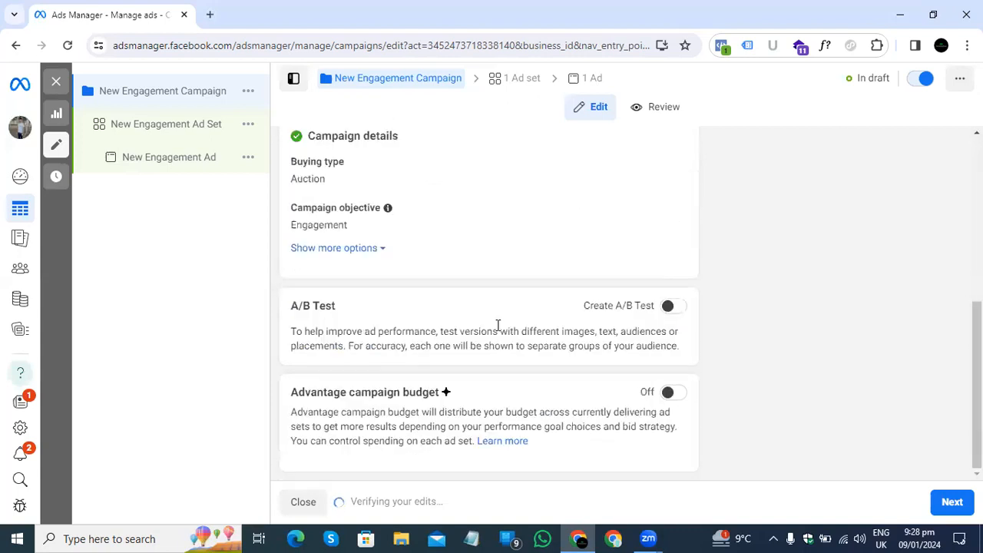
scroll(498, 327, up, 5)
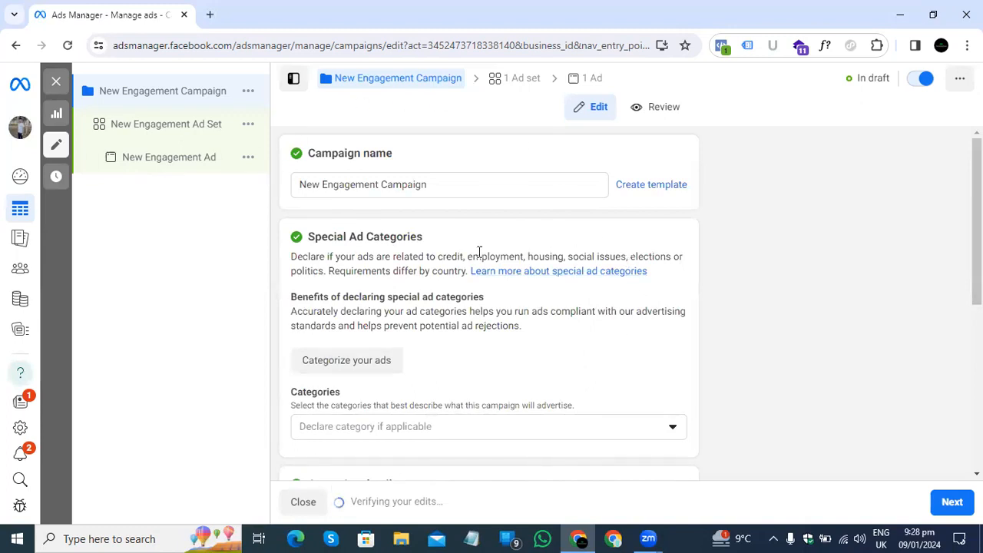
scroll(478, 253, down, 5)
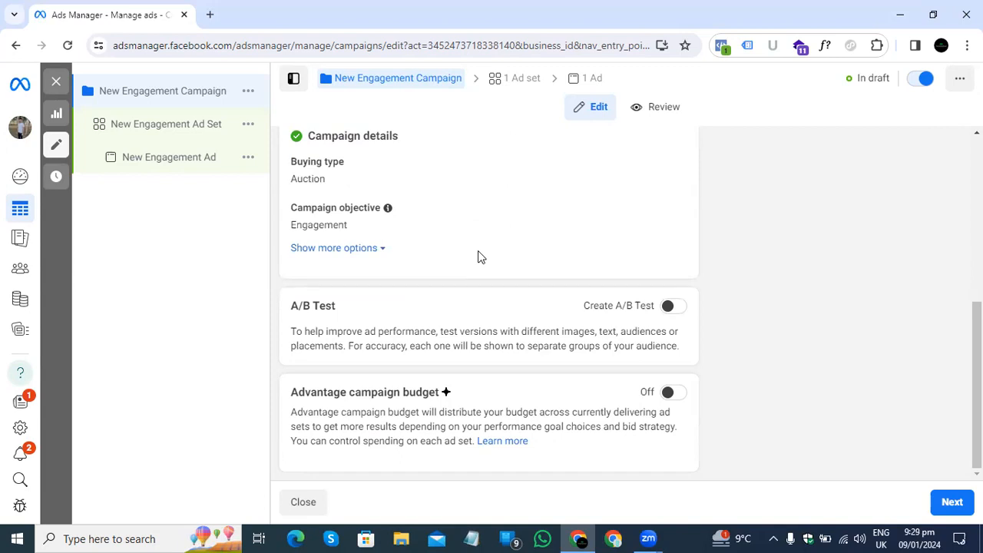
scroll(478, 257, up, 6)
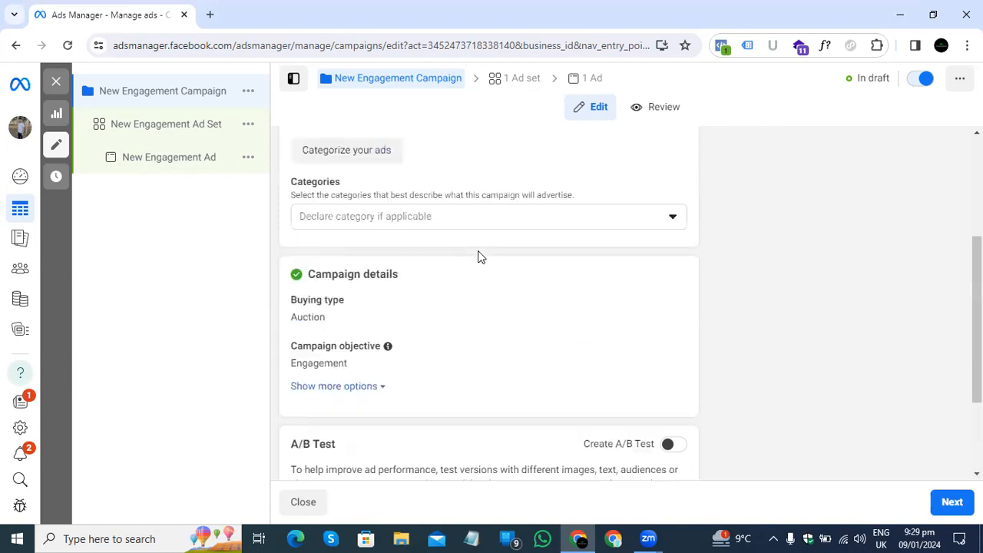
Examine the campaign name field and a magnified view of the draft's campaign, ad set and ad hierarchy.
drag(308, 152, 343, 103)
click(366, 155)
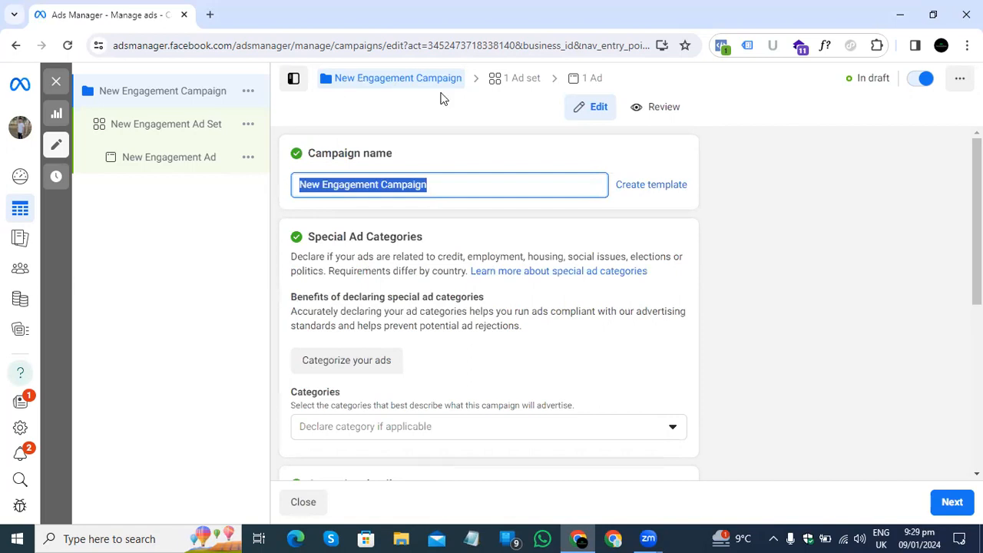
click(450, 185)
drag(427, 184, 296, 181)
scroll(201, 127, up, 3)
scroll(204, 134, up, 3)
scroll(204, 133, left, 2)
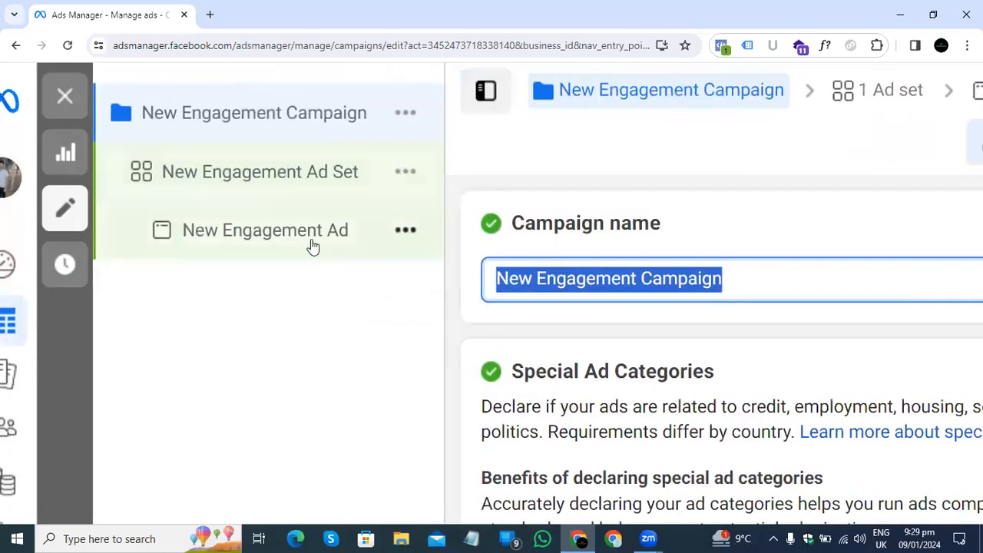
scroll(312, 243, down, 5)
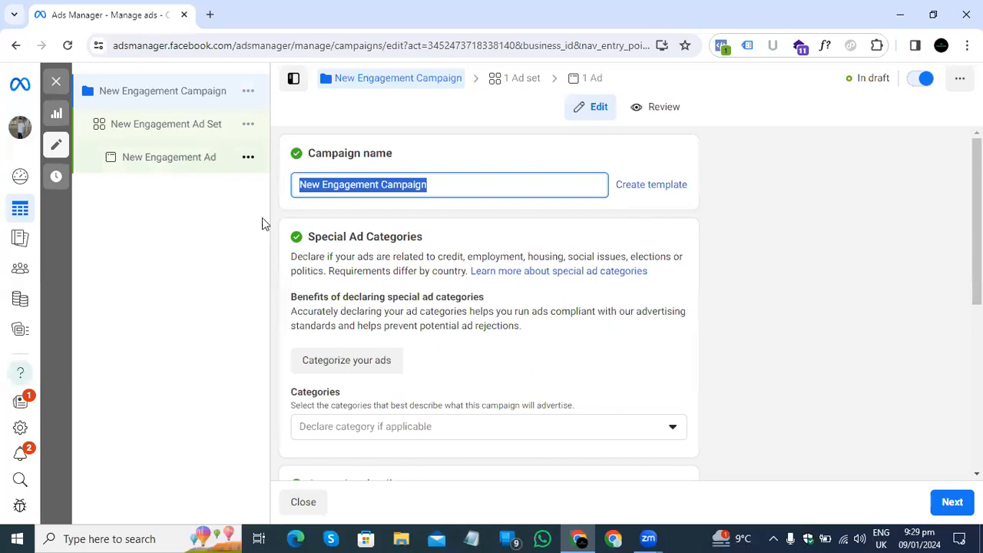
Switch to a blank Notepad document and enlarge its text zoom to 260%.
click(472, 538)
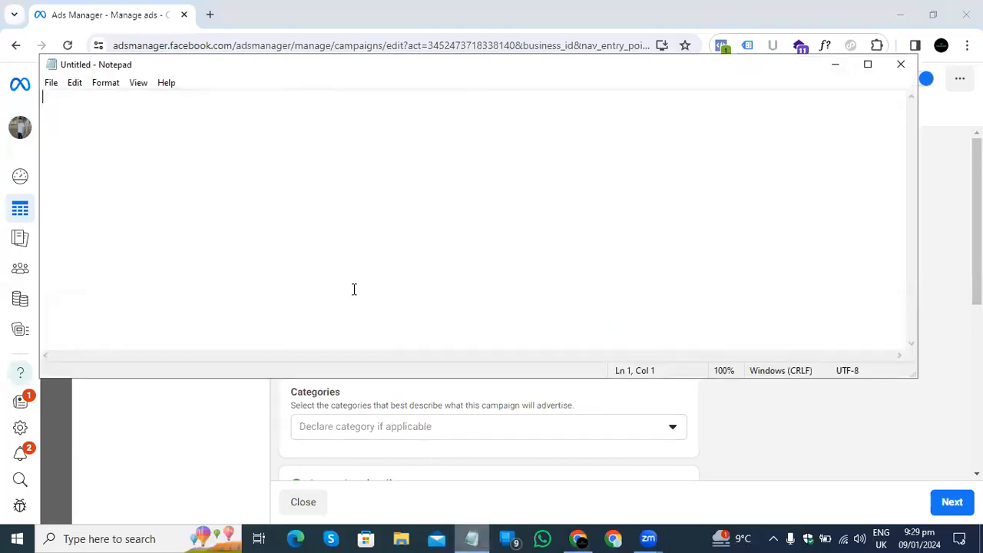
key(ctrl+plus)
key(ctrl+plus)
key(ctrl+plus)
key(ctrl+plus)
key(ctrl+plus)
key(ctrl+plus)
key(ctrl+plus)
key(ctrl+plus)
key(ctrl+plus)
key(ctrl+plus)
key(ctrl+plus)
key(ctrl+plus)
key(ctrl+plus)
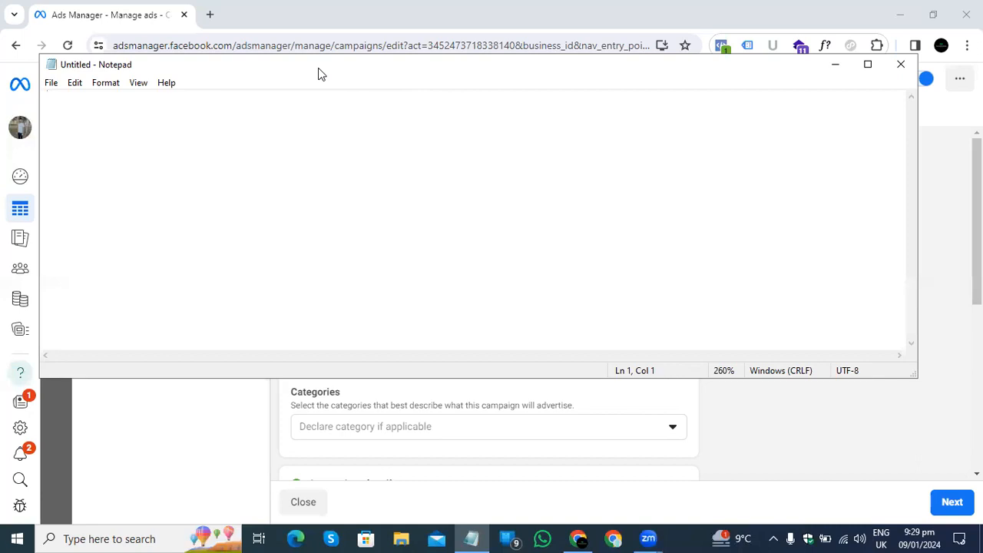
Narrow the Notepad window and place it so the draft's campaign, ad set and ad hierarchy stays uncovered.
drag(321, 74, 355, 116)
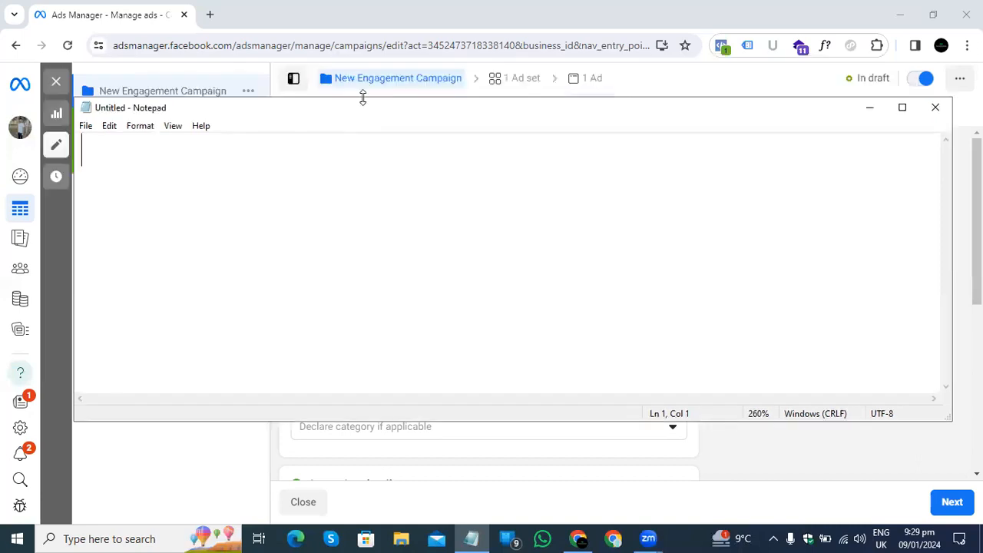
drag(955, 204, 638, 206)
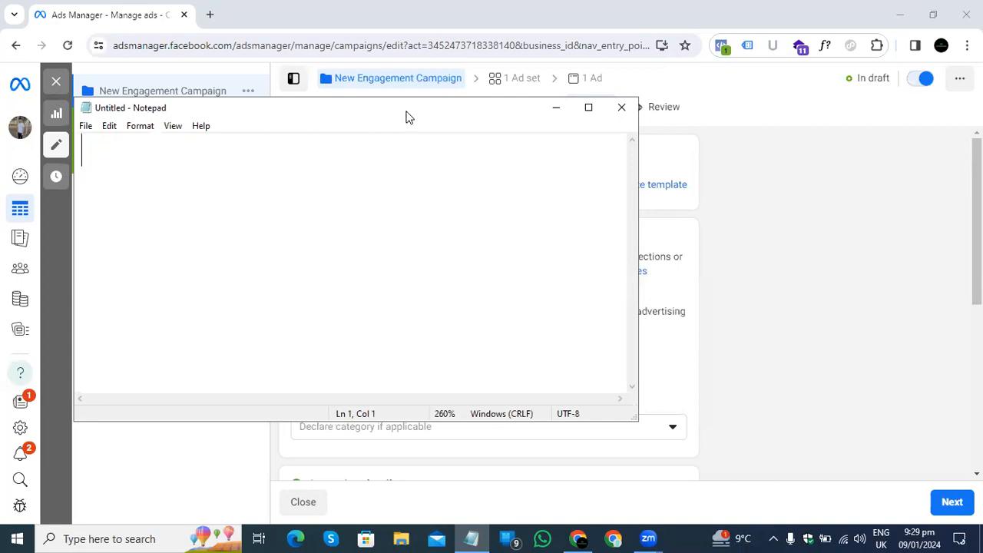
drag(409, 117, 703, 130)
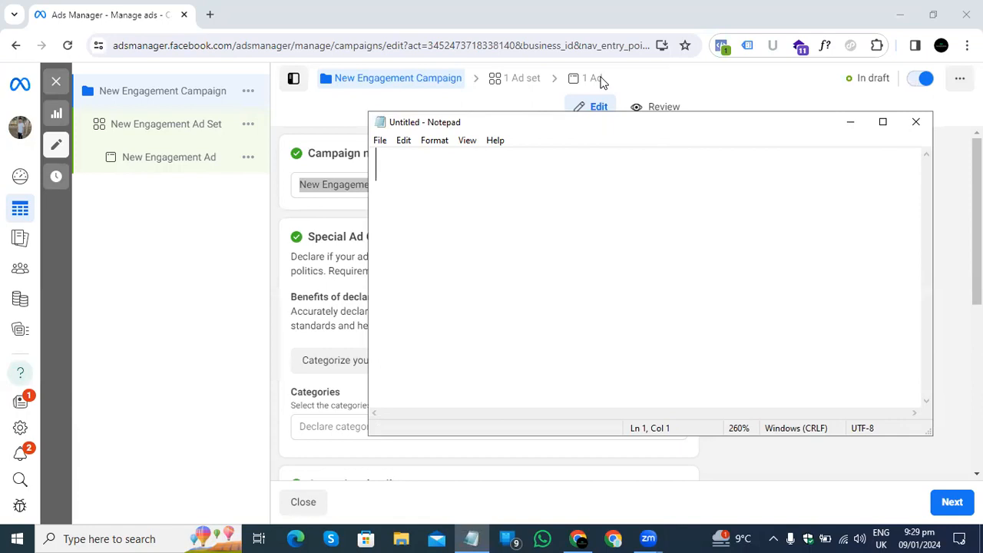
Write the lines "Campaign Level", "Ad Set Level" and "Ad Level" in the note, separated by blank lines.
click(386, 162)
text(Can)
key(BackSpace)
text(mpai)
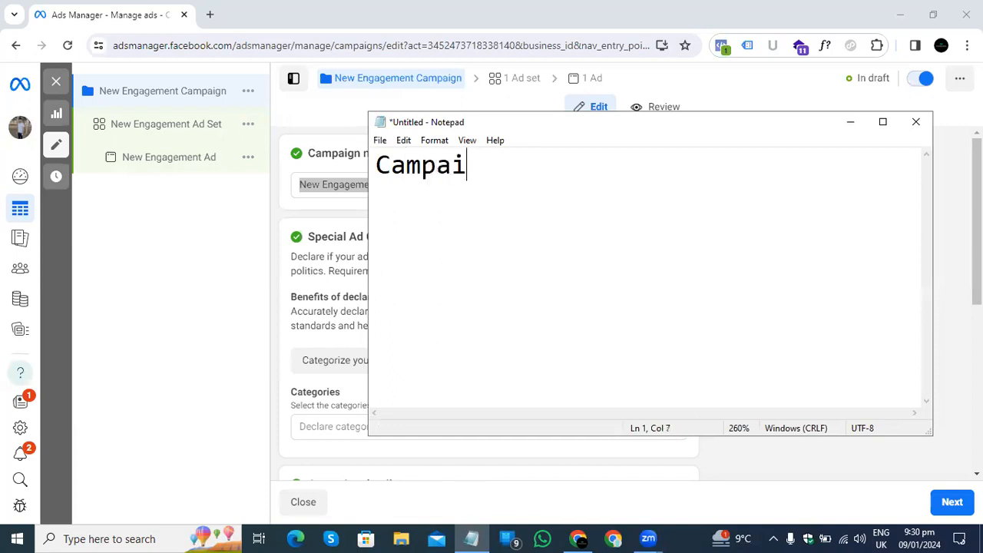
text(gn Level)
key(Return)
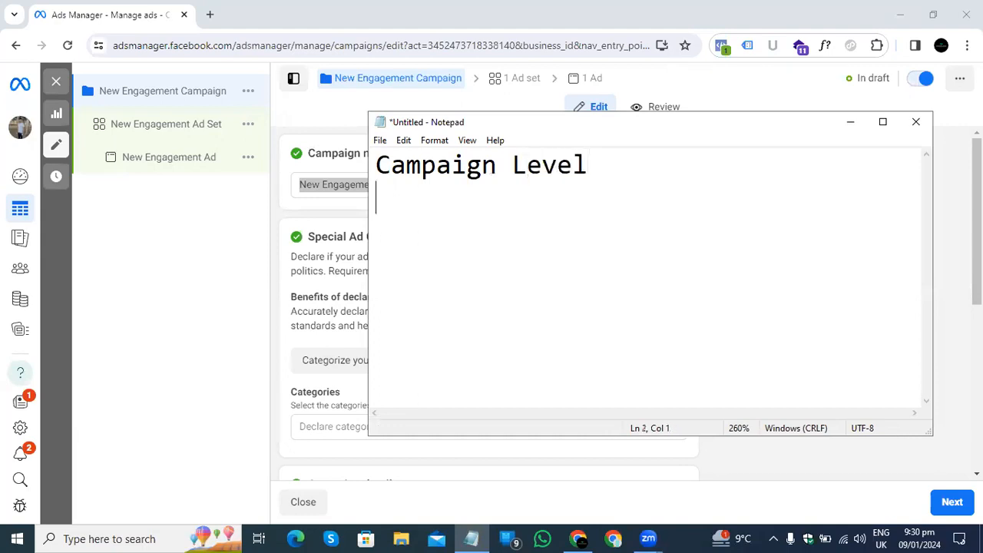
key(Return)
text(Ad Set)
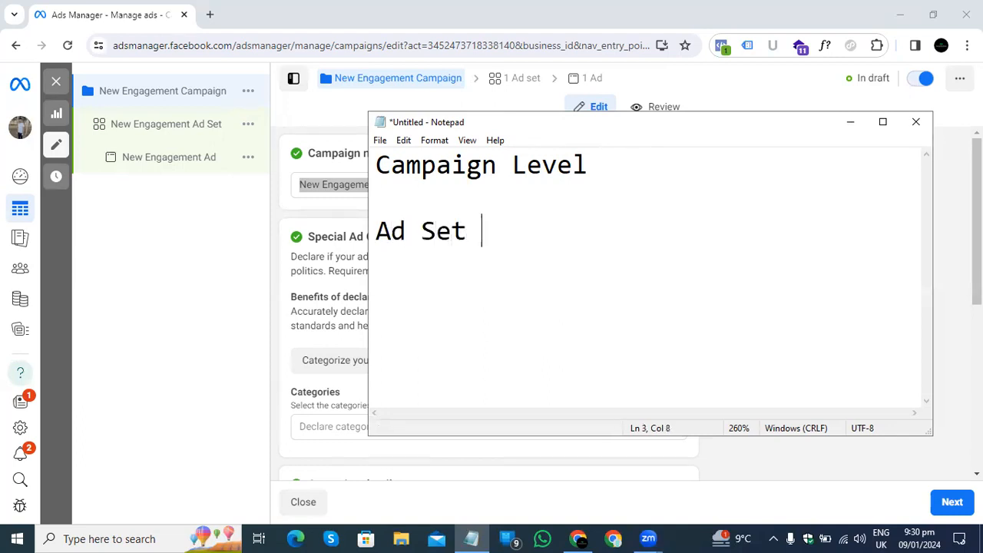
text( Level)
key(Return)
key(Return)
text(Ad )
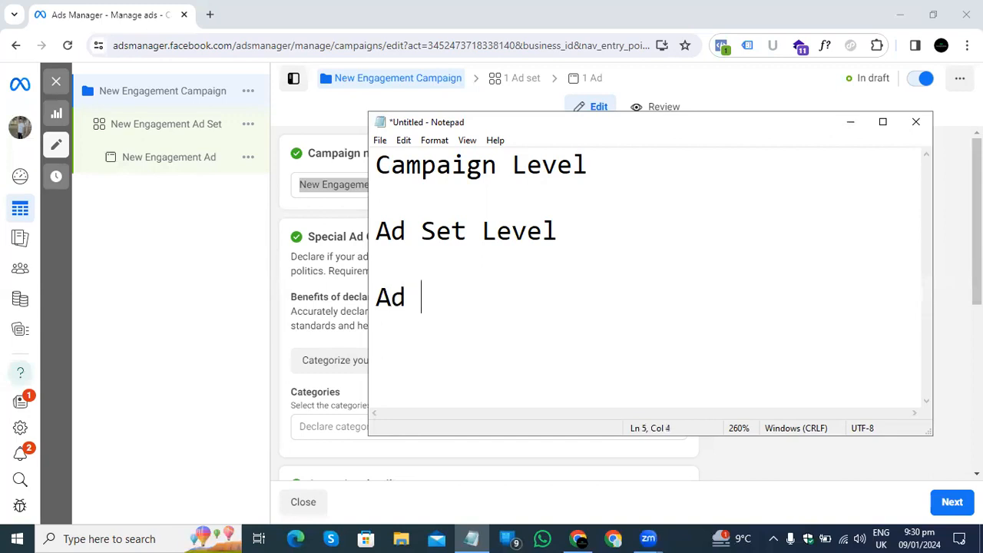
text(Level)
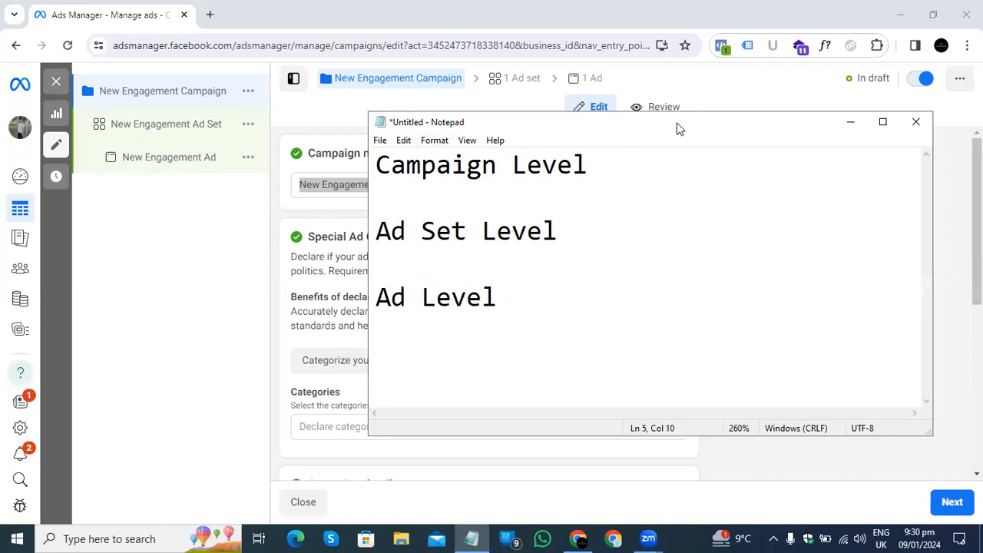
Move the note window closer to the campaign hierarchy and highlight its three level lines in turn.
drag(671, 128, 515, 120)
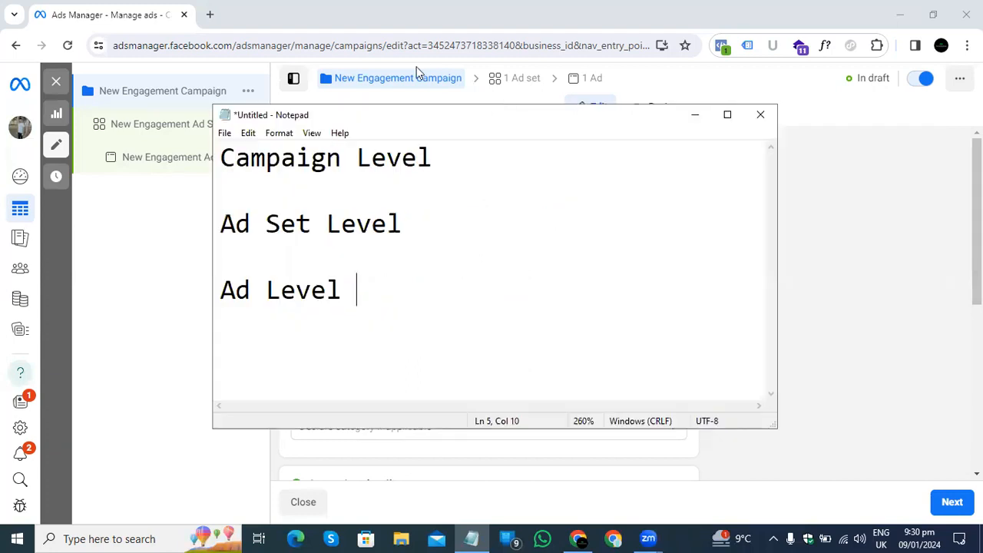
click(416, 69)
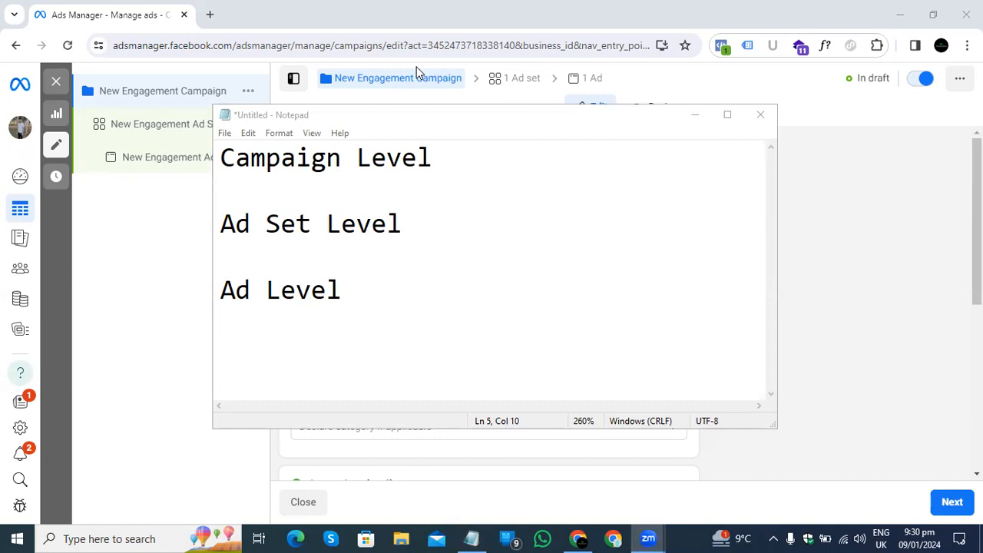
click(415, 165)
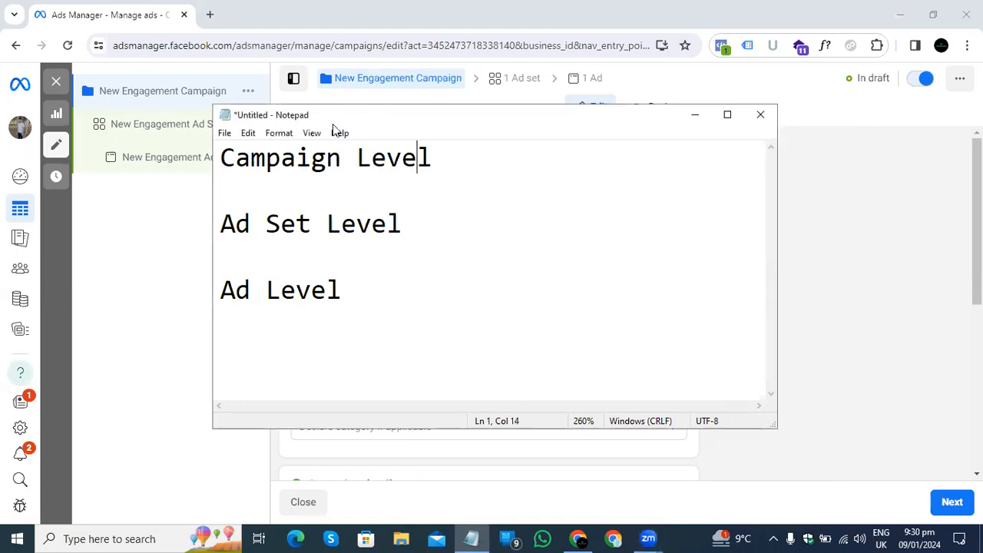
drag(267, 162, 388, 165)
drag(403, 224, 232, 230)
click(353, 295)
drag(353, 295, 205, 313)
Extend the "Campaign Level" line of the note with "- Grandparent Level".
click(435, 166)
text(- Grandp)
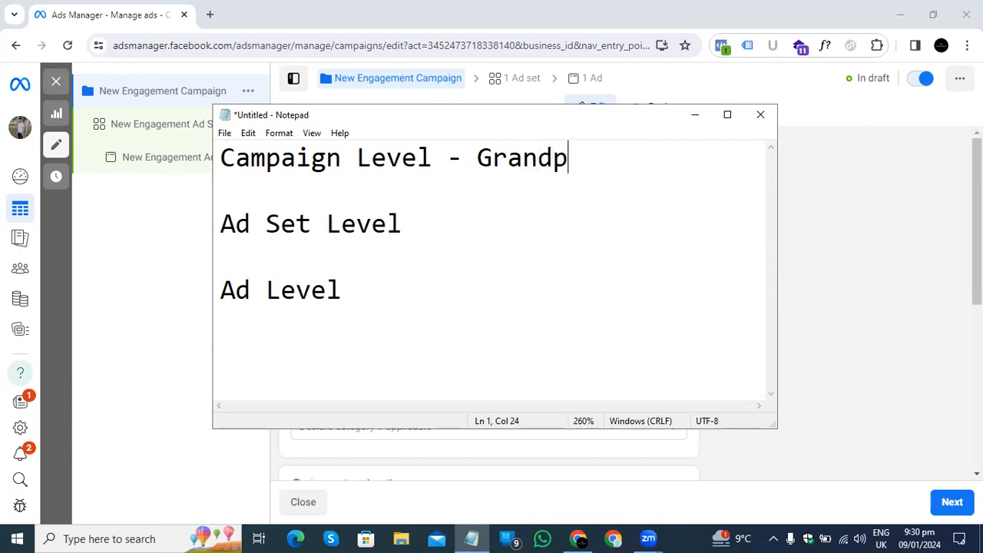
key(BackSpace)
text(P)
key(BackSpace)
text(parent Level)
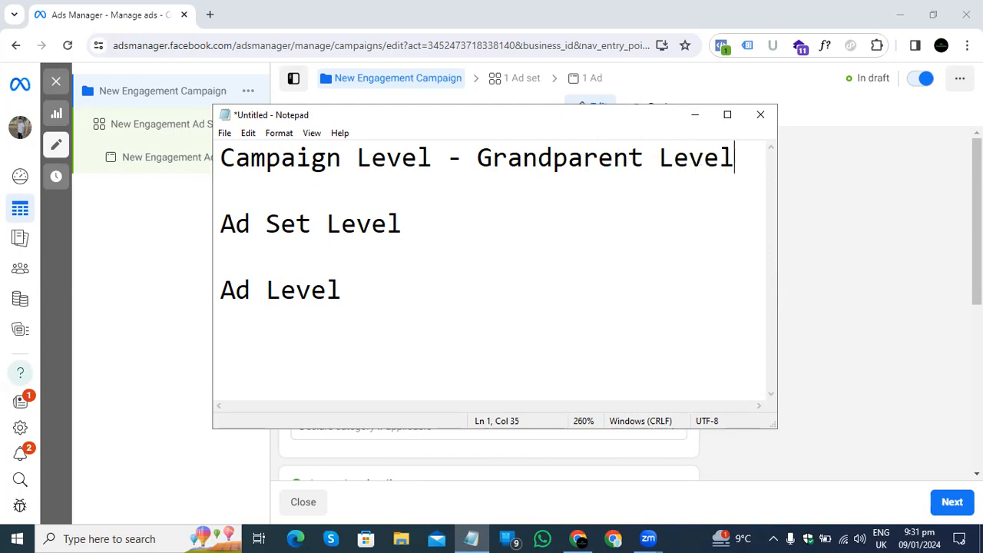
Add "- Parent Level" to the "Ad Set Level" line and "- Kid Level" to the "Ad Level" line.
click(428, 224)
text(- Parent )
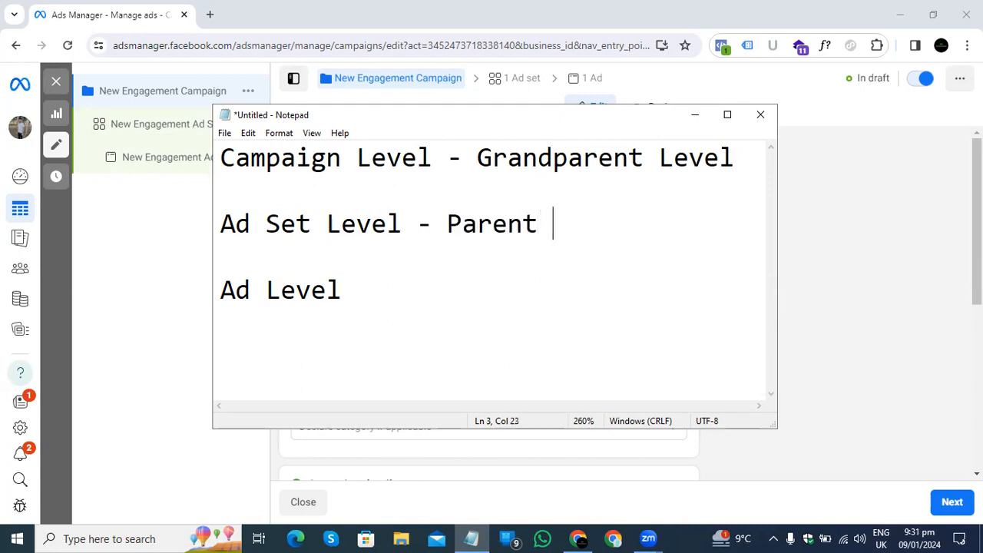
text(Level)
click(393, 297)
text(- Kid Level)
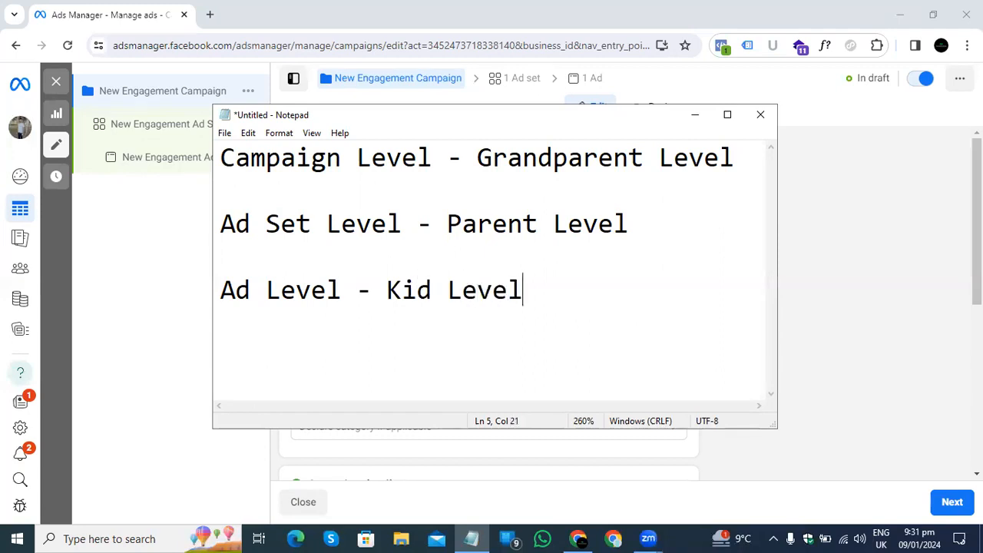
Highlight the "Campaign Level", "Ad Set Level" and "Ad Level" lines of the note in turn.
click(404, 75)
drag(223, 159, 743, 165)
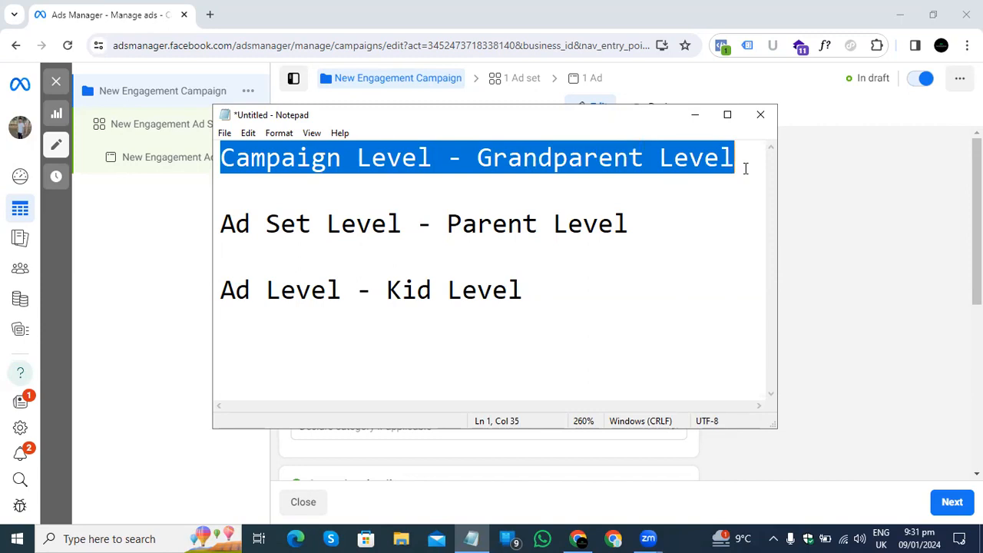
click(422, 65)
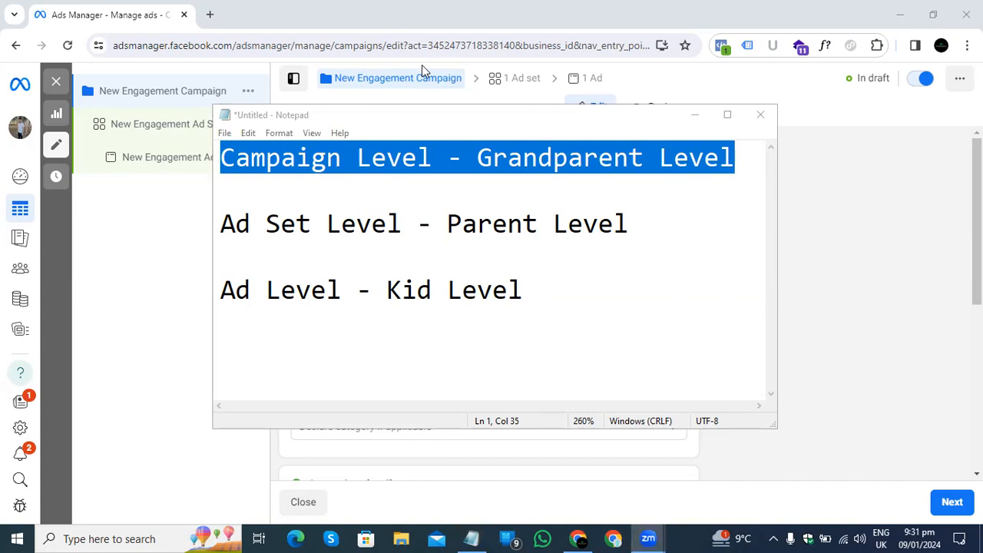
click(446, 160)
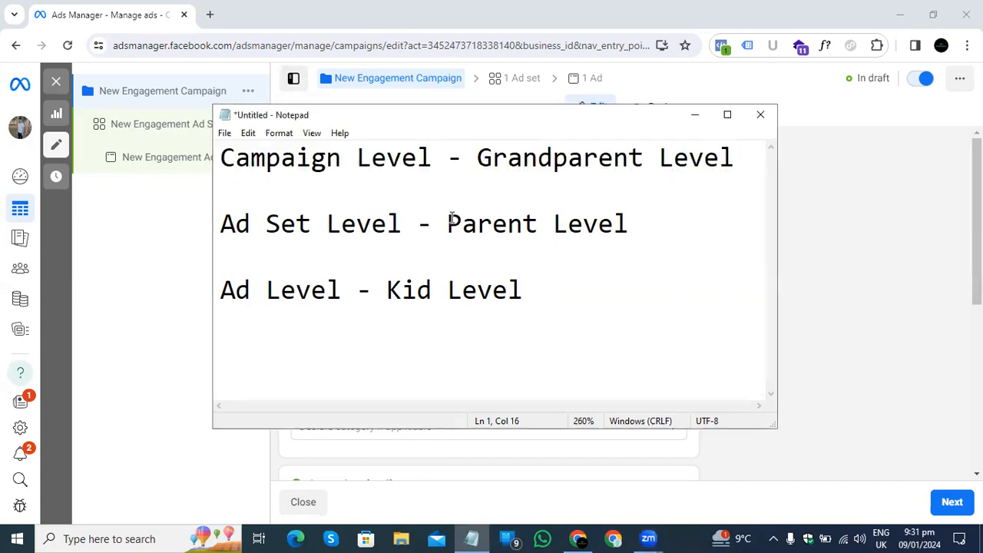
drag(444, 222, 614, 222)
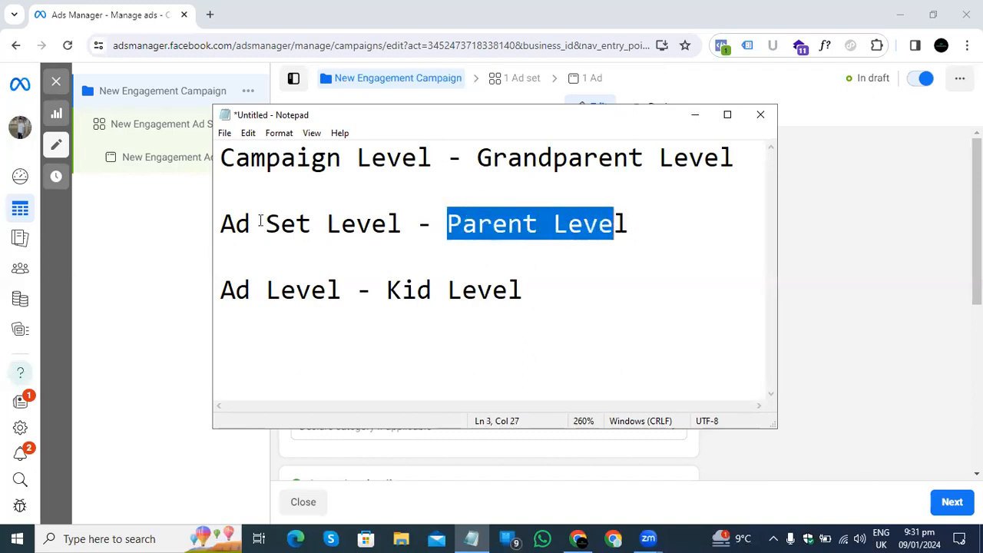
drag(220, 223, 666, 239)
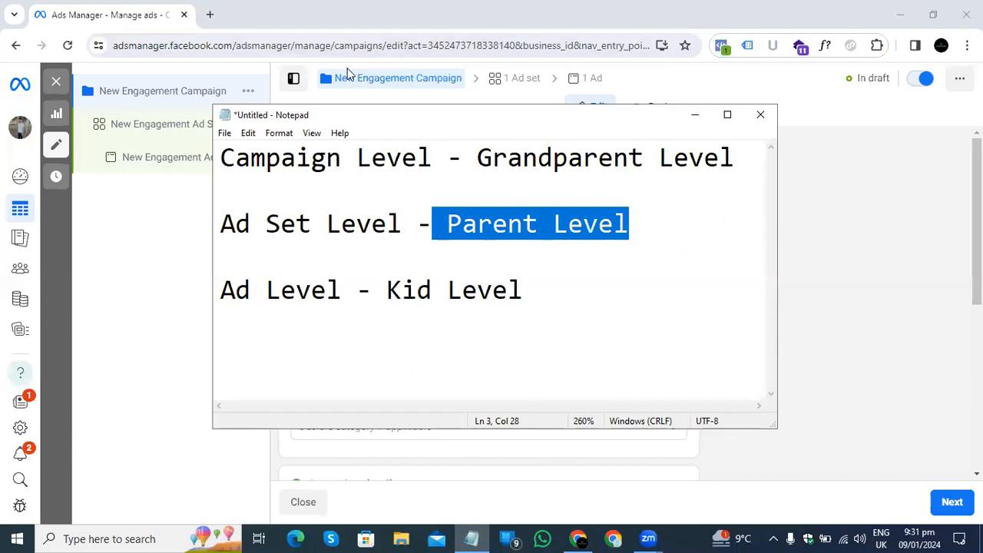
click(347, 74)
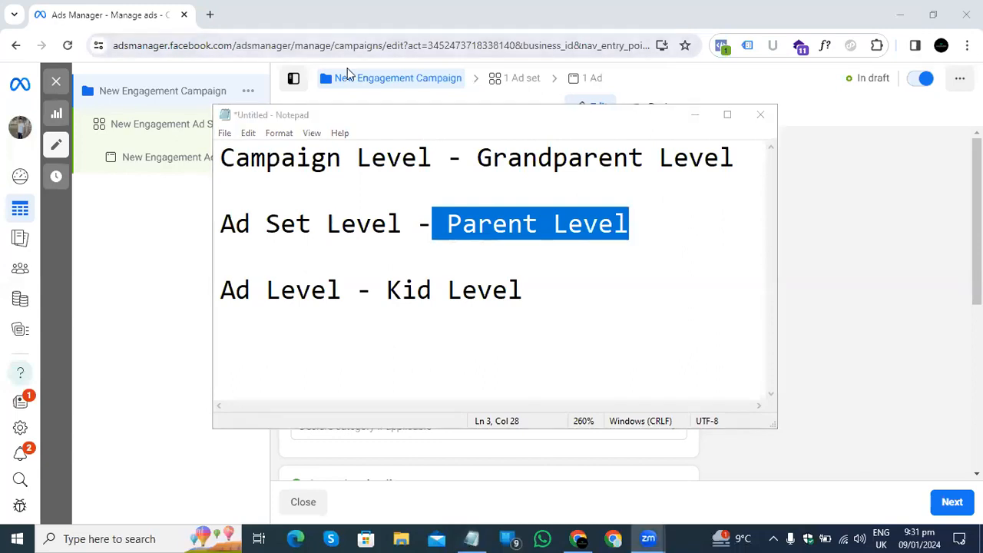
click(341, 290)
drag(341, 290, 193, 286)
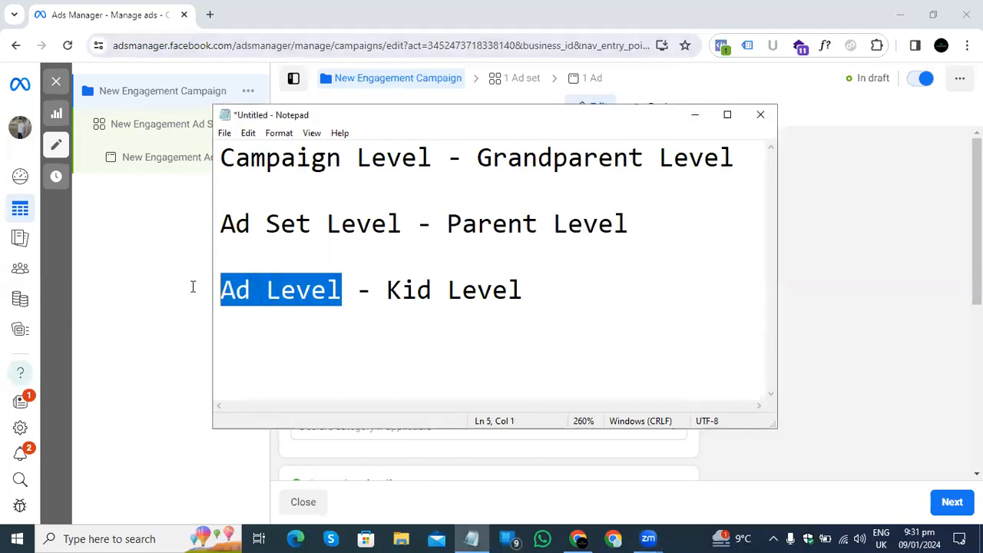
Delete "Kid Level" from the "Ad Level" line of the note and write it again.
drag(386, 282, 533, 310)
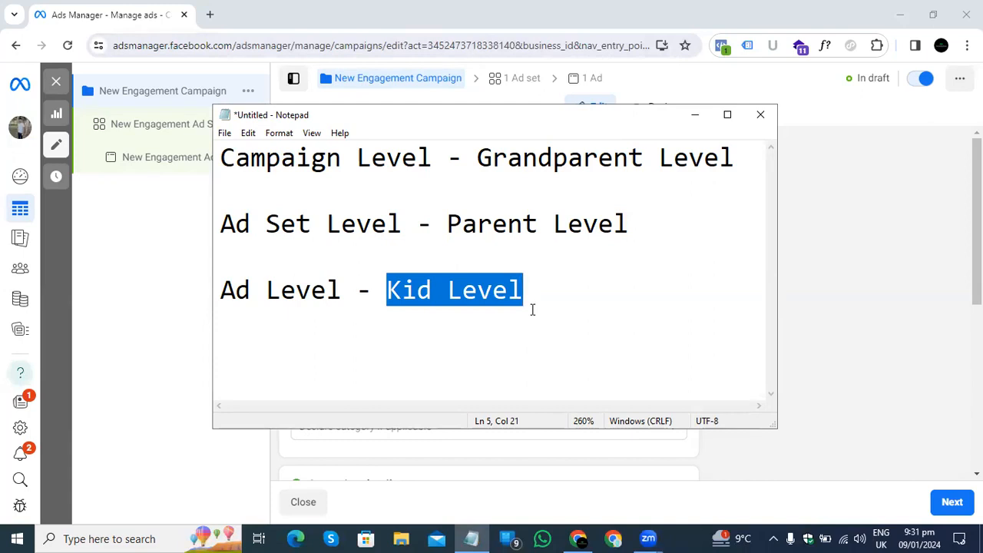
key(BackSpace)
text(l)
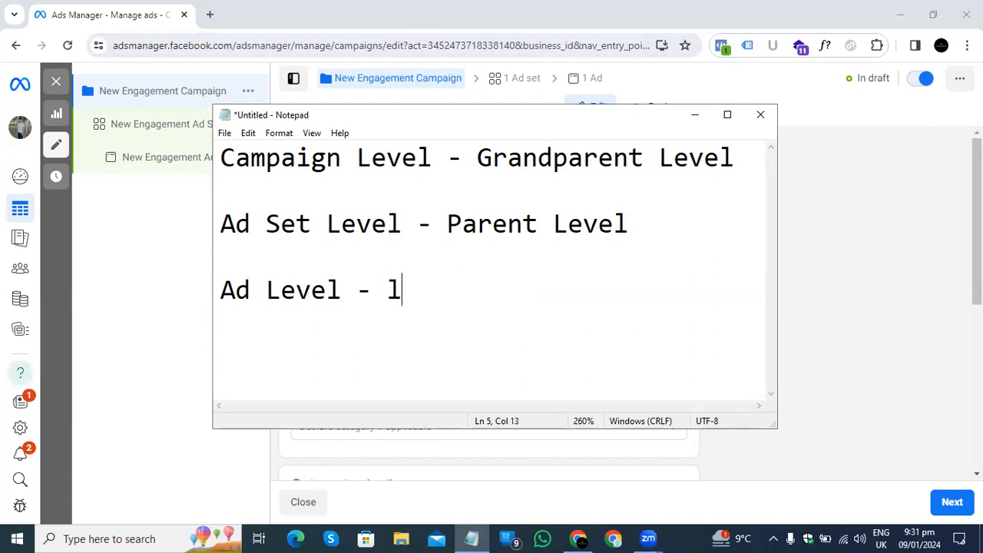
key(BackSpace)
text(l)
key(BackSpace)
text(l)
key(BackSpace)
text(Kid Level)
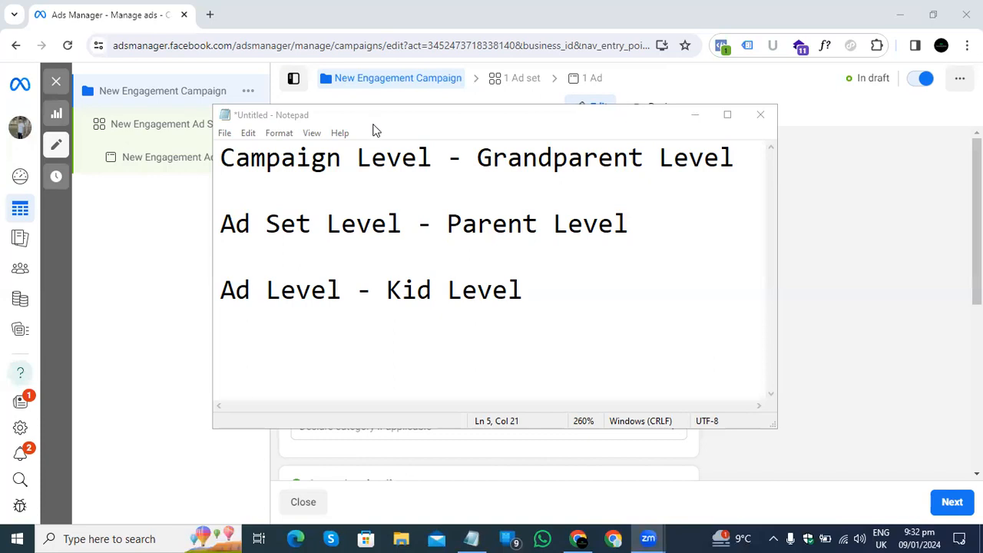
Highlight the three level names in the note, followed by their "Grandparent Level" and "Parent Level" labels.
drag(425, 157, 175, 138)
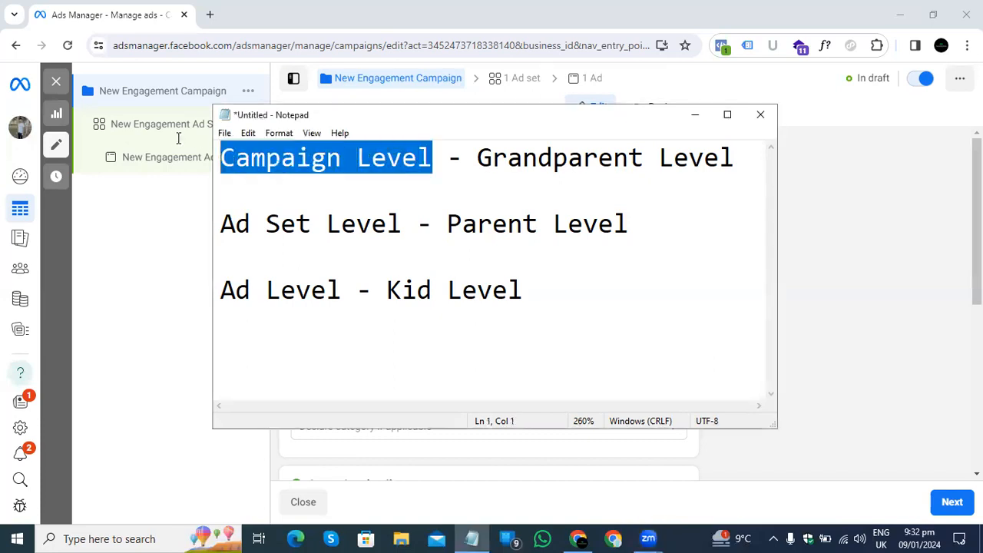
drag(403, 224, 215, 231)
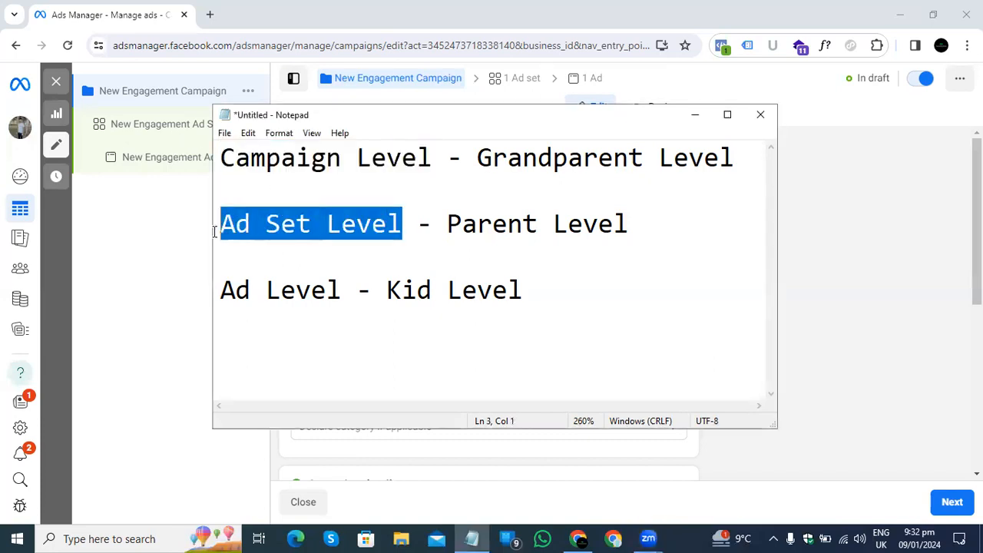
drag(357, 289, 217, 292)
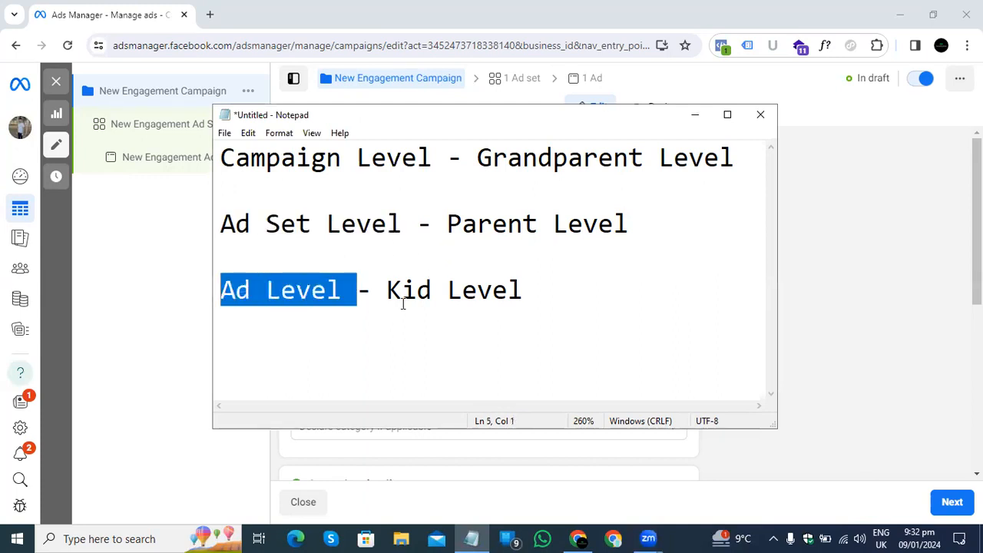
drag(464, 158, 733, 162)
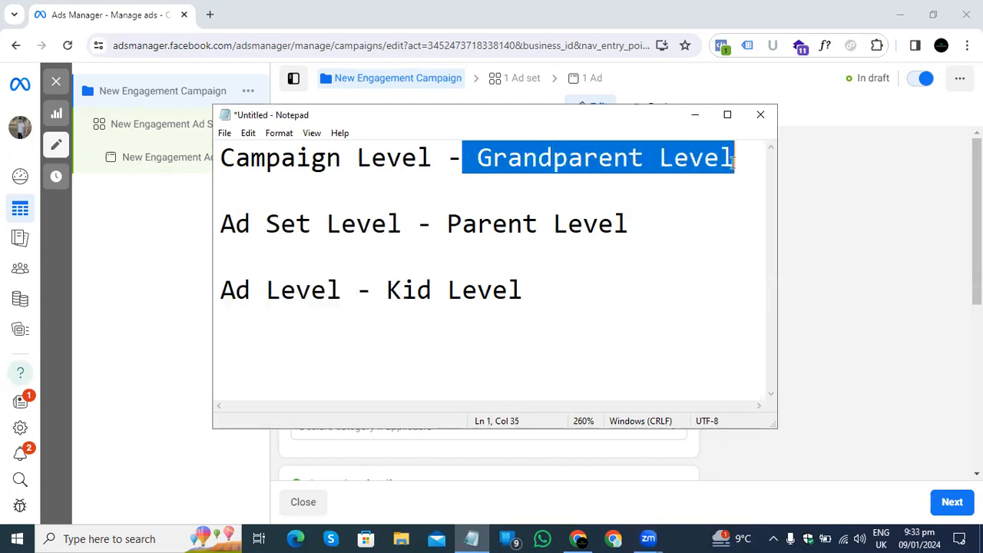
drag(462, 223, 583, 224)
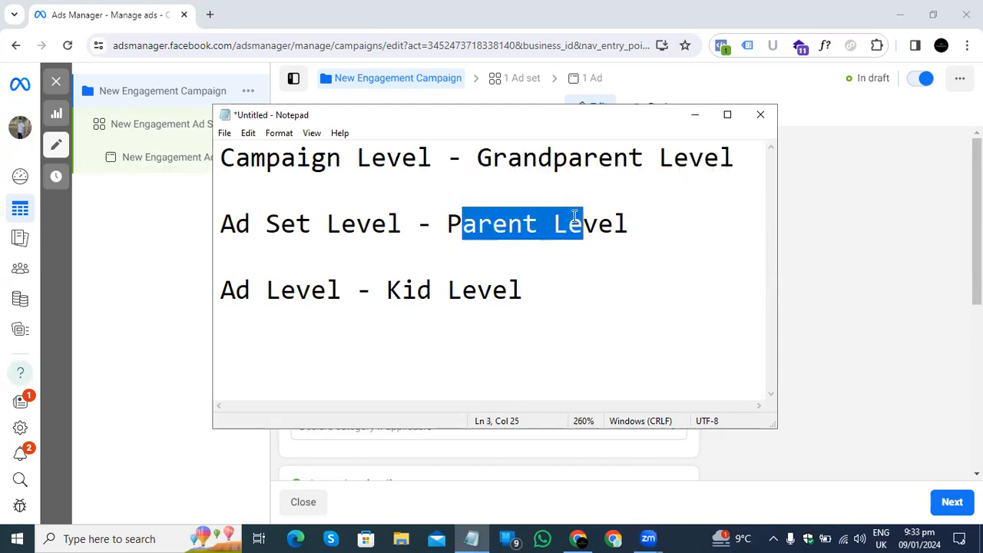
Move the note aside and minimize it, and highlight the "Campaign name" heading in the campaign settings.
drag(628, 117, 496, 109)
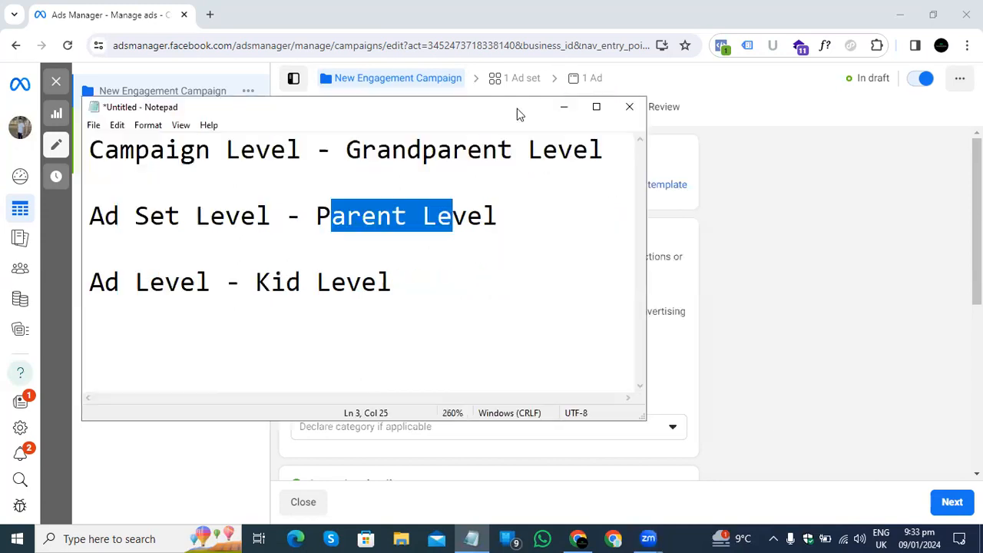
click(563, 111)
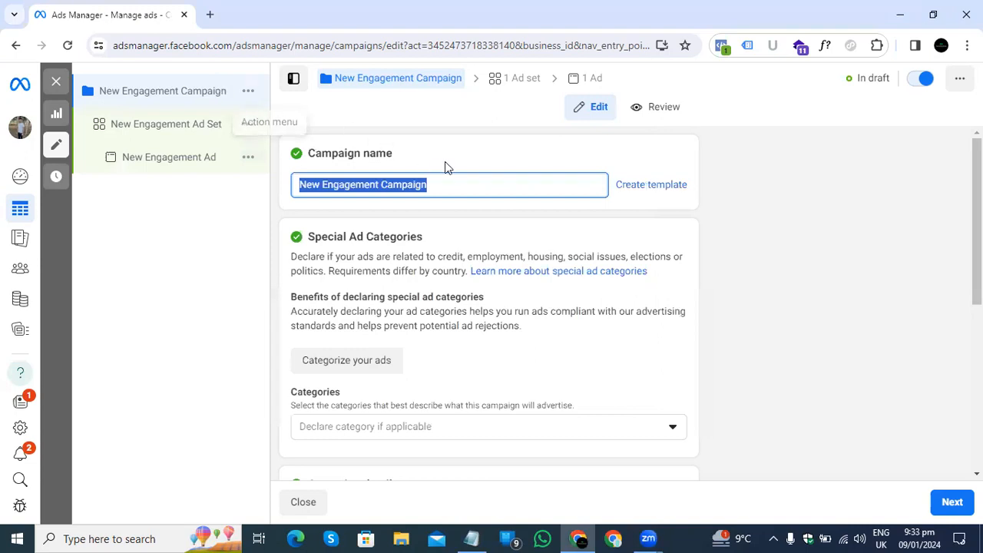
click(544, 180)
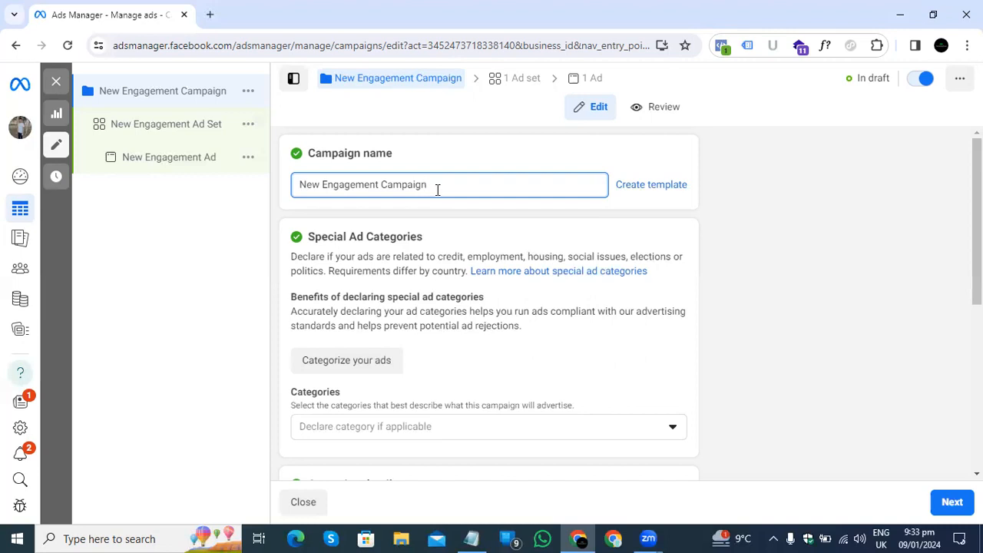
drag(310, 151, 432, 160)
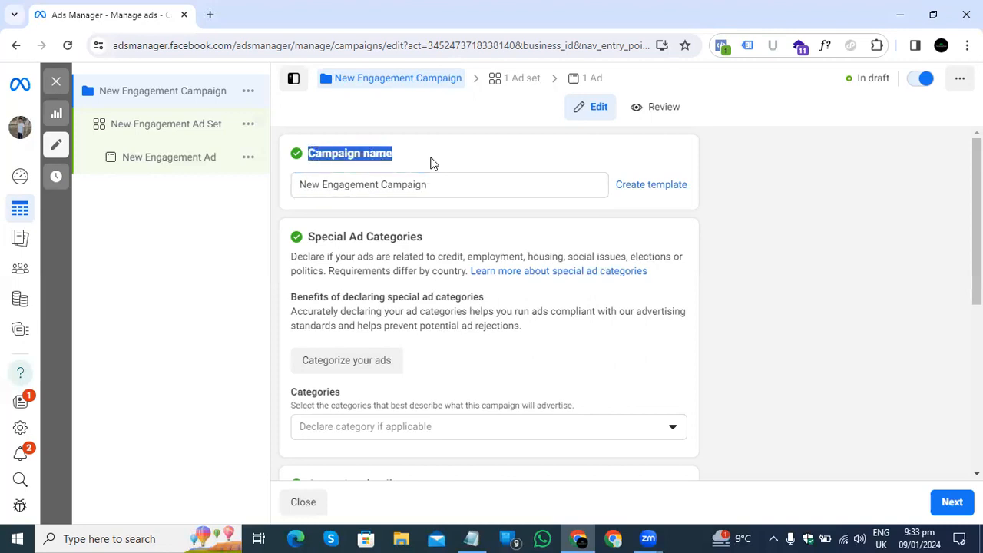
click(342, 154)
Try a person's first name as the campaign name and clear the name field again.
drag(441, 185, 282, 182)
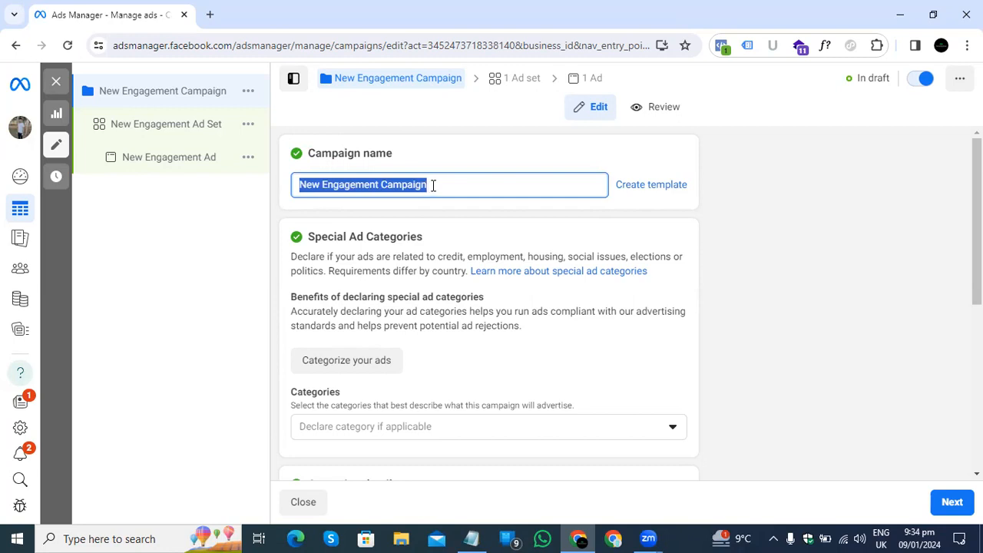
text(Dil)
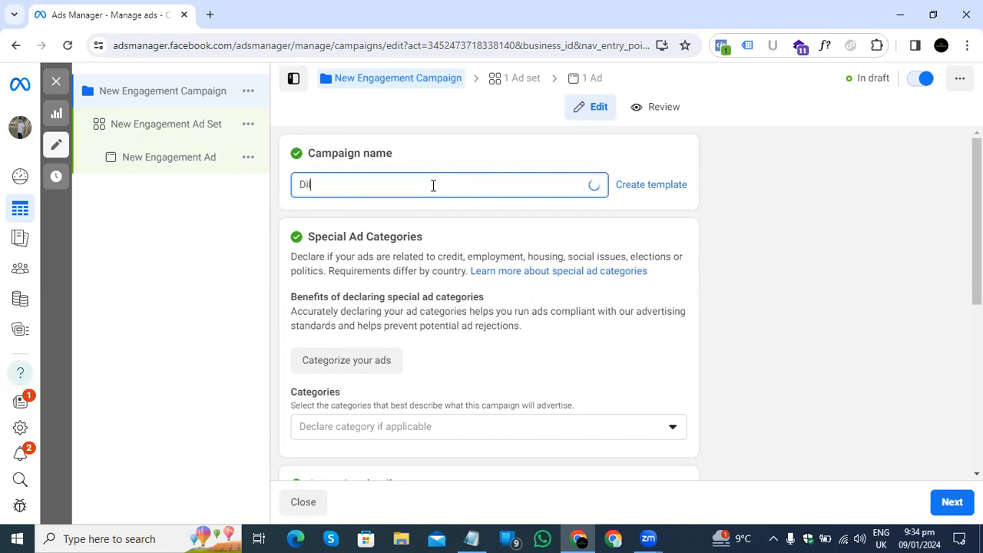
text(dar)
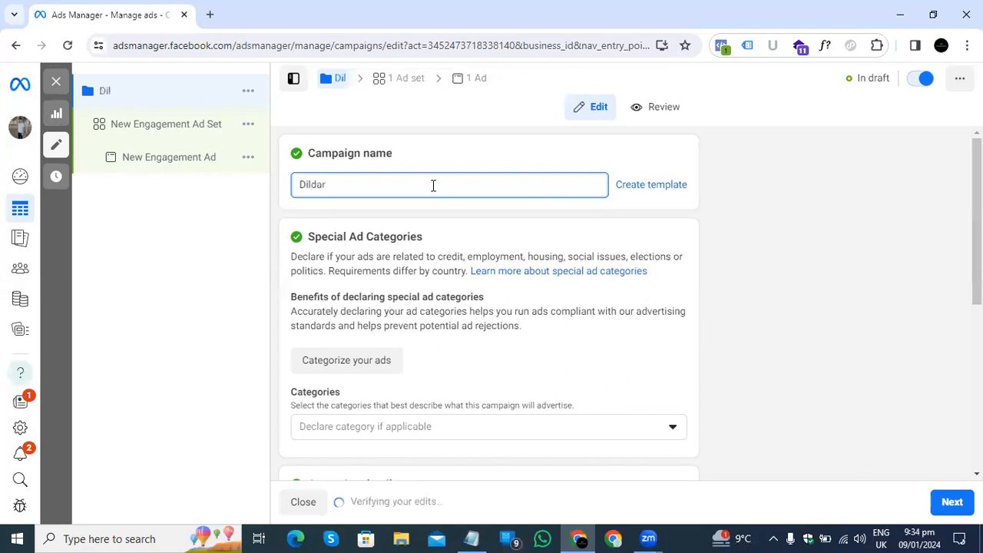
key(BackSpace)
key(BackSpace)
key(BackSpace)
key(BackSpace)
key(BackSpace)
key(BackSpace)
text(u)
key(BackSpace)
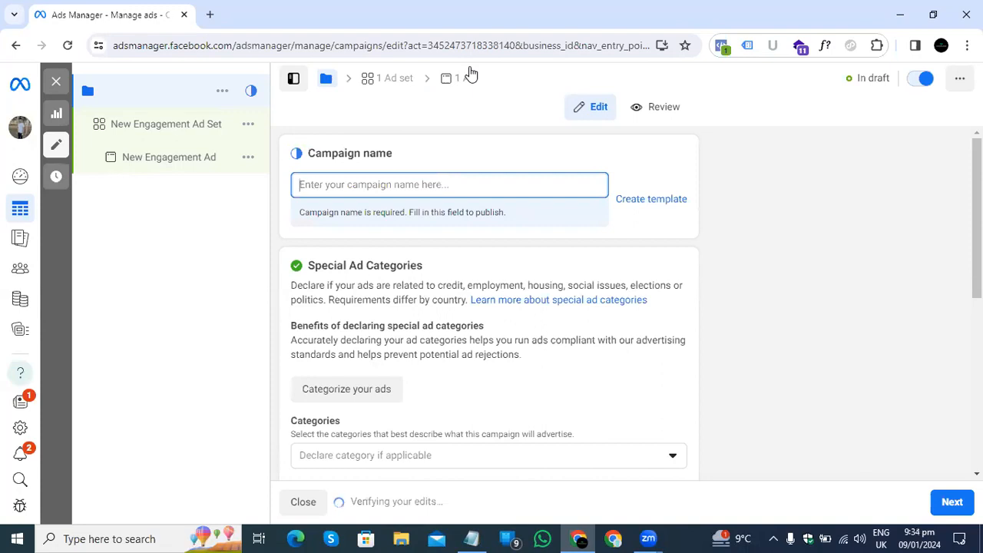
Name the campaign "Demo Campaign" and replace that name with a person's first name.
text(Demo Campaign)
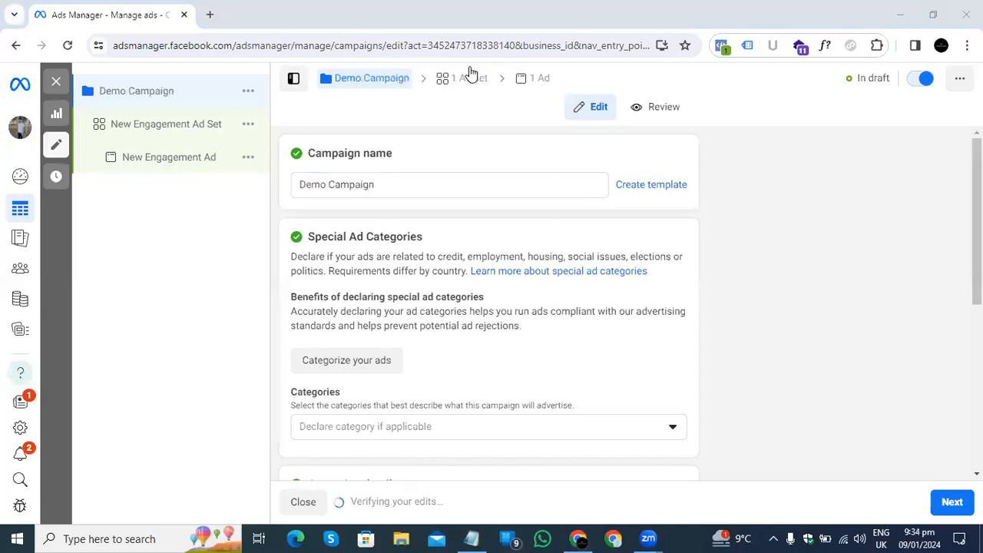
click(398, 179)
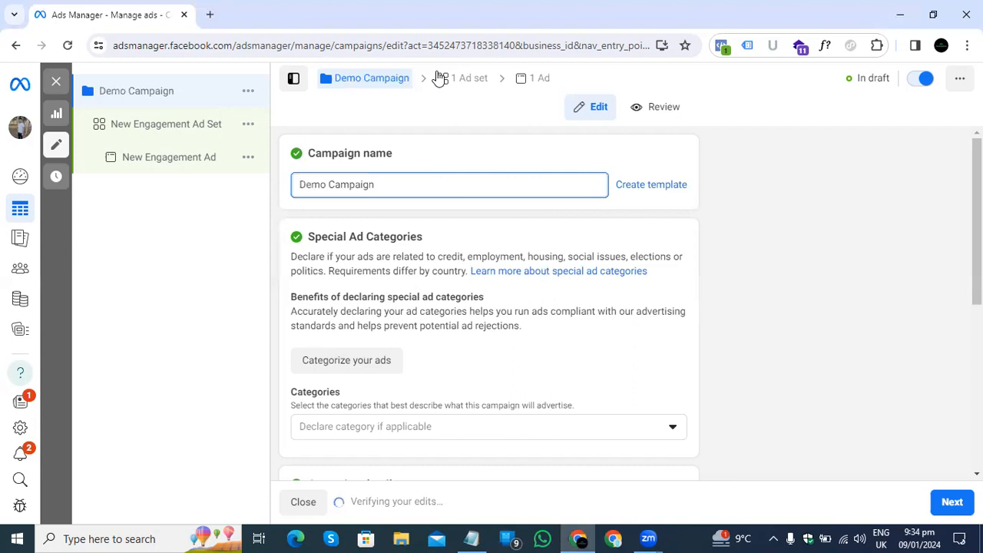
key(ctrl+a)
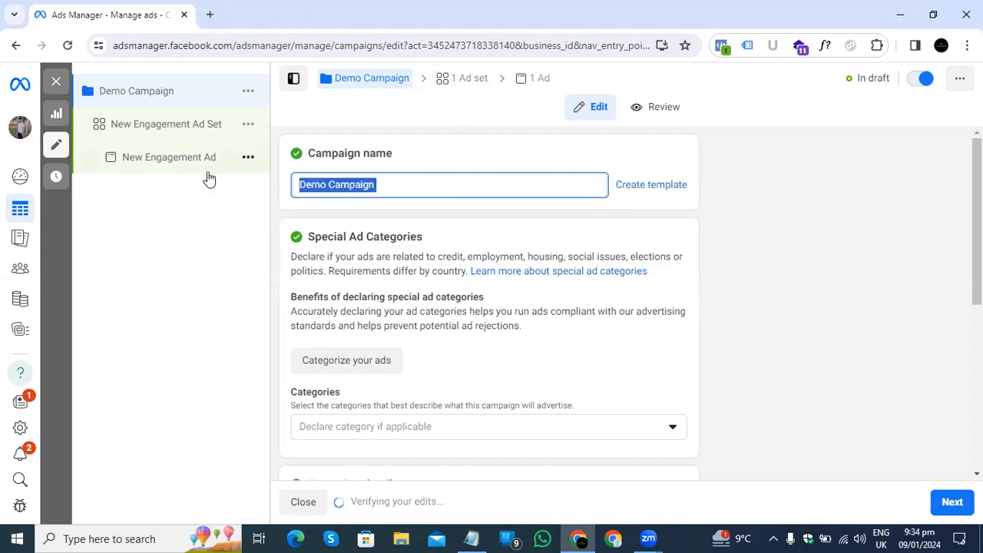
text(Hussain)
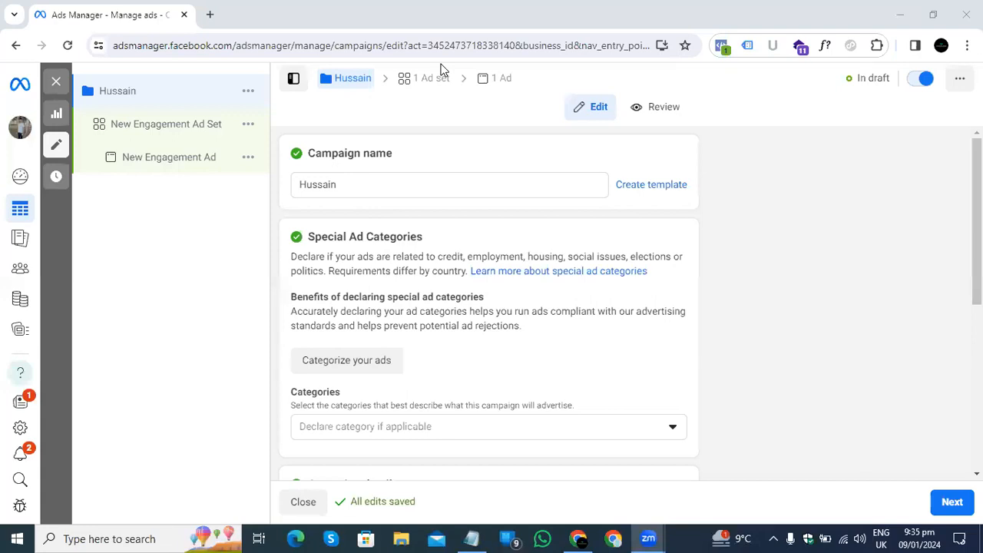
Try another person's first name as the campaign name and delete it again.
click(349, 190)
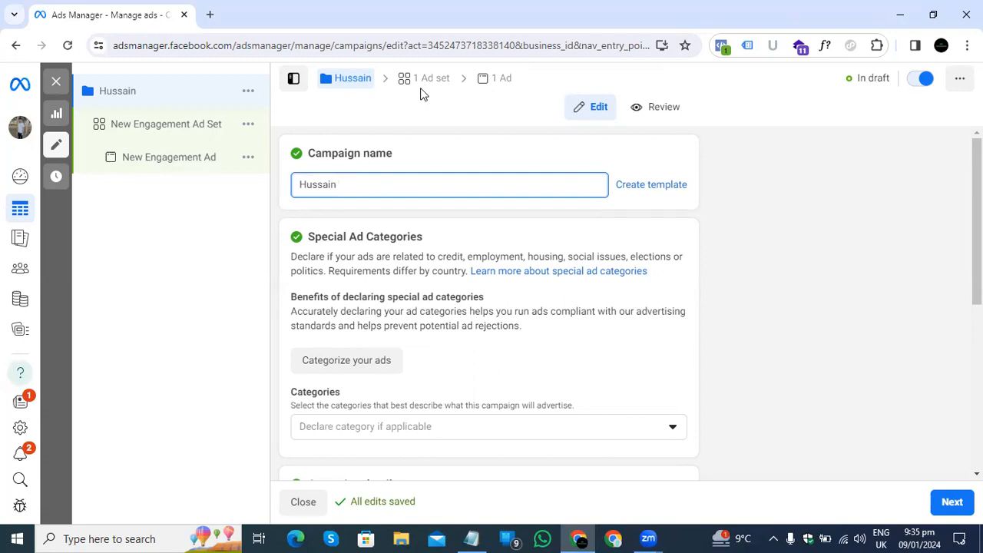
double_click(329, 188)
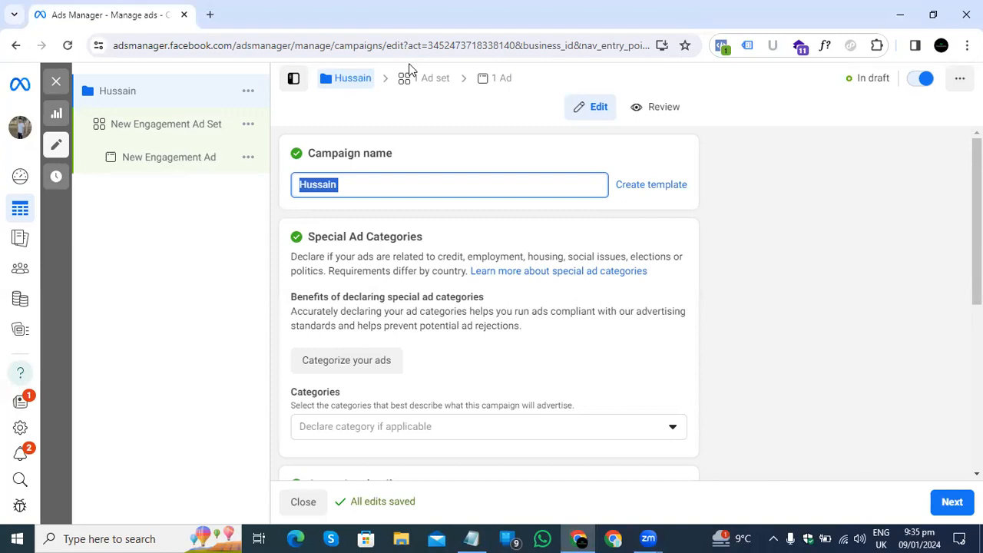
text(Tahir)
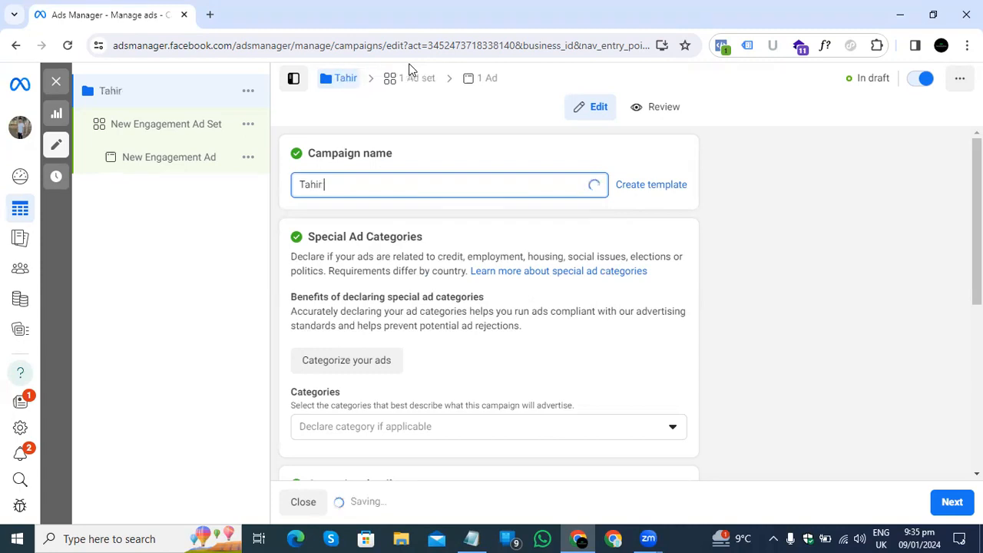
key(BackSpace)
key(BackSpace)
key(BackSpace)
key(BackSpace)
key(BackSpace)
Name the campaign "Demo / 09 / 01 / 2024" and highlight the finished name once before leaving the field.
text(Demo)
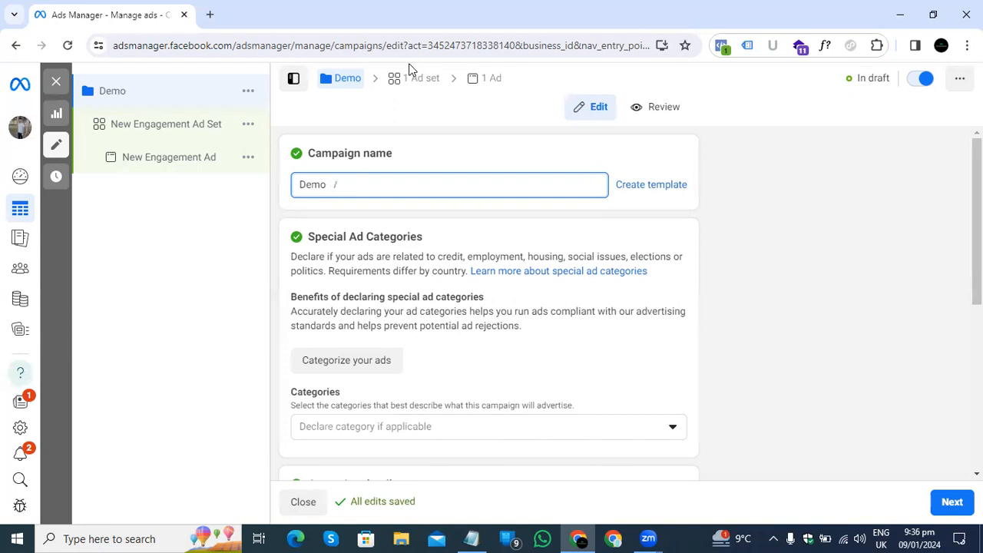
text(/)
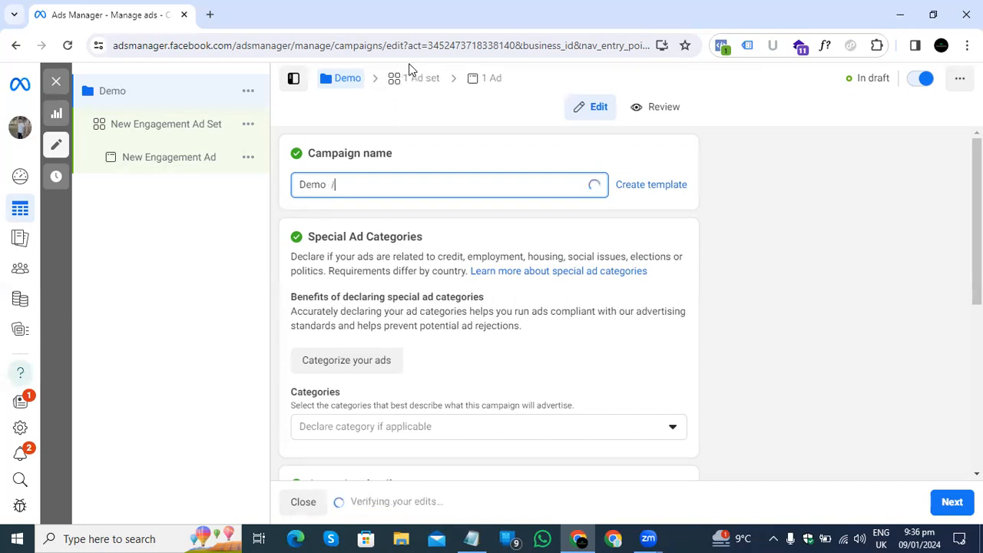
text( 0)
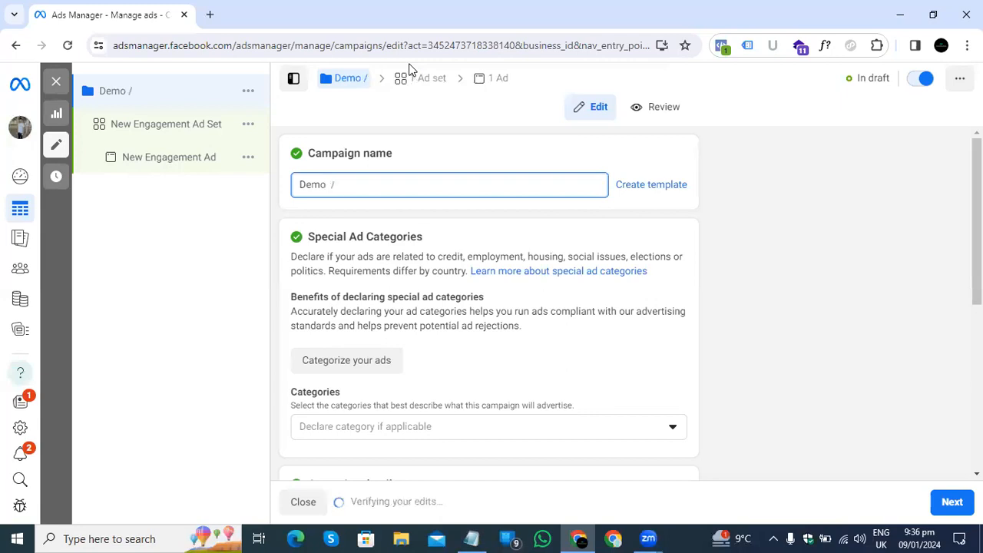
text(9)
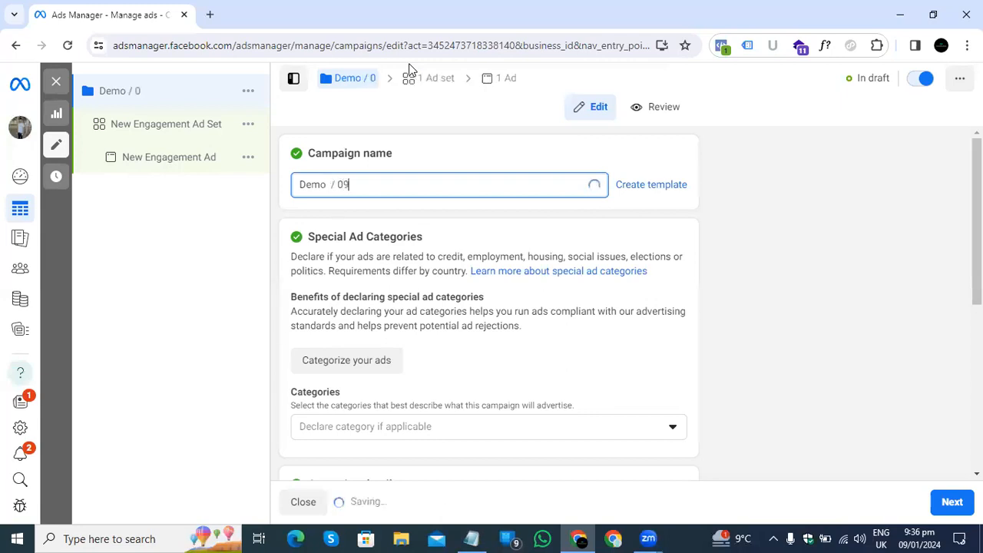
text( / 0)
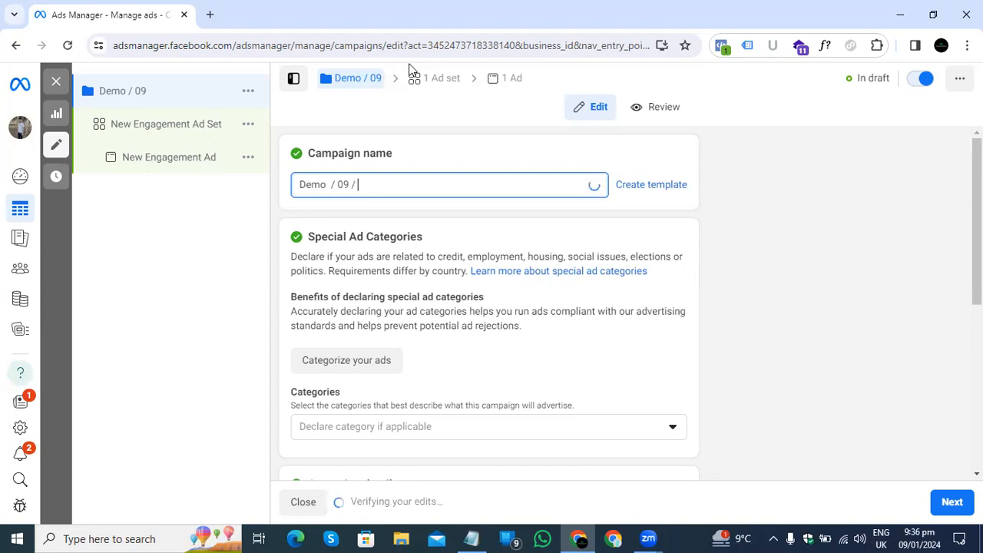
text(1)
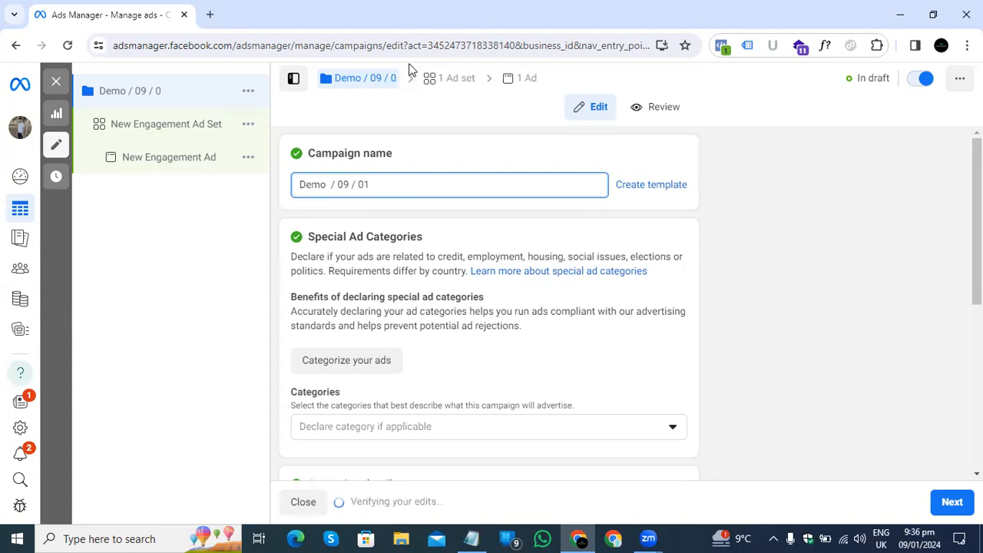
text( / 2024)
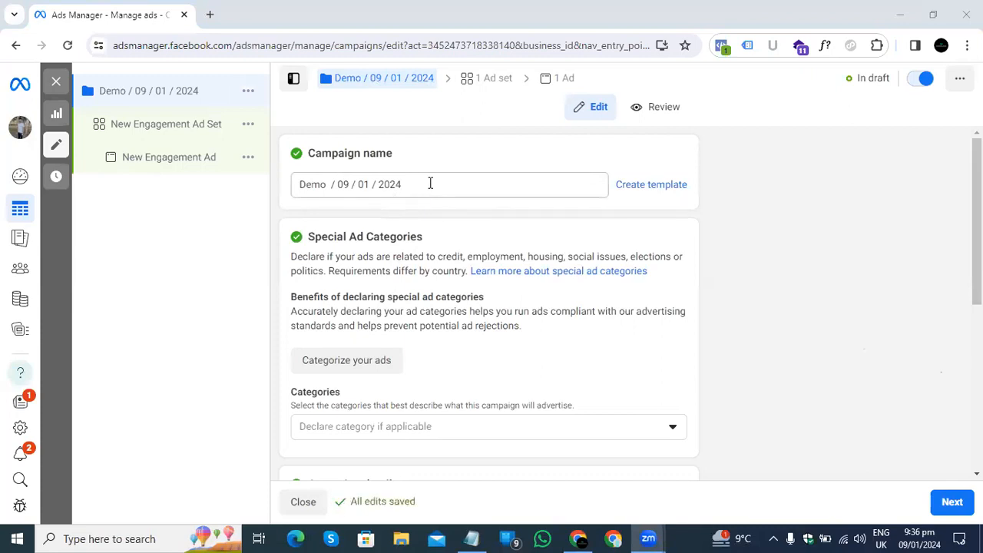
drag(430, 183, 298, 183)
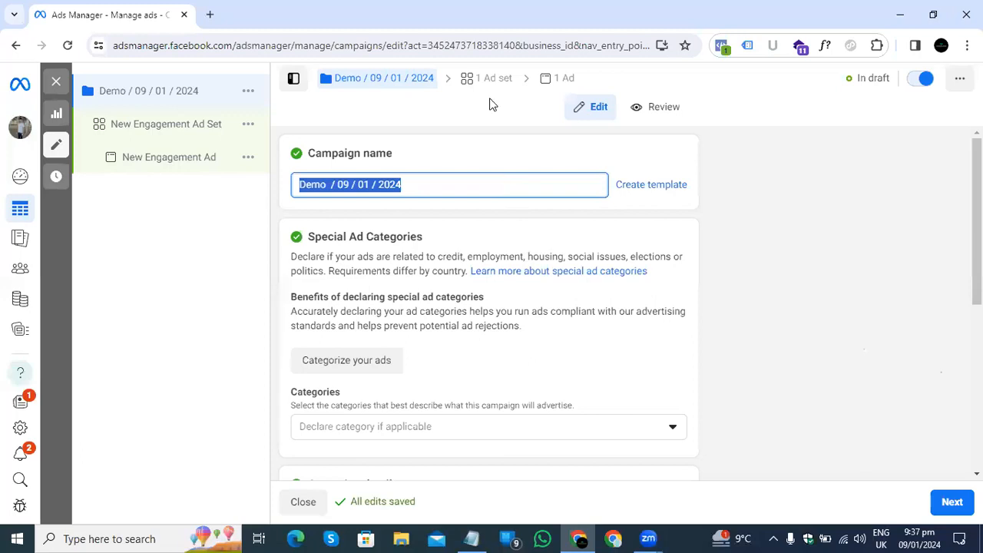
click(430, 187)
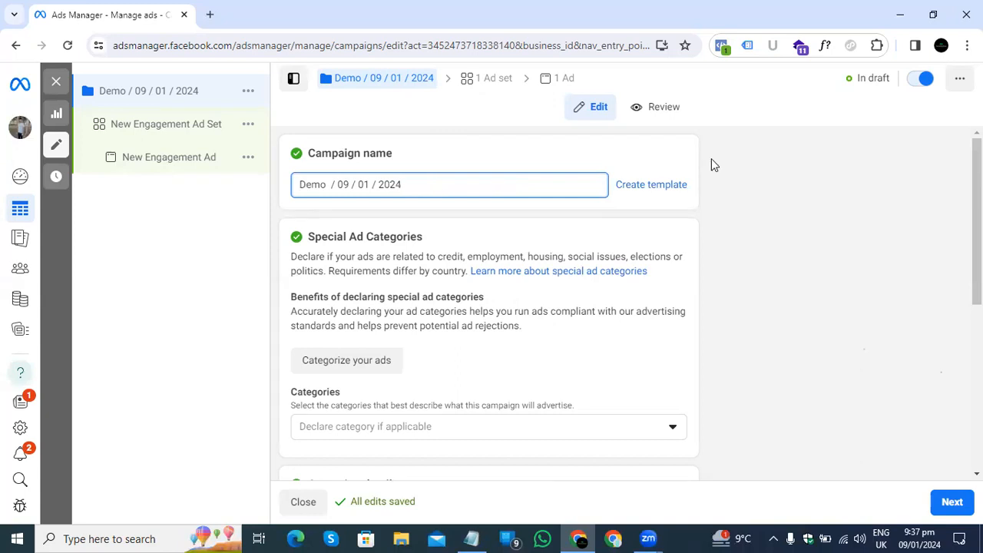
click(583, 147)
Open the special ad category list, examine the Credit, Employment, Housing and Social Issues options up close, and close it without choosing any.
scroll(509, 224, down, 1)
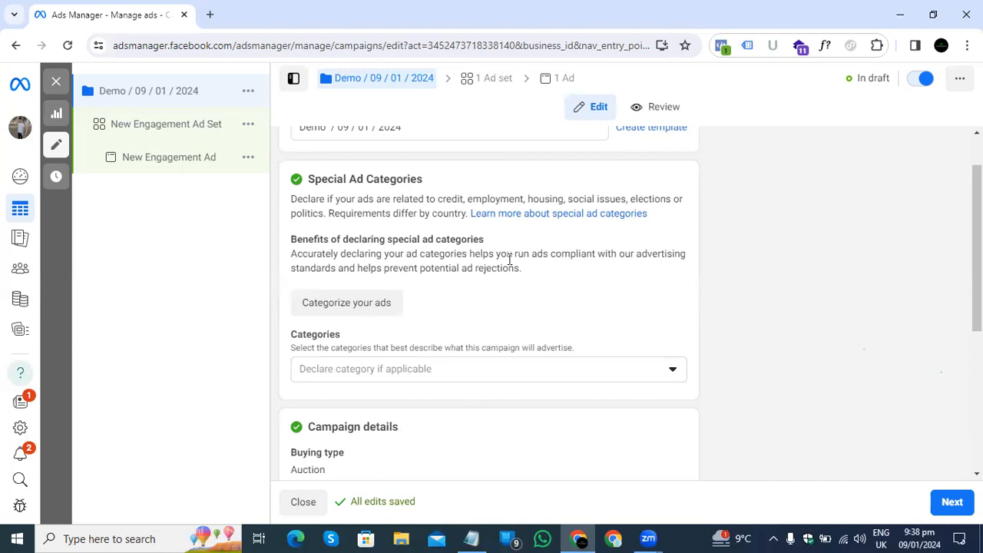
scroll(426, 335, down, 1)
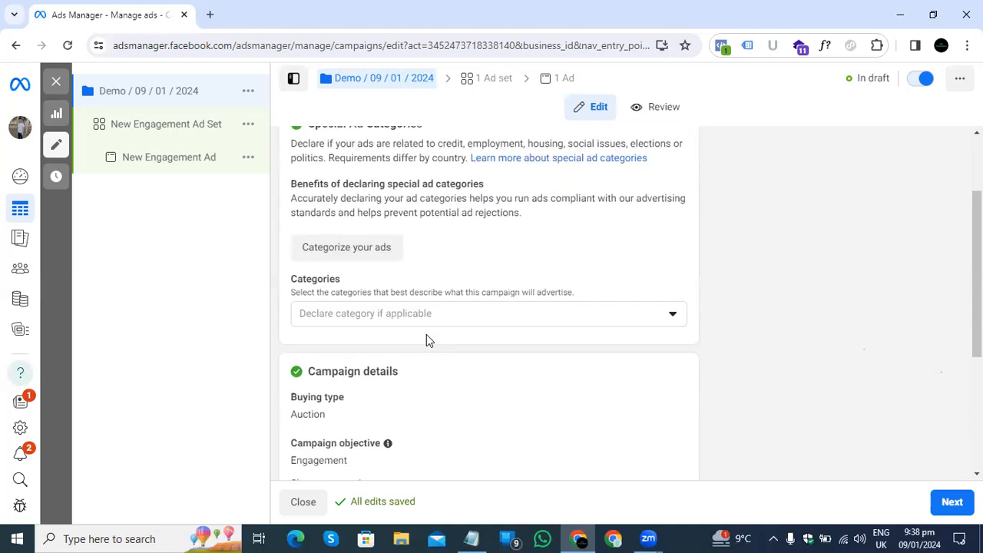
click(343, 321)
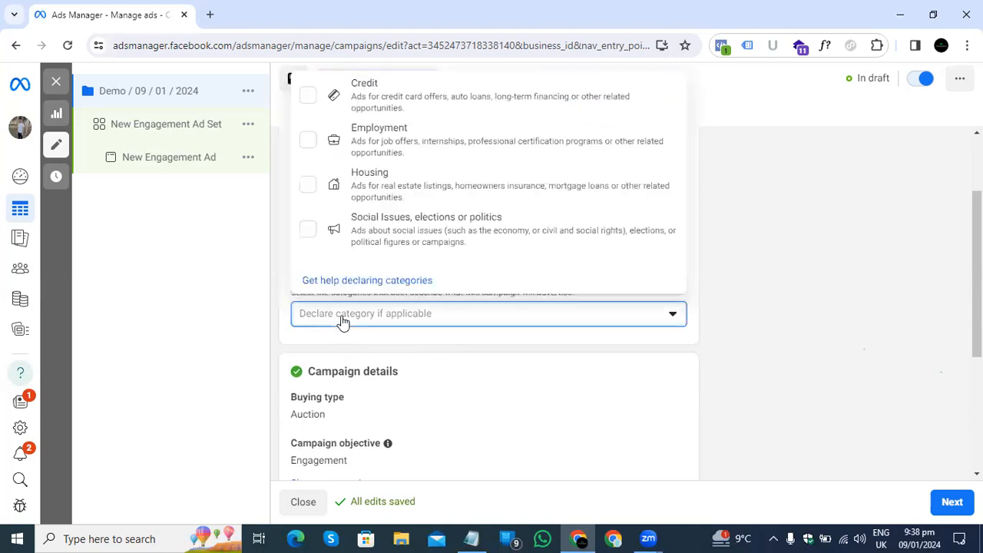
scroll(391, 323, up, 1)
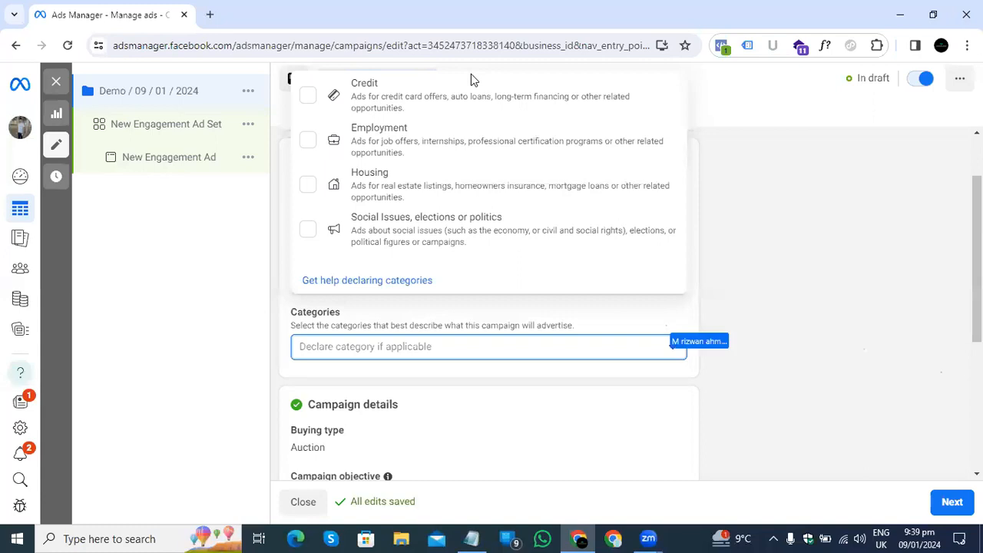
scroll(559, 141, up, 4)
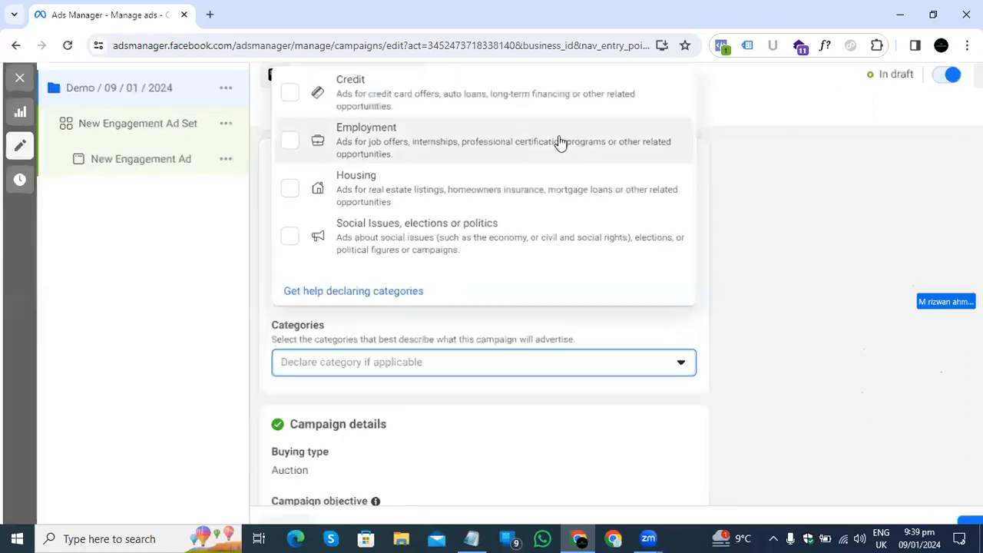
scroll(560, 143, up, 1)
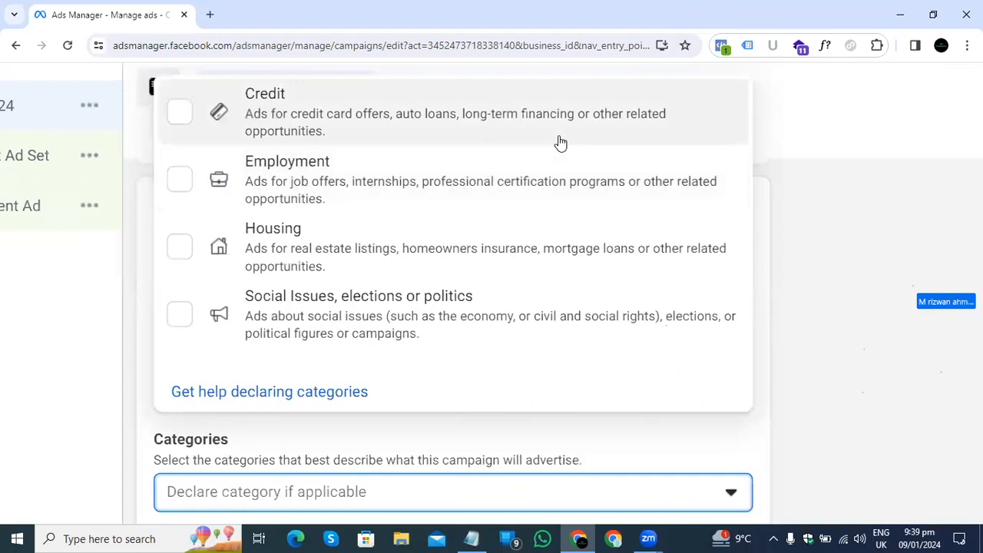
scroll(560, 144, left, 1)
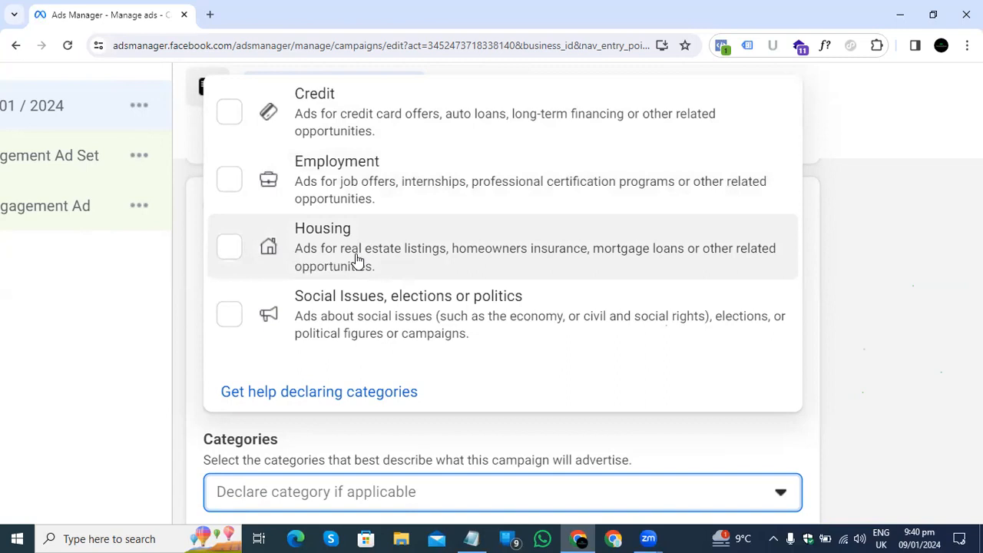
scroll(358, 261, up, 5)
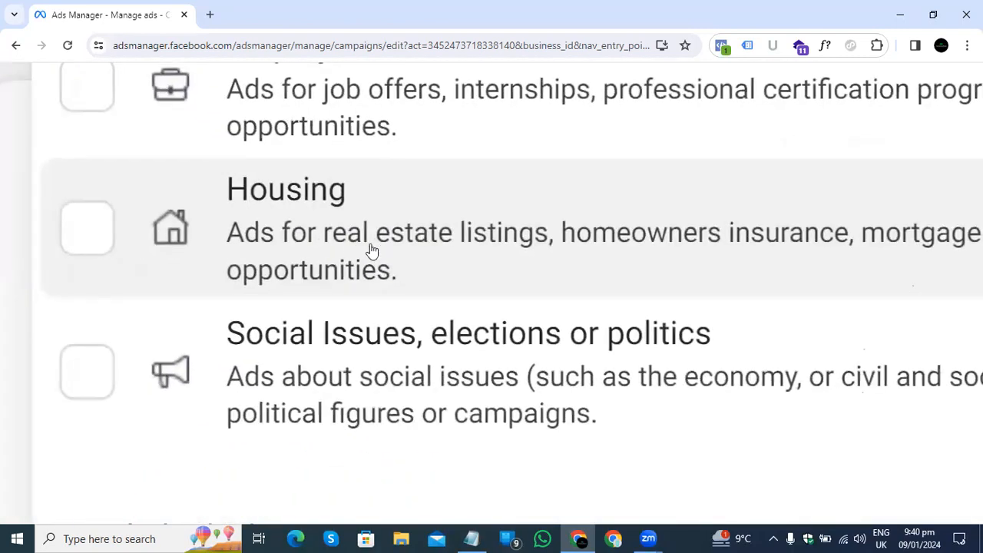
scroll(376, 245, down, 5)
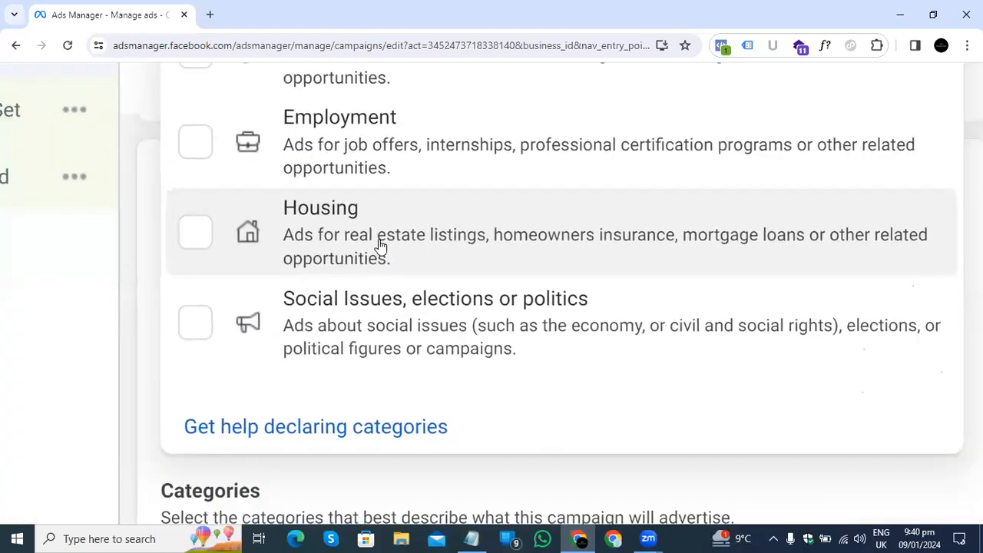
scroll(381, 245, down, 1)
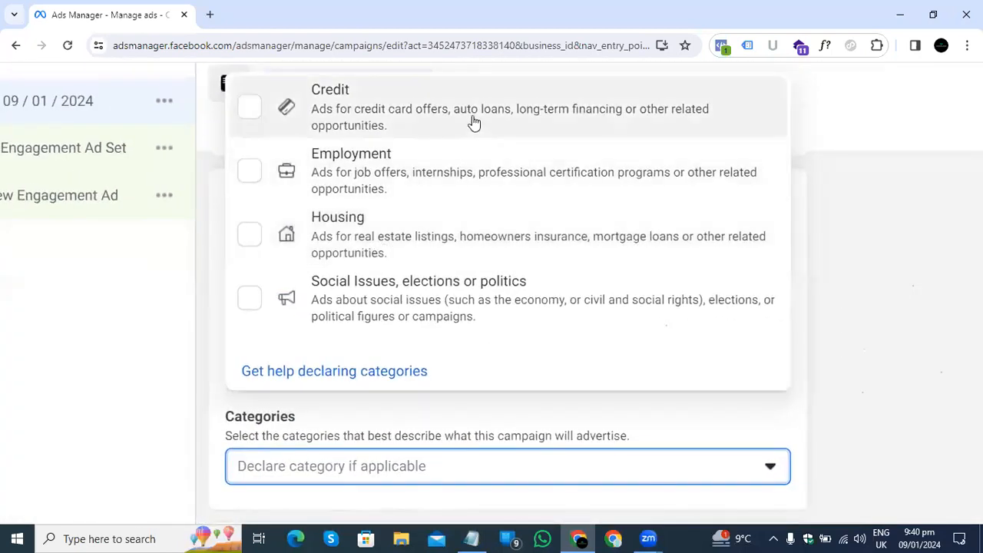
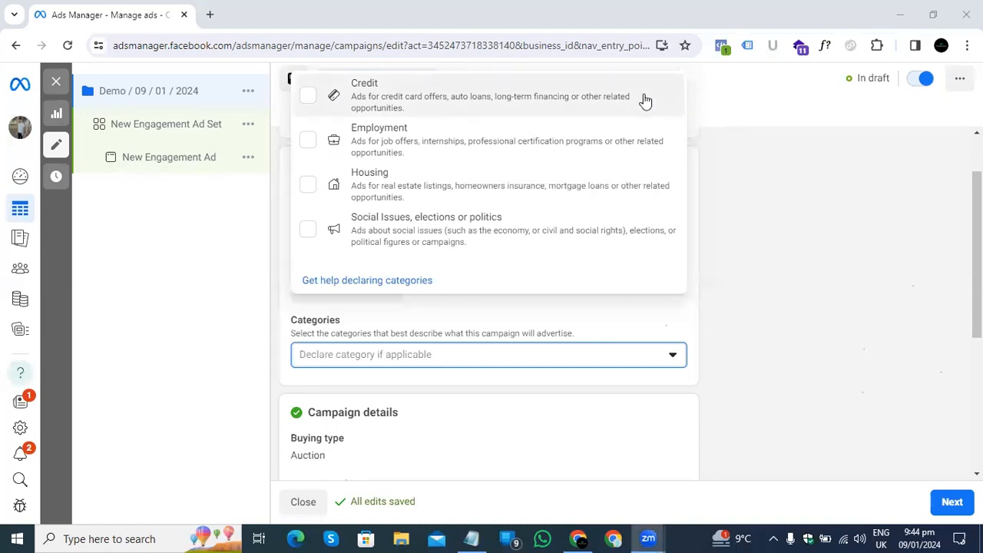
click(732, 186)
Show the special ad category choices once more and dismiss them without declaring a category.
scroll(499, 305, down, 1)
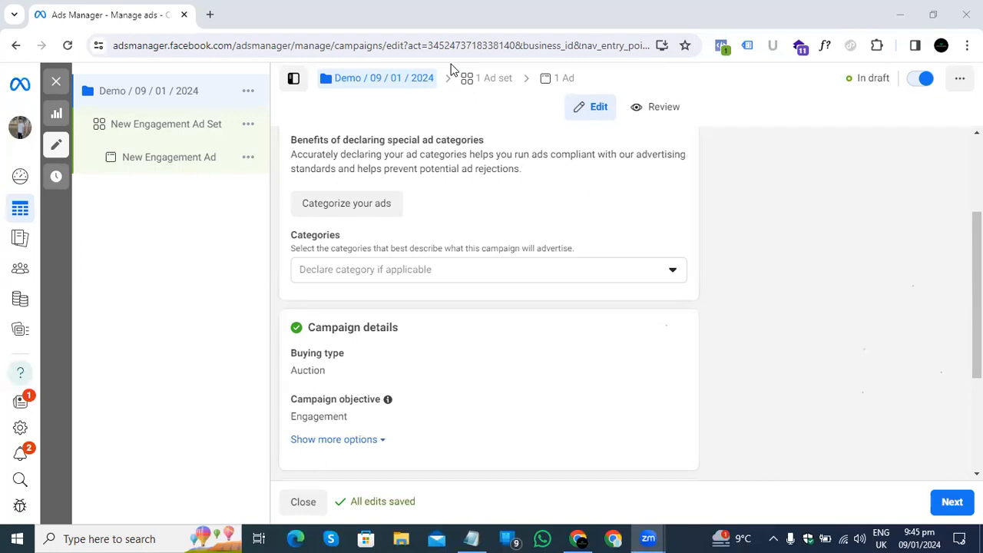
click(438, 278)
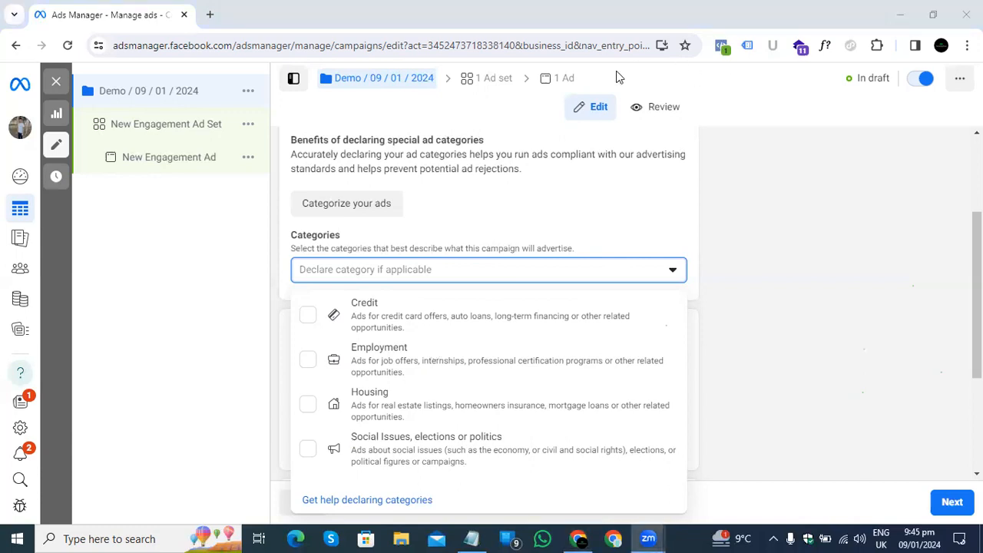
click(616, 201)
Highlight the "Campaign details" heading and review the buying type and campaign objective below it.
scroll(614, 201, down, 3)
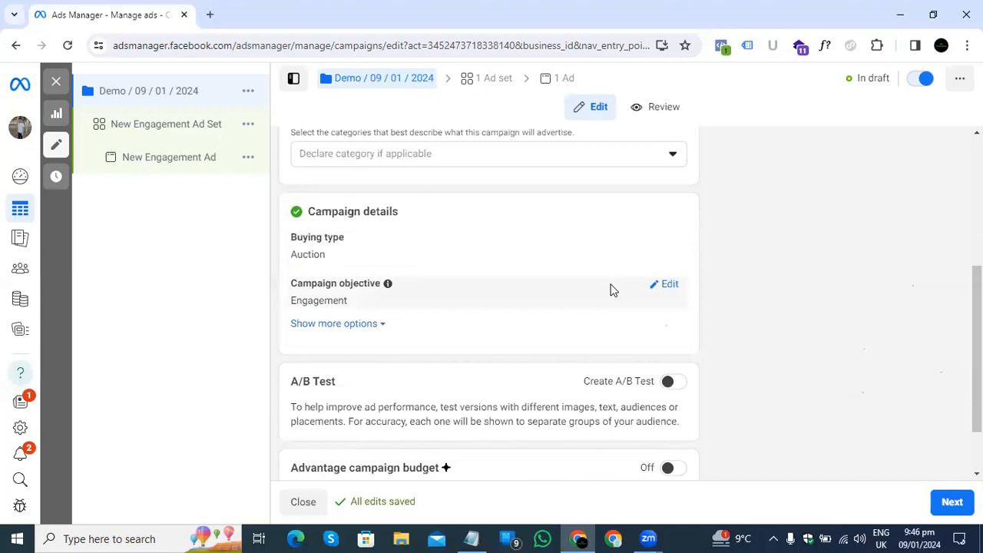
drag(309, 216, 408, 215)
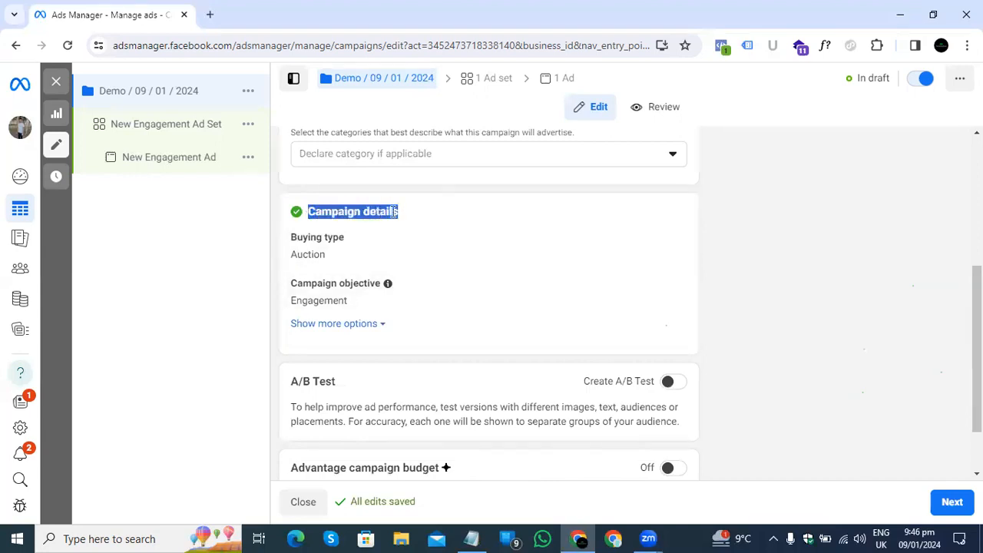
drag(309, 212, 405, 212)
scroll(388, 245, down, 1)
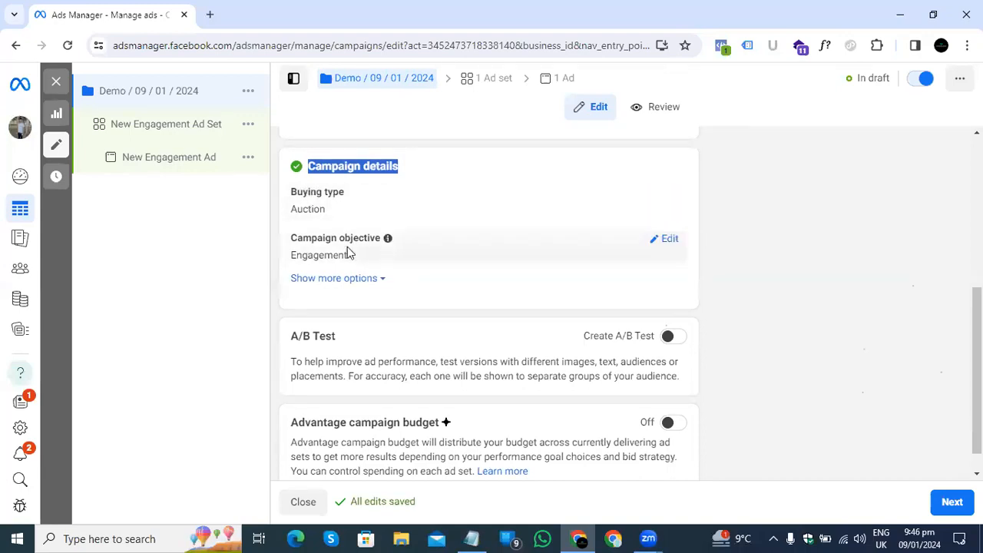
click(367, 69)
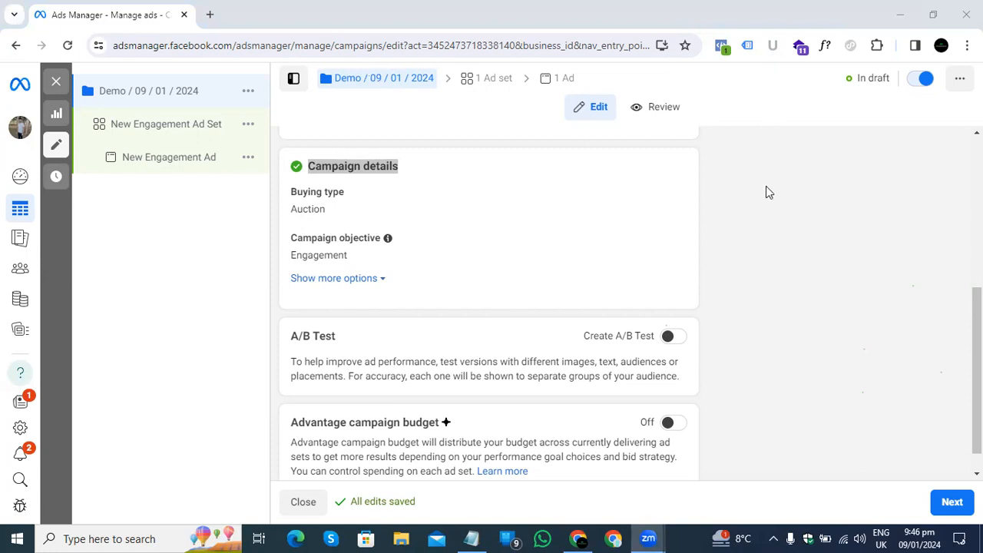
scroll(742, 259, up, 2)
scroll(742, 261, down, 2)
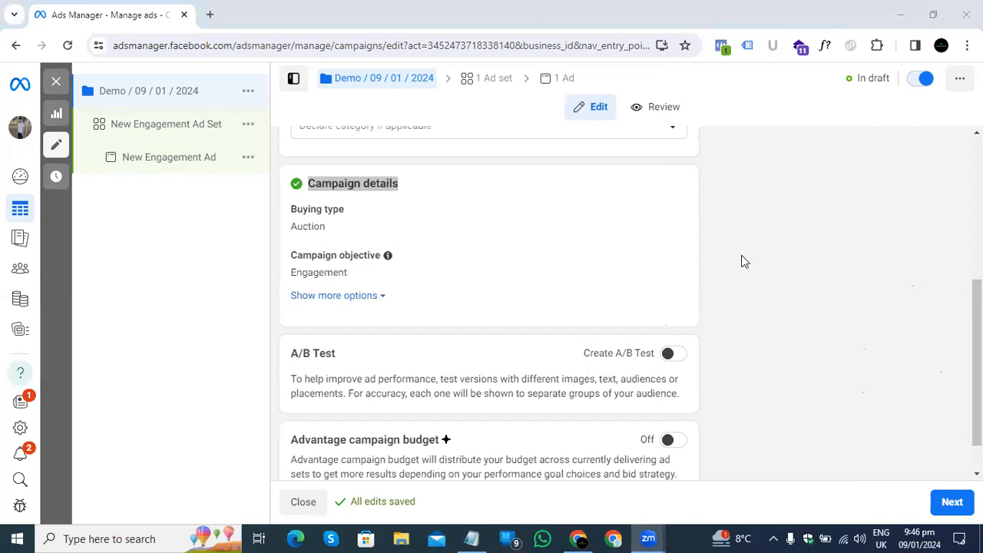
Expand the additional options in the campaign details and review the campaign spending limit setting.
click(360, 306)
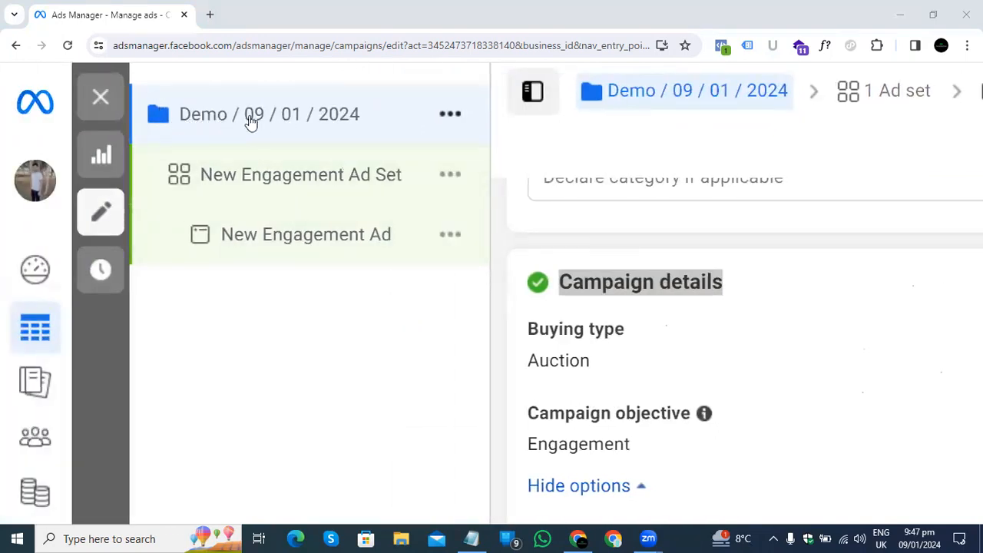
scroll(283, 118, down, 5)
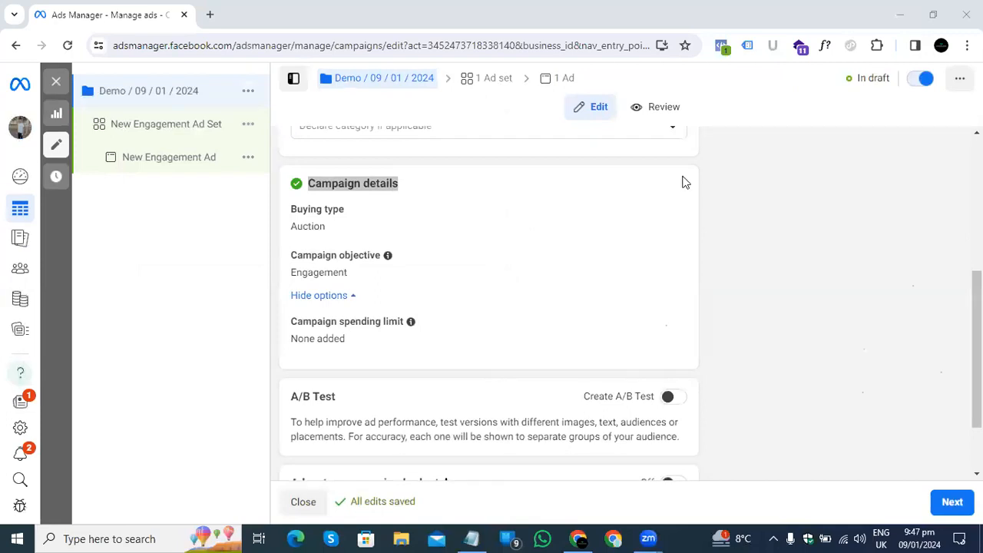
scroll(407, 223, down, 1)
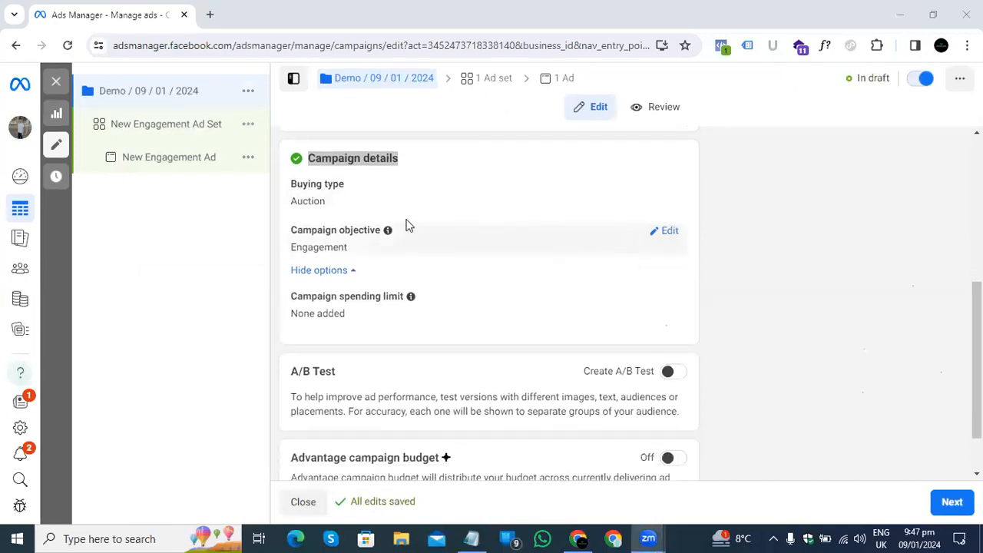
scroll(480, 278, down, 2)
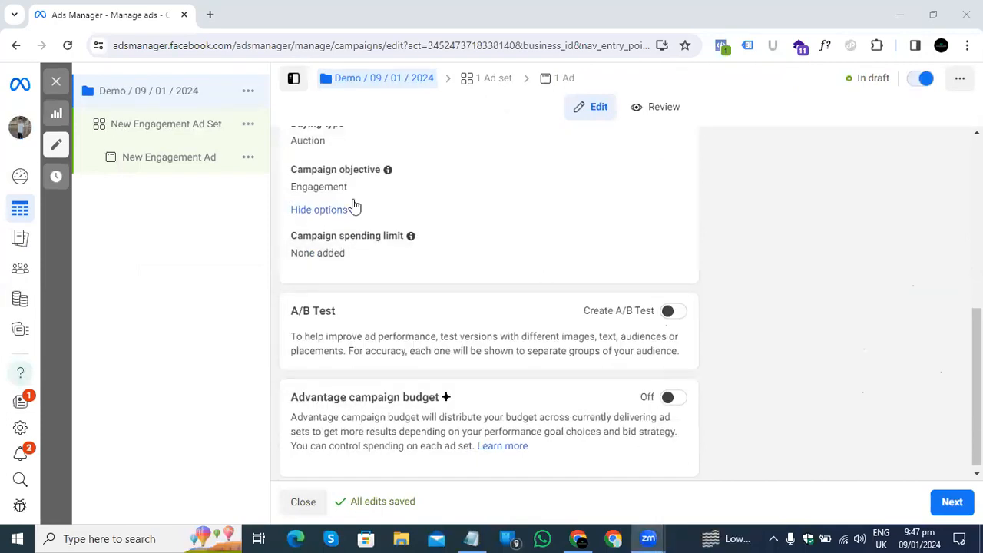
scroll(350, 192, up, 1)
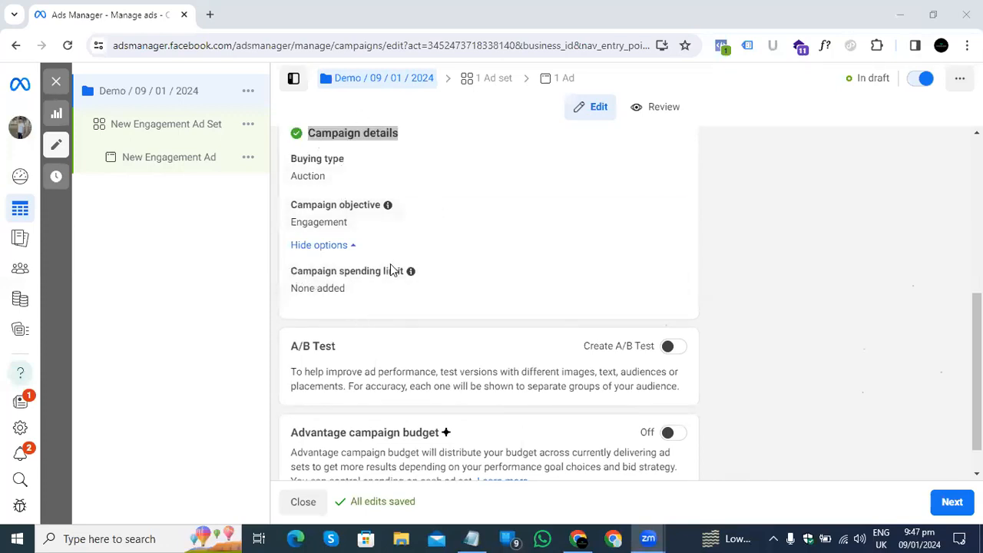
scroll(579, 275, down, 1)
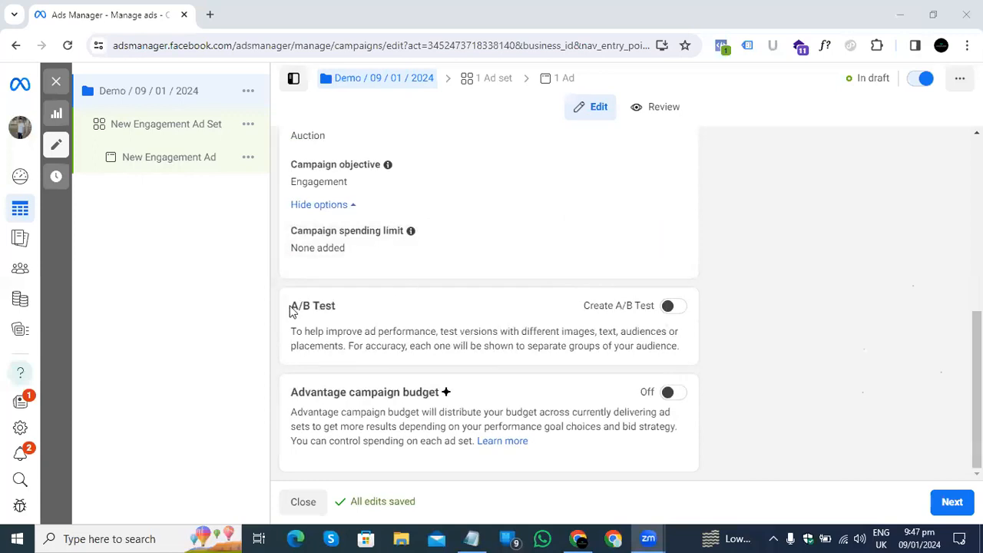
Highlight the "A/B Test" heading and turn on Create A/B Test for the campaign.
scroll(292, 309, up, 5)
drag(285, 307, 390, 309)
click(434, 320)
scroll(434, 320, down, 5)
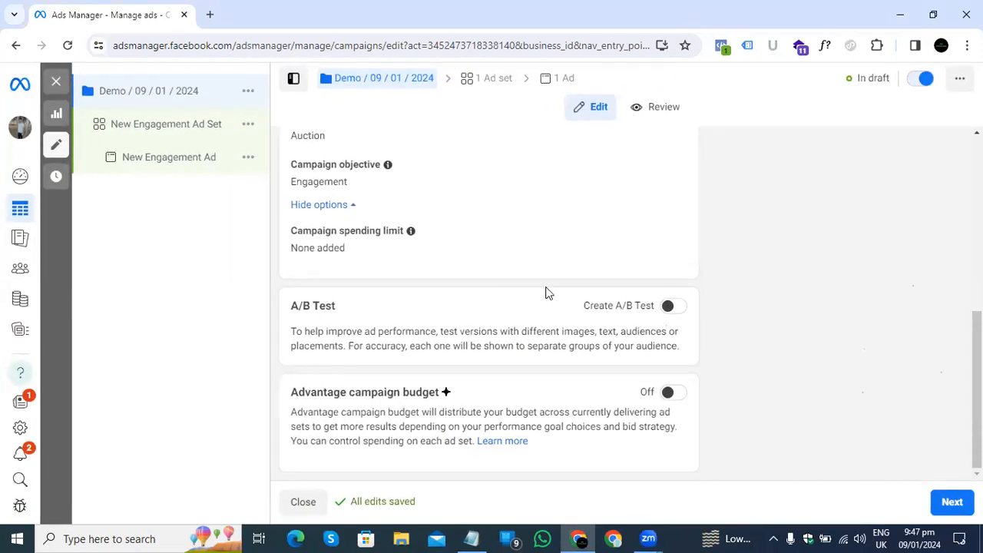
click(669, 308)
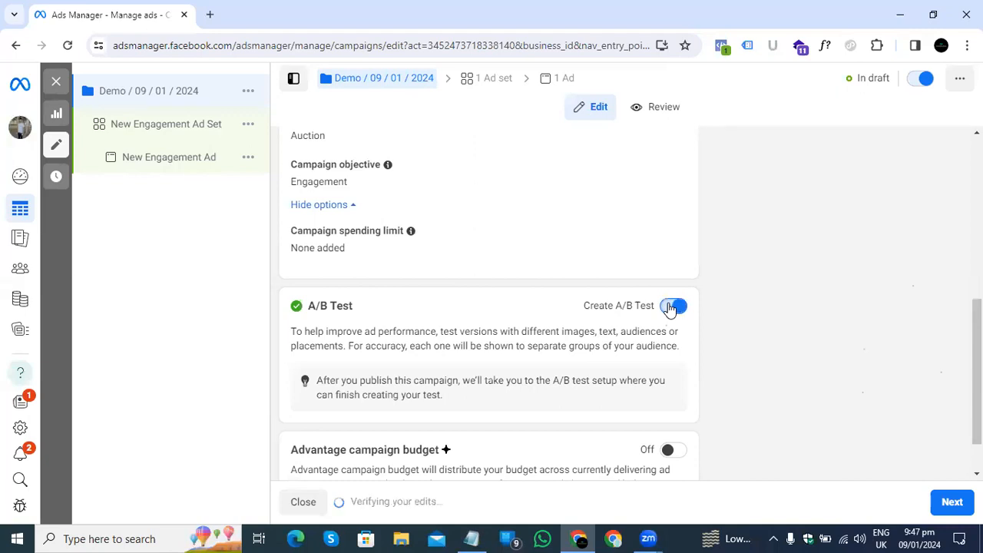
Turn off Create A/B Test and highlight the words "test versions with" in its description.
click(674, 307)
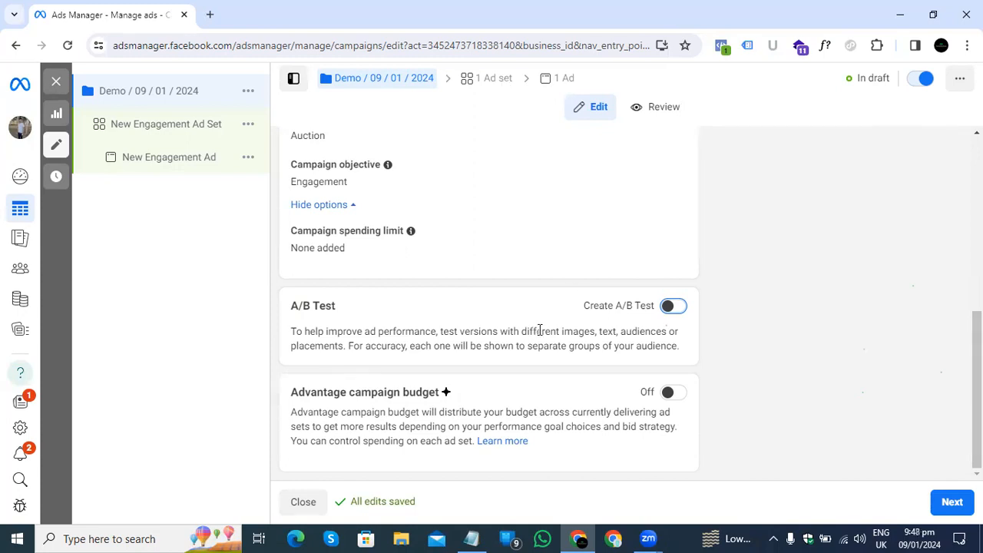
drag(521, 331, 439, 332)
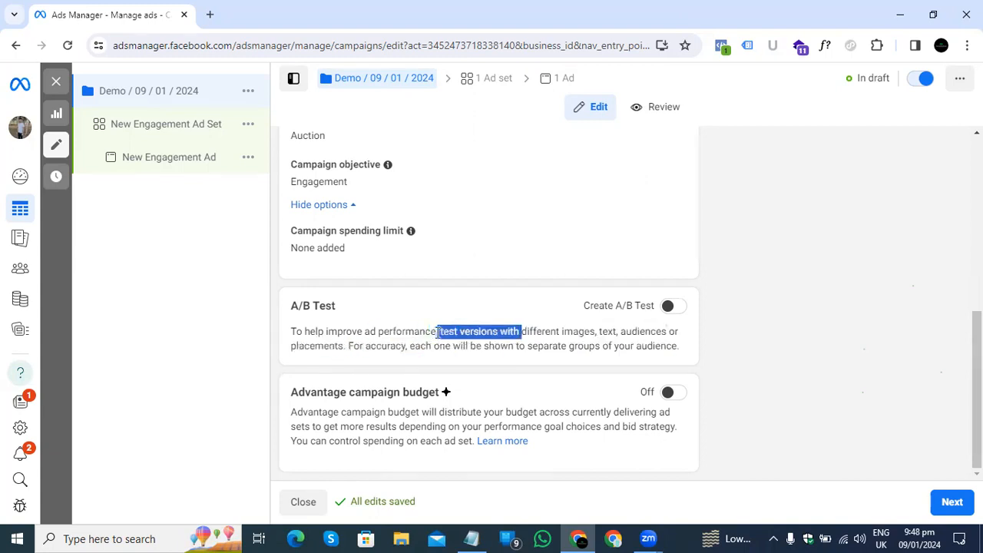
click(439, 332)
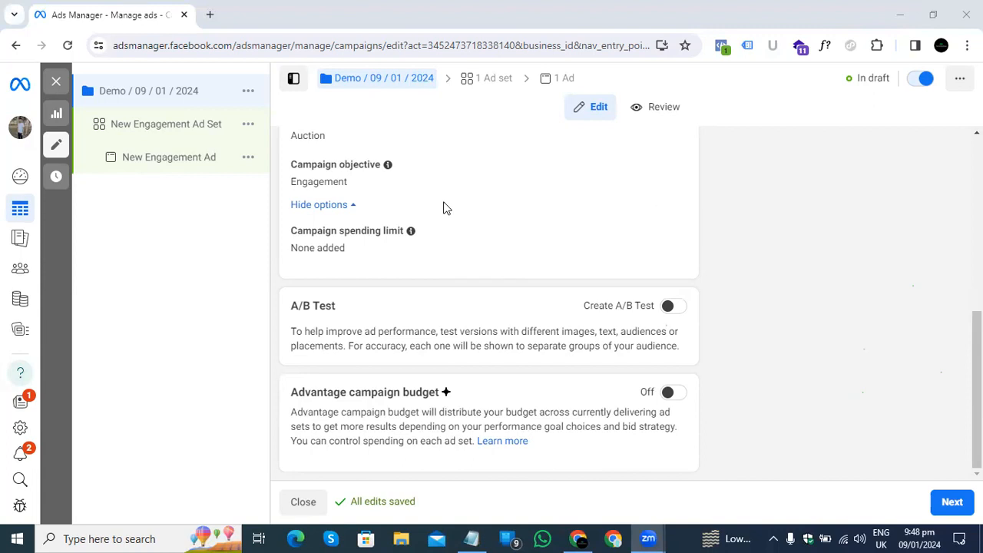
Highlight the "A/B Test" heading and point out images, text and audiences as the elements that can be tested.
drag(336, 306, 290, 307)
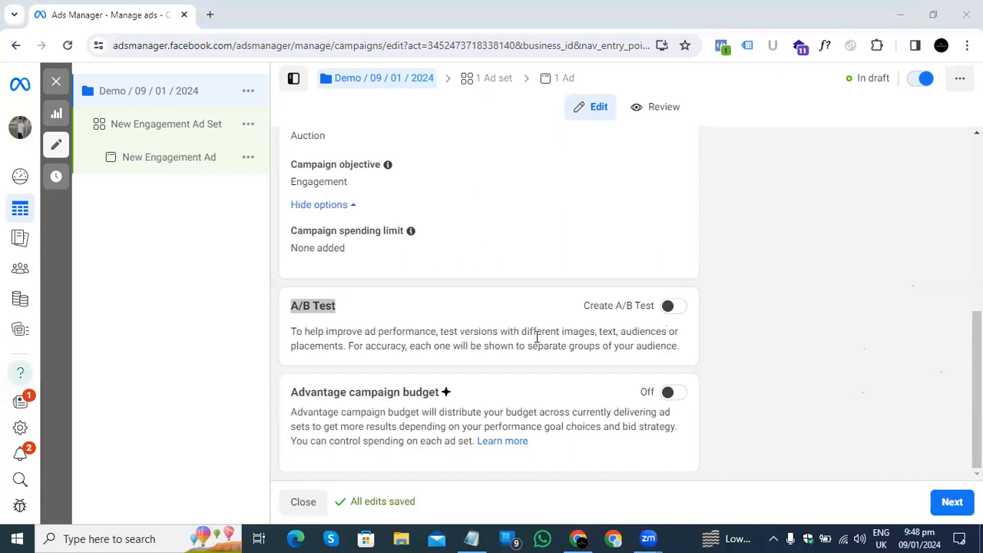
click(575, 332)
double_click(574, 332)
double_click(609, 332)
click(633, 331)
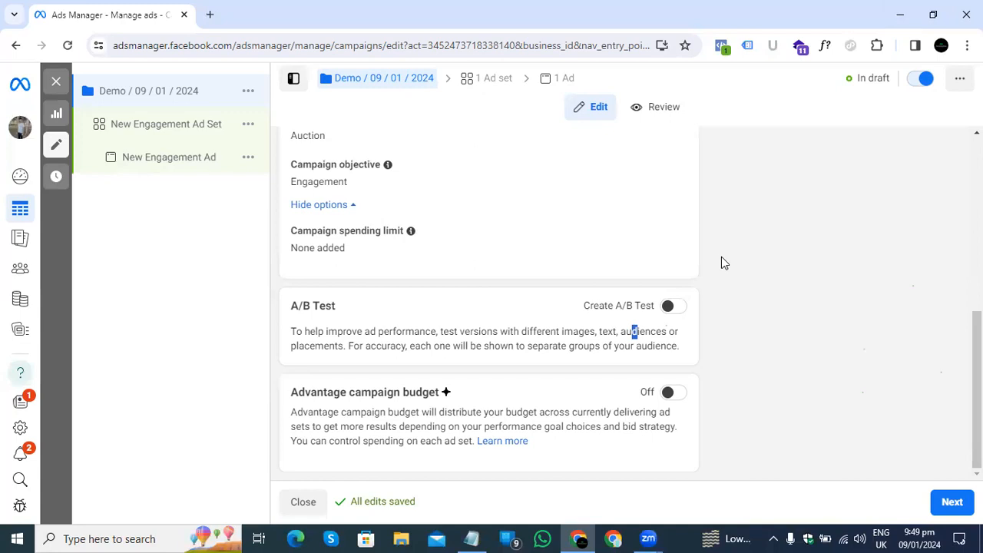
drag(291, 307, 327, 307)
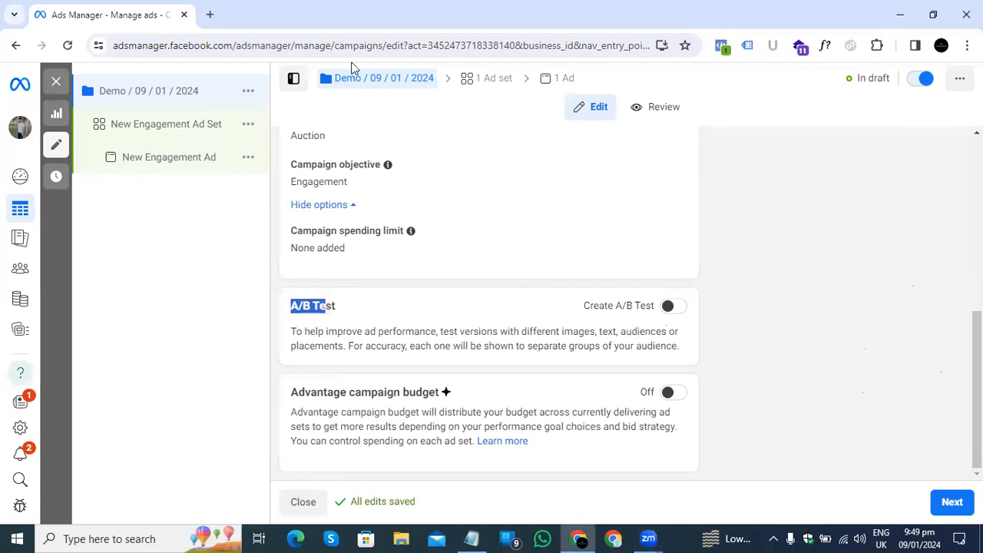
click(352, 67)
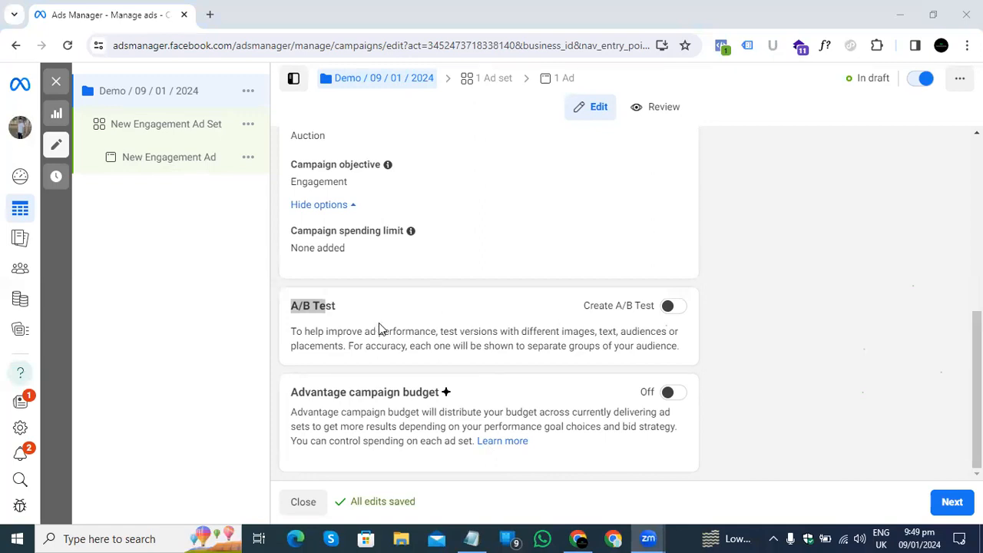
drag(340, 307, 285, 307)
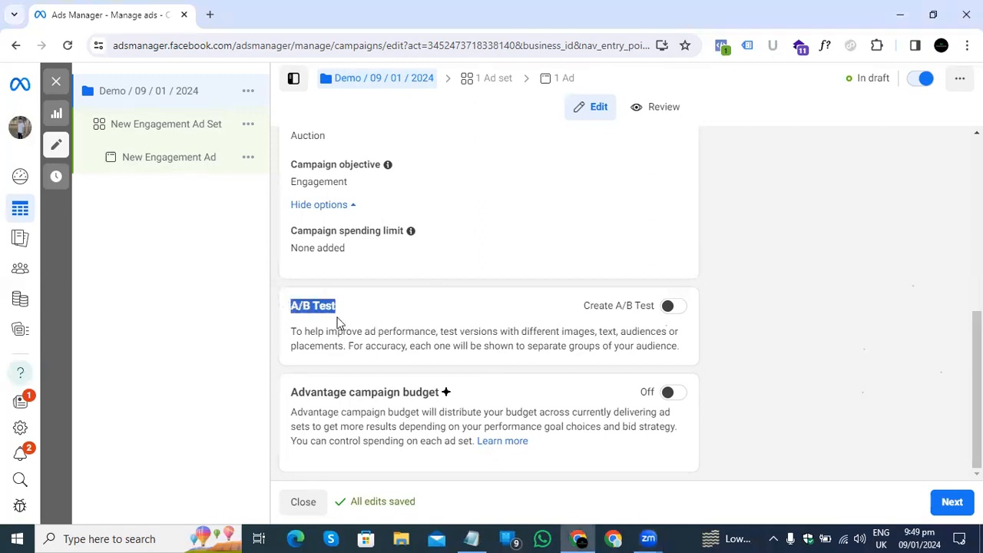
click(365, 322)
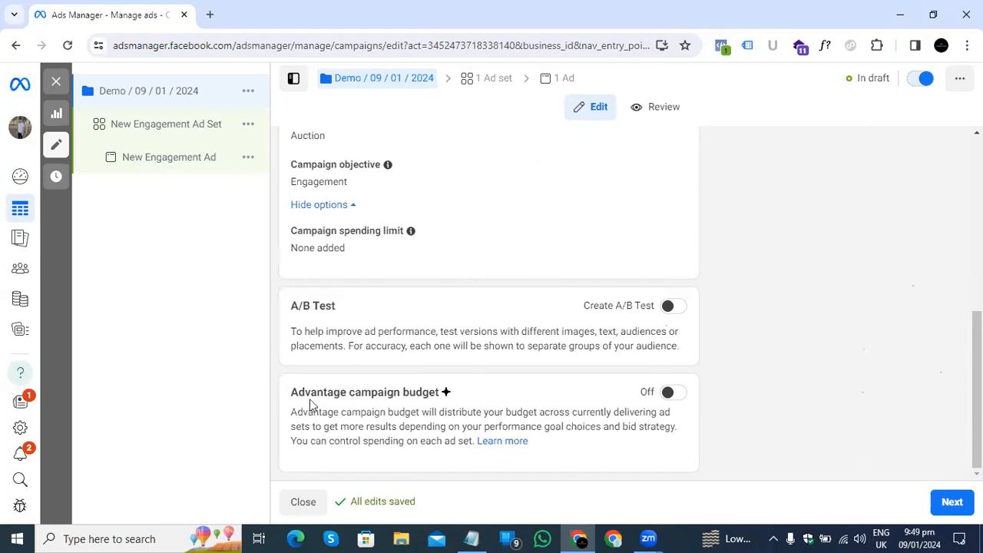
Highlight the "Advantage campaign budget" heading, then clear the highlight.
drag(290, 392, 459, 392)
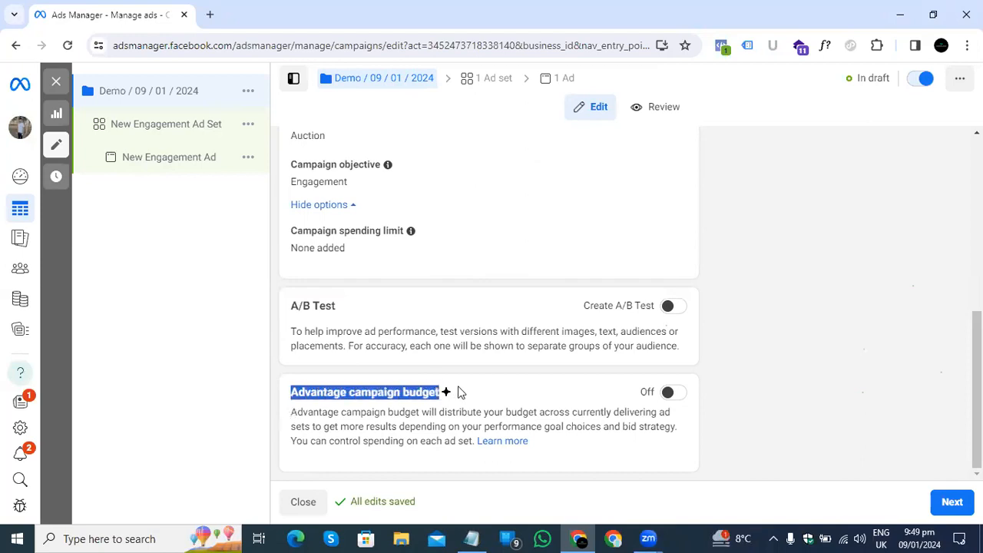
click(444, 147)
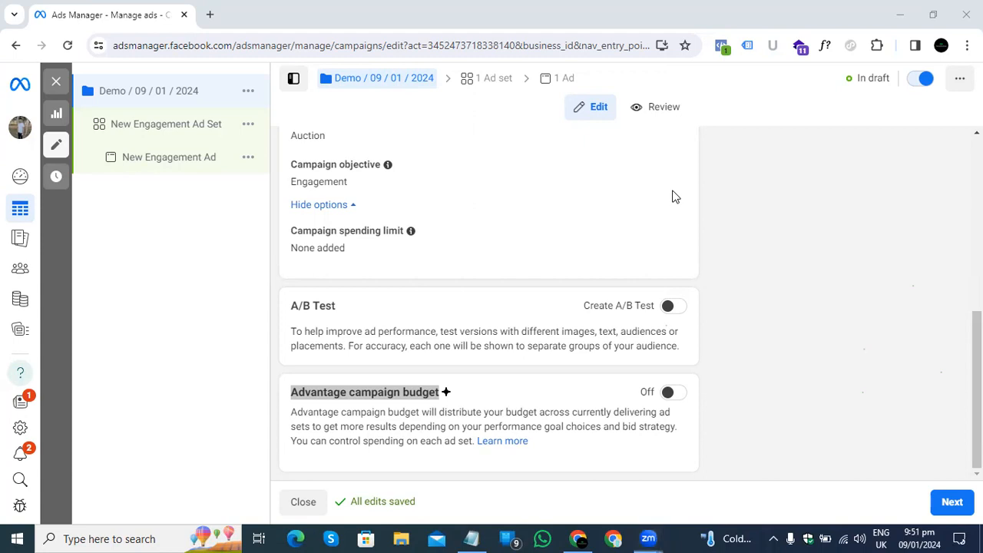
click(332, 388)
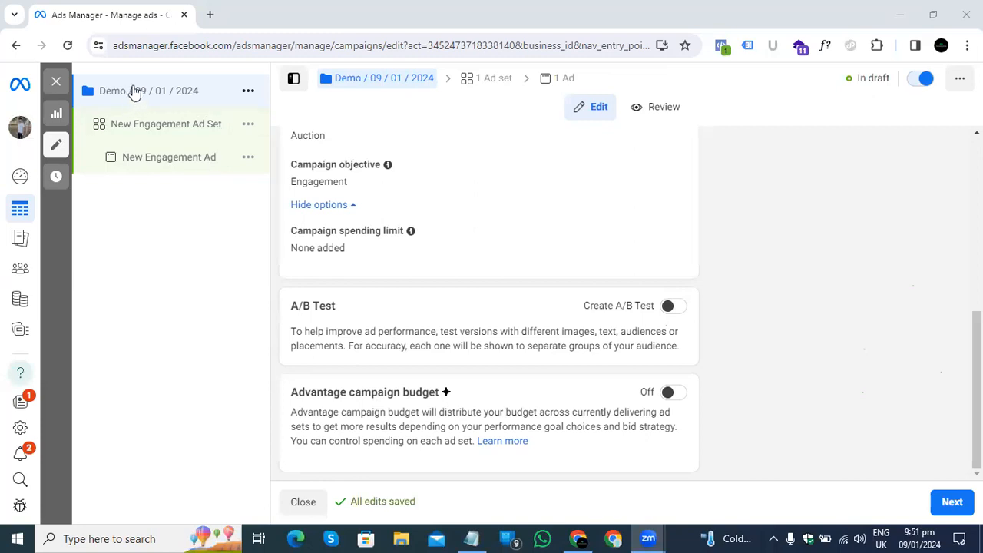
Turn on Advantage campaign budget and set the daily budget to 500 PKR.
click(668, 393)
scroll(667, 397, down, 2)
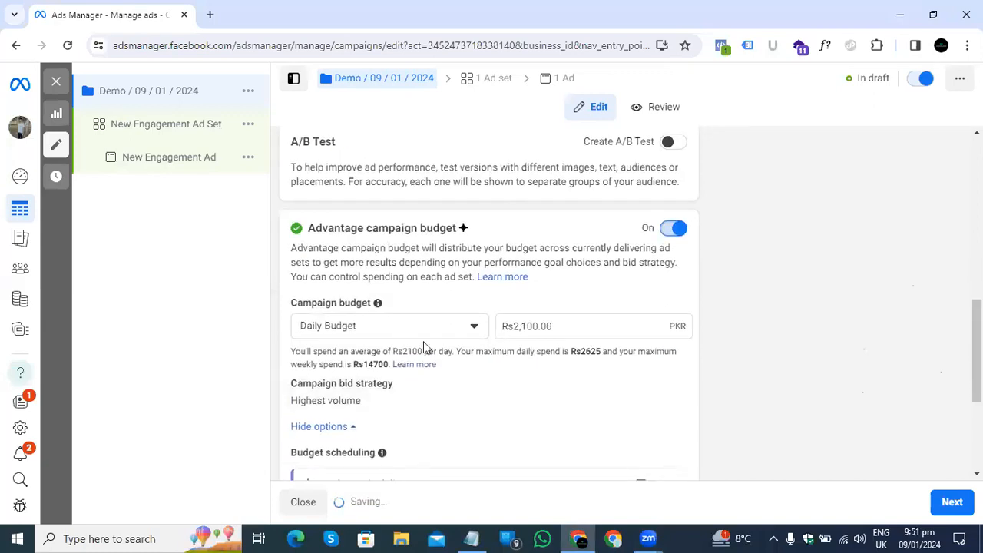
scroll(461, 367, down, 1)
drag(579, 285, 454, 276)
text(500)
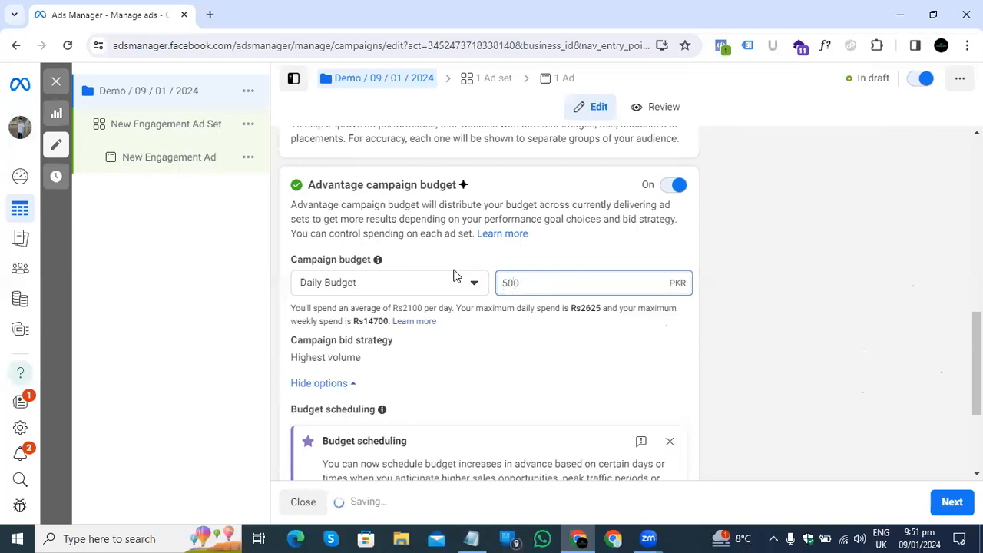
click(739, 263)
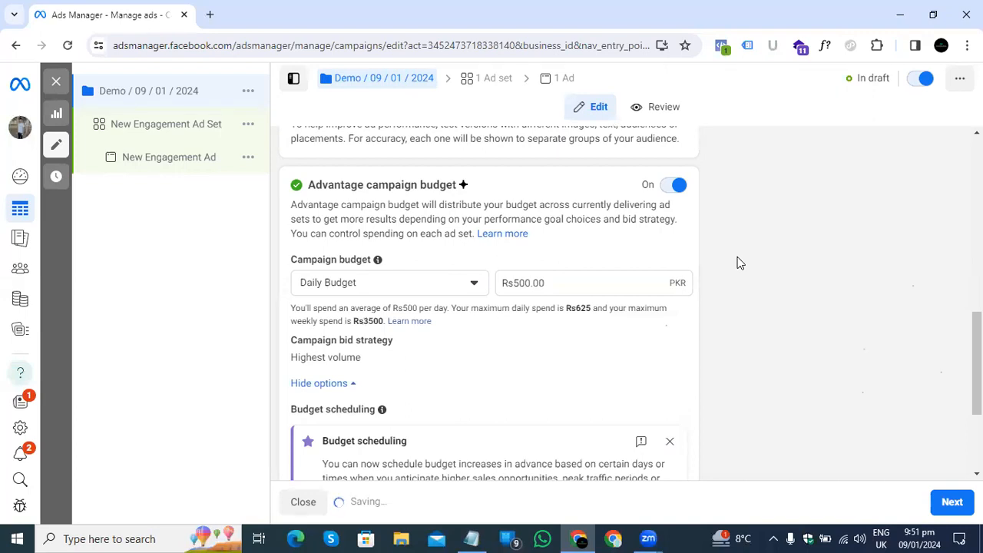
Change the campaign budget to a Lifetime Budget of 50,000 PKR, then collapse and re-expand the additional budget options.
click(436, 289)
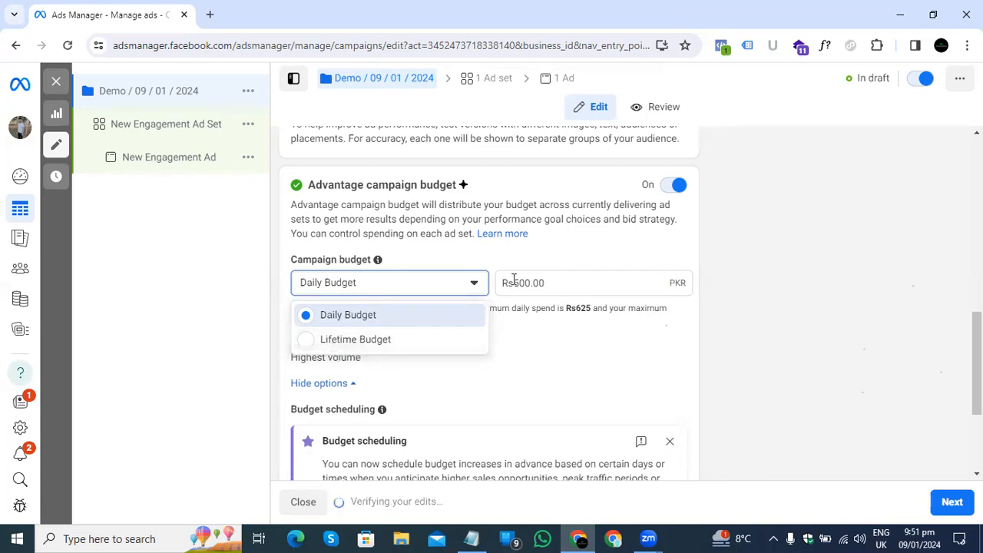
click(561, 282)
drag(561, 283, 484, 283)
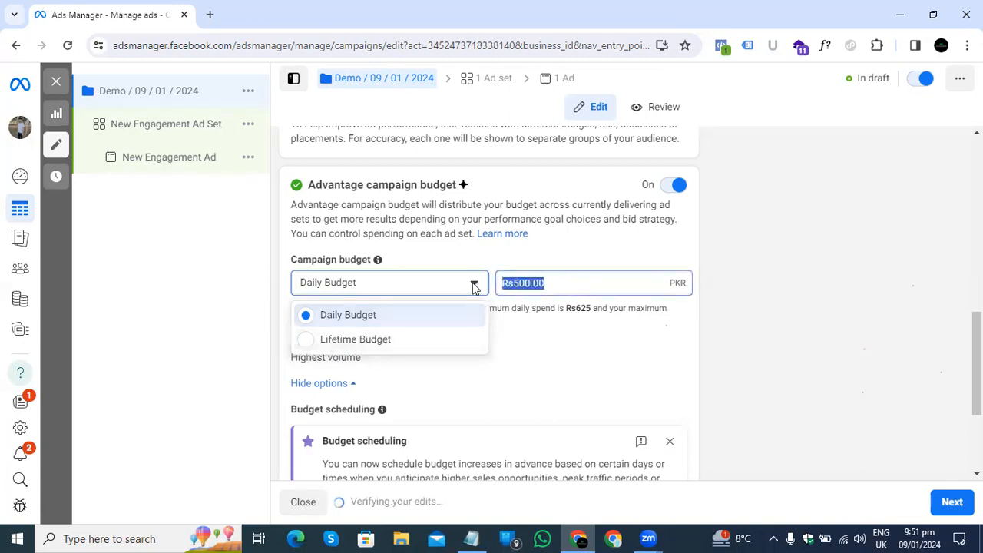
click(446, 341)
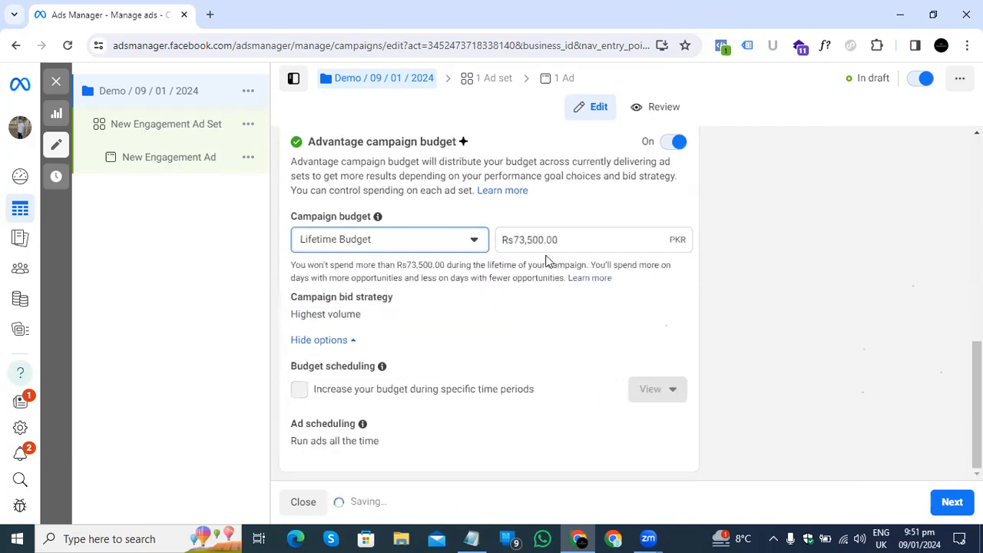
drag(566, 238, 442, 247)
text(5)
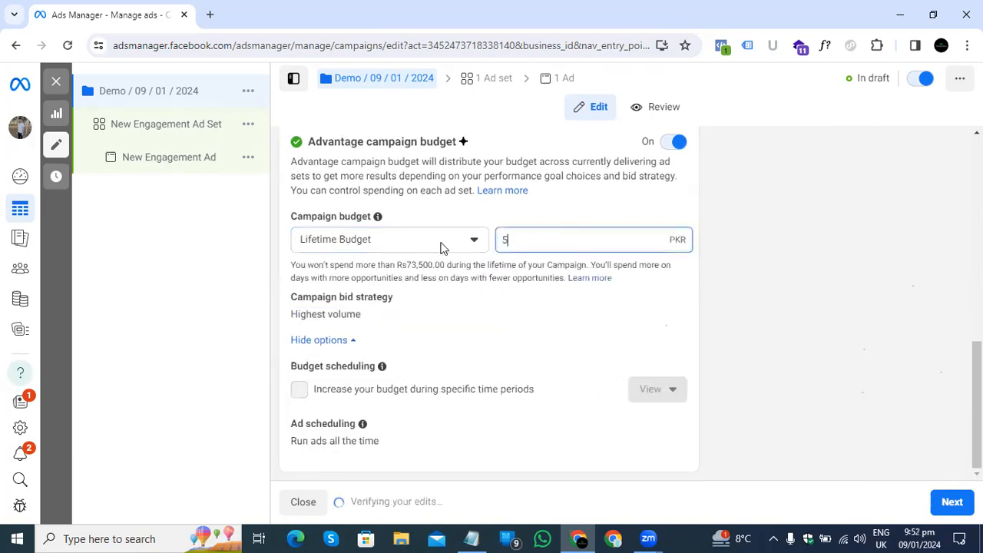
text(0000)
click(755, 263)
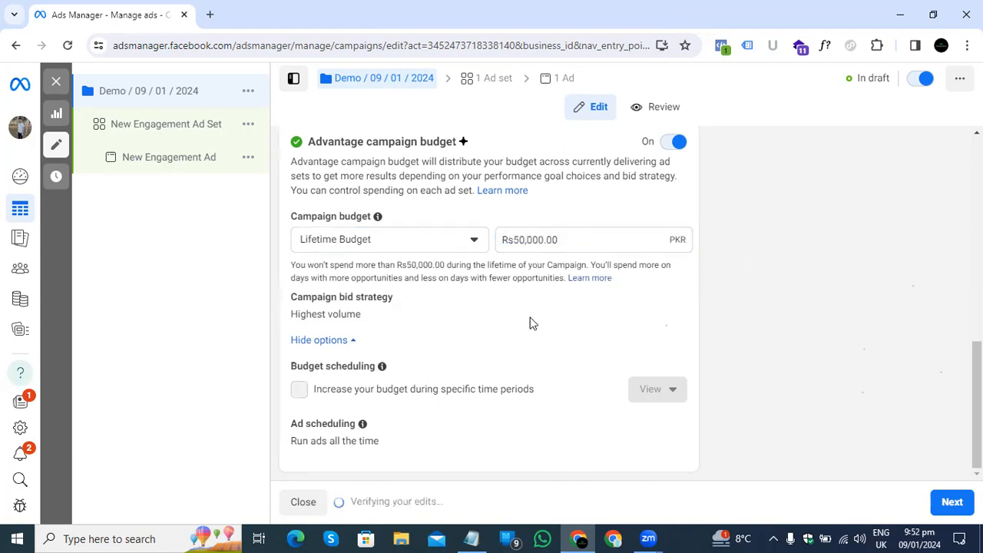
click(323, 339)
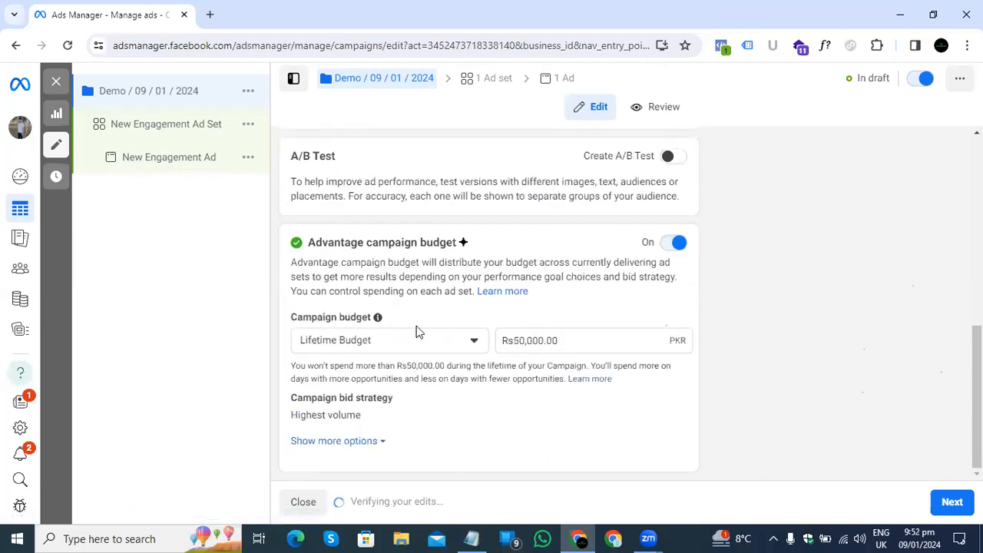
click(354, 443)
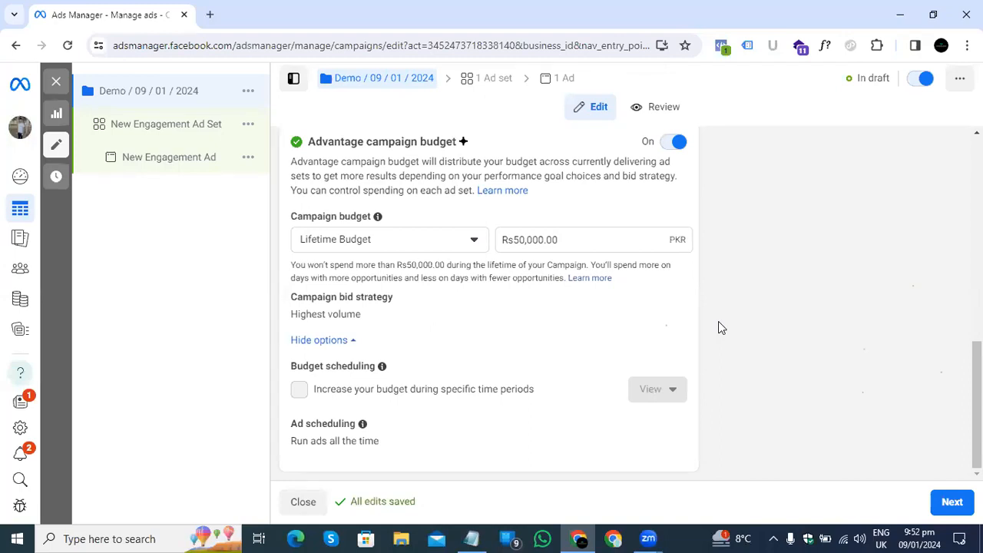
Switch the campaign budget back to Daily Budget and set it to 500 PKR.
click(439, 242)
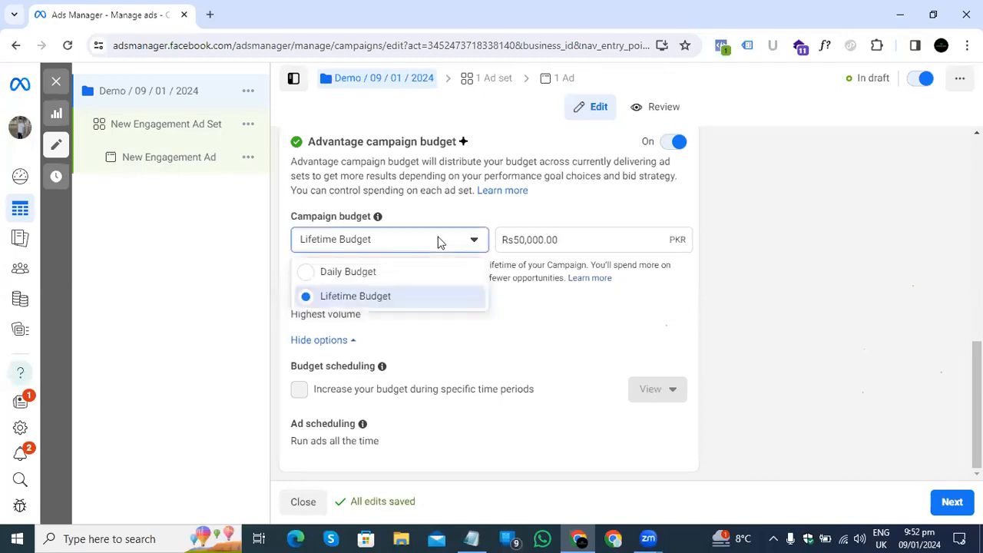
click(379, 274)
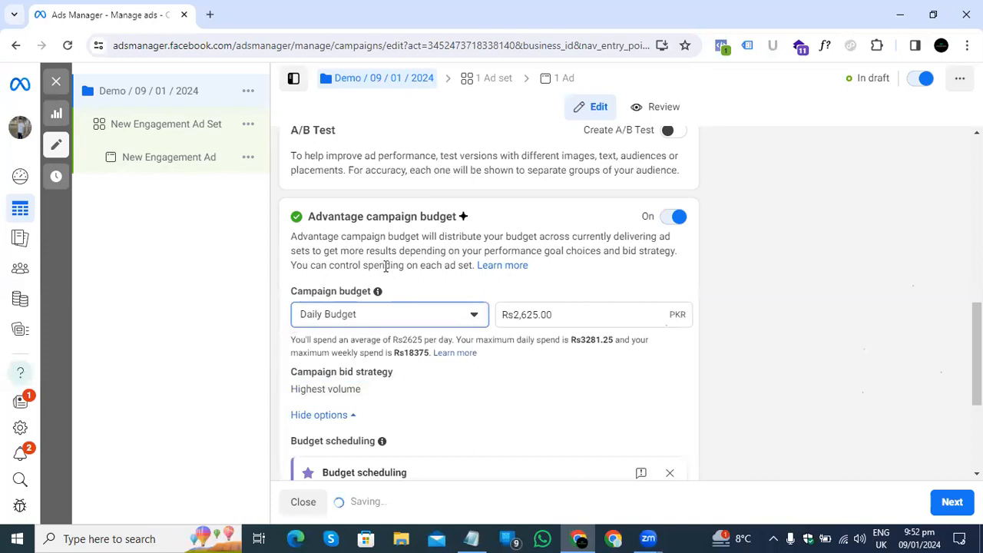
scroll(438, 279, down, 1)
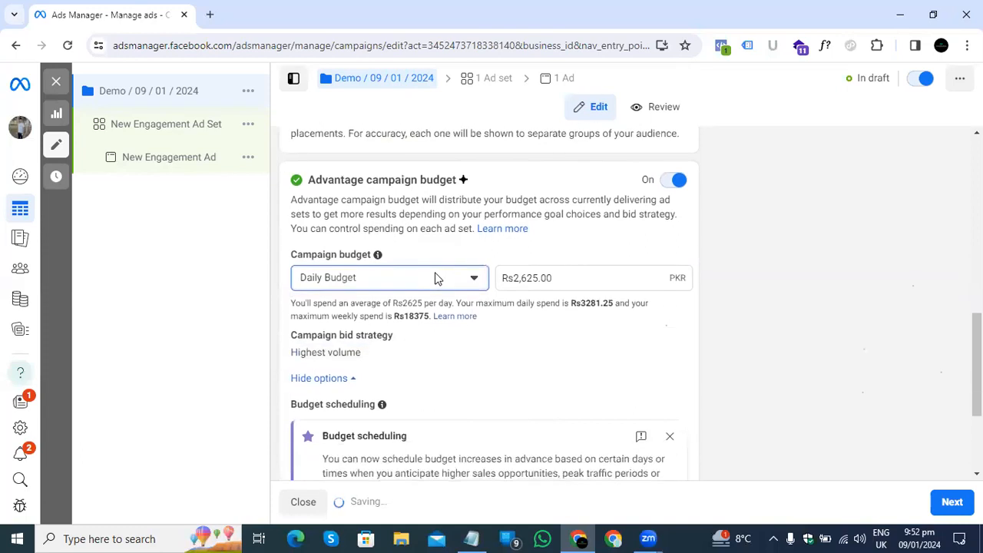
click(561, 278)
text(6)
key(BackSpace)
text(500)
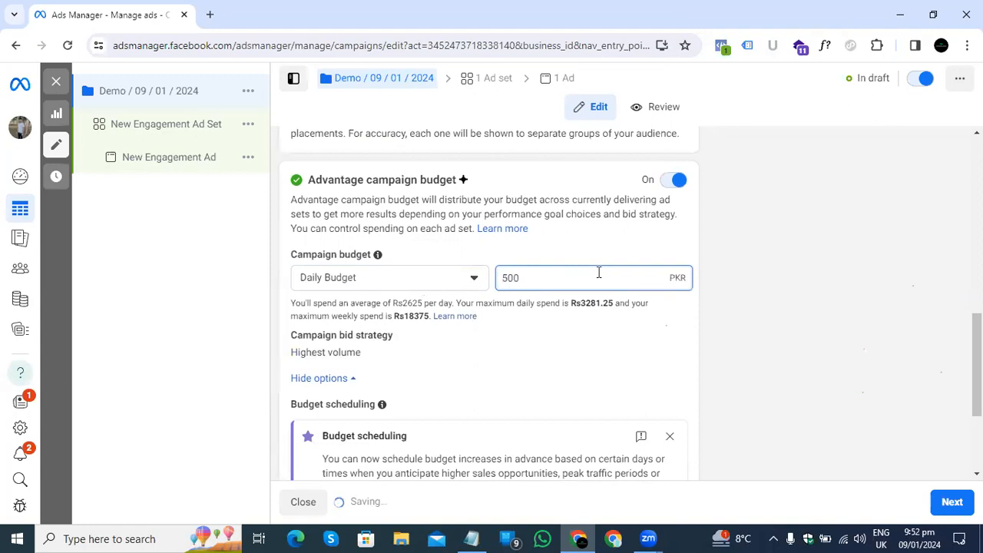
scroll(598, 273, down, 1)
click(771, 292)
Review the bid strategy, budget scheduling and ad scheduling settings under Advantage campaign budget.
scroll(770, 292, down, 2)
scroll(771, 292, up, 1)
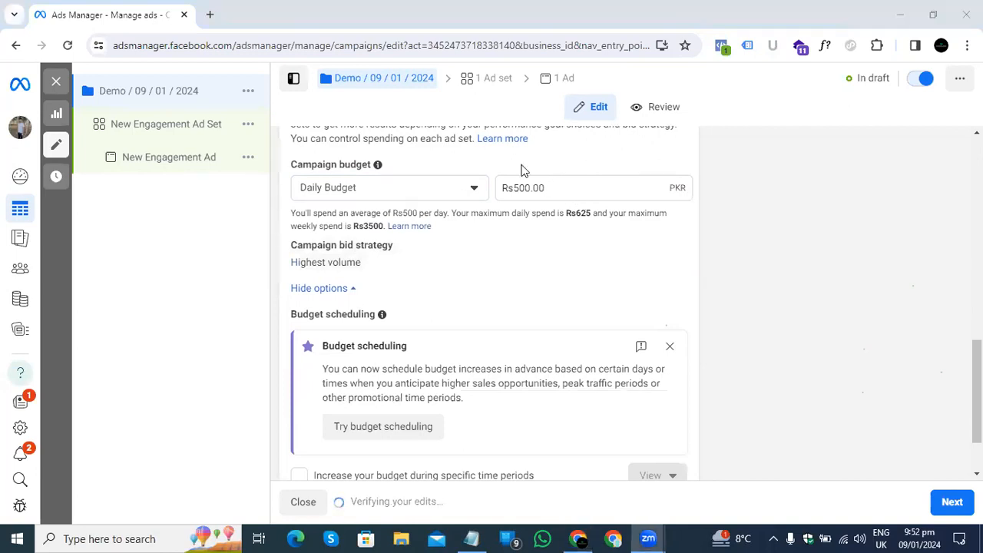
scroll(496, 188, down, 1)
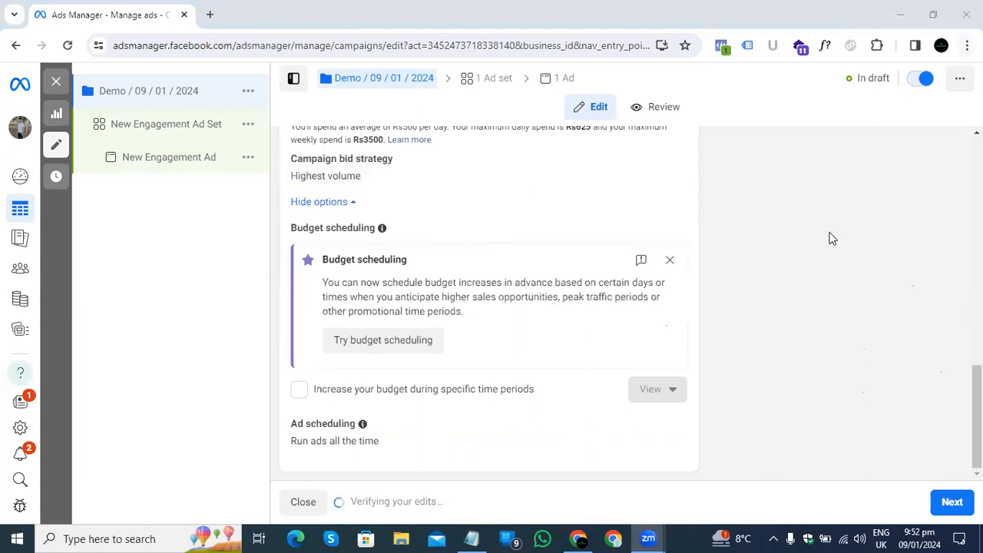
scroll(829, 238, up, 1)
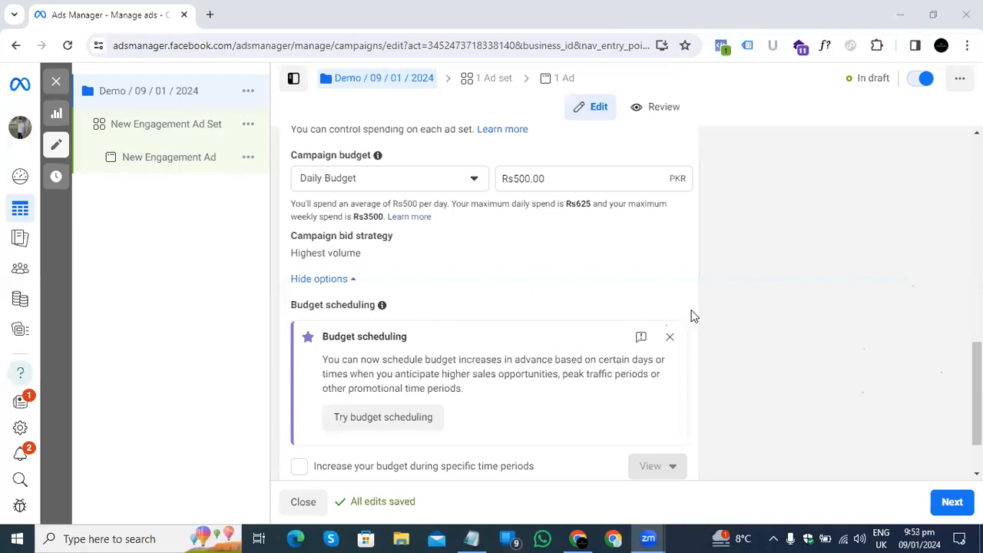
scroll(694, 315, up, 2)
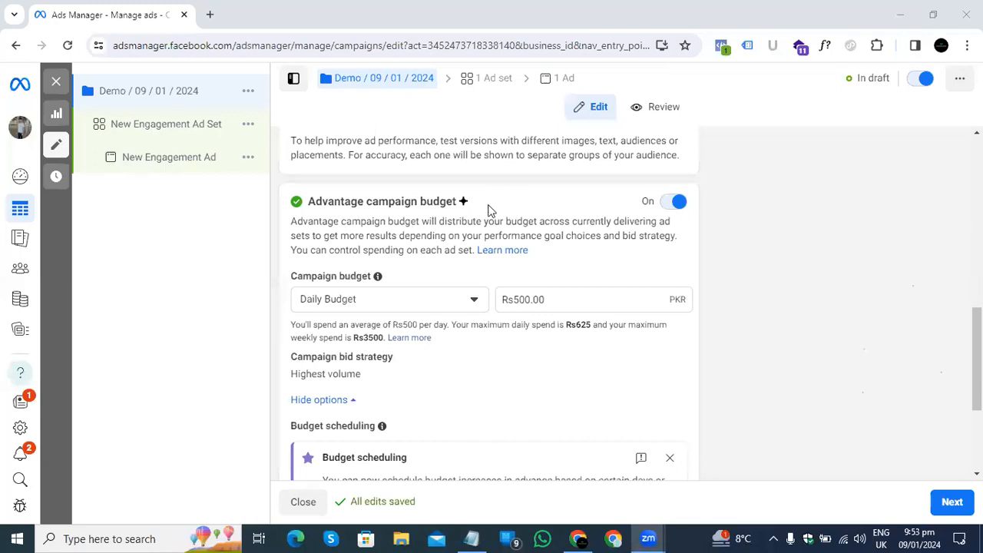
scroll(488, 210, down, 1)
scroll(489, 213, up, 2)
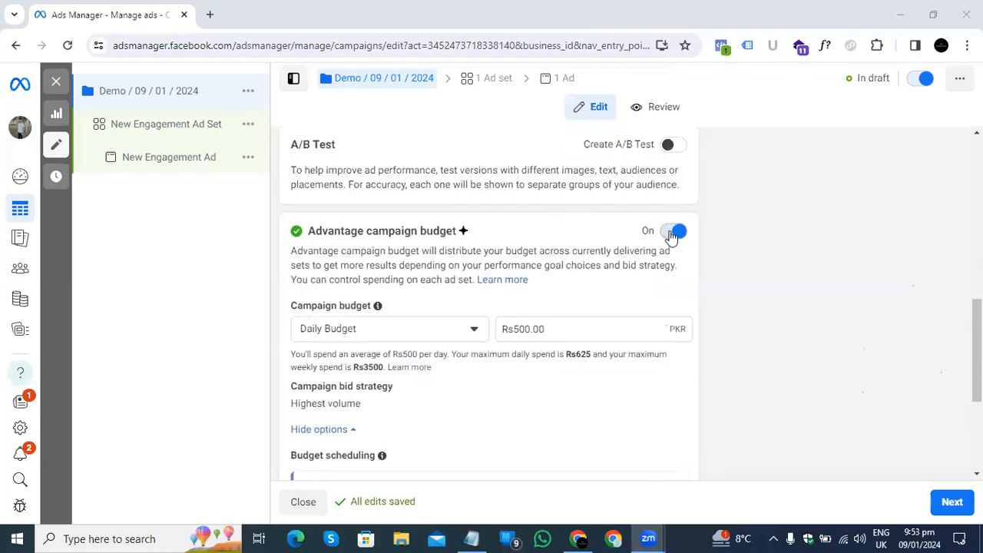
Turn off Advantage campaign budget and continue to the ad set settings.
click(671, 232)
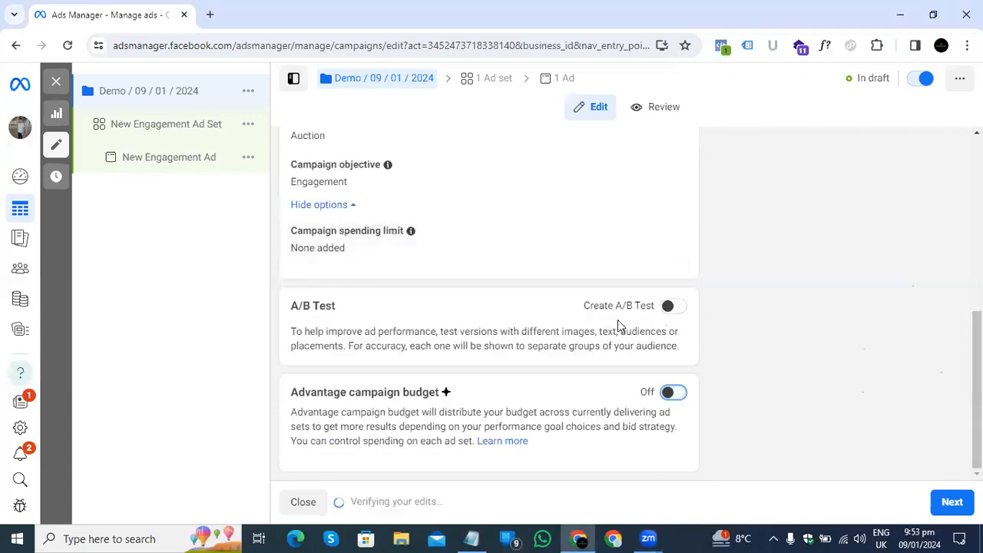
key(alt+Tab)
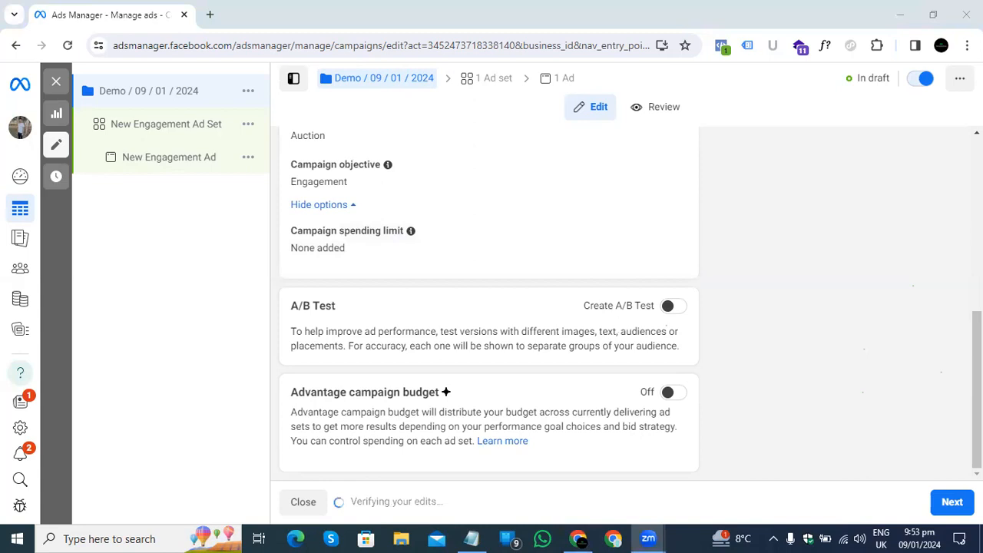
scroll(650, 368, up, 1)
scroll(651, 375, down, 1)
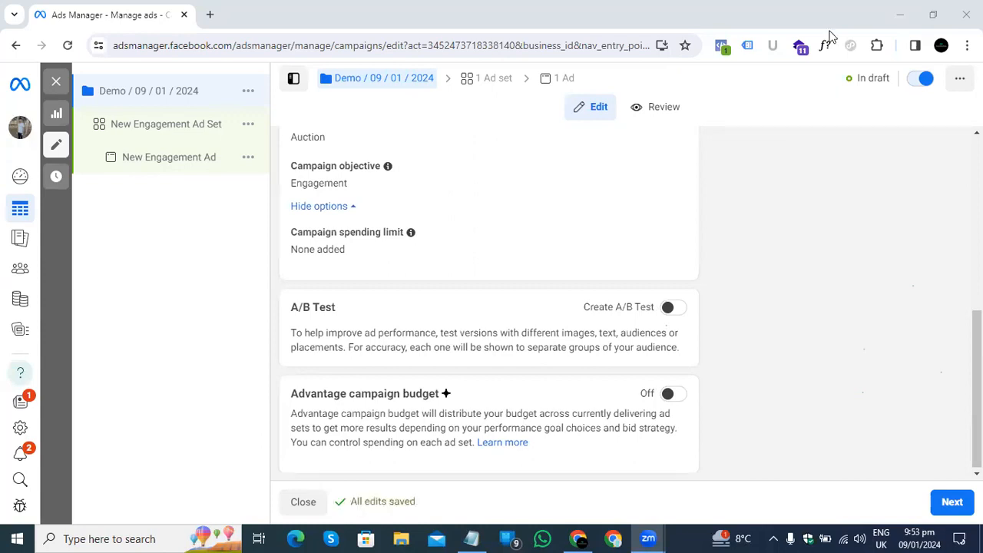
click(952, 503)
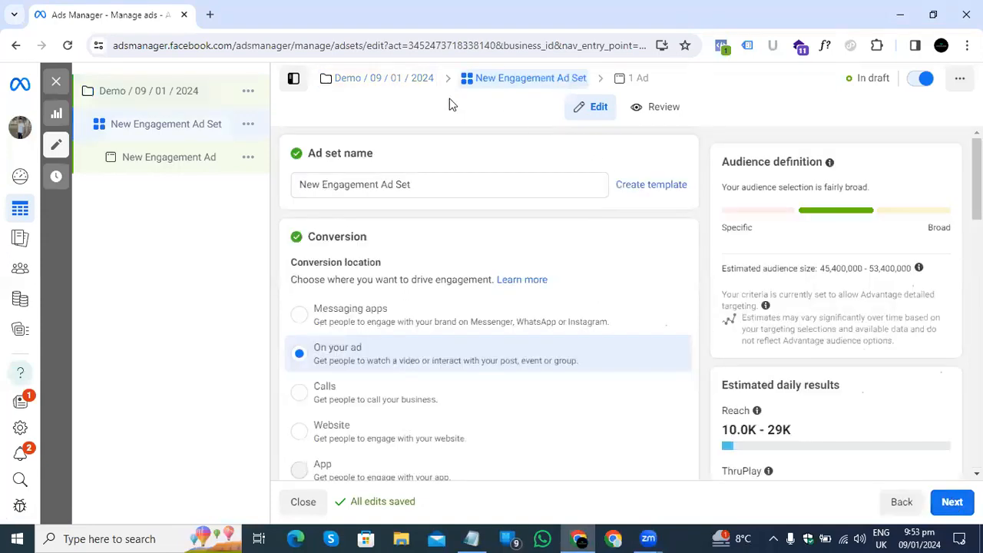
Switch to the Notepad notes and highlight "Parent Level" on the Ad Set Level line.
click(452, 105)
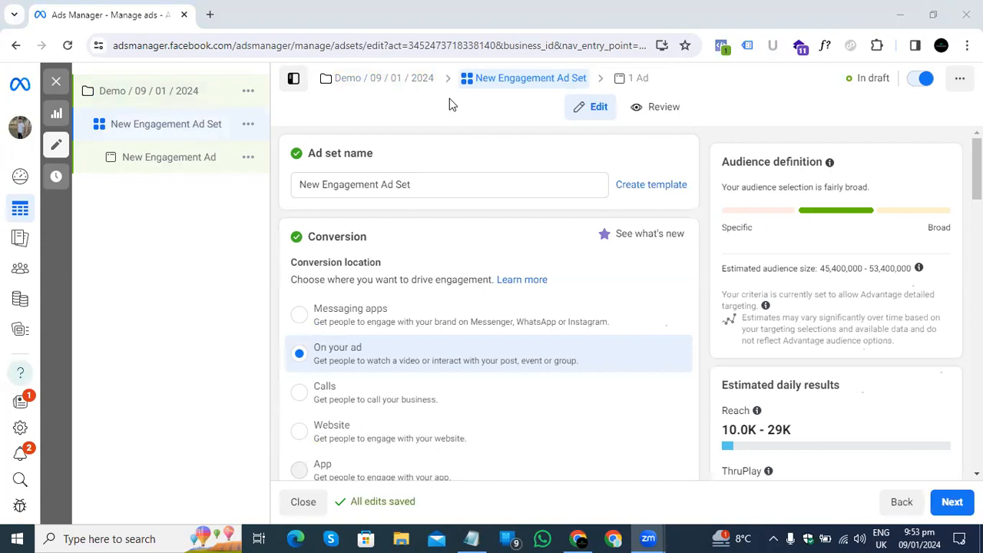
click(471, 538)
drag(302, 216, 533, 218)
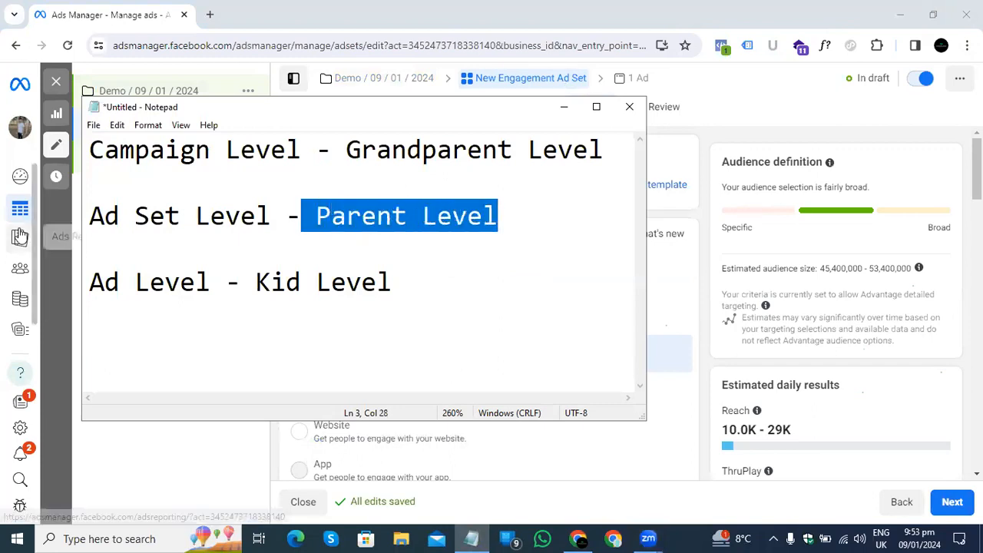
click(46, 229)
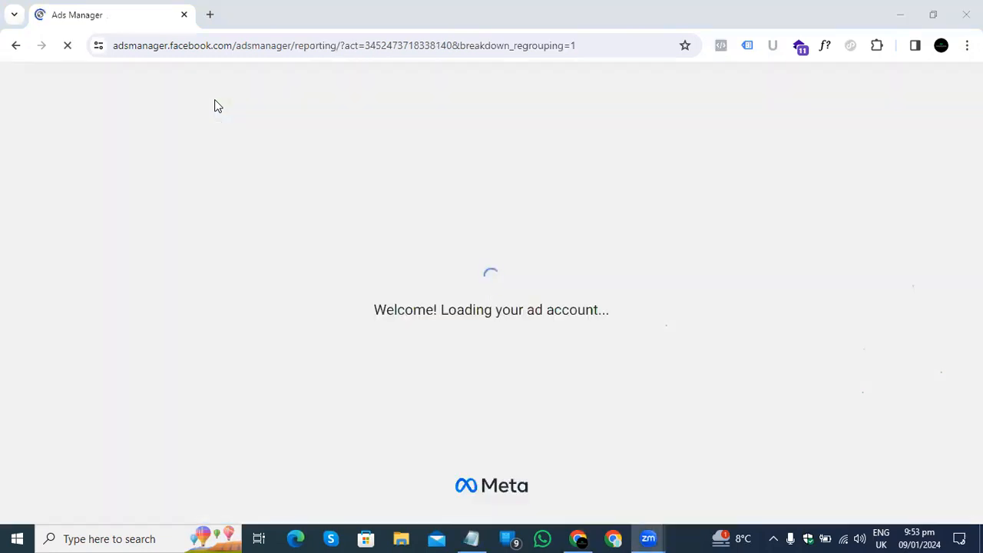
click(15, 48)
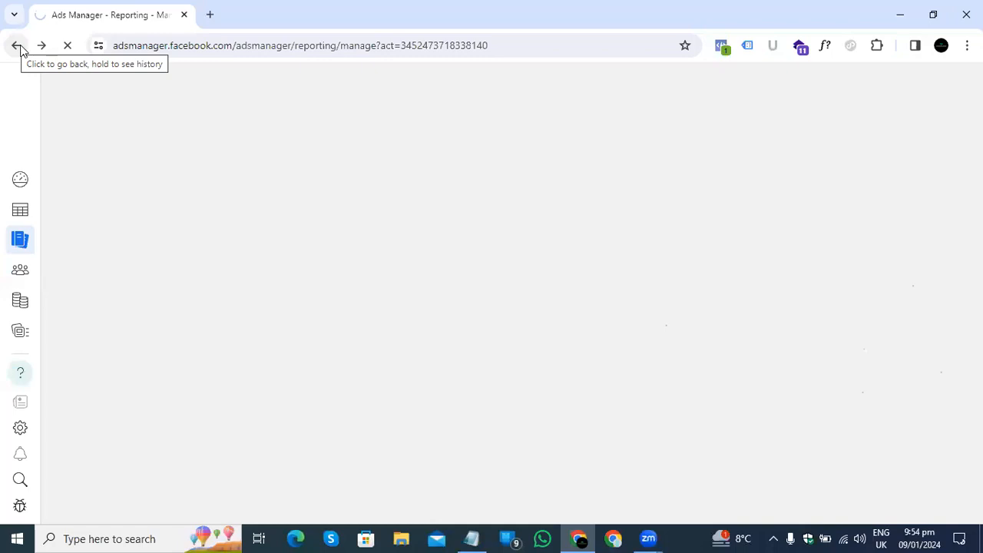
click(17, 46)
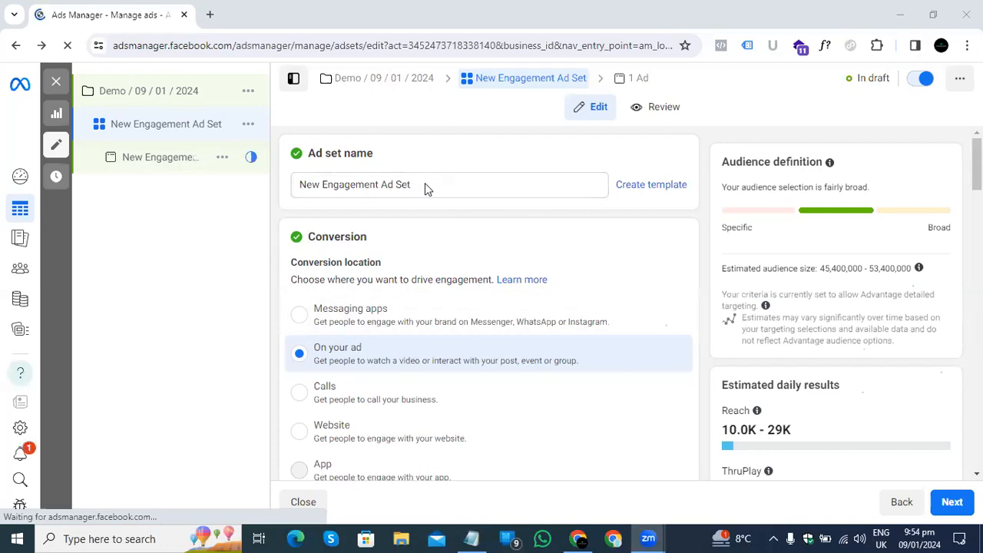
Rename the ad set as "Demo Adset 1".
click(309, 151)
drag(308, 152, 376, 161)
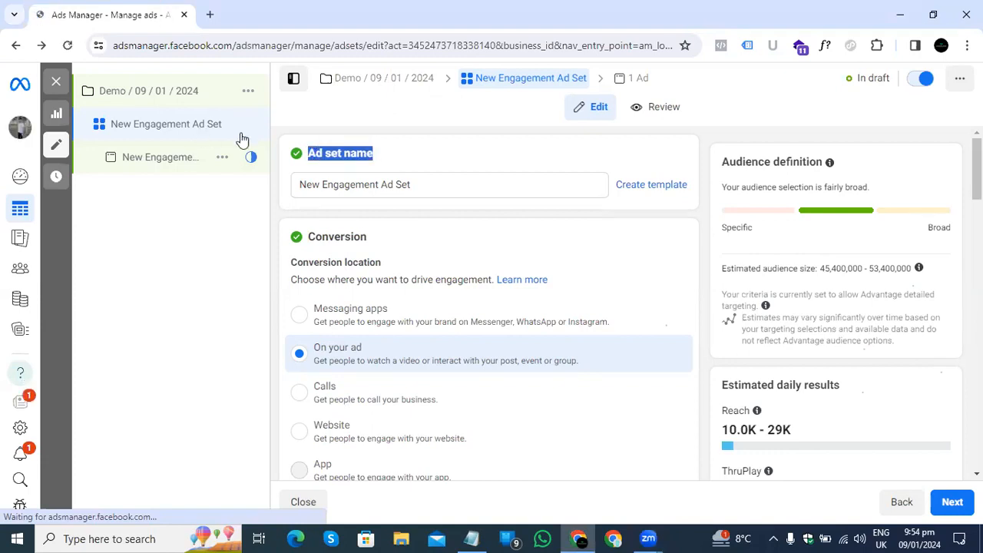
click(415, 186)
key(ctrl+a)
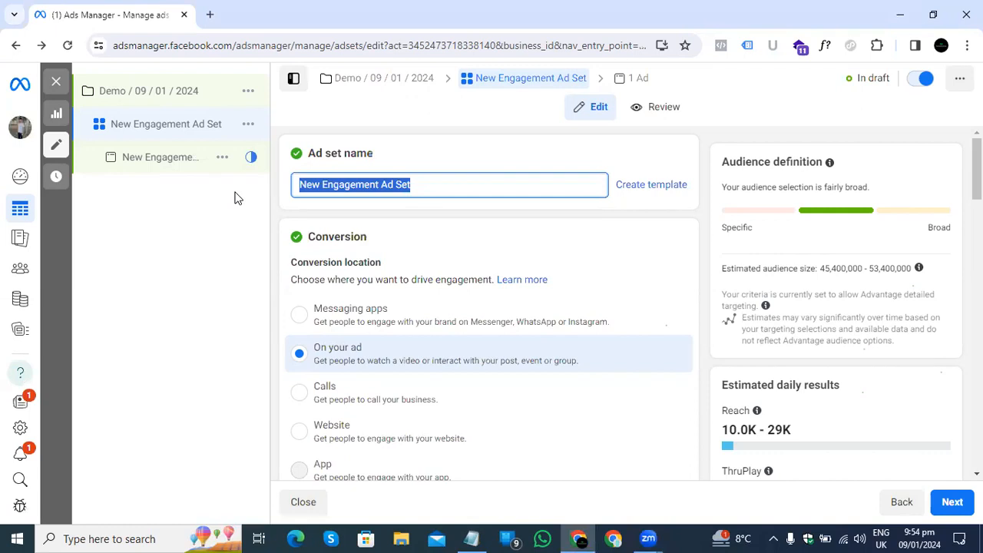
text(Ad )
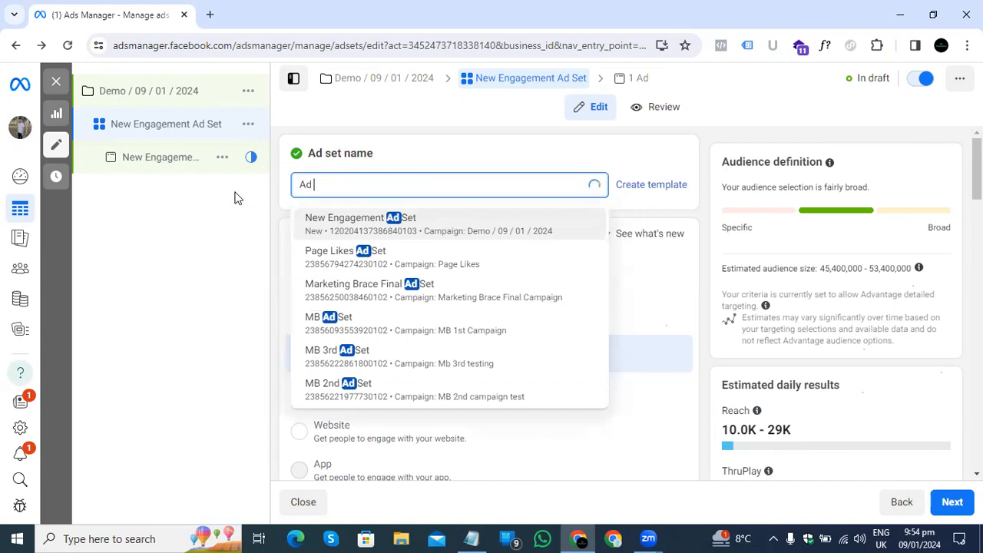
text(Demo)
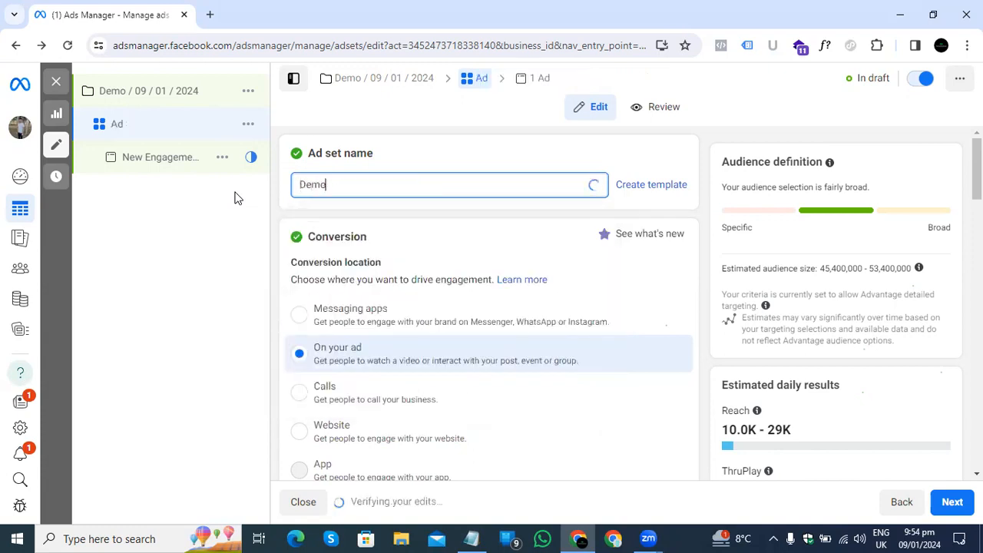
text( Ad)
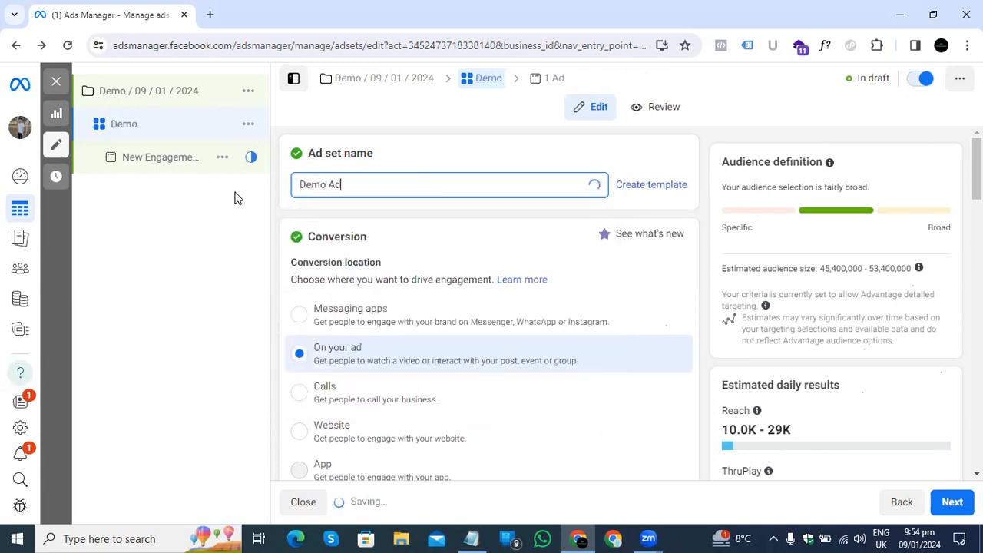
text(set 1)
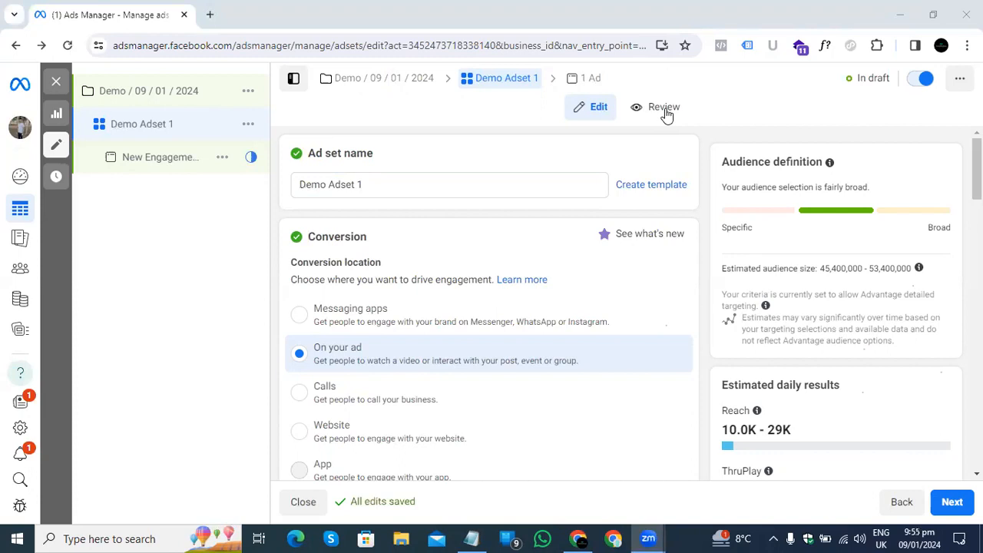
Try adding the suffix "- lahore" to the end of the ad set name.
click(531, 181)
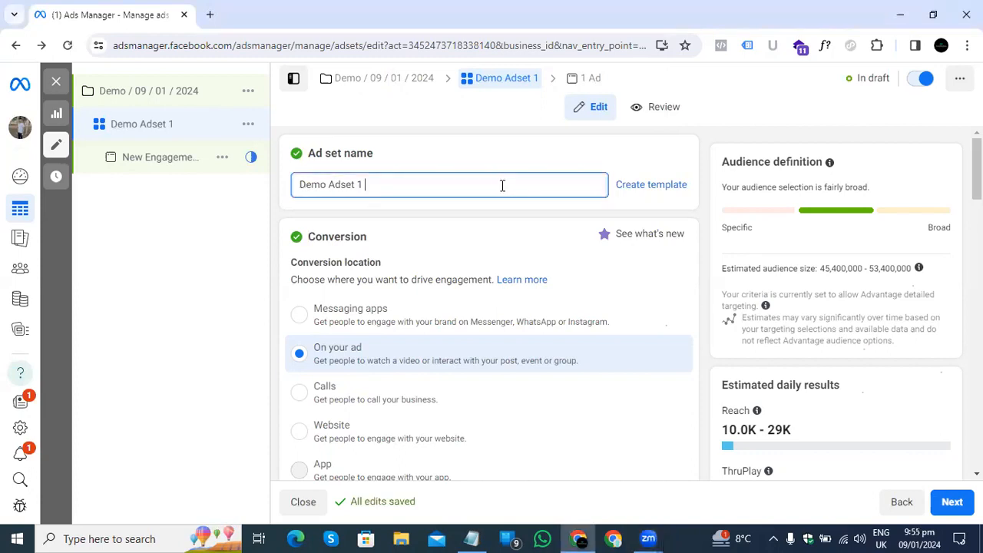
drag(377, 181, 296, 184)
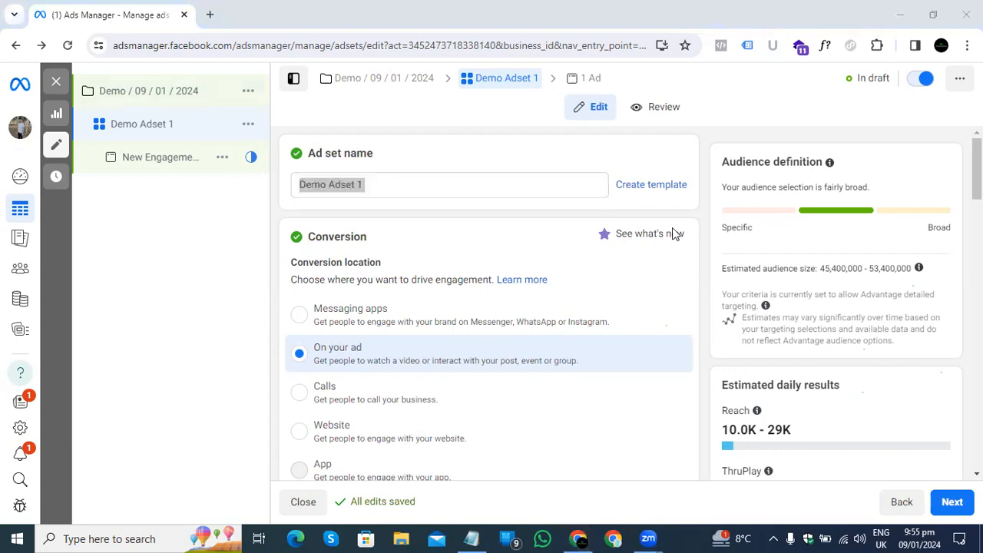
click(409, 184)
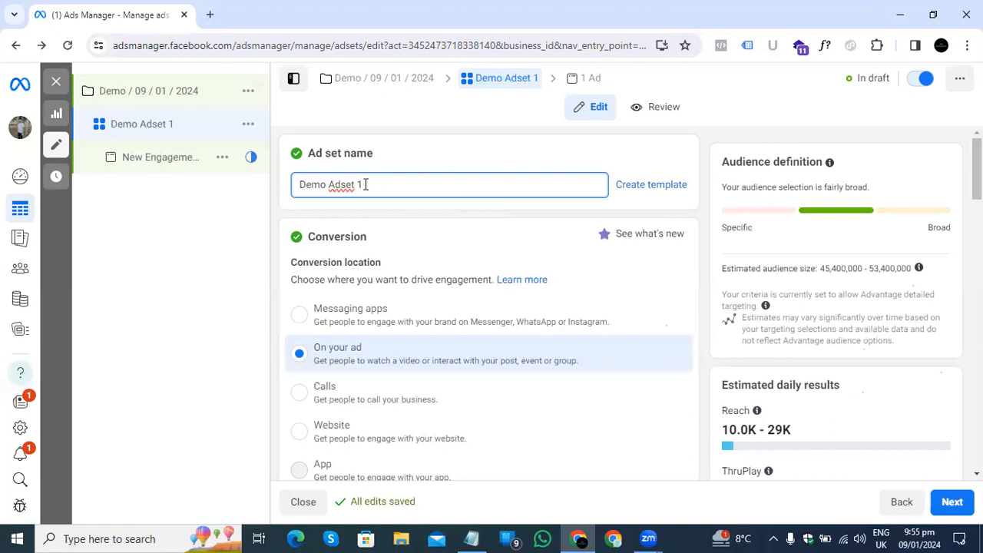
drag(373, 184, 241, 164)
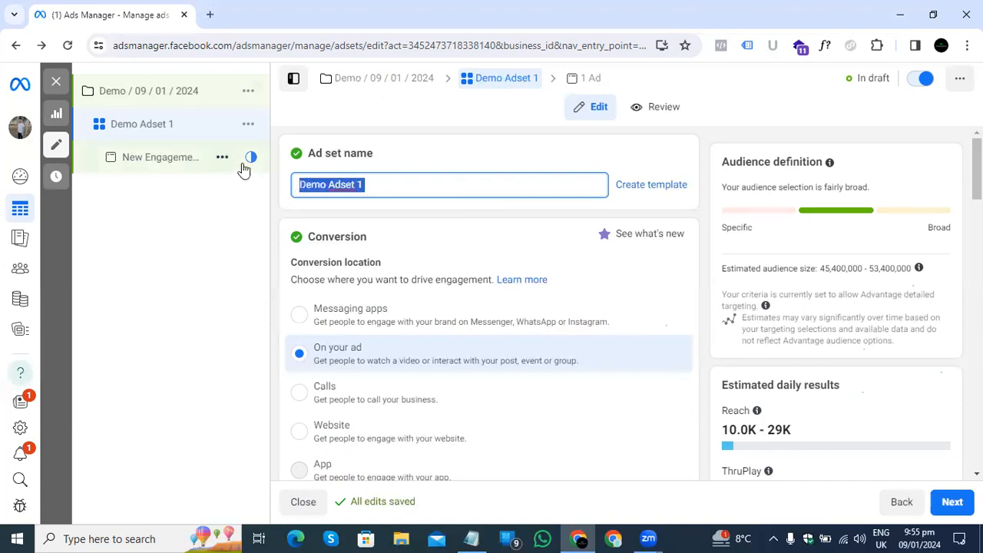
click(387, 182)
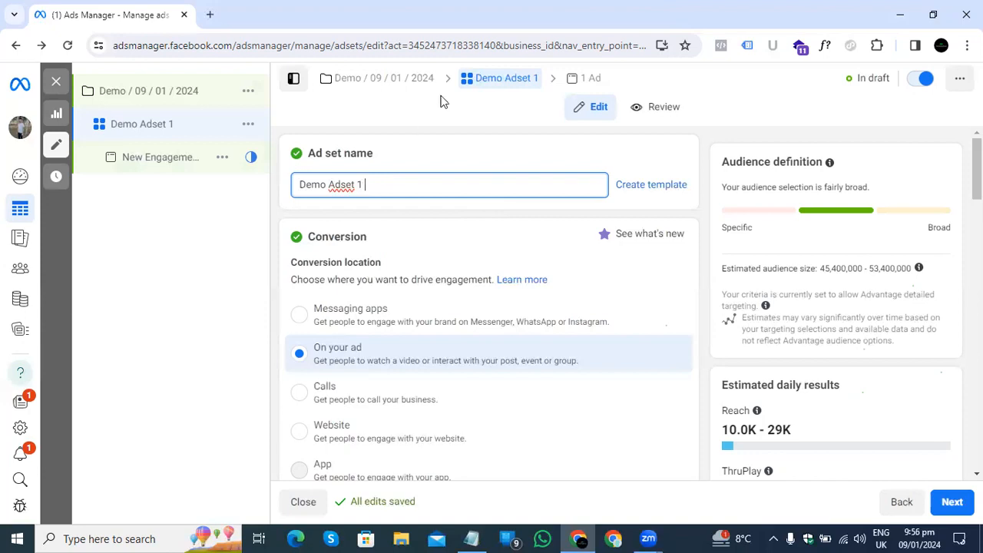
text(- l)
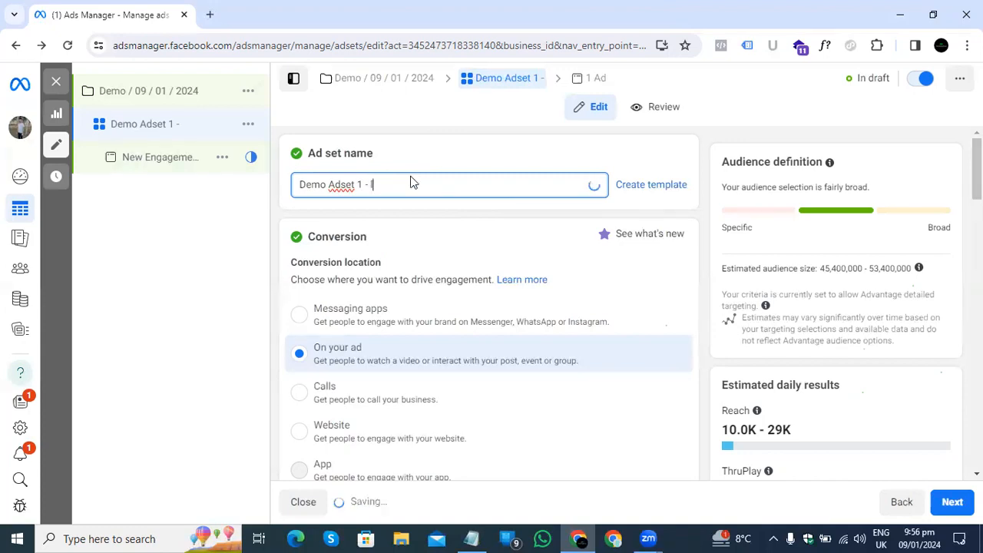
text(ahore)
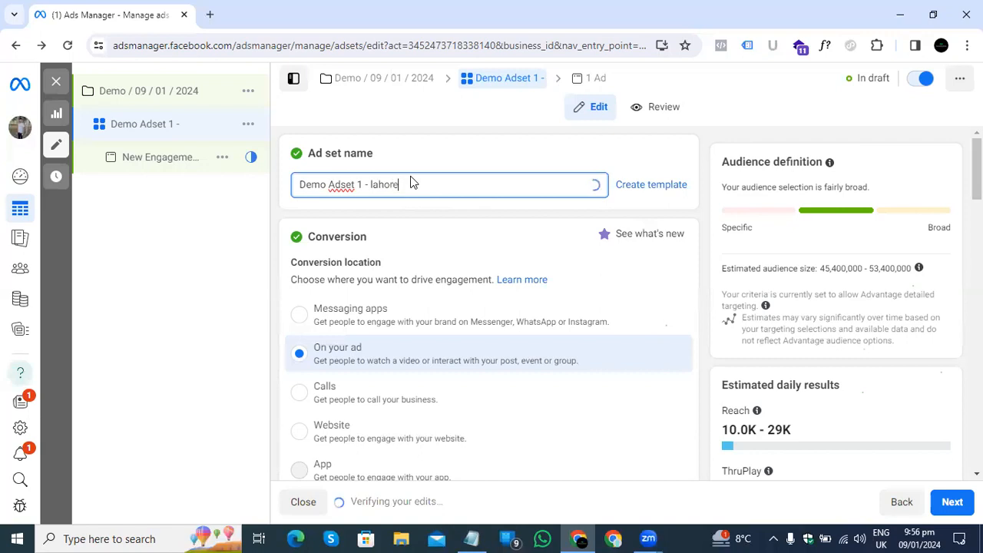
Remove the "- lahore" suffix and respell the ad set name as "Demo Ad set 1".
key(BackSpace)
key(BackSpace)
key(BackSpace)
key(BackSpace)
key(BackSpace)
key(BackSpace)
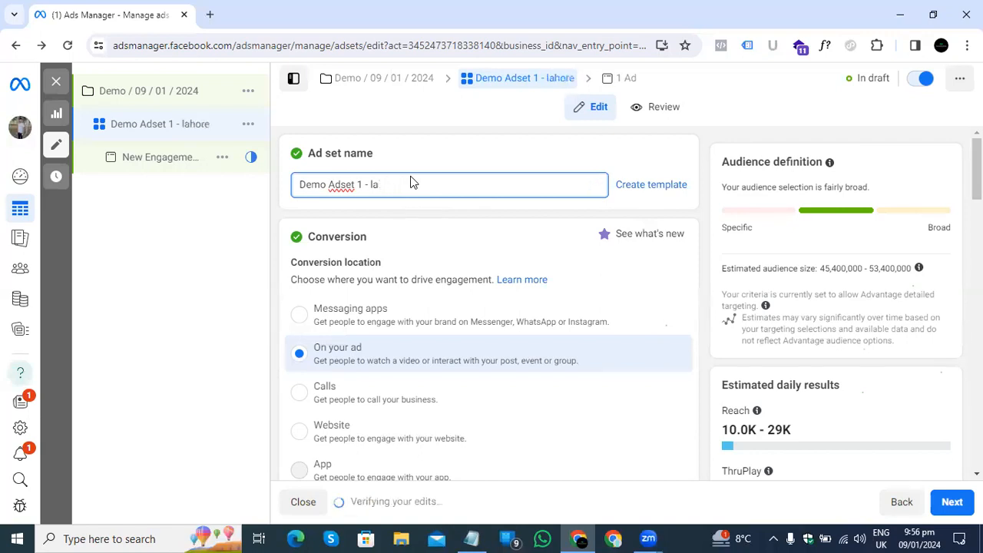
key(BackSpace)
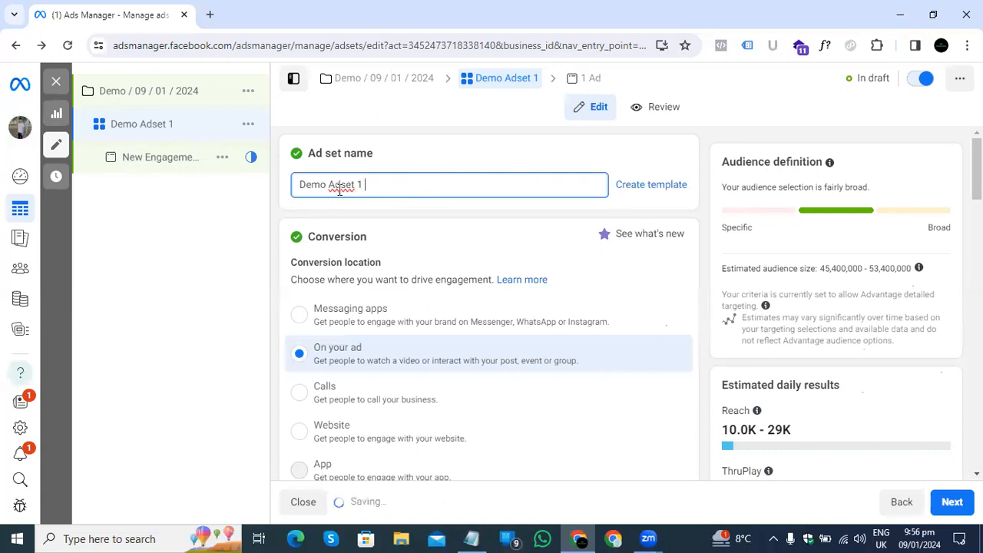
scroll(364, 217, down, 1)
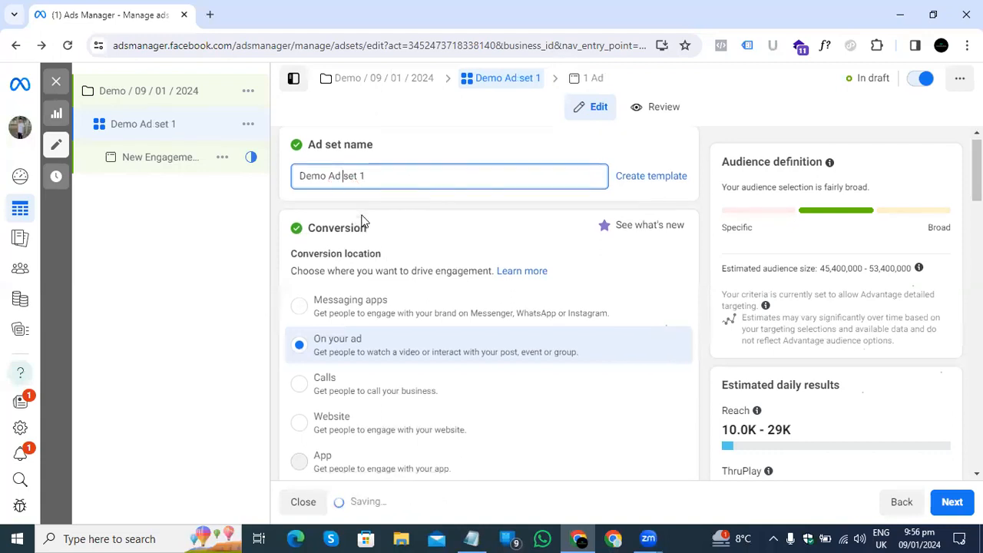
scroll(383, 196, up, 1)
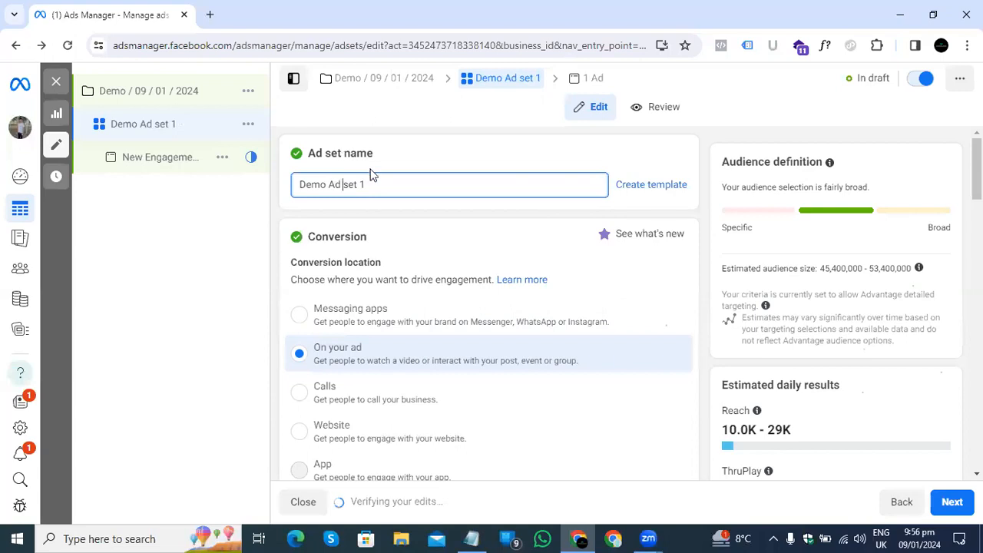
Check the campaign-level settings down to Advantage campaign budget and return to the Demo Ad set 1 settings.
click(234, 103)
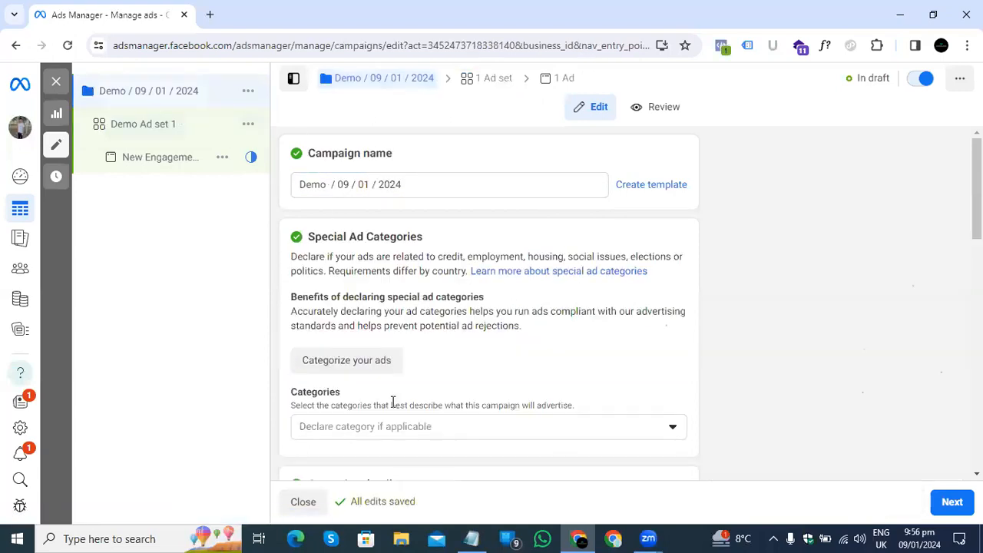
scroll(393, 407, down, 3)
scroll(393, 408, down, 6)
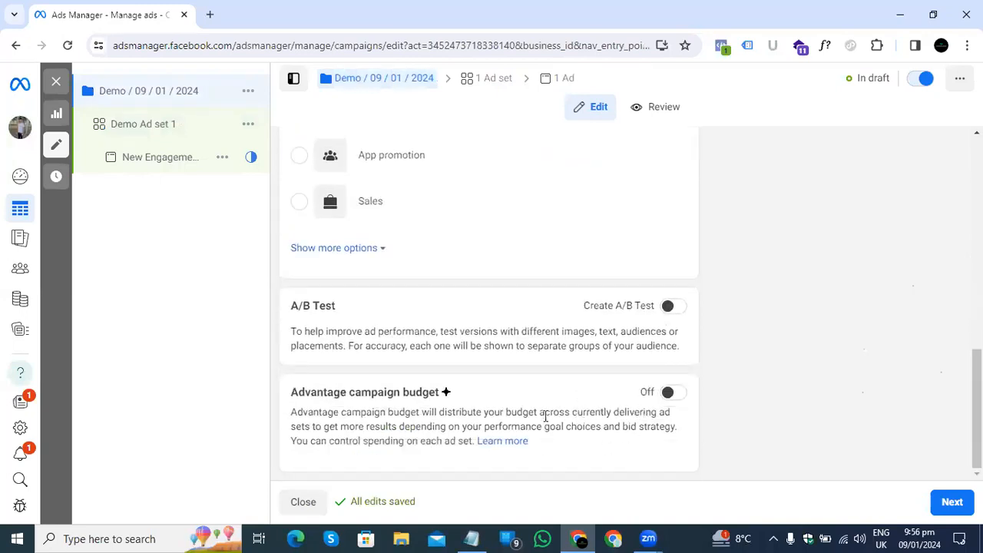
click(165, 132)
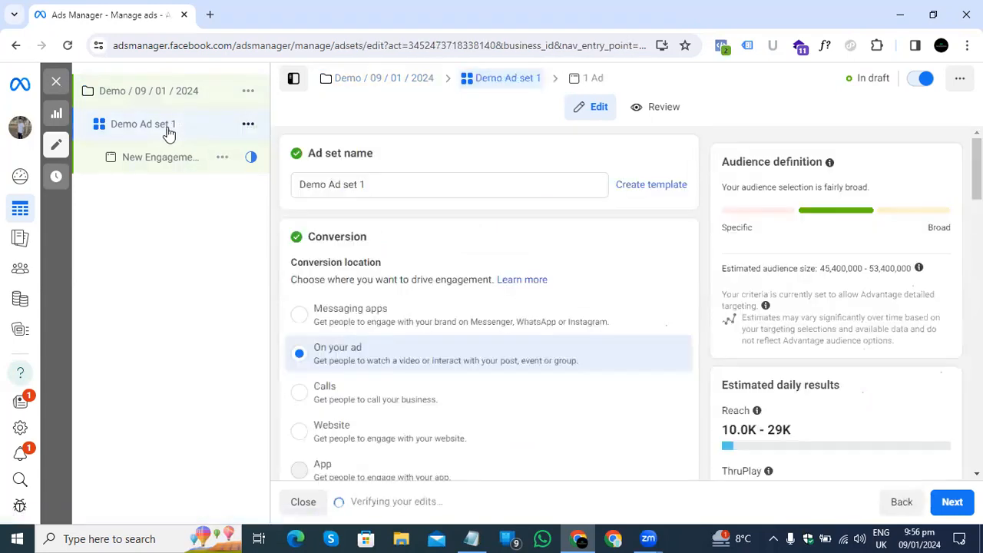
Examine the ad set's Conversion section with its conversion location options and highlight the Conversion heading.
scroll(503, 222, down, 1)
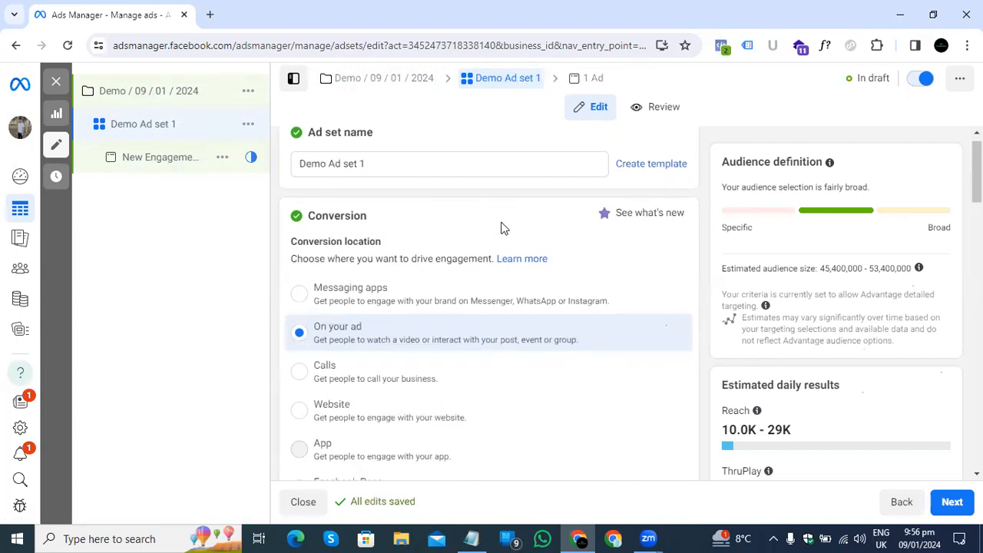
scroll(502, 270, down, 1)
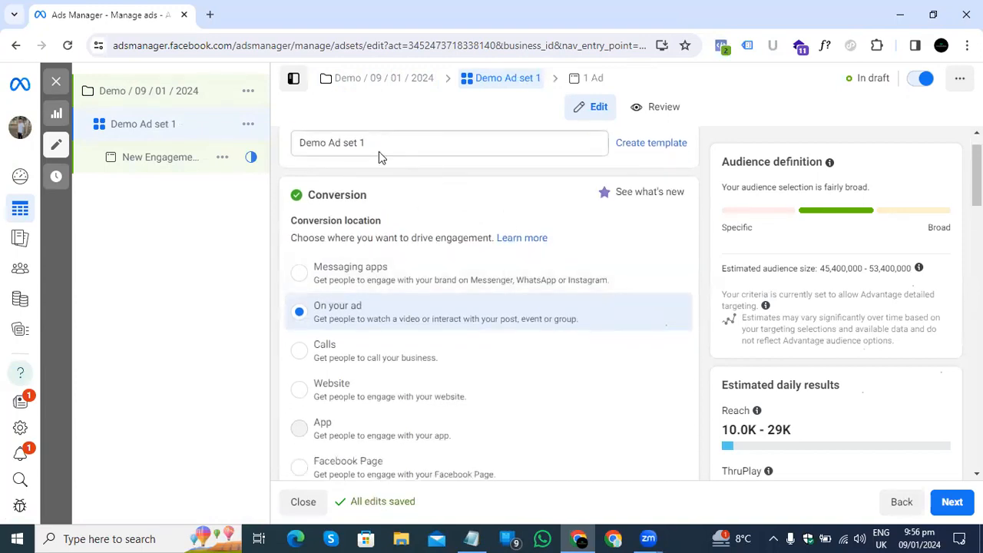
scroll(379, 151, up, 2)
scroll(367, 208, down, 2)
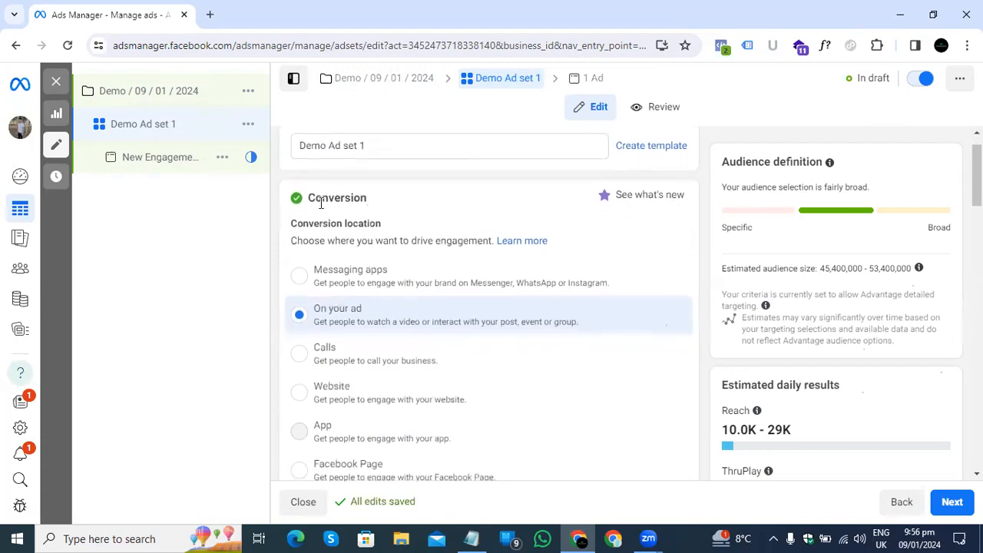
drag(307, 197, 379, 206)
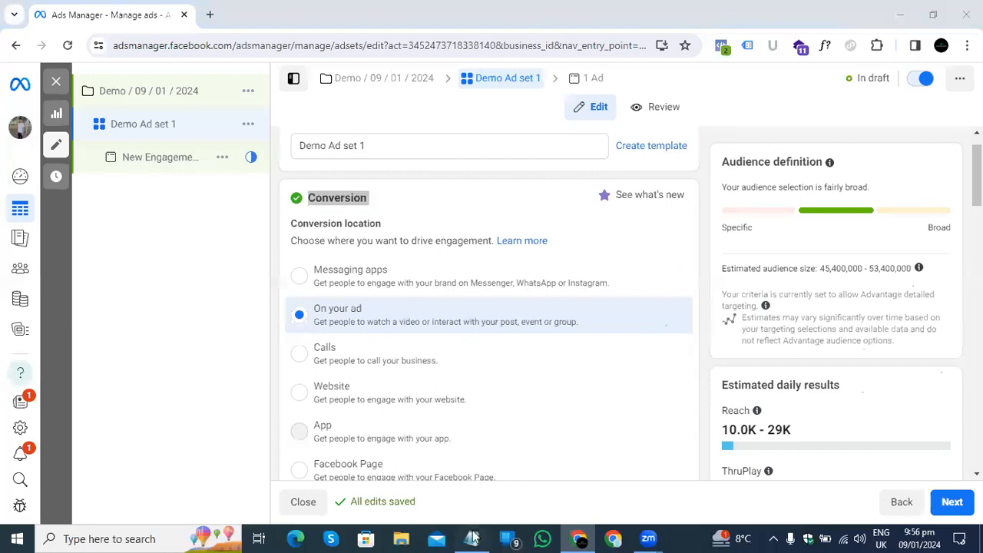
Switch to the Notepad notes and add several blank lines below the "Ad Level - Kid Level" line.
key(alt+Tab)
click(412, 292)
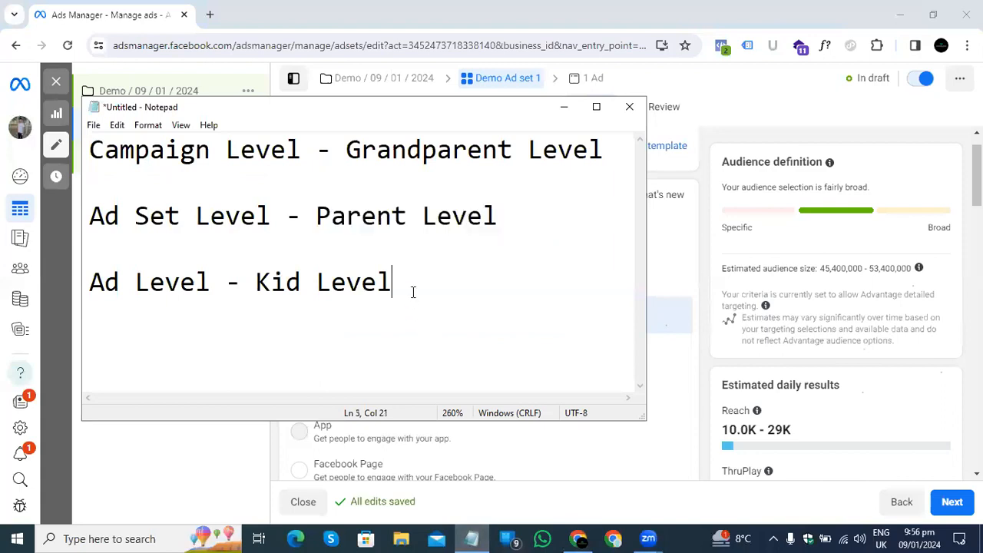
key(Return)
key(Return)
key(Return)
key(Return)
key(Return)
key(Return)
key(Return)
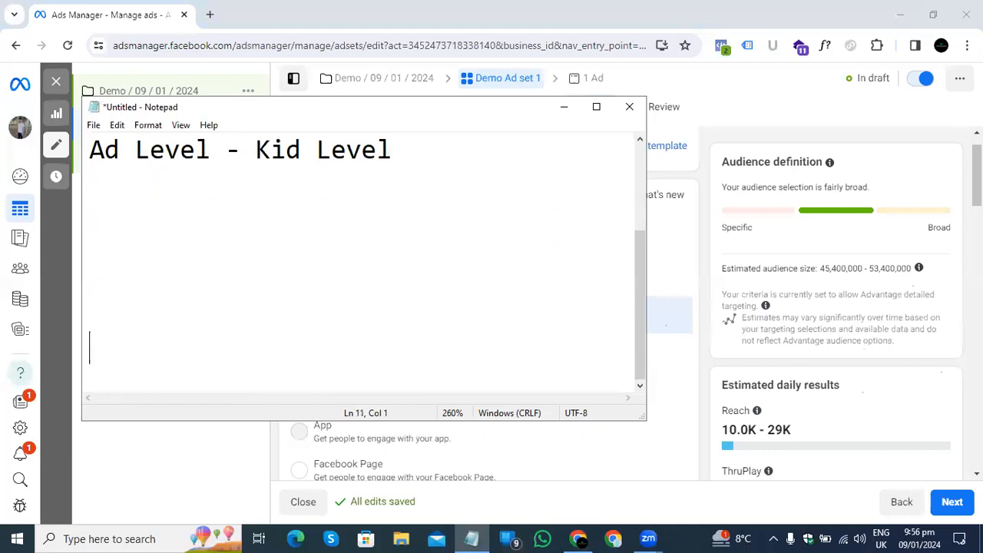
click(112, 234)
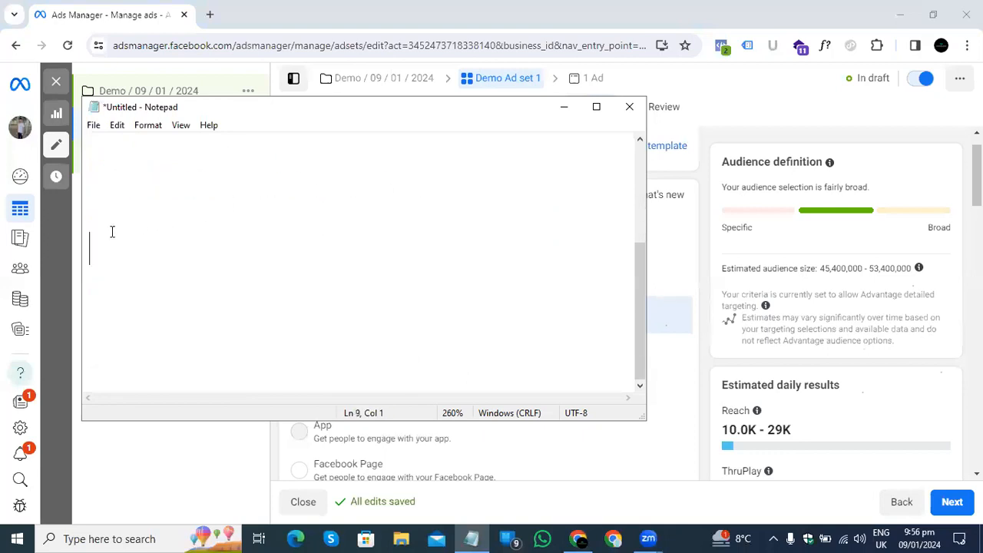
Write "Conversion - Result" and, on the line below, "Sales , views - apps install" in the notes, with the Notepad window moved off the campaign tree.
text(Conver)
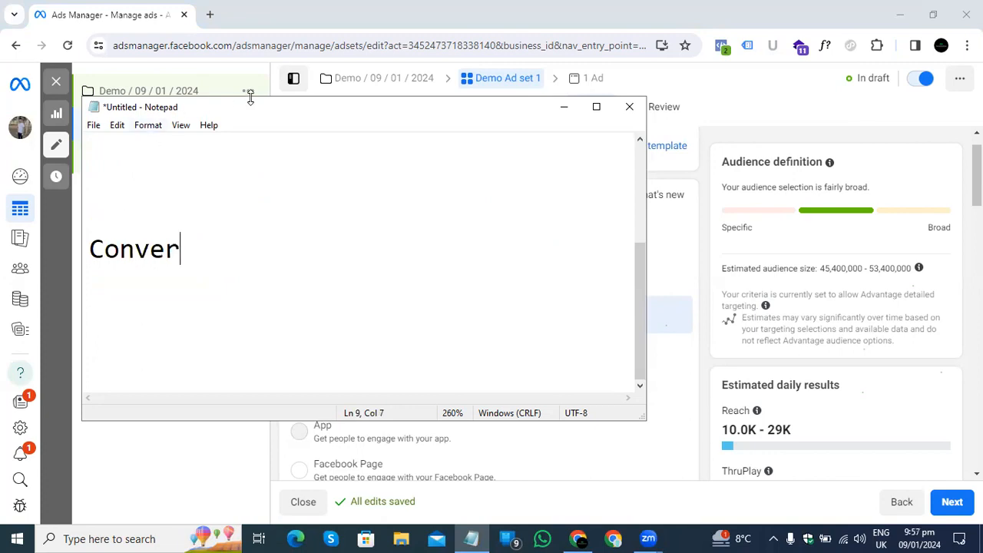
drag(322, 113, 702, 107)
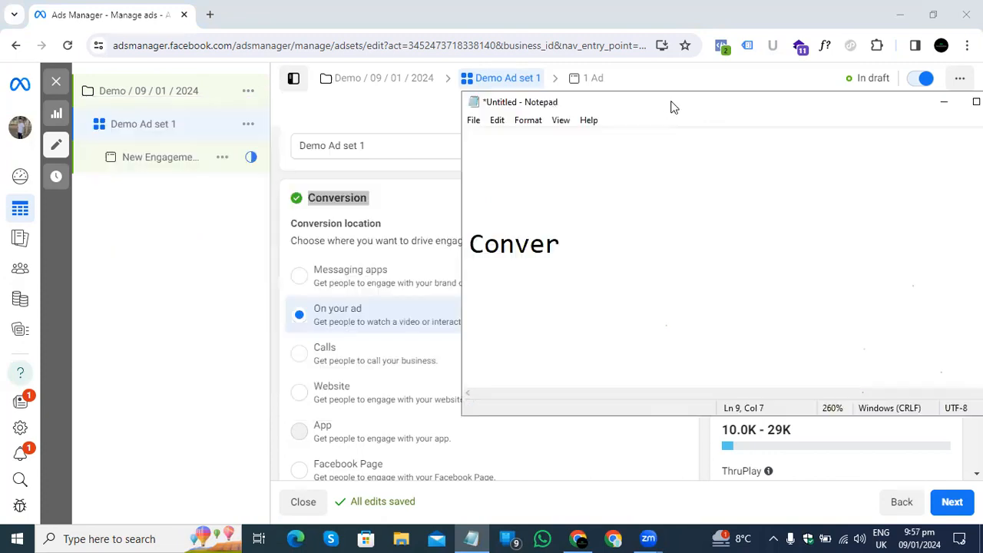
text(sion - )
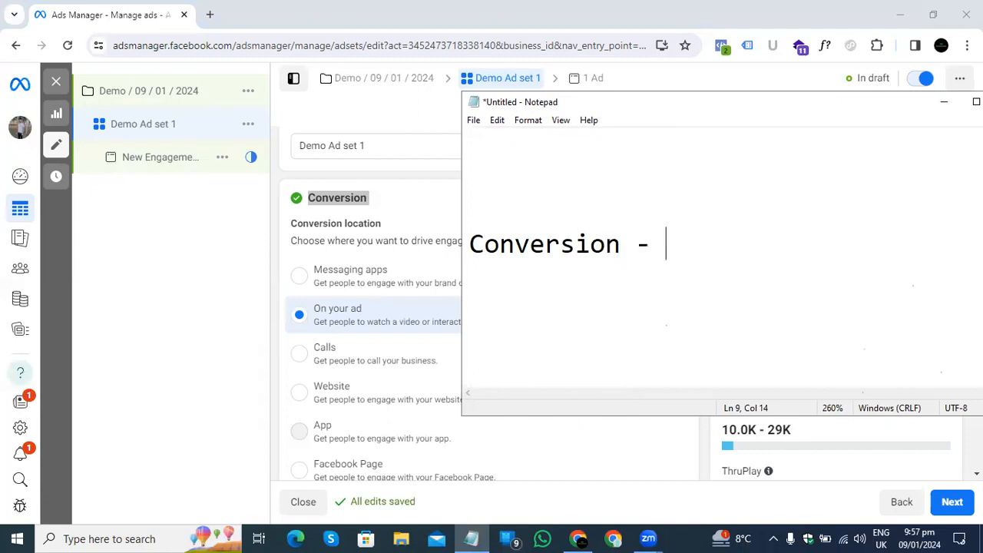
text(Result)
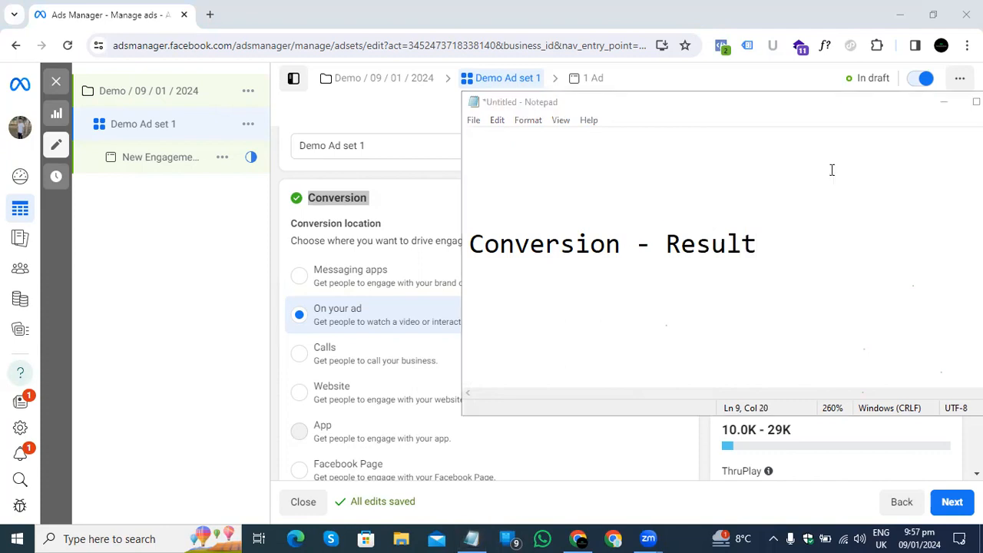
key(Return)
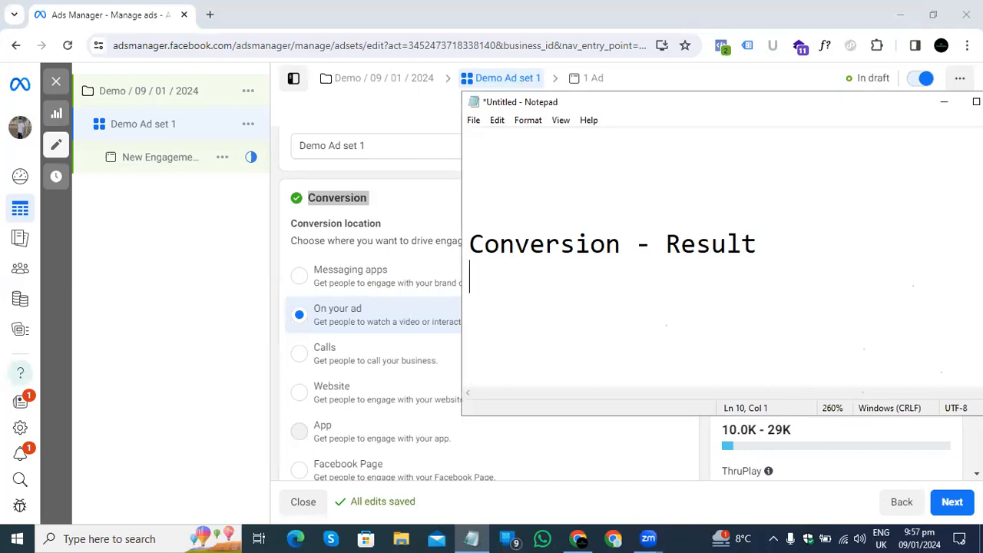
text(Sales ,)
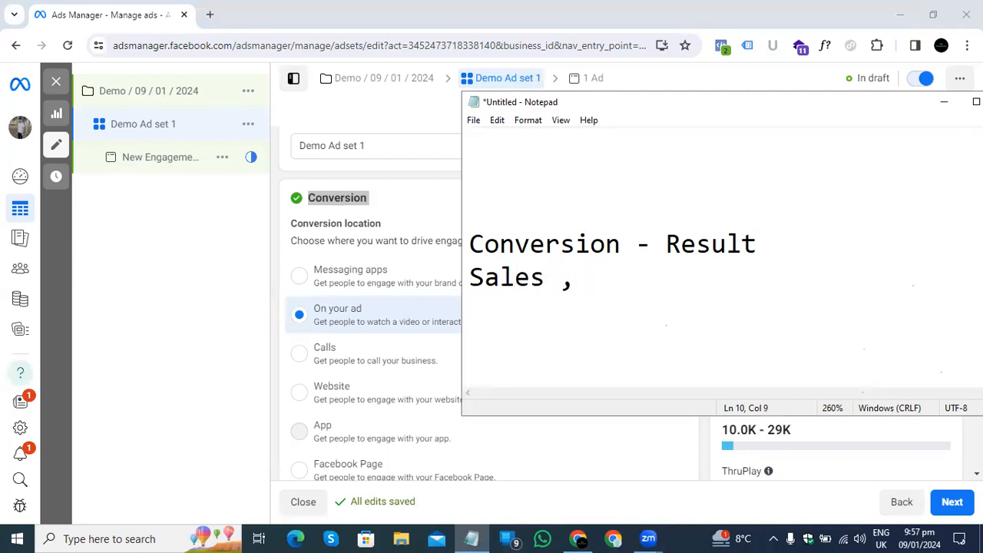
text( views - )
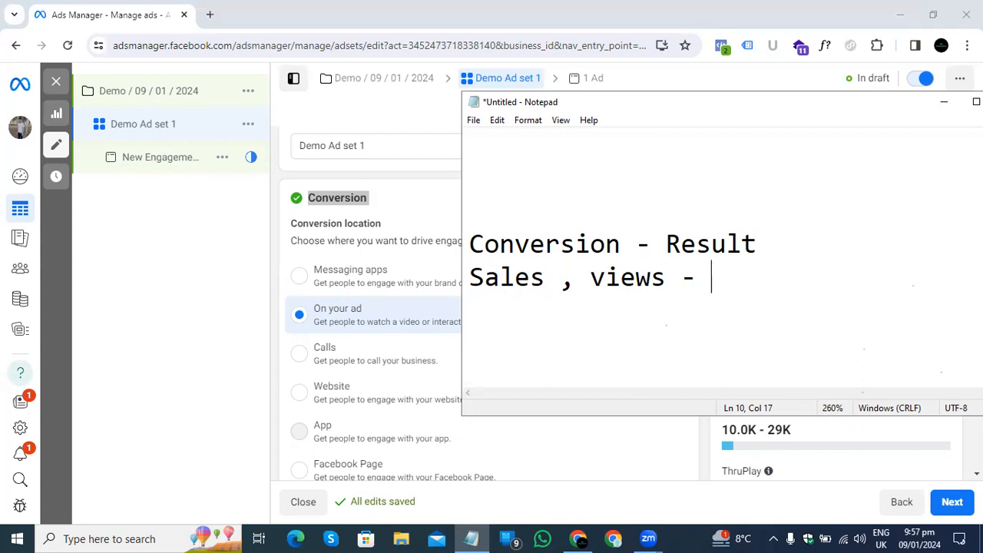
text(apps )
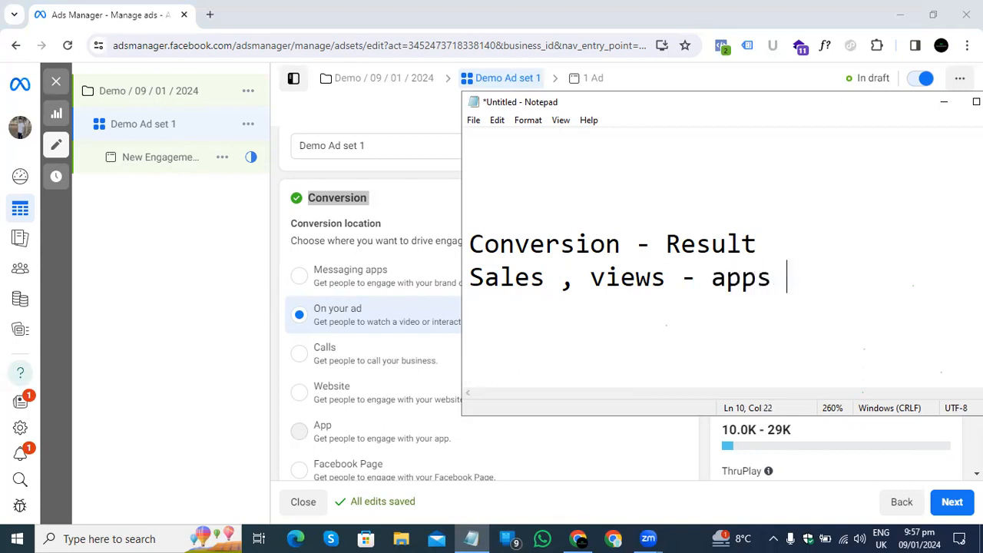
text(install)
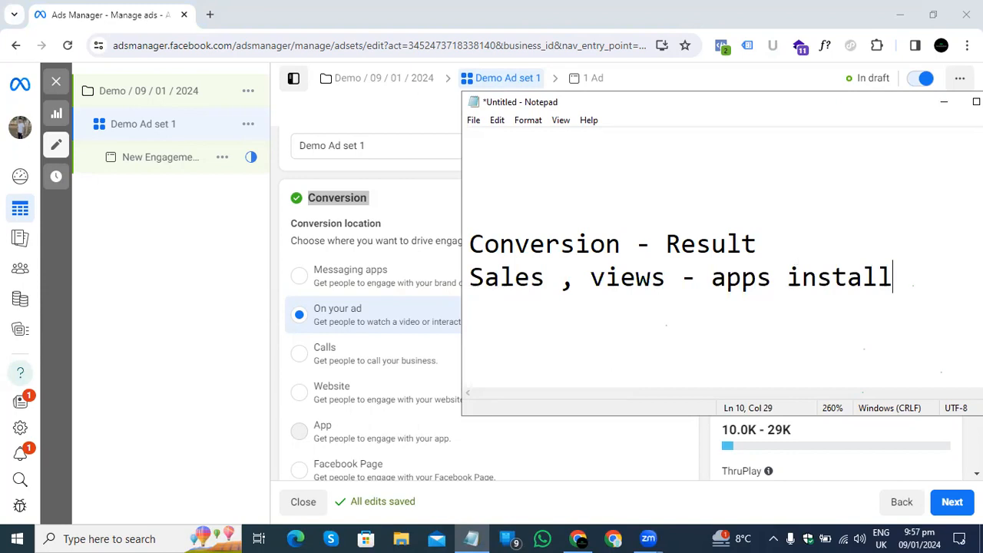
Delete the two conversion lines from the notes, minimize Notepad and return to the Demo Ad set 1 settings.
drag(899, 280, 467, 225)
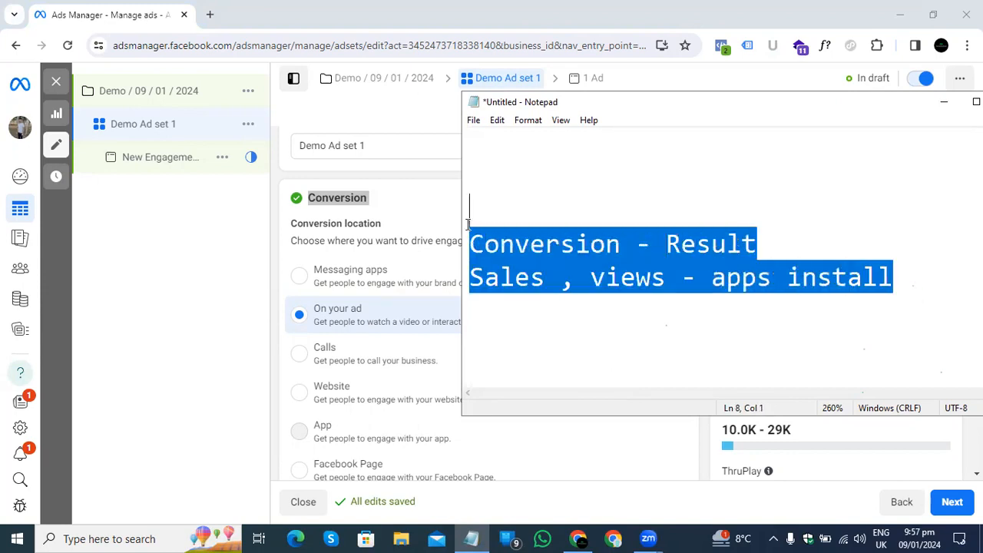
key(Delete)
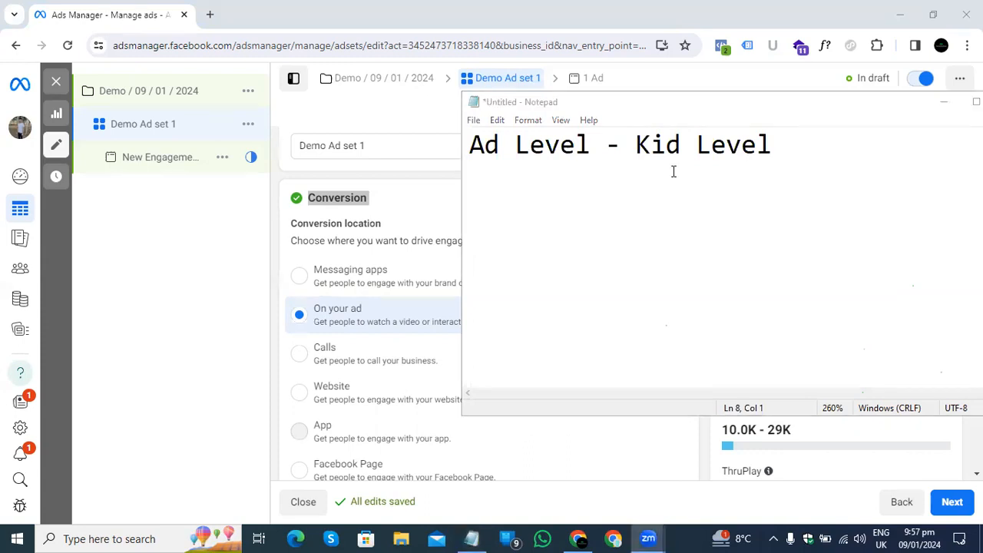
click(944, 101)
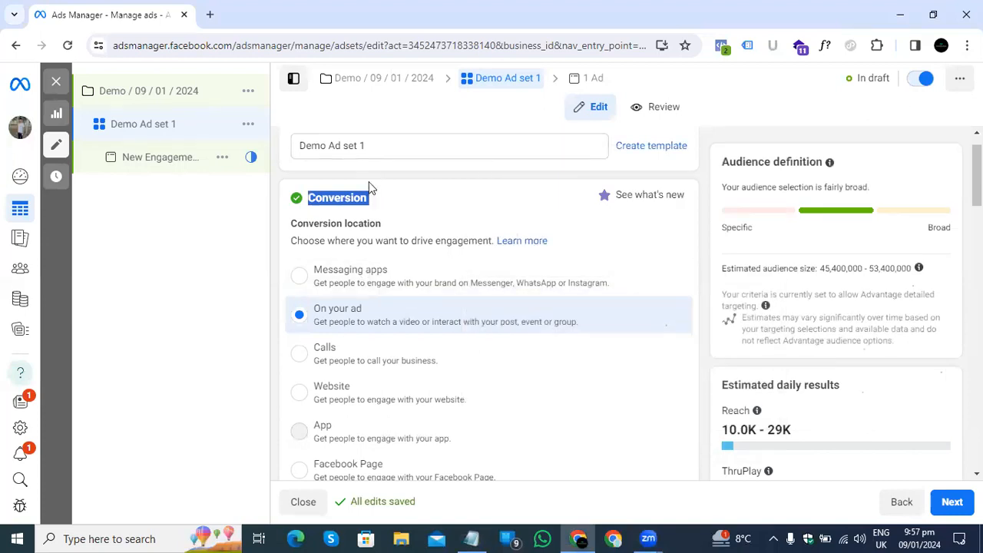
click(373, 96)
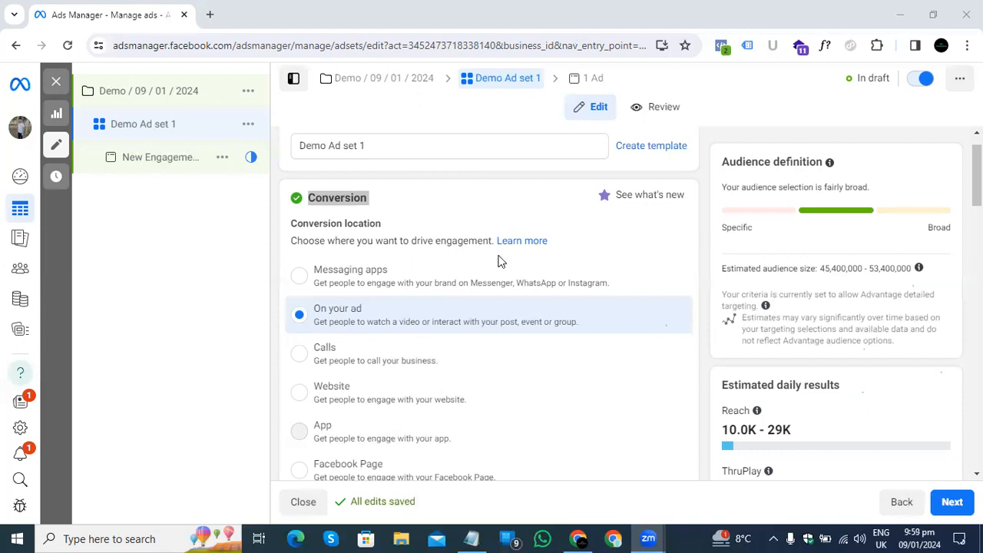
Set the ad set's conversion location to Facebook Page and highlight that option's title and description.
scroll(500, 259, down, 1)
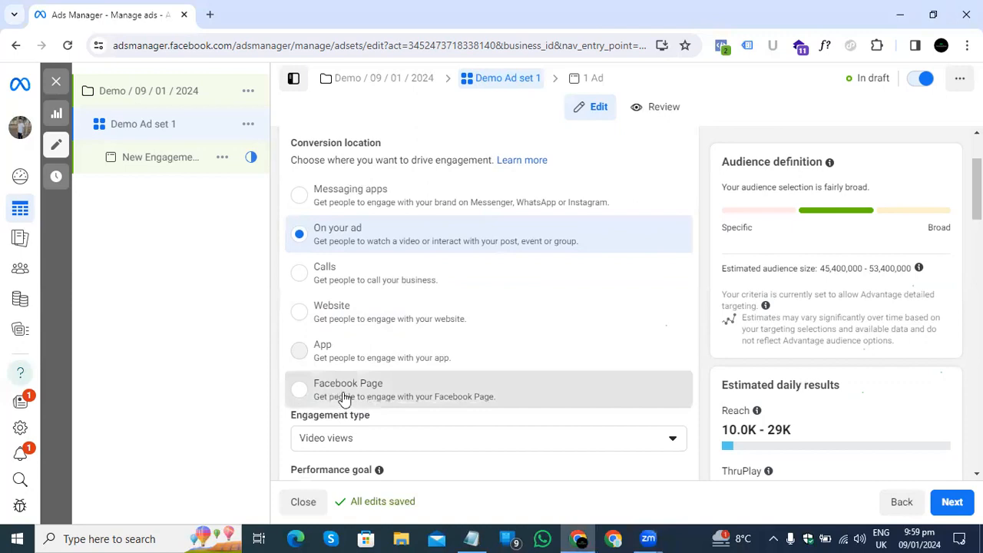
click(318, 408)
drag(318, 406, 463, 376)
click(415, 387)
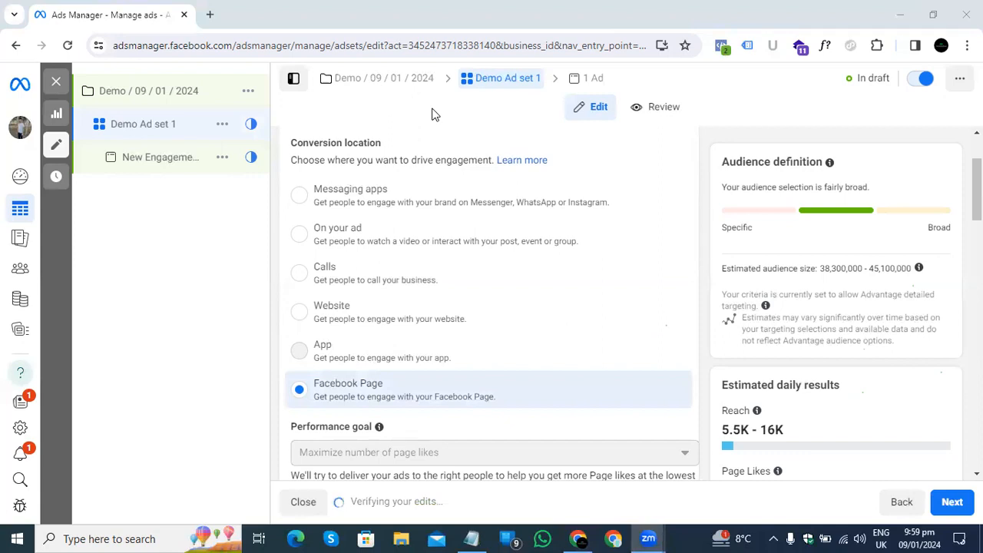
scroll(459, 296, down, 1)
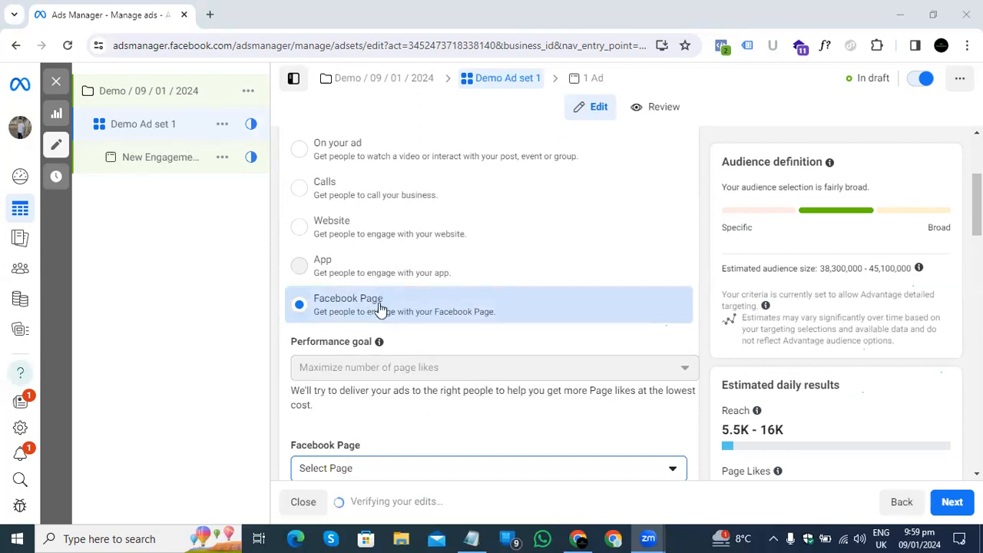
drag(317, 311, 536, 301)
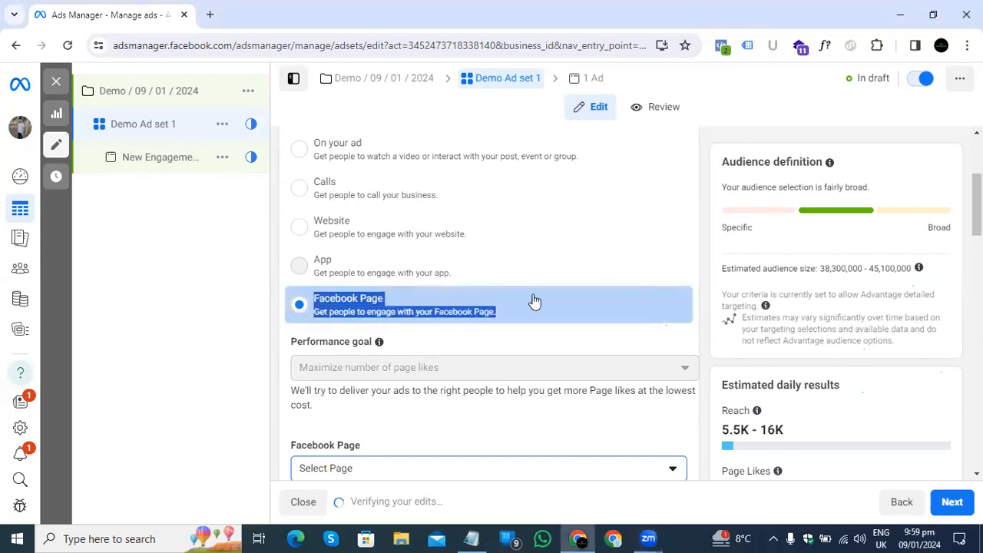
click(458, 304)
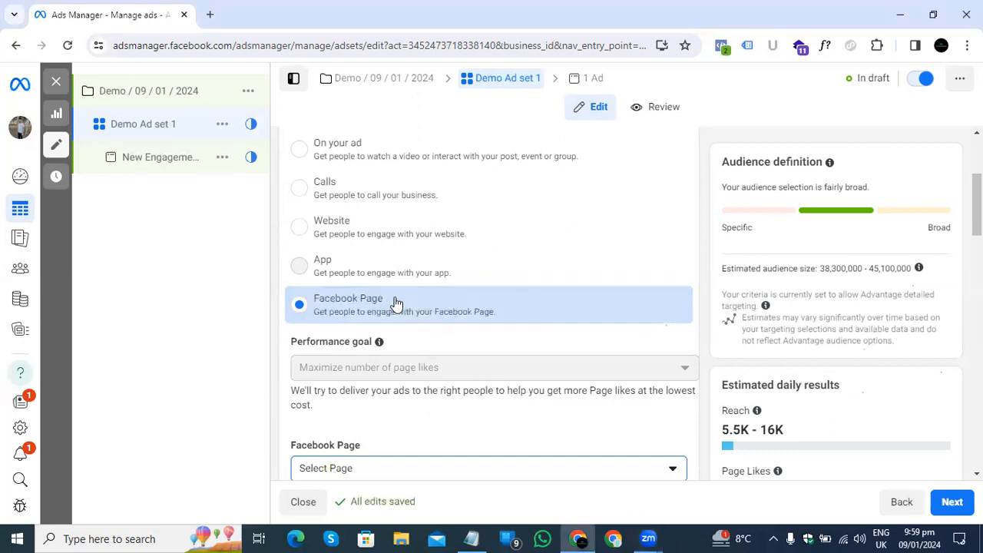
Go over the Messaging apps option, set the conversion location to On your ad and highlight its description.
scroll(397, 314, up, 2)
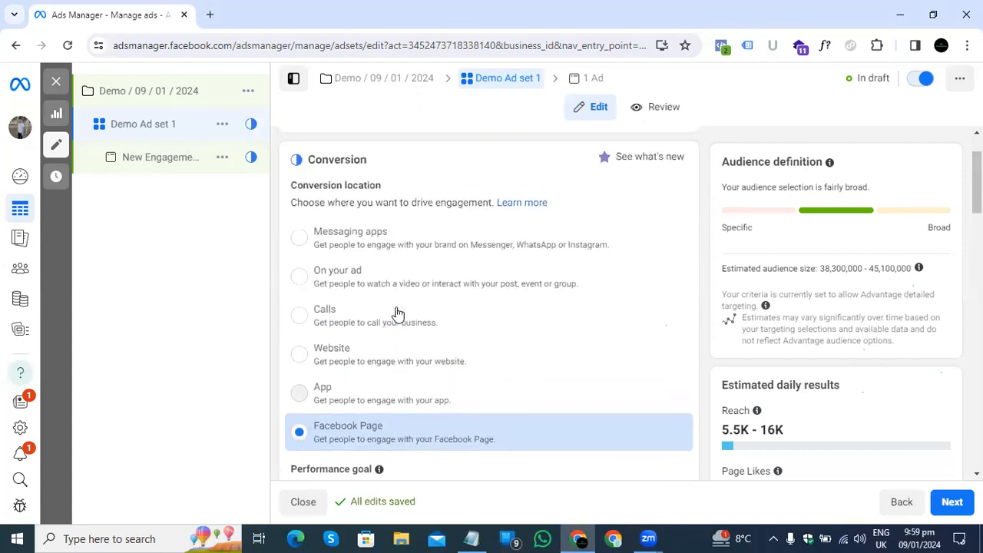
click(474, 248)
drag(461, 246, 626, 253)
click(330, 244)
click(474, 277)
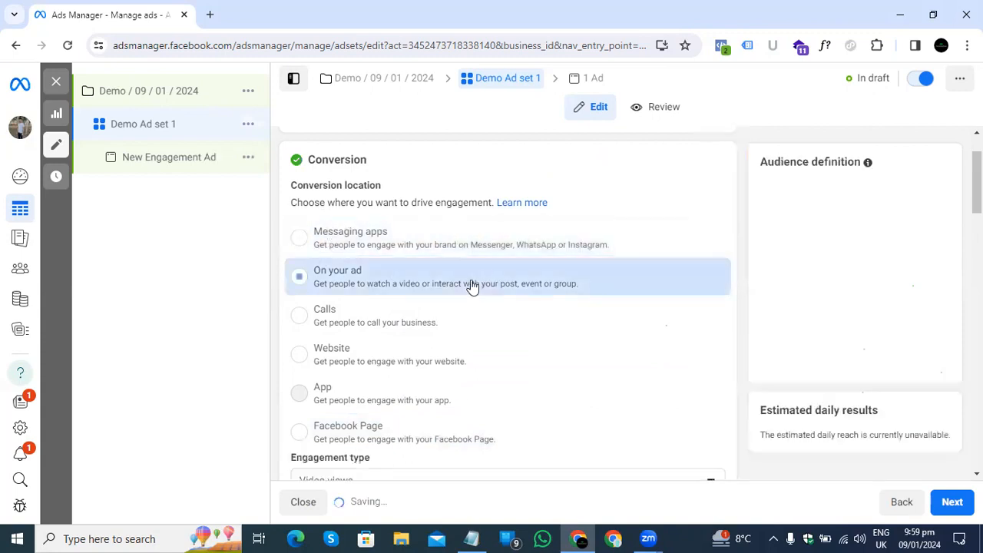
drag(320, 273, 596, 281)
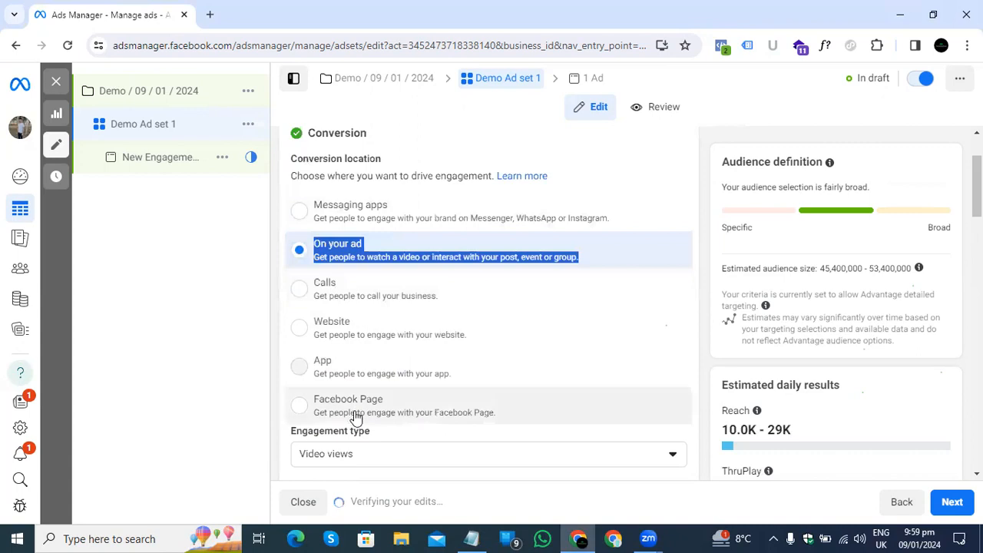
Switch the conversion location to Facebook Page and highlight its description about engaging with the Page.
scroll(311, 371, down, 1)
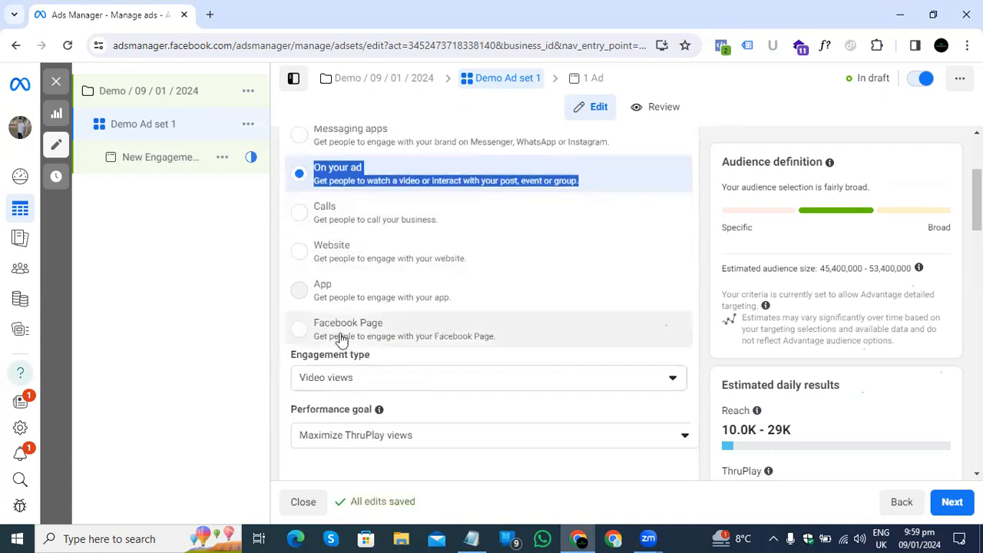
click(365, 336)
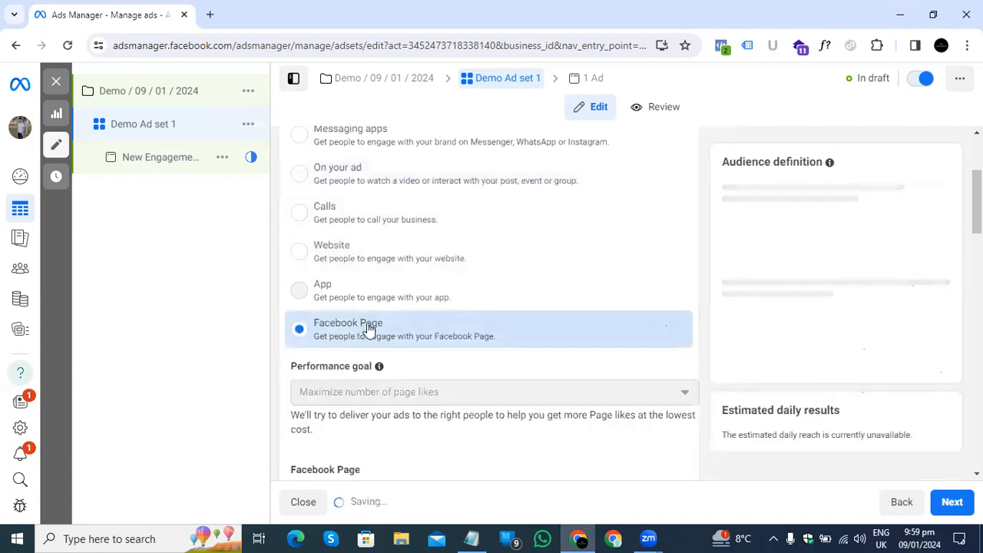
scroll(330, 335, down, 1)
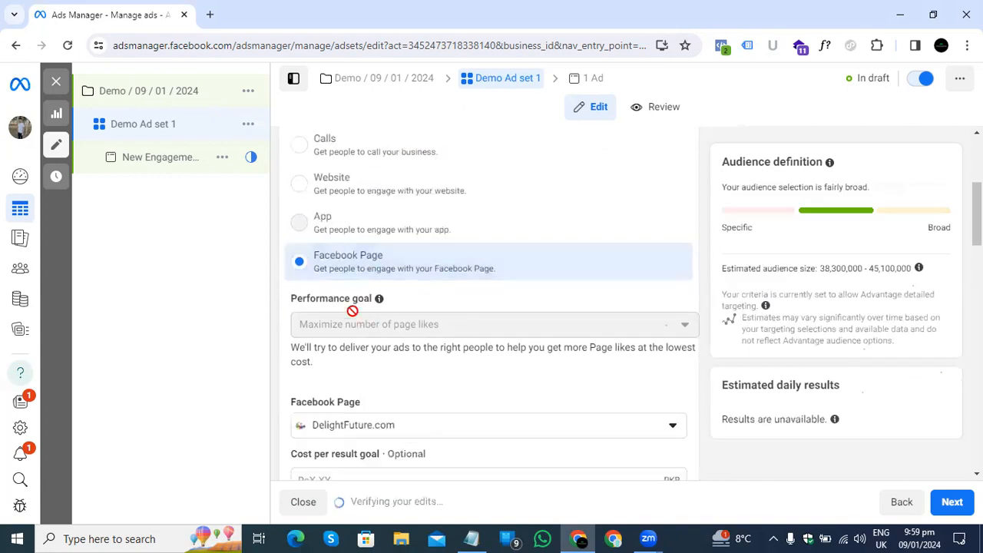
drag(353, 270, 496, 269)
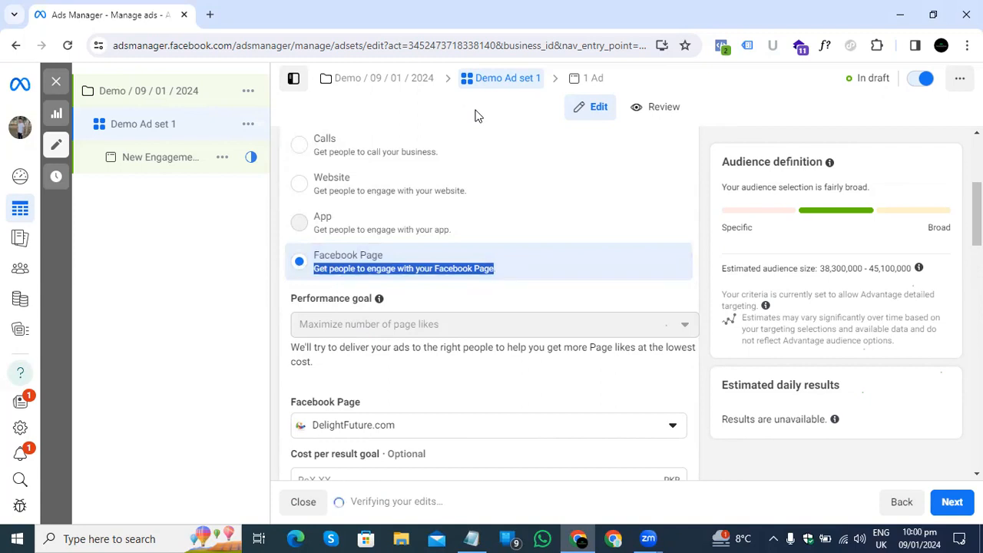
click(551, 292)
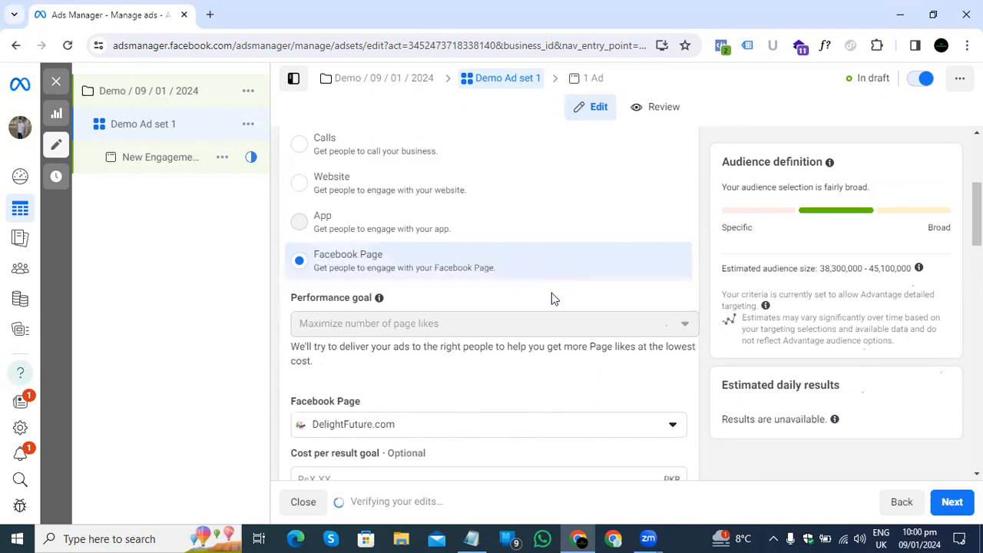
Replace DelightFuture.com as the promoted Facebook Page with the personal-name Page listed between Dr Herb.Store and Marketing Brace.
scroll(551, 293, down, 2)
scroll(552, 293, down, 1)
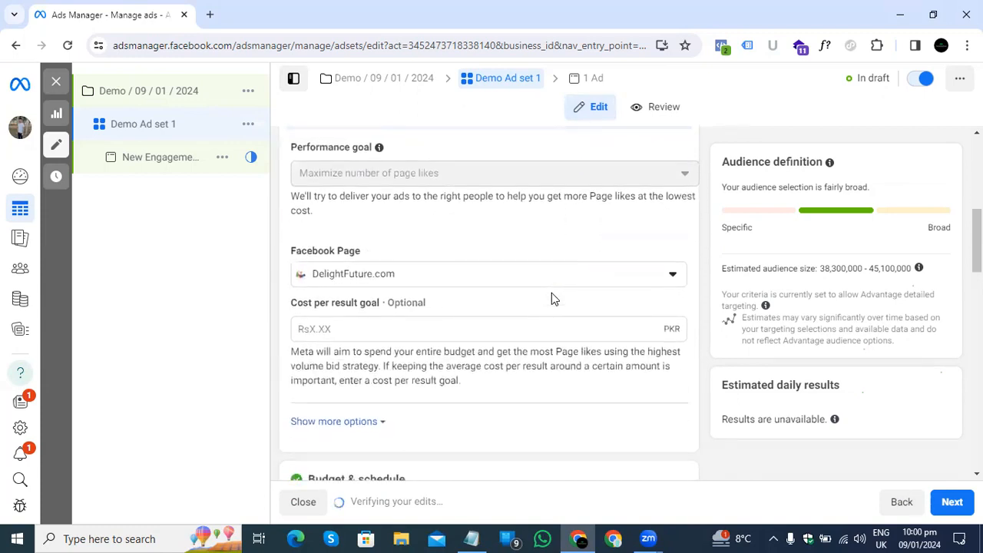
drag(292, 255, 365, 254)
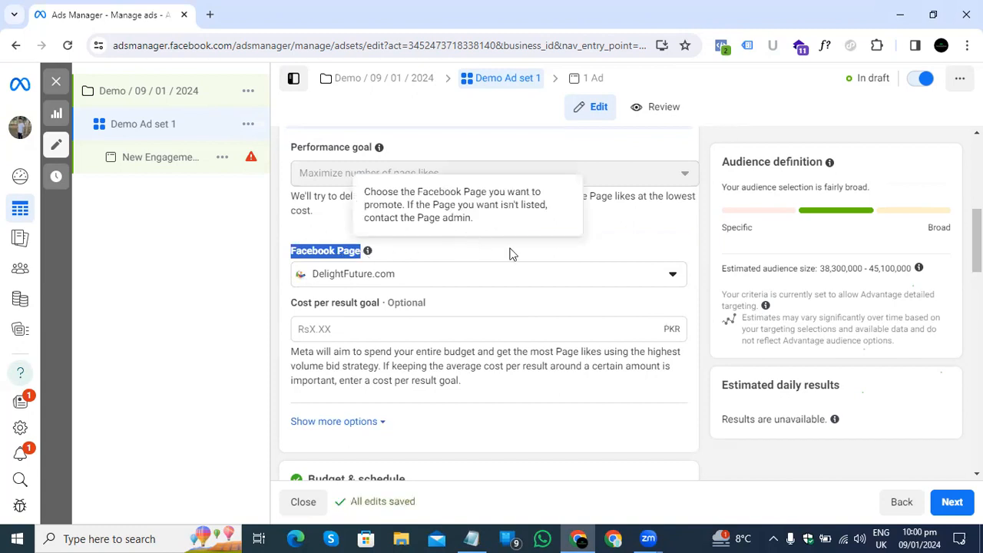
click(564, 254)
scroll(565, 254, up, 3)
scroll(564, 253, down, 2)
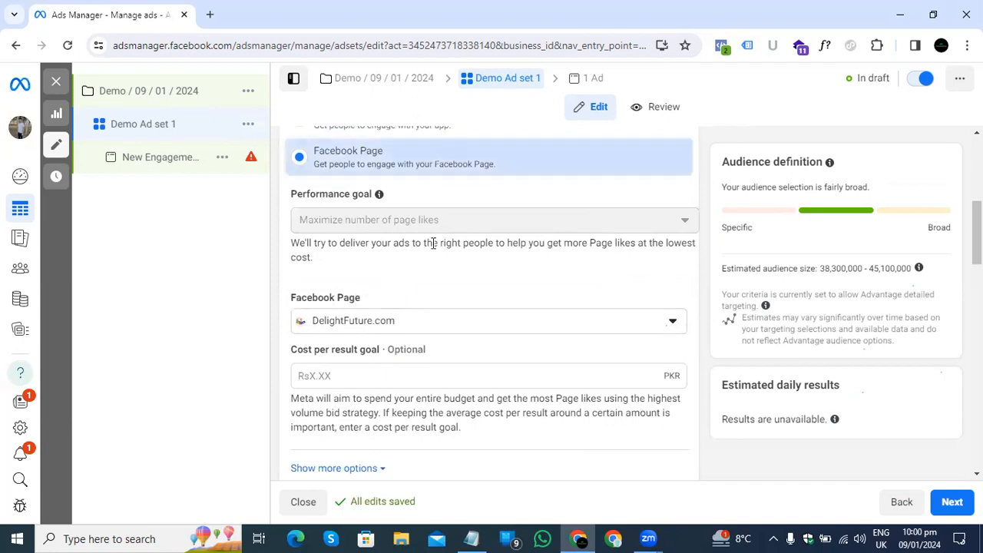
click(435, 322)
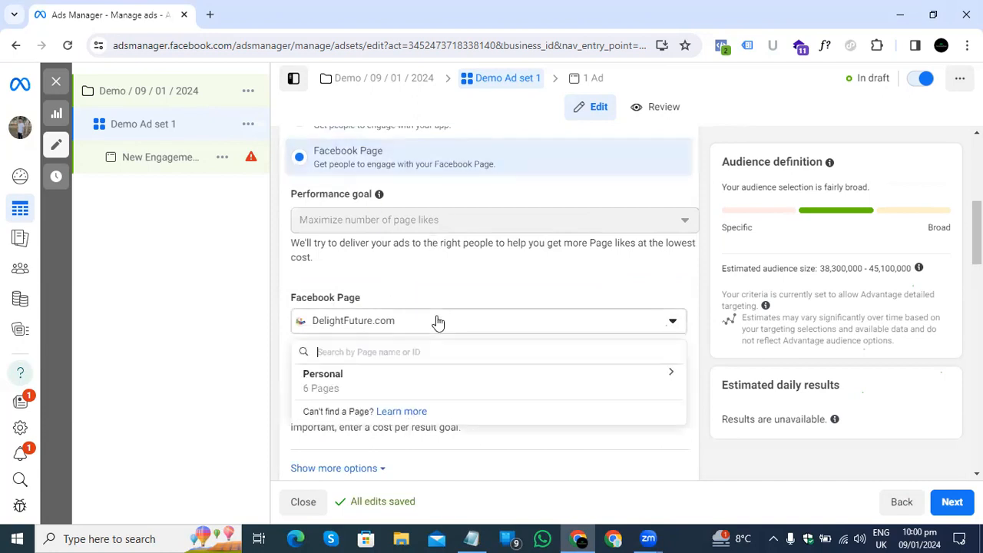
click(454, 384)
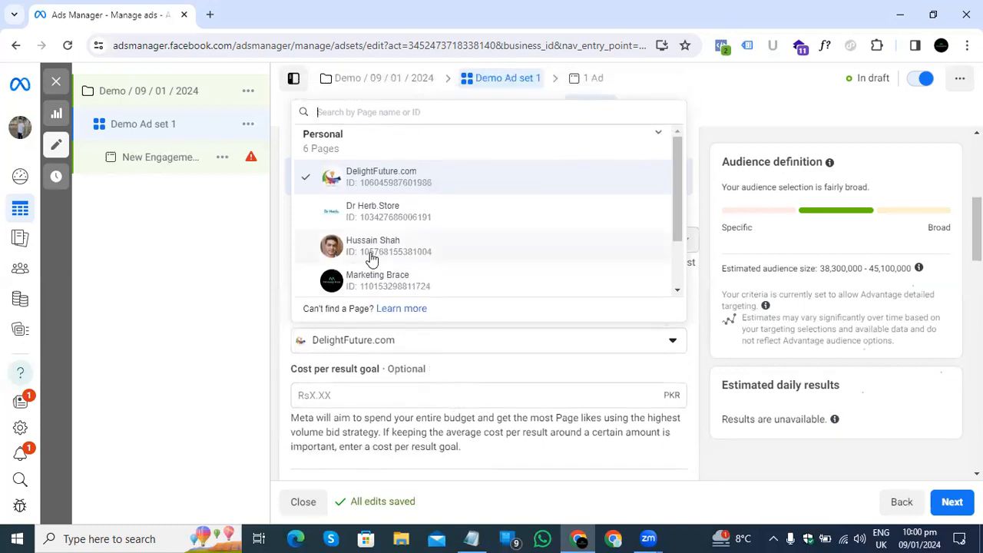
click(334, 246)
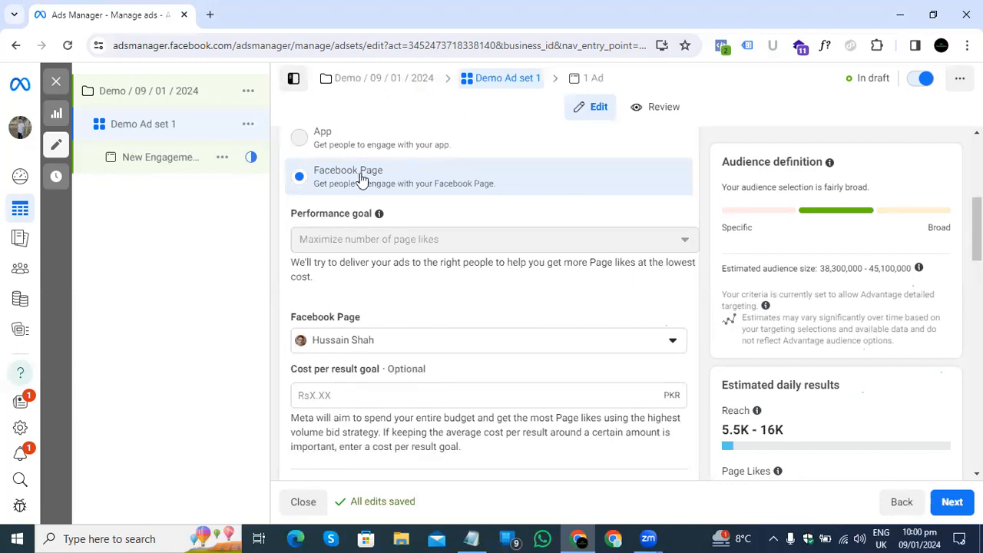
Look through the available Pages and set UAE Visa as the ad set's promoted Facebook Page.
click(327, 344)
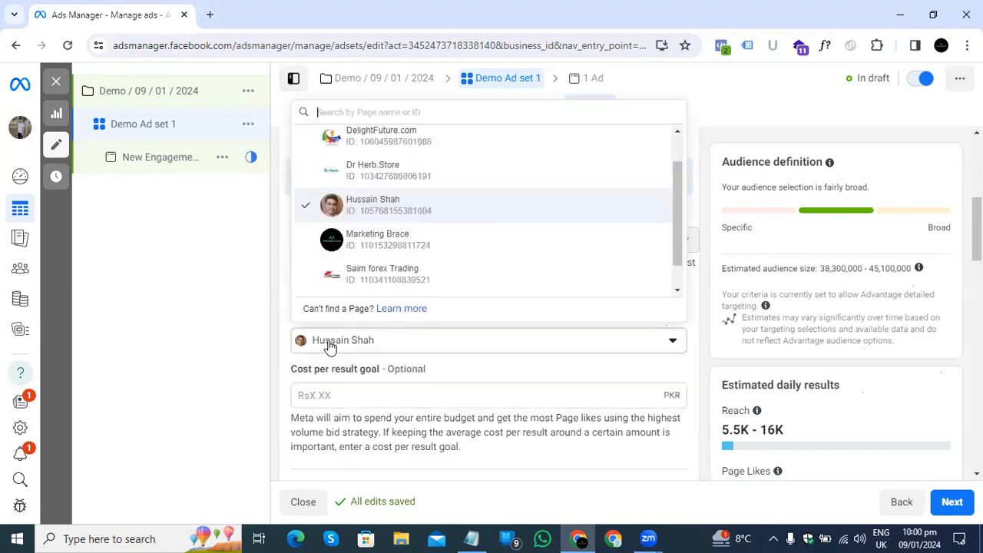
scroll(392, 247, down, 2)
scroll(392, 247, up, 1)
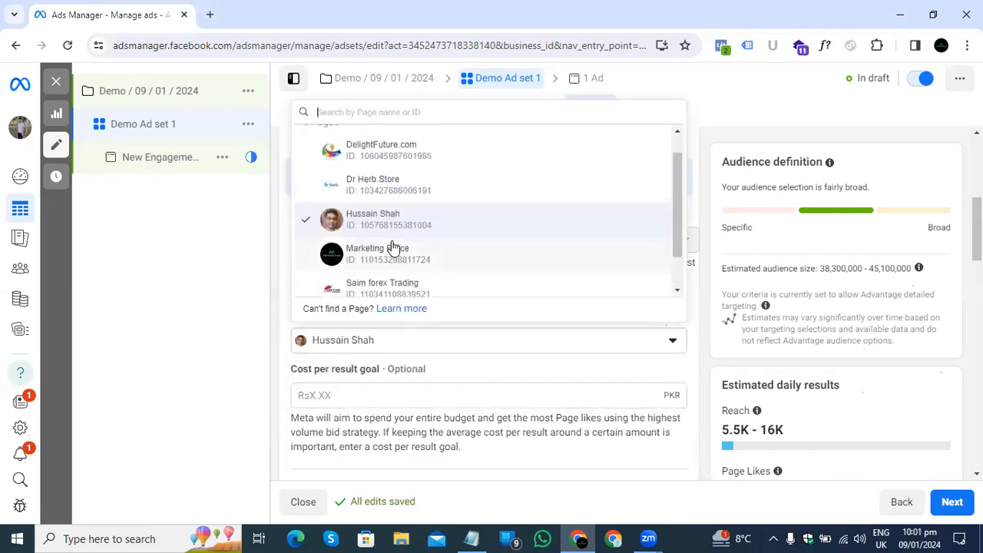
scroll(380, 192, down, 1)
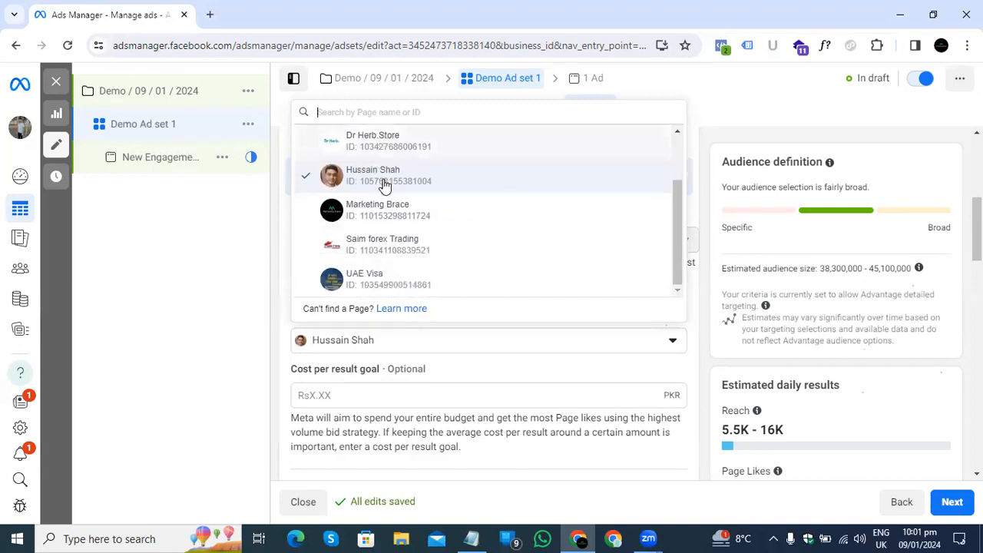
click(385, 281)
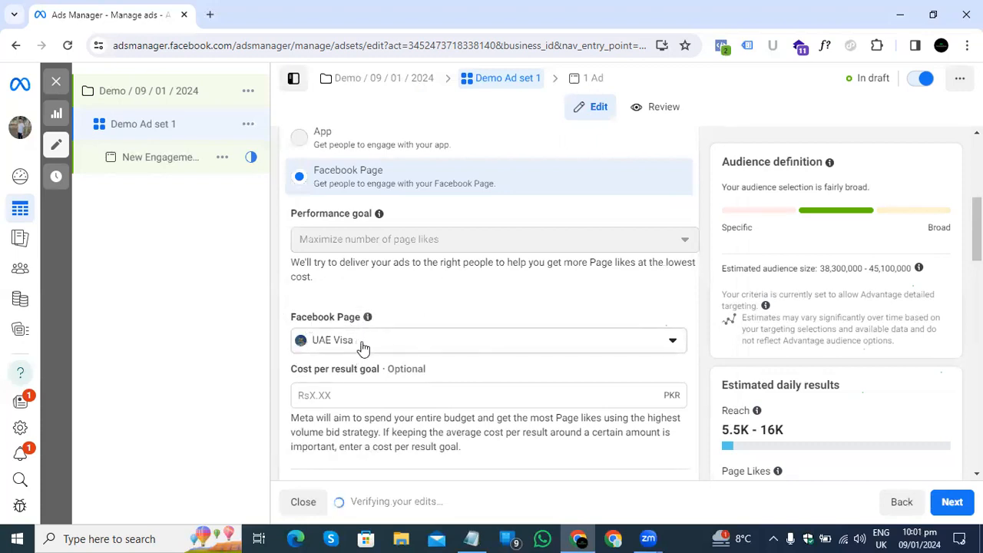
Go over the ad set's performance goal, optional cost per result goal and its Budget & schedule section.
scroll(369, 323, down, 1)
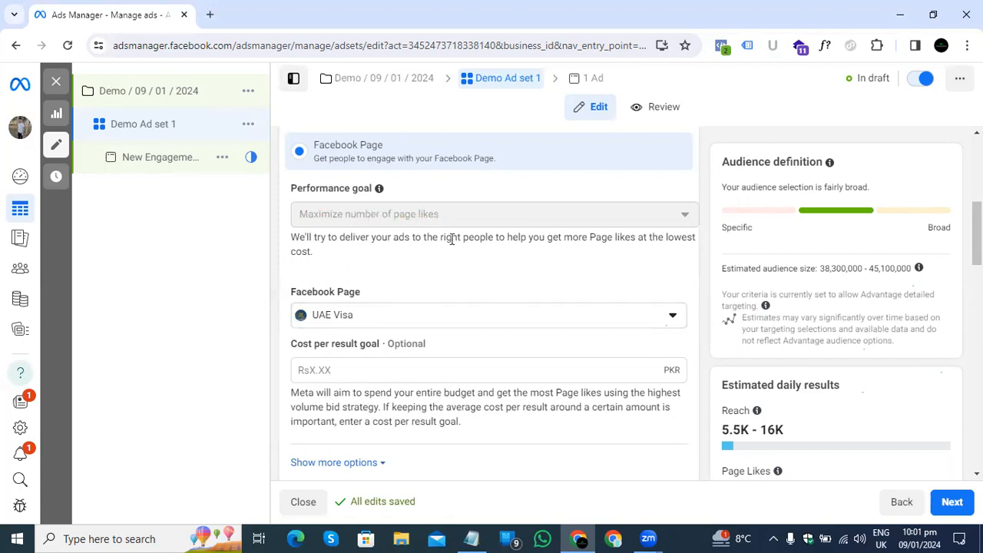
scroll(452, 239, down, 2)
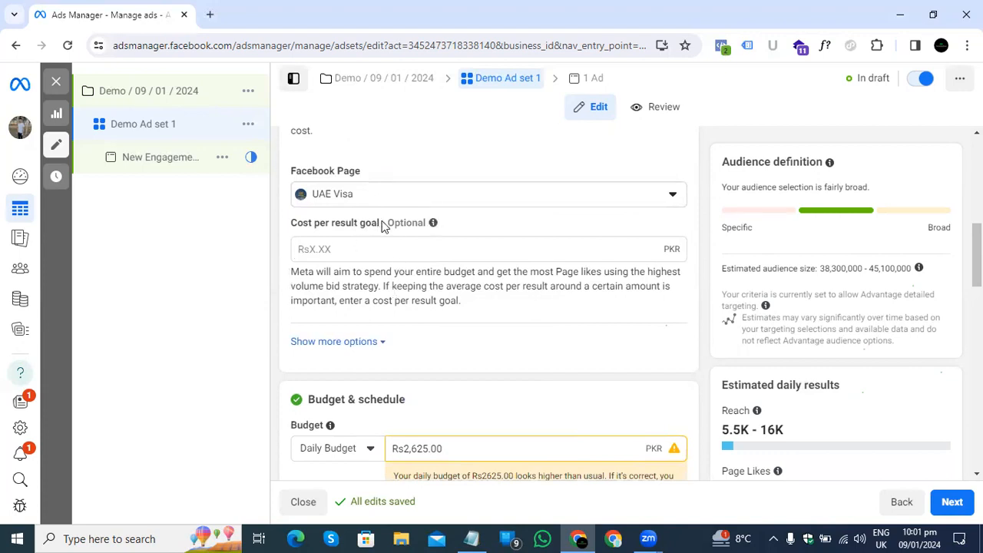
scroll(434, 275, down, 3)
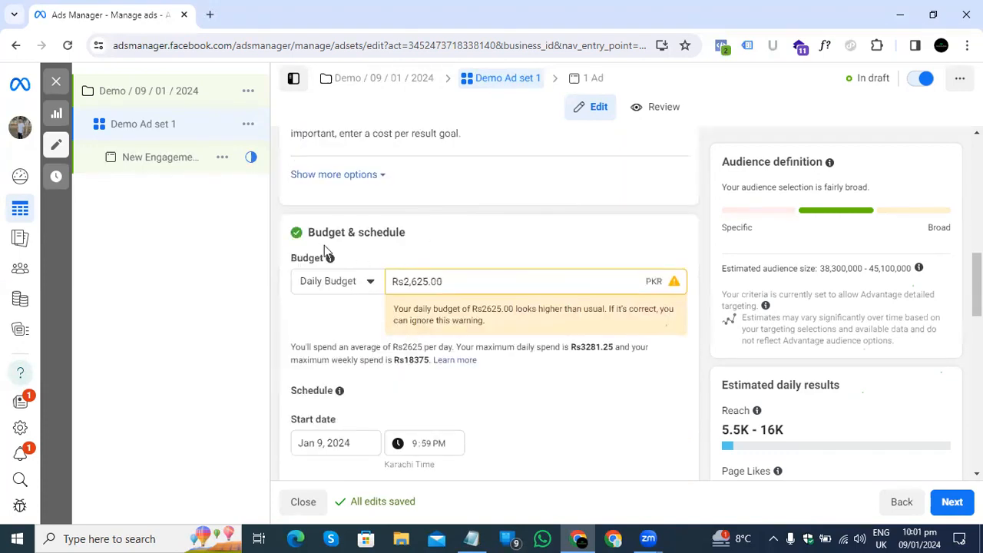
scroll(467, 302, down, 1)
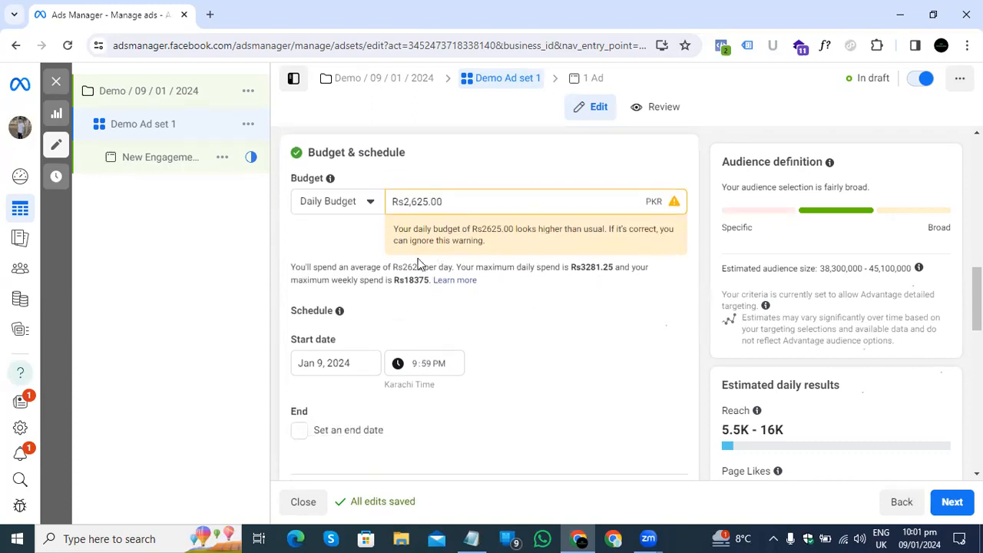
click(394, 103)
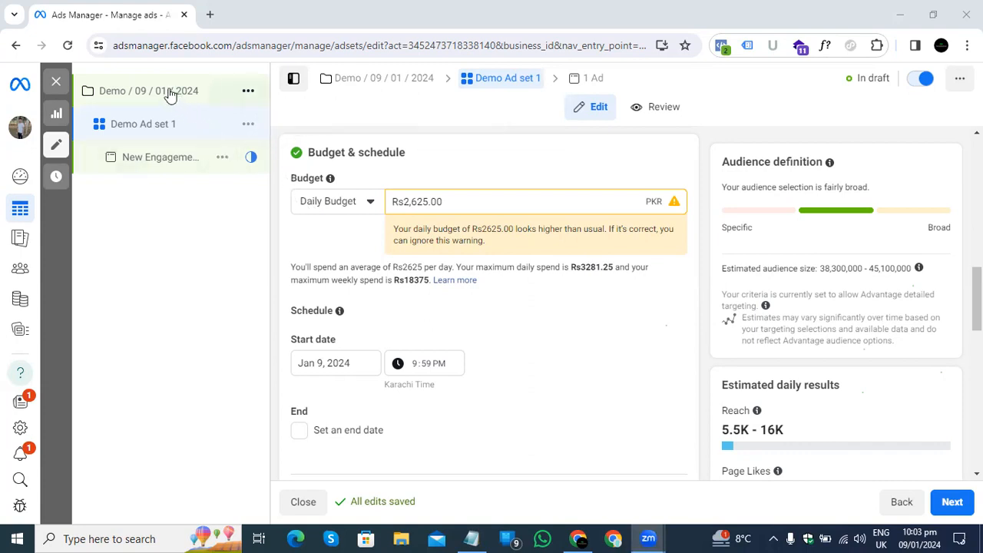
Turn on Advantage campaign budget for the Demo / 09 / 01 / 2024 campaign and set its daily budget to Rs500.
click(171, 93)
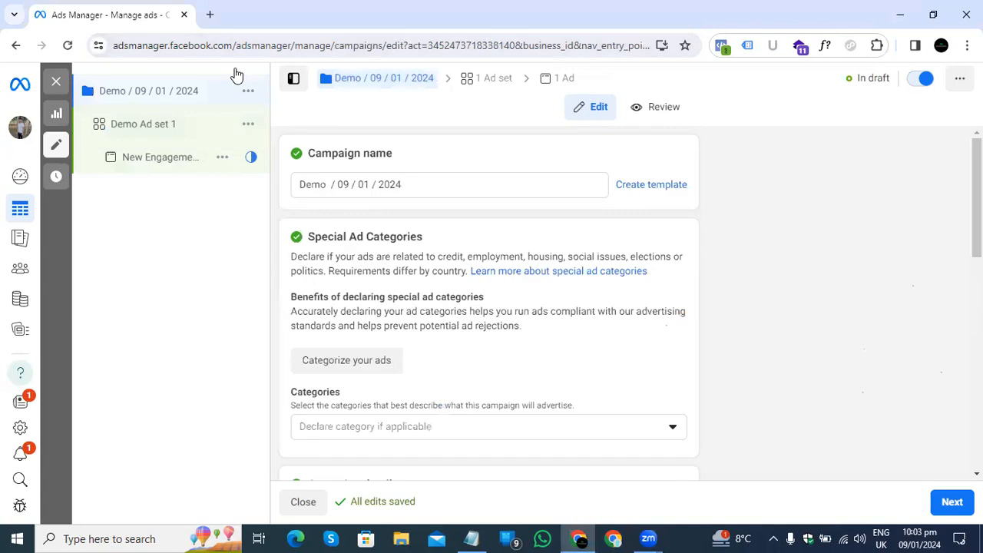
scroll(445, 297, down, 10)
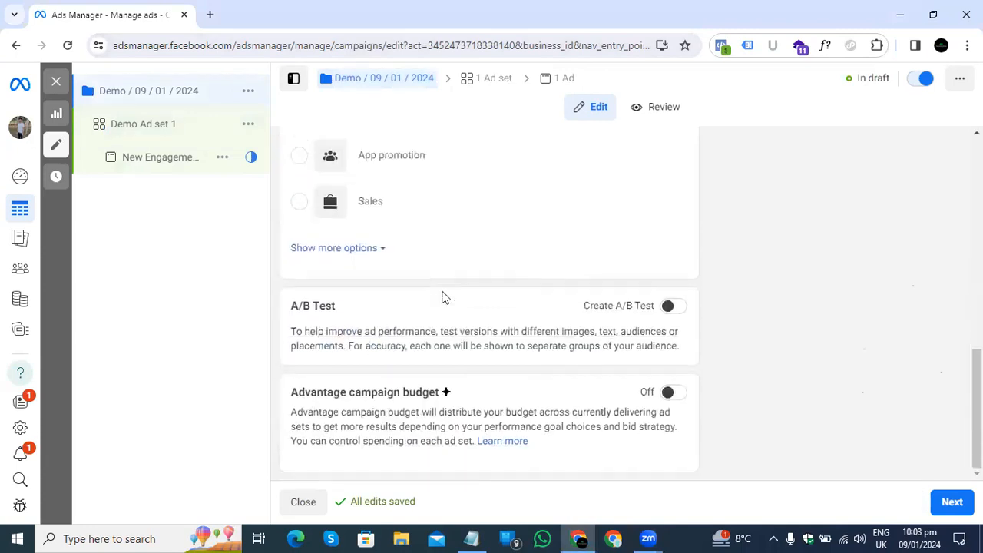
drag(292, 392, 649, 391)
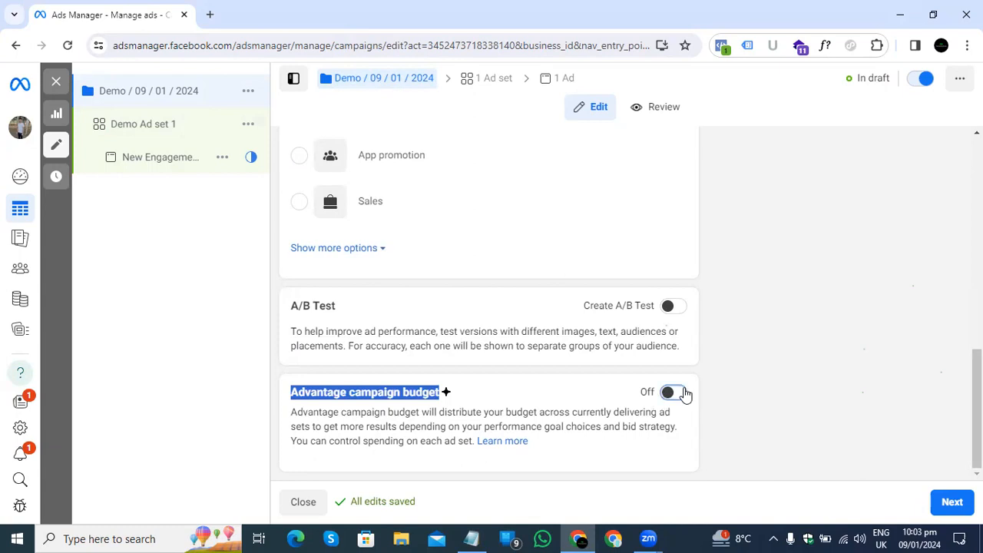
click(674, 392)
scroll(448, 406, down, 2)
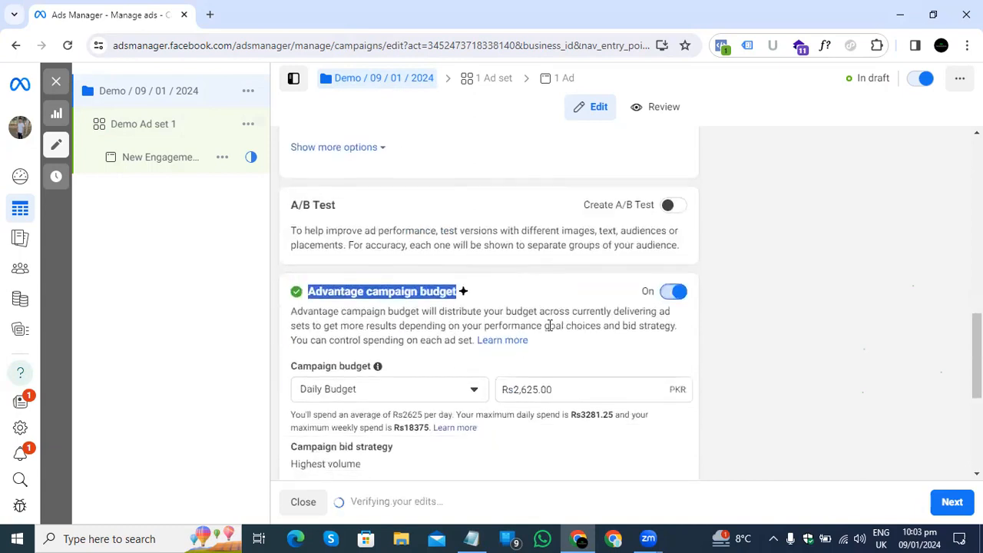
scroll(558, 301, down, 2)
drag(560, 297, 456, 298)
text(500)
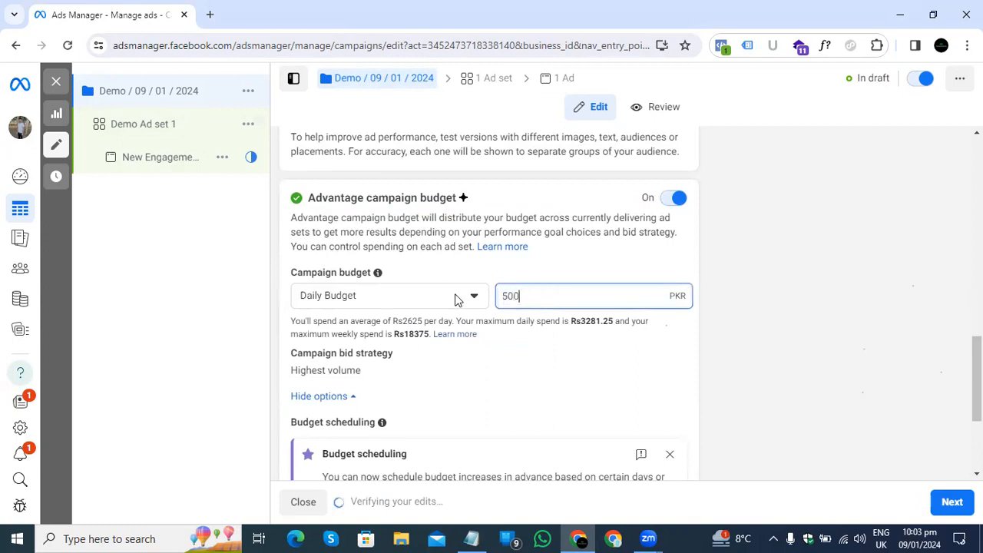
Examine Demo Ad set 1's Budget & schedule section and highlight the note about the budget being managed at campaign level.
click(164, 135)
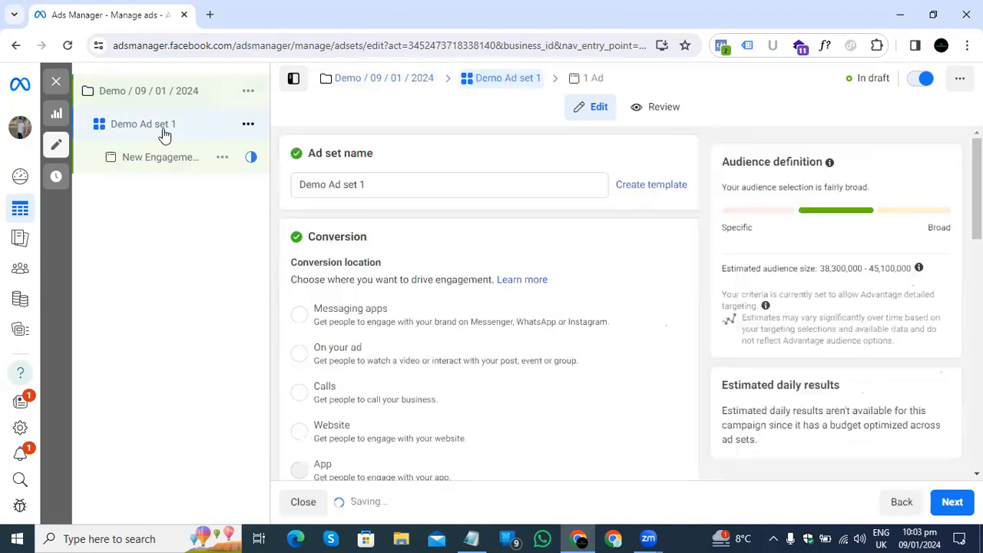
scroll(381, 290, down, 2)
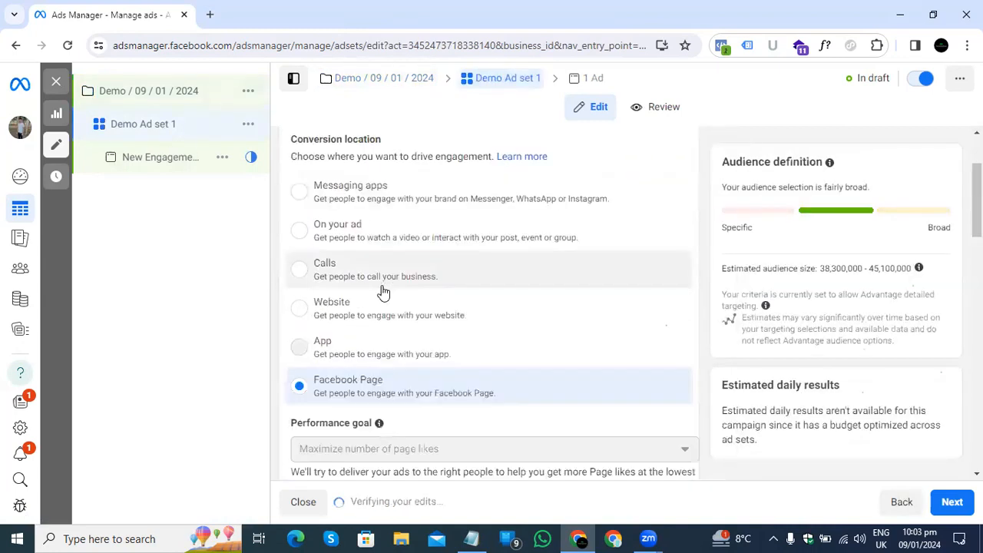
scroll(381, 290, down, 7)
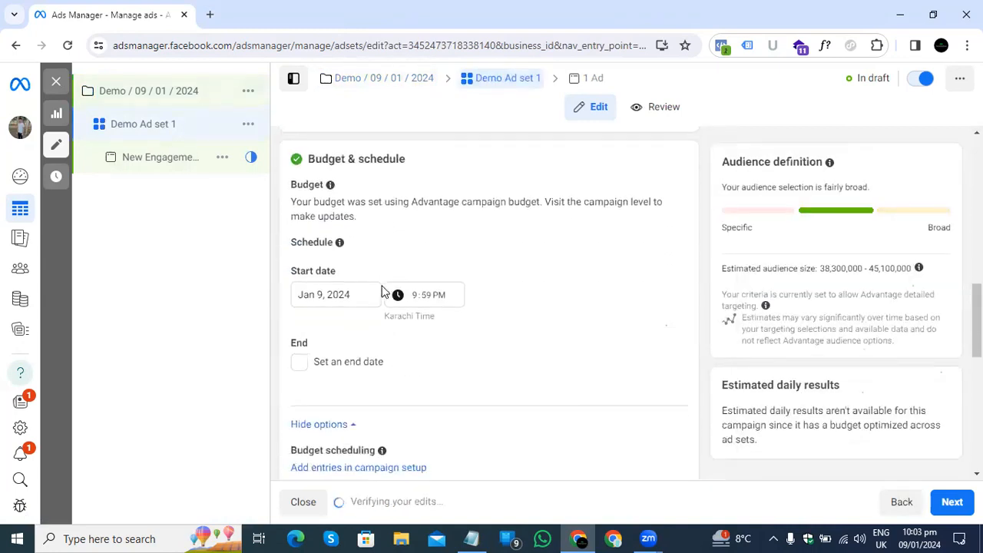
drag(307, 159, 425, 165)
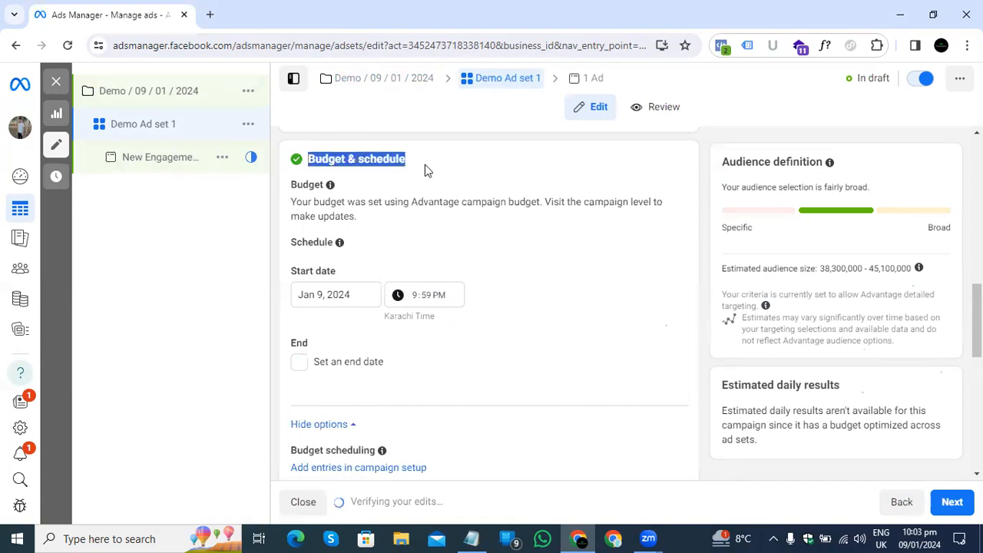
drag(292, 202, 571, 201)
drag(388, 234, 606, 216)
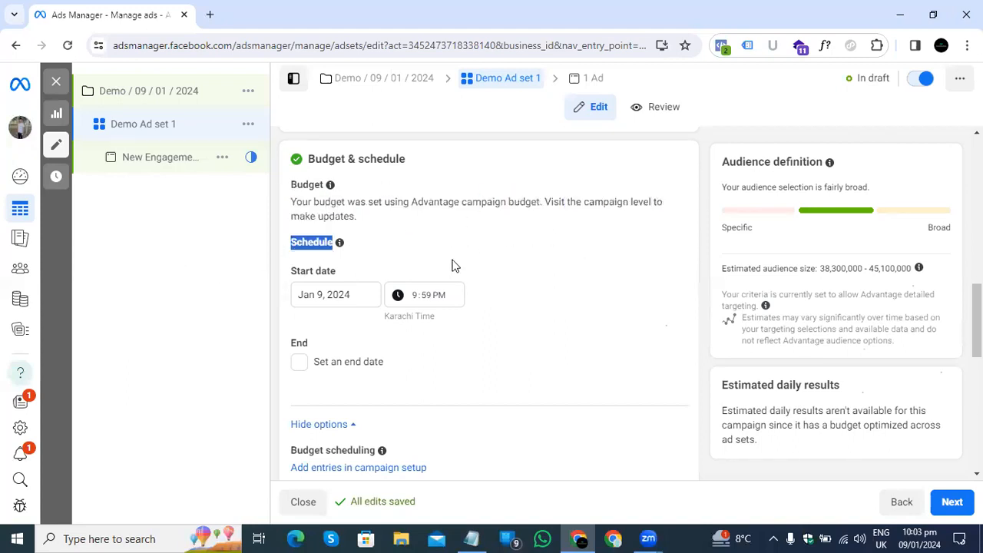
drag(310, 204, 669, 241)
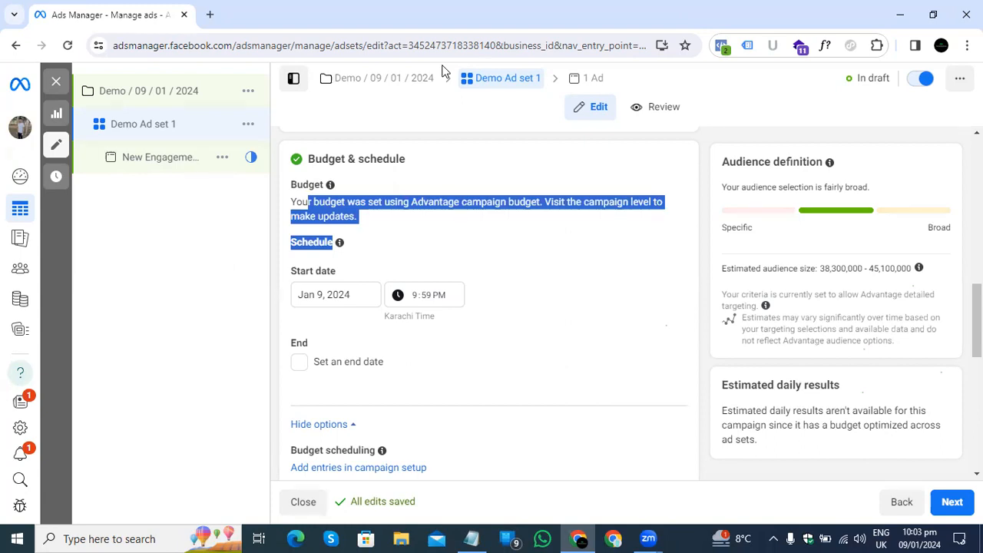
click(671, 142)
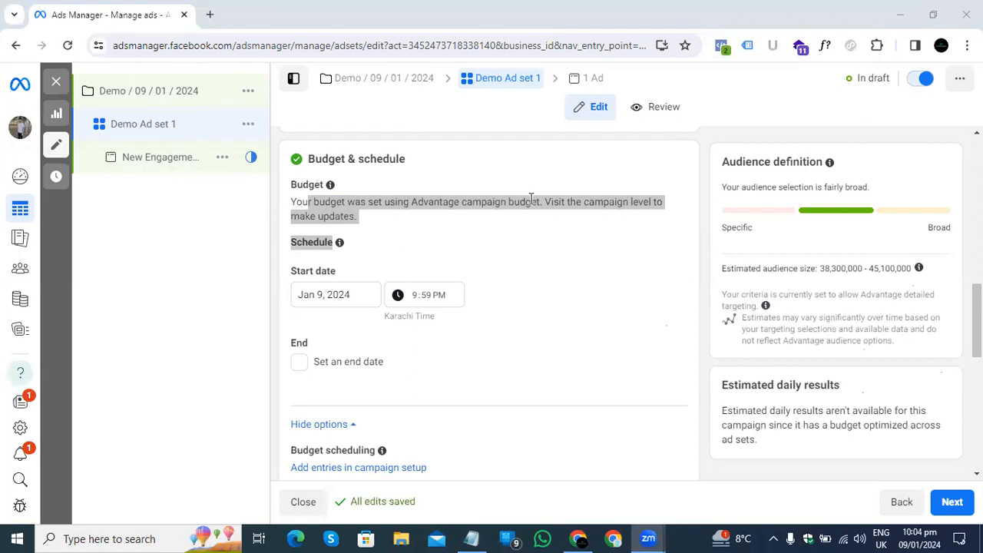
click(531, 200)
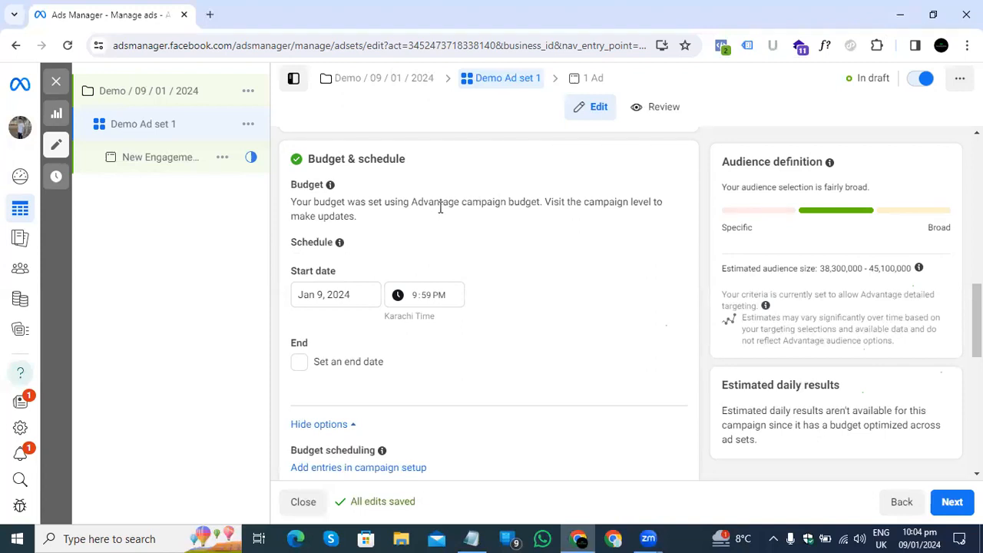
drag(361, 235, 286, 209)
click(318, 210)
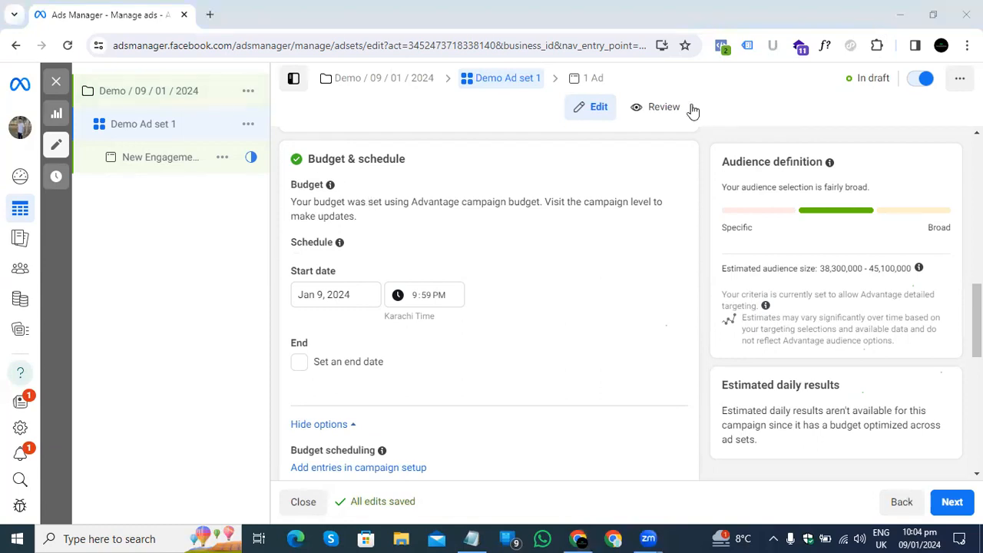
Return to the campaign settings and turn off Advantage campaign budget.
click(150, 96)
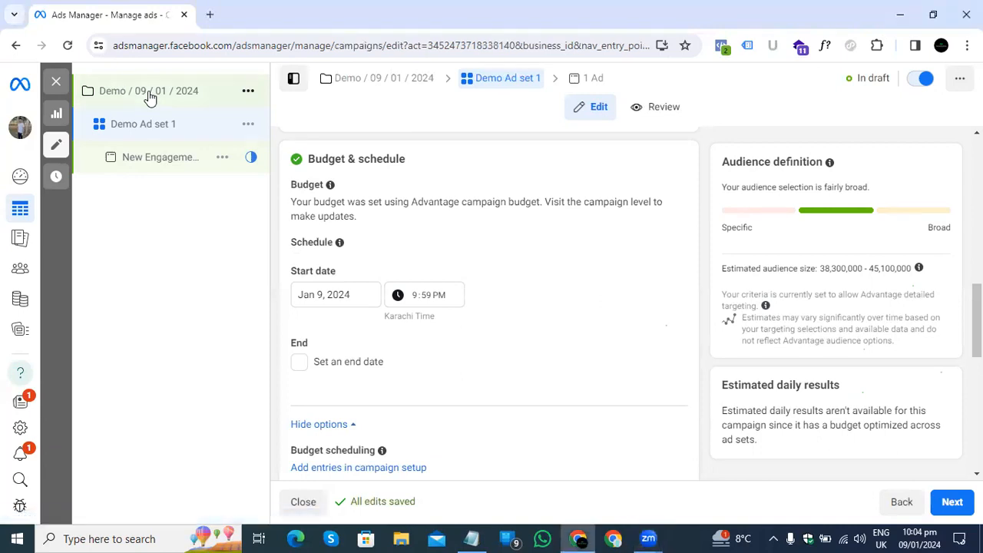
scroll(437, 364, down, 10)
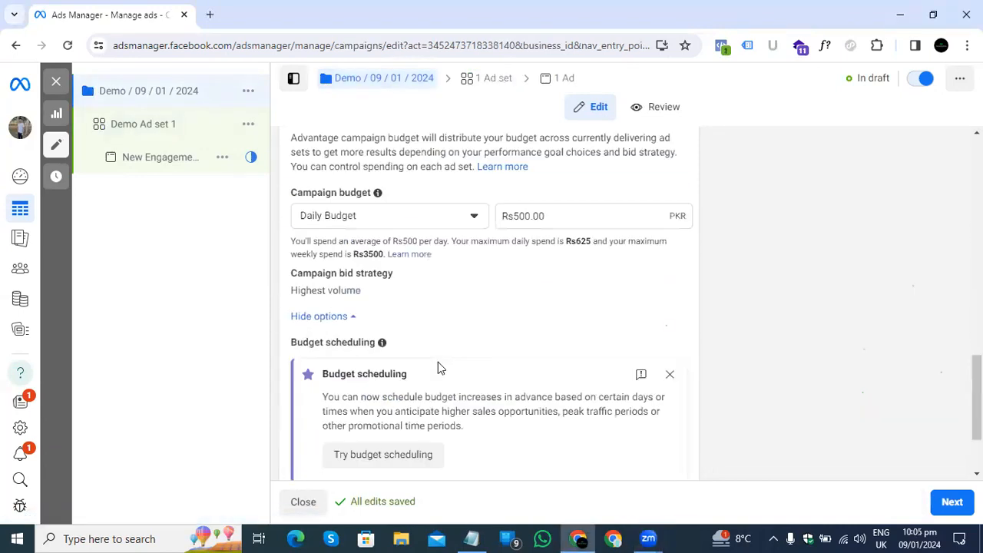
scroll(438, 368, up, 2)
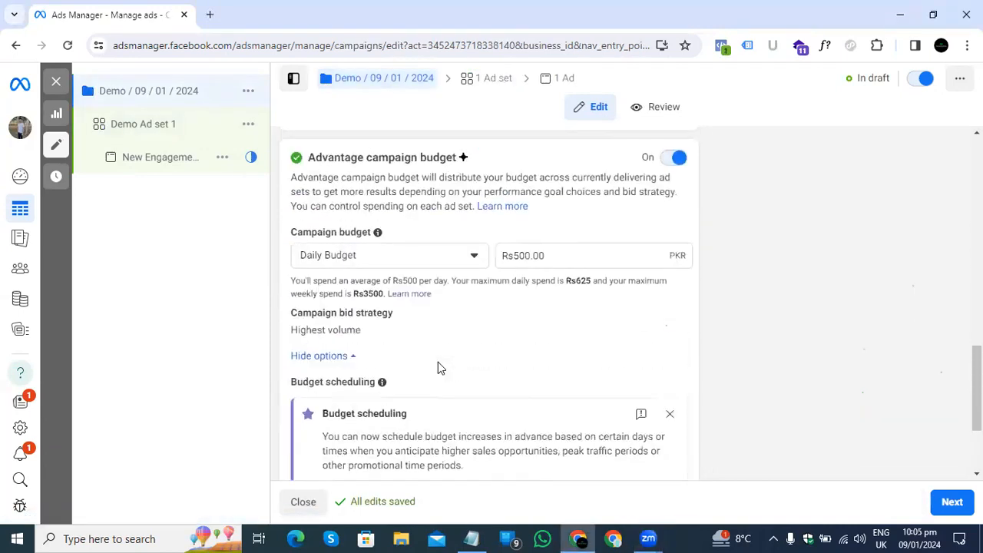
click(670, 162)
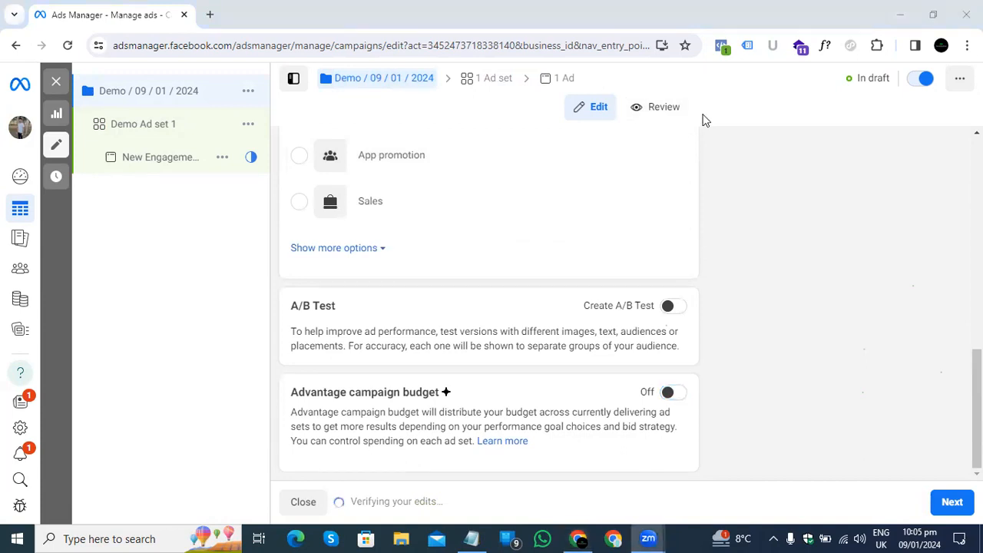
Set Demo Ad set 1's daily budget to Rs500 and highlight the entered amount.
click(151, 135)
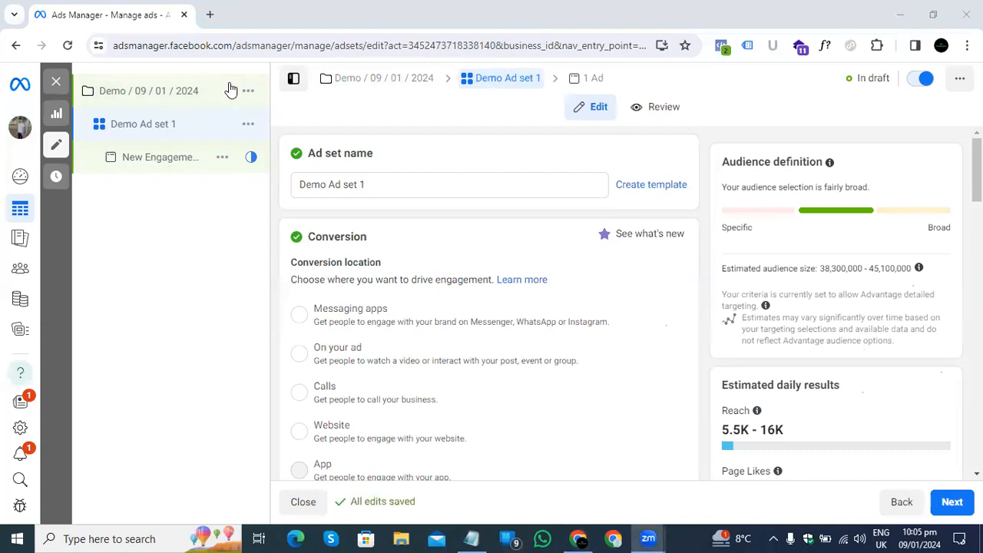
scroll(514, 351, down, 10)
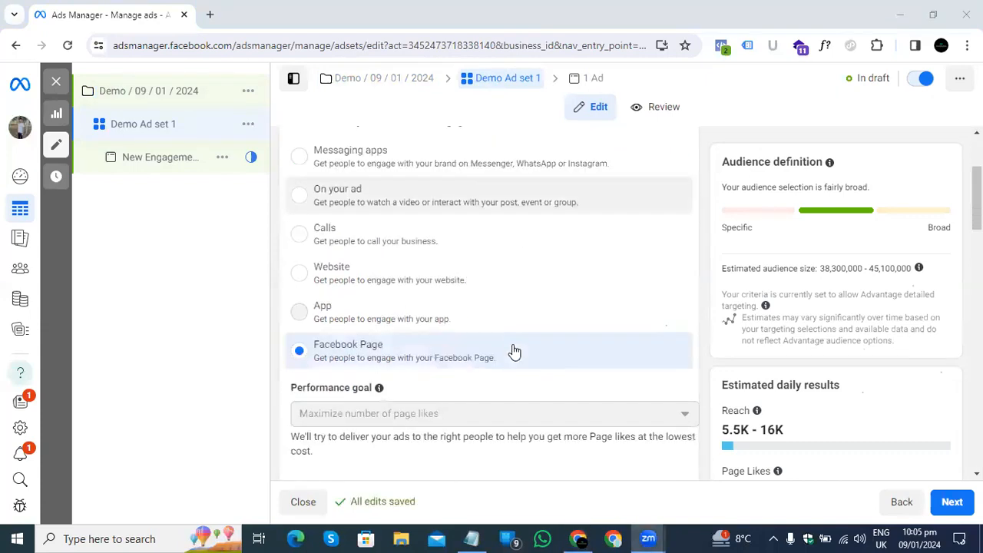
scroll(514, 351, down, 3)
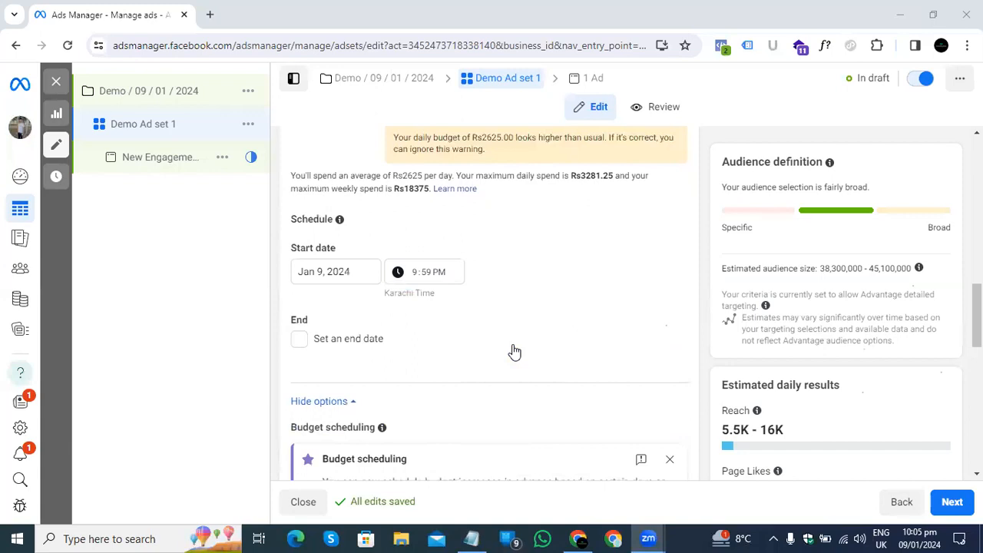
scroll(502, 283, up, 2)
drag(467, 246, 292, 234)
text(500)
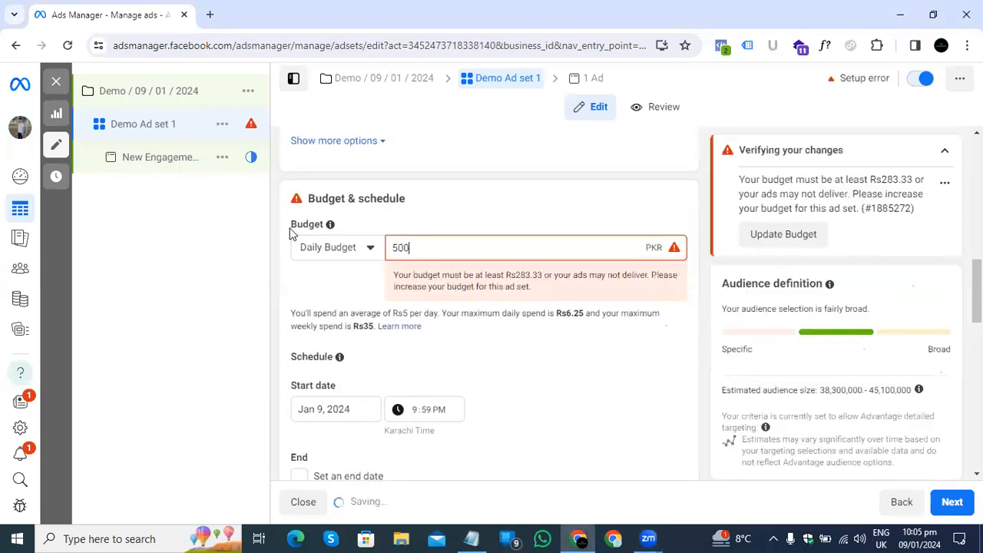
click(436, 199)
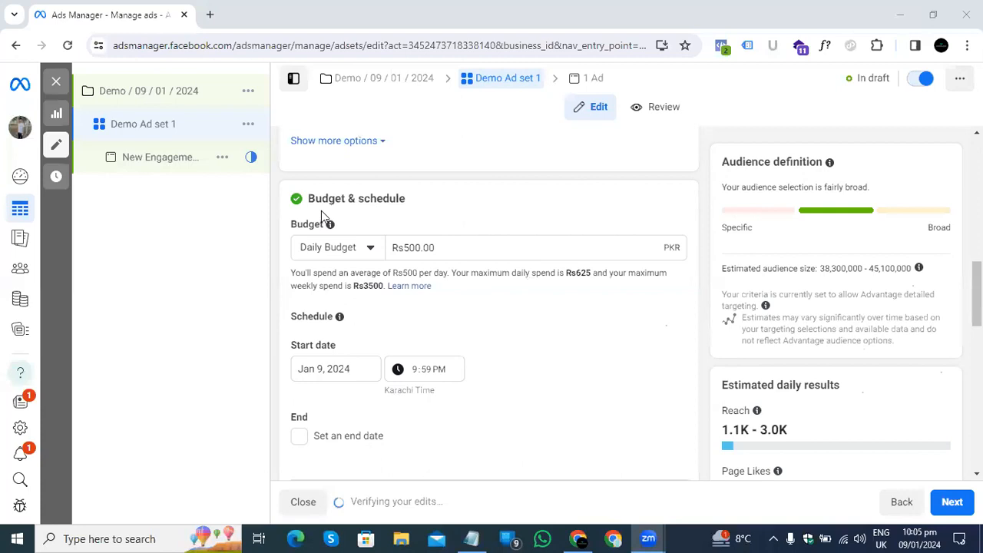
drag(447, 253, 381, 255)
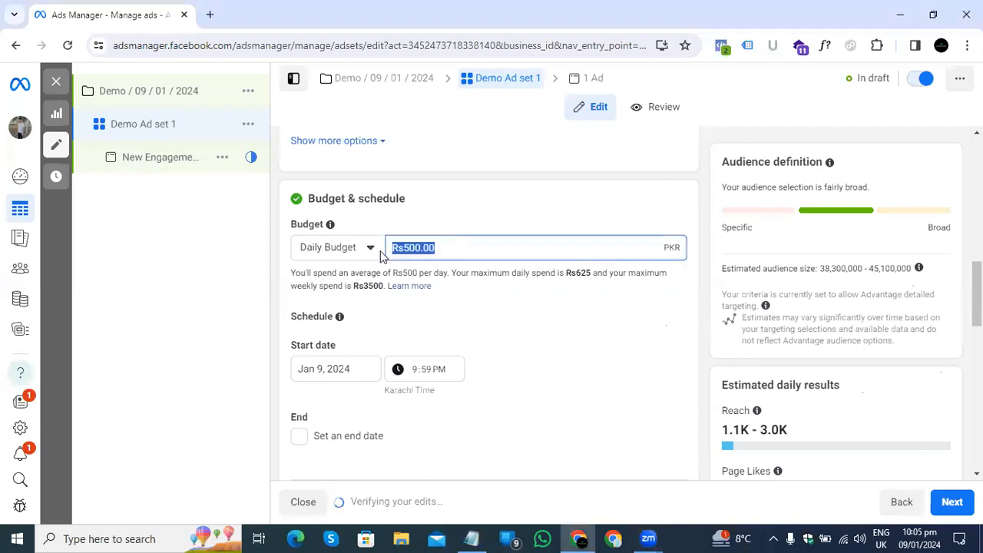
click(518, 325)
Enable the end date option in the ad set's schedule and clear it again.
scroll(476, 330, down, 1)
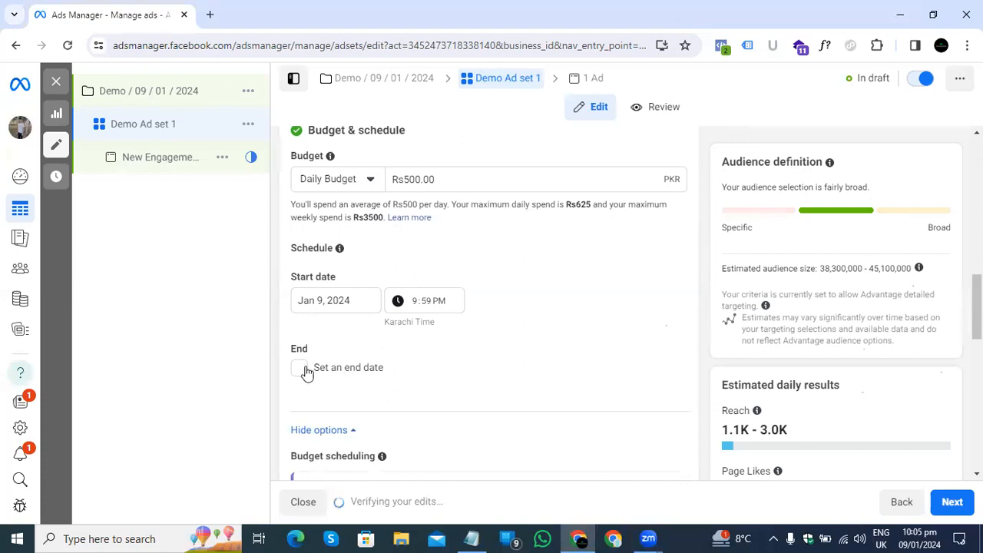
click(300, 372)
click(300, 371)
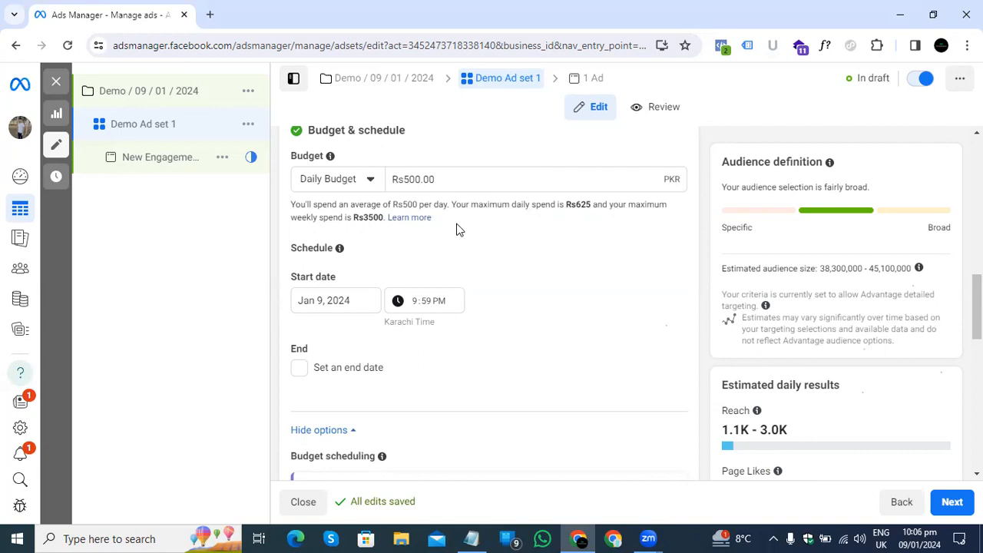
Highlight Demo Ad set 1's daily budget amount and dismiss the Budget scheduling tip below the schedule.
drag(471, 177, 374, 182)
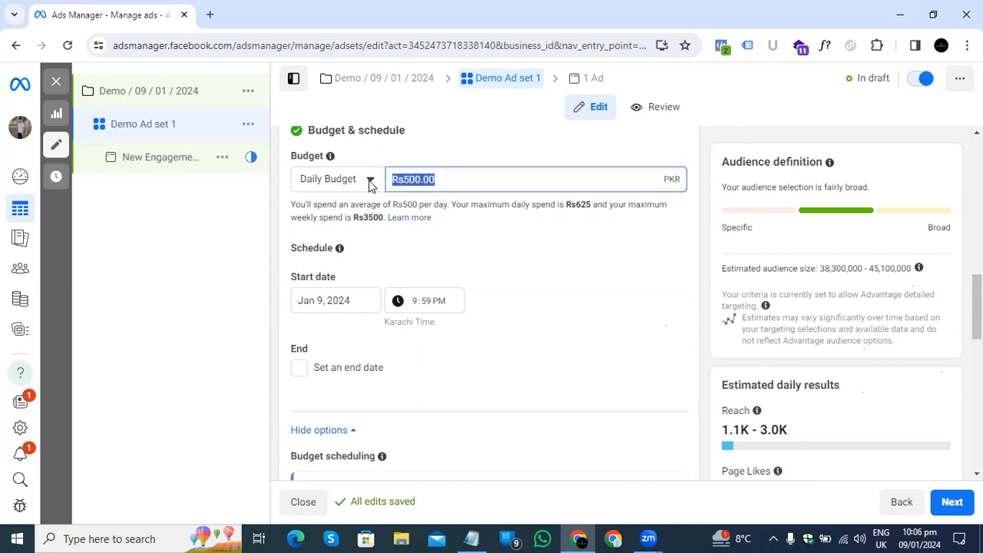
click(508, 271)
scroll(508, 271, down, 1)
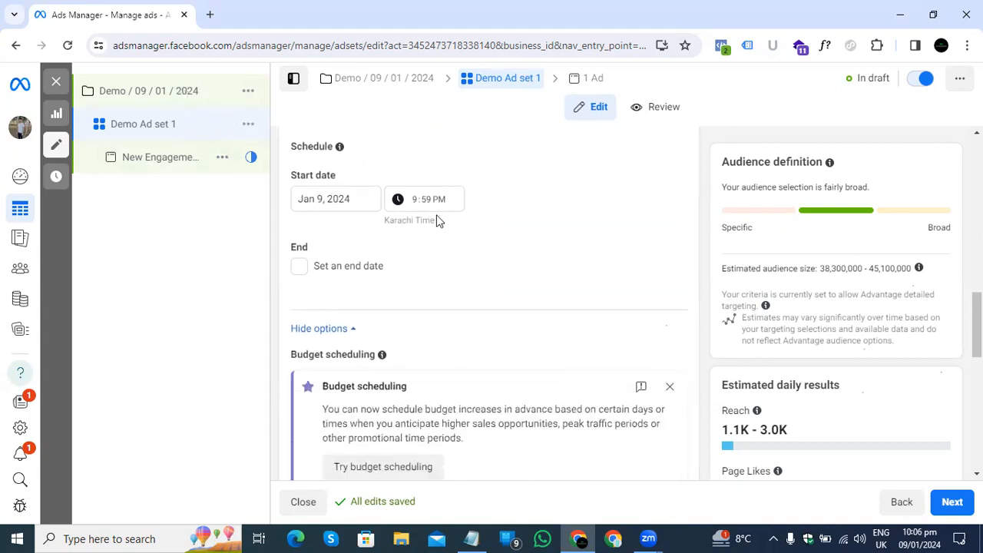
scroll(421, 288, down, 1)
scroll(421, 288, down, 2)
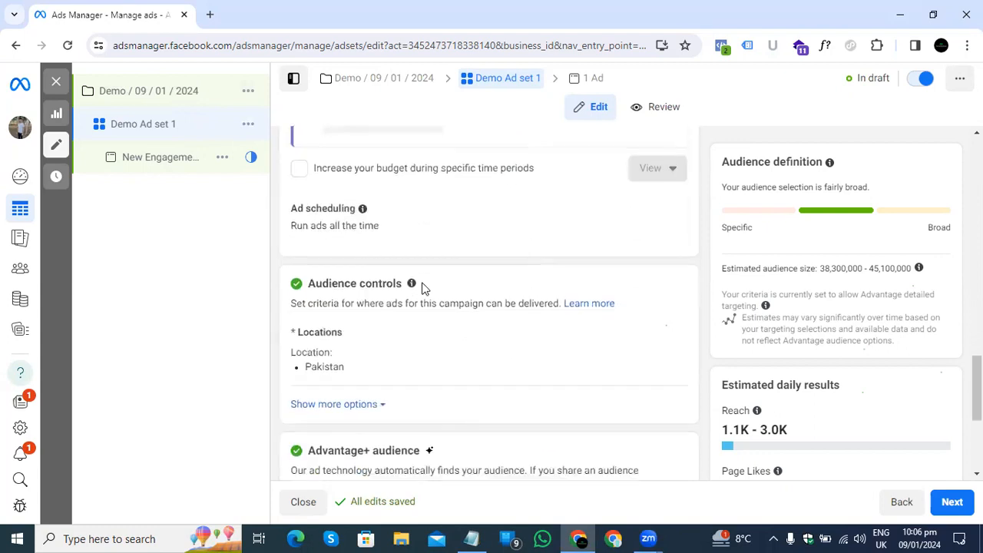
scroll(421, 288, up, 2)
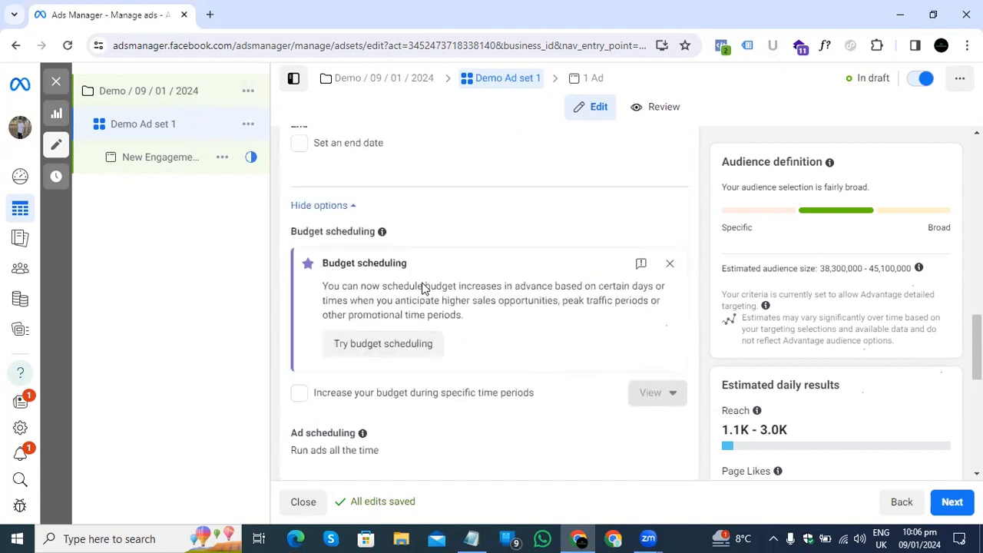
click(672, 266)
Examine the ad set's Audience controls and Advantage+ audience sections, highlighting their headings.
scroll(574, 278, down, 2)
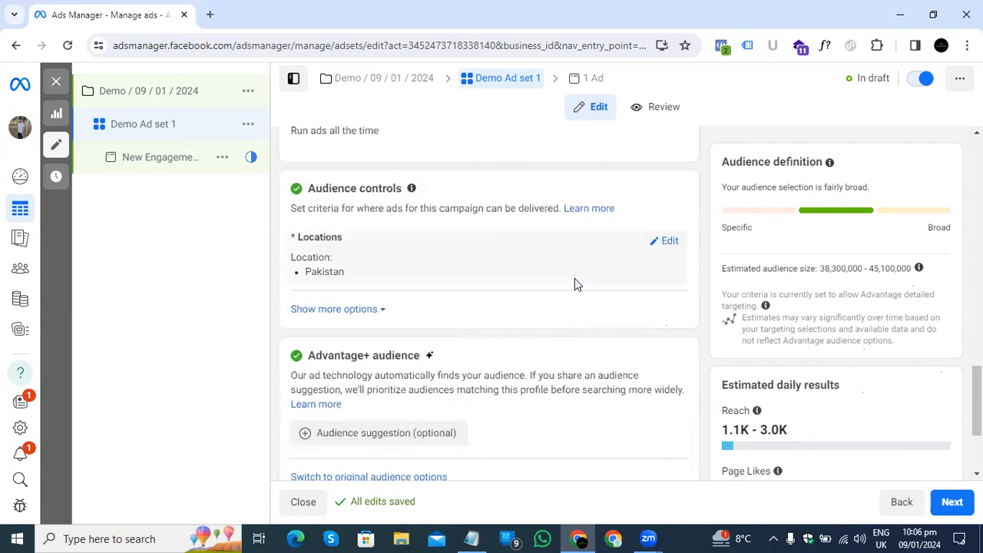
drag(307, 190, 402, 184)
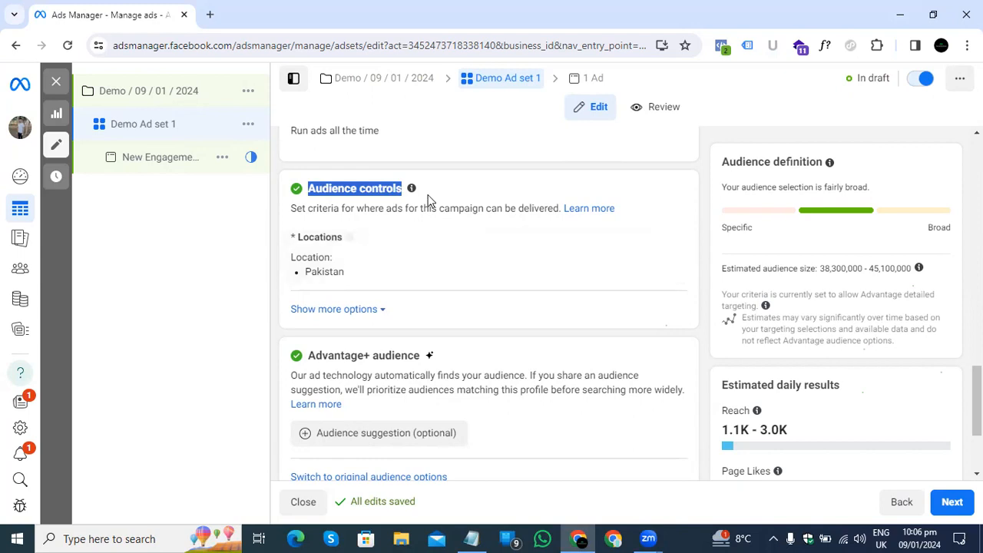
scroll(427, 201, down, 2)
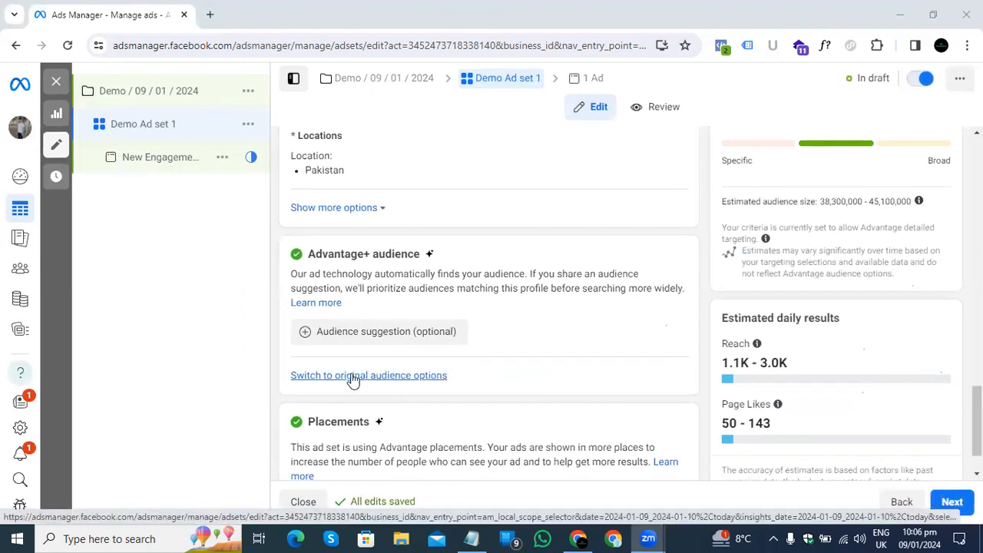
scroll(351, 379, up, 1)
scroll(352, 380, up, 2)
scroll(408, 386, down, 1)
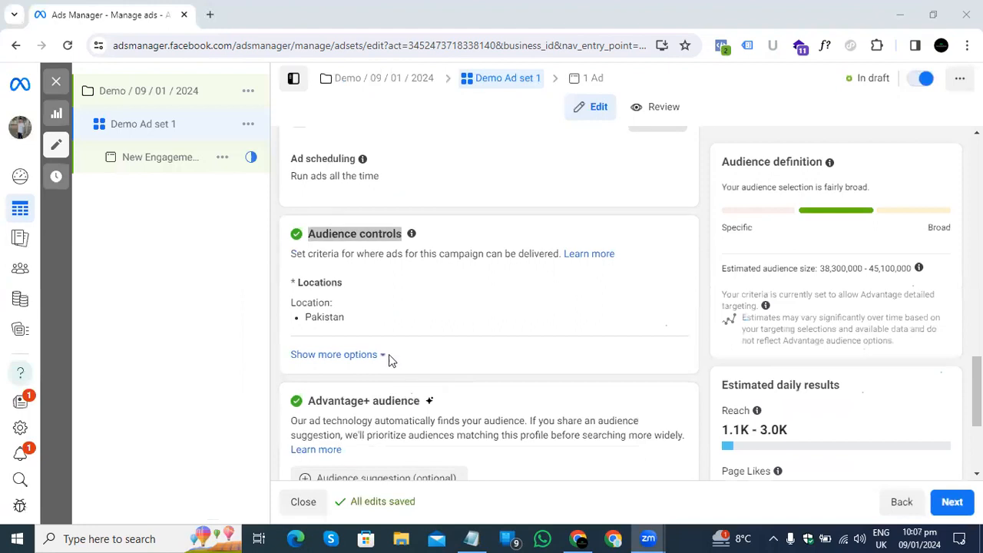
scroll(415, 291, down, 1)
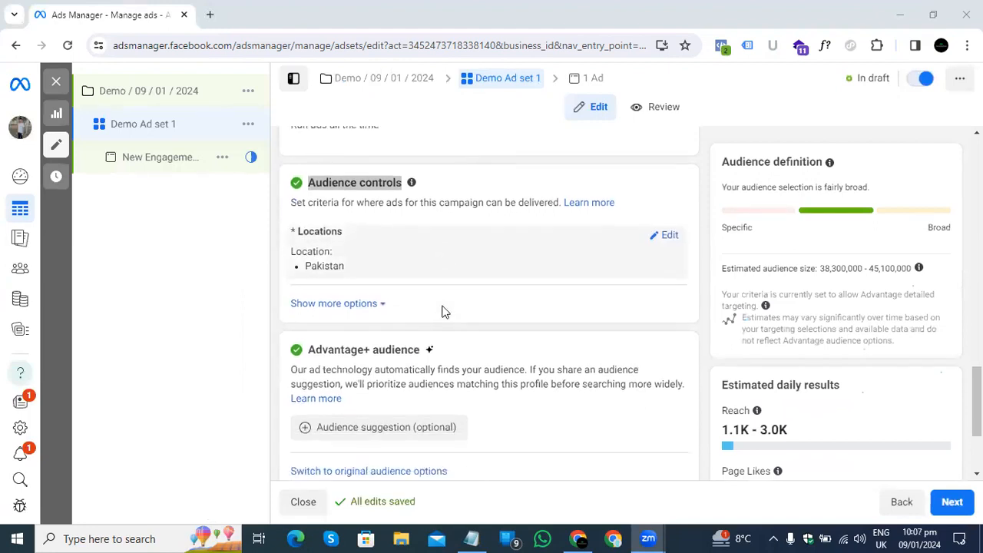
click(347, 189)
click(347, 189)
scroll(392, 318, down, 1)
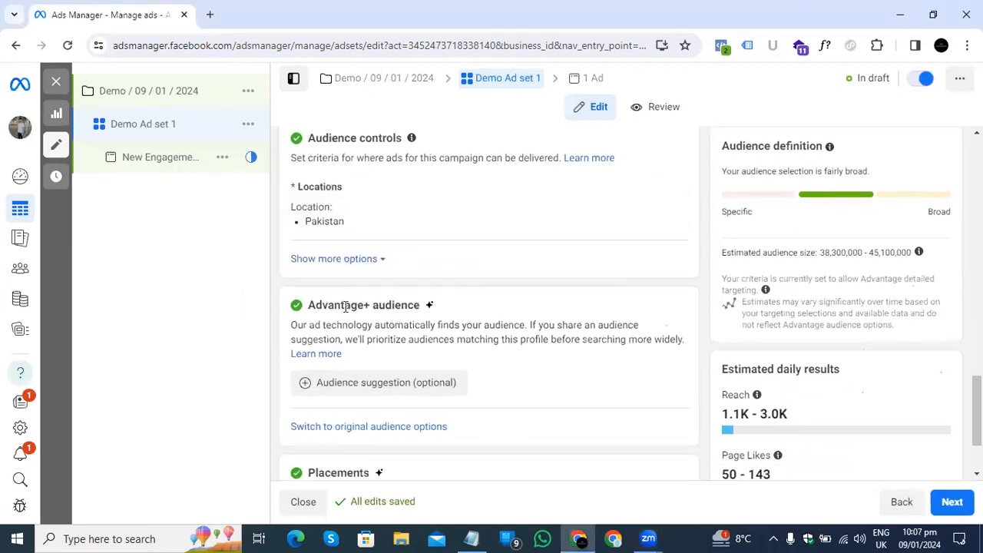
drag(345, 306, 418, 307)
click(416, 308)
scroll(416, 309, down, 1)
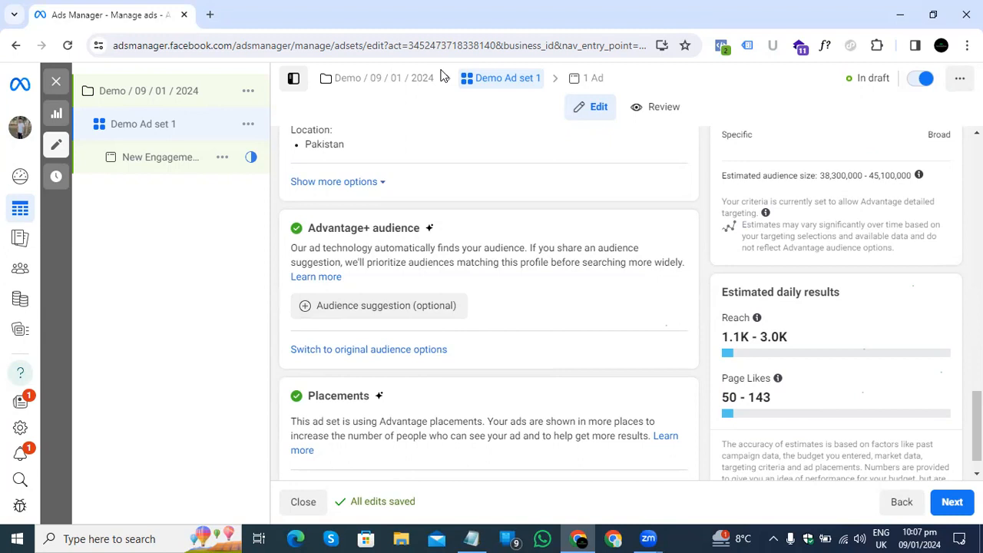
Switch the ad set from Advantage+ audience to the original audience options.
click(344, 352)
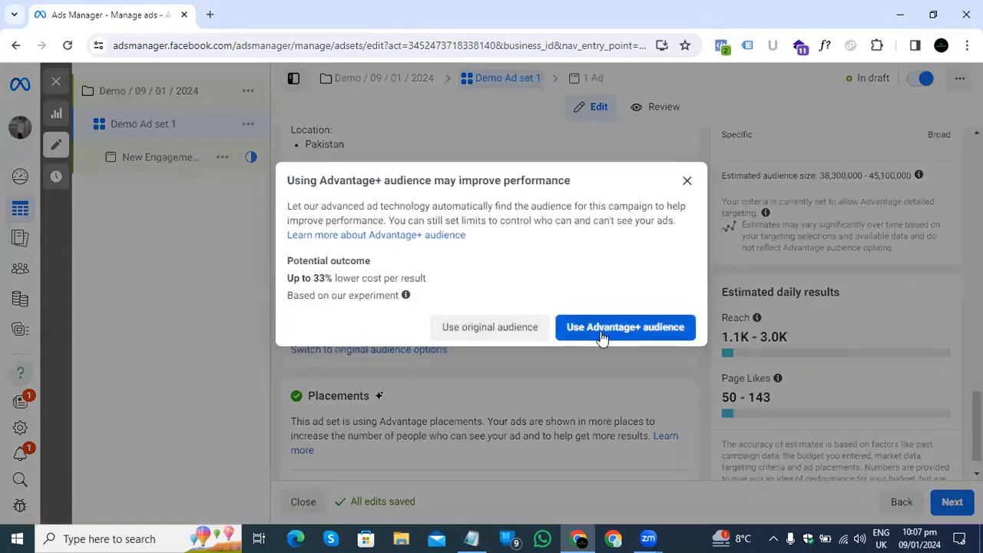
click(474, 330)
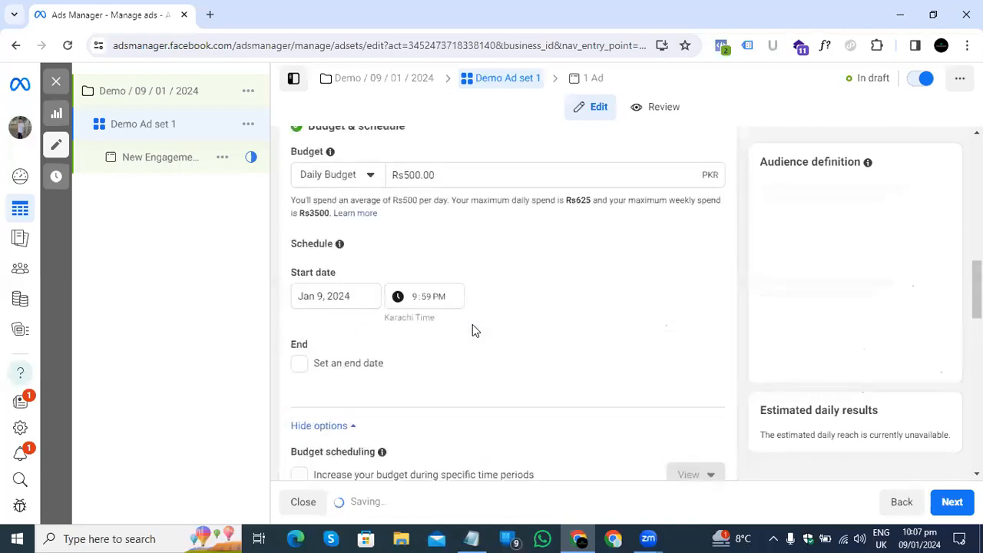
scroll(472, 330, up, 2)
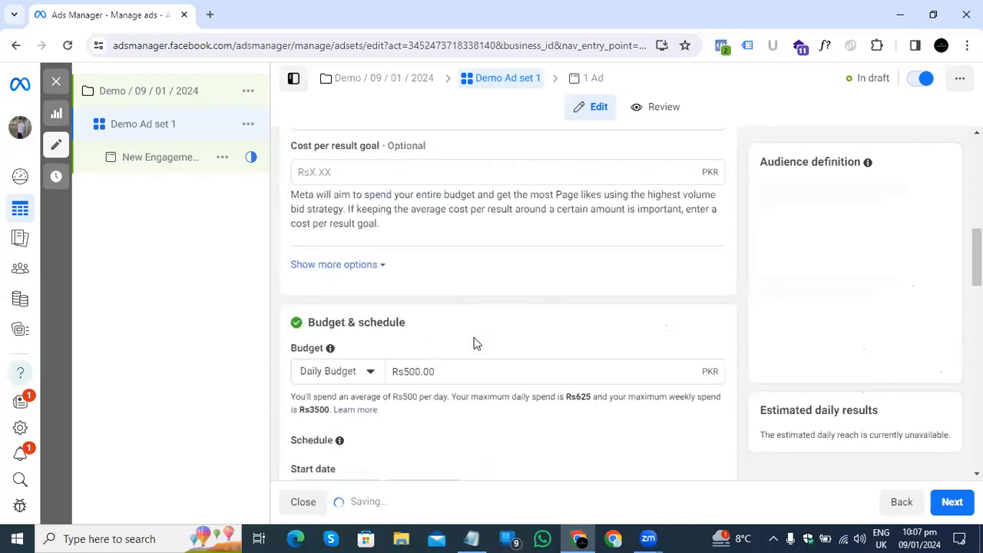
scroll(474, 344, up, 7)
scroll(476, 345, down, 2)
scroll(420, 342, down, 7)
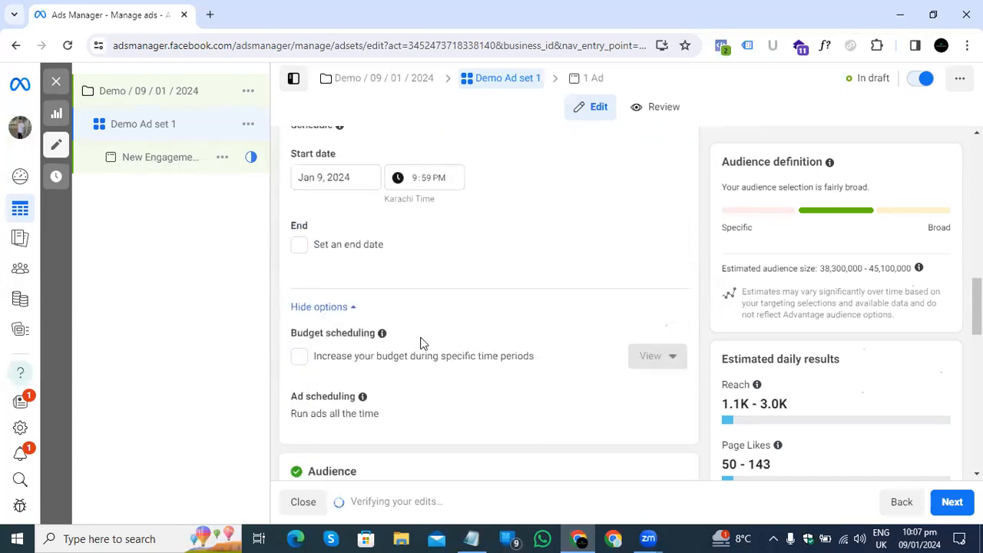
Examine the Audience section's custom audiences, locations, age, gender, detailed targeting and languages settings.
scroll(422, 344, down, 5)
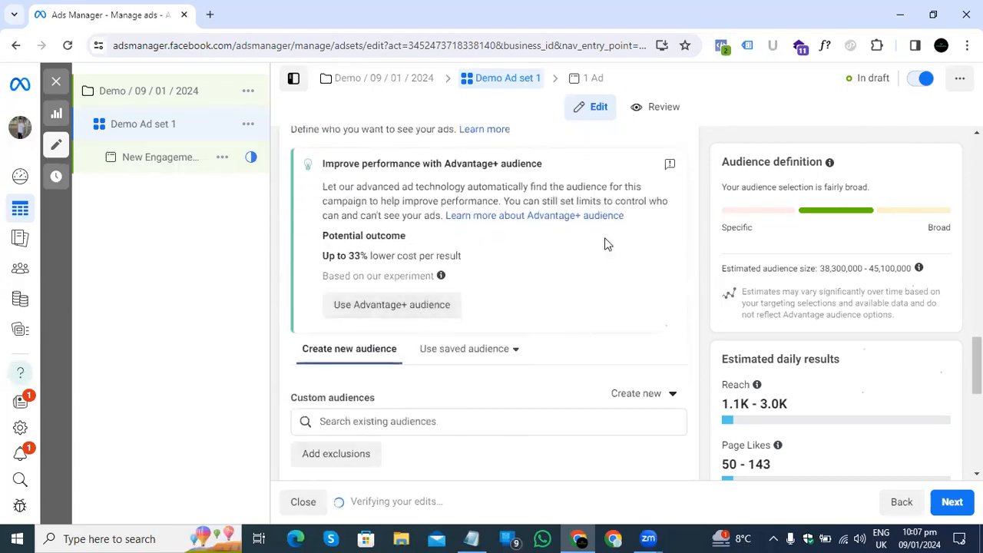
scroll(603, 246, up, 1)
drag(307, 208, 364, 211)
scroll(365, 211, down, 3)
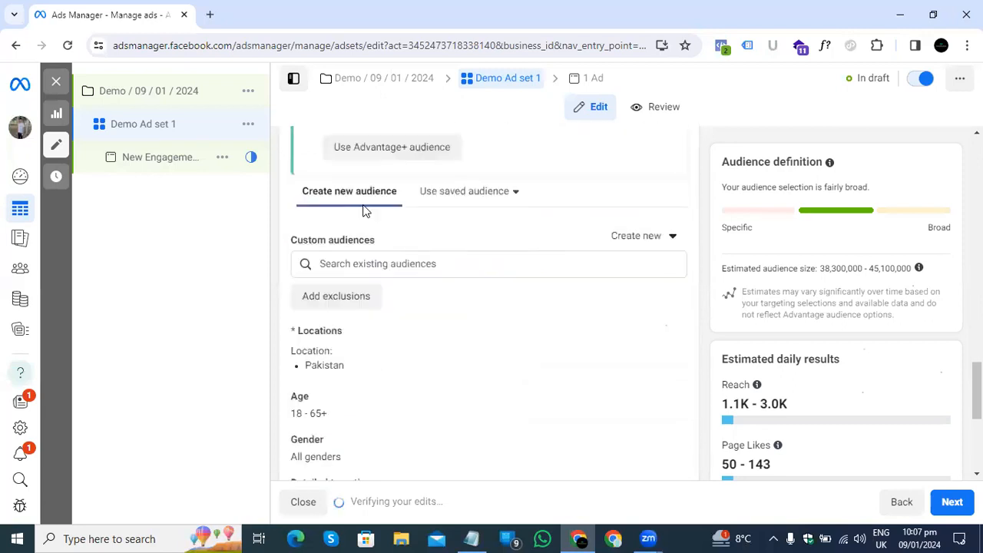
scroll(365, 211, down, 1)
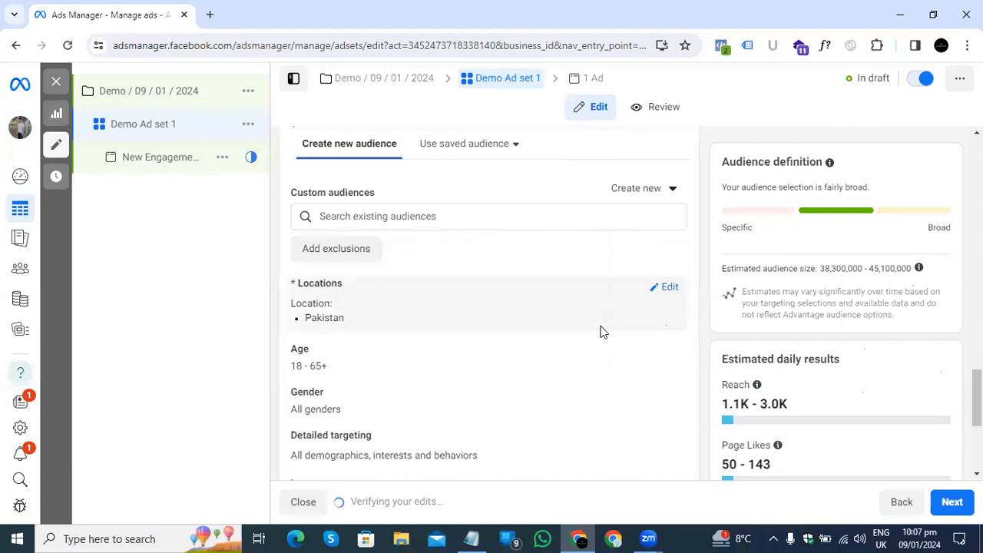
scroll(601, 331, down, 2)
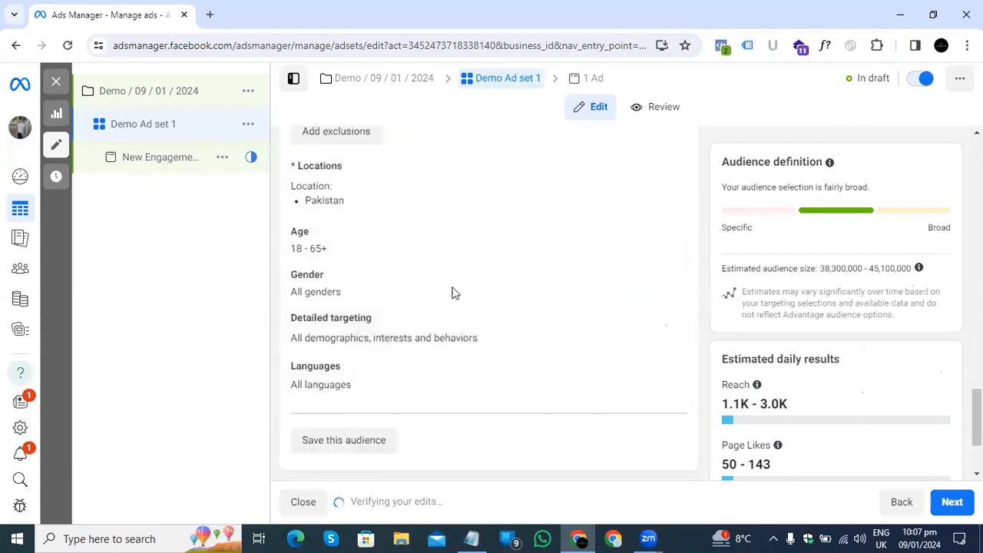
scroll(463, 269, up, 2)
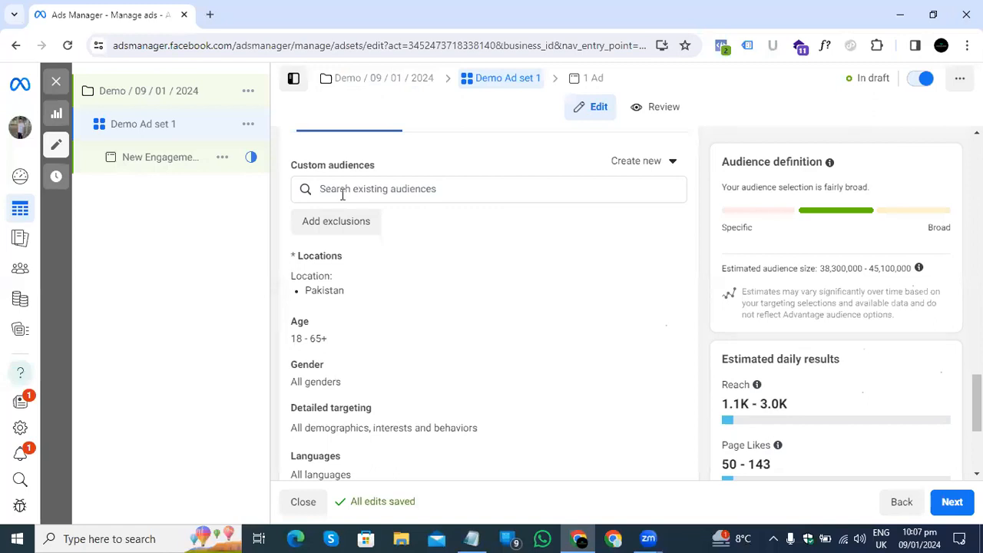
scroll(380, 266, down, 1)
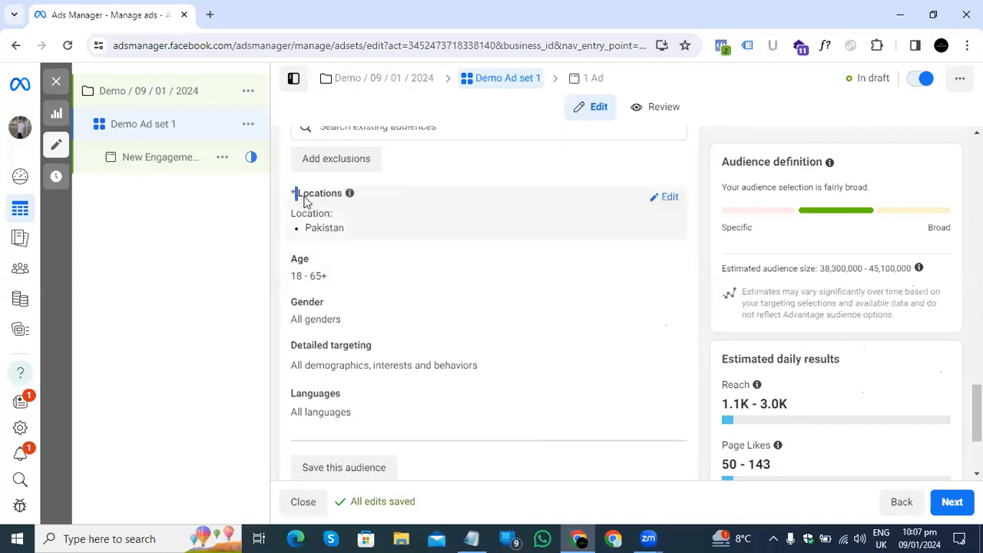
Highlight the Locations heading, open the audience locations for editing and remove Pakistan.
drag(305, 201, 342, 202)
mouse_move(344, 203)
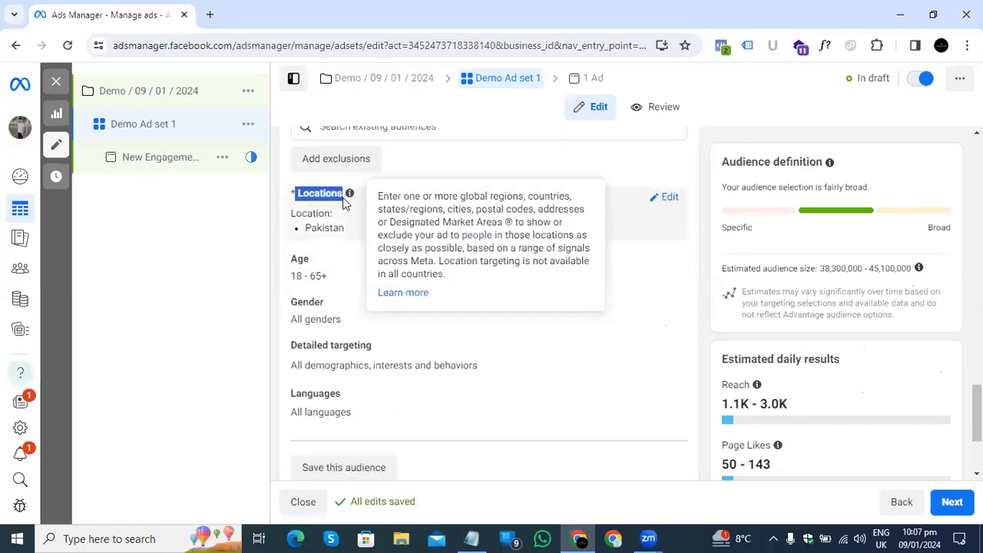
click(665, 201)
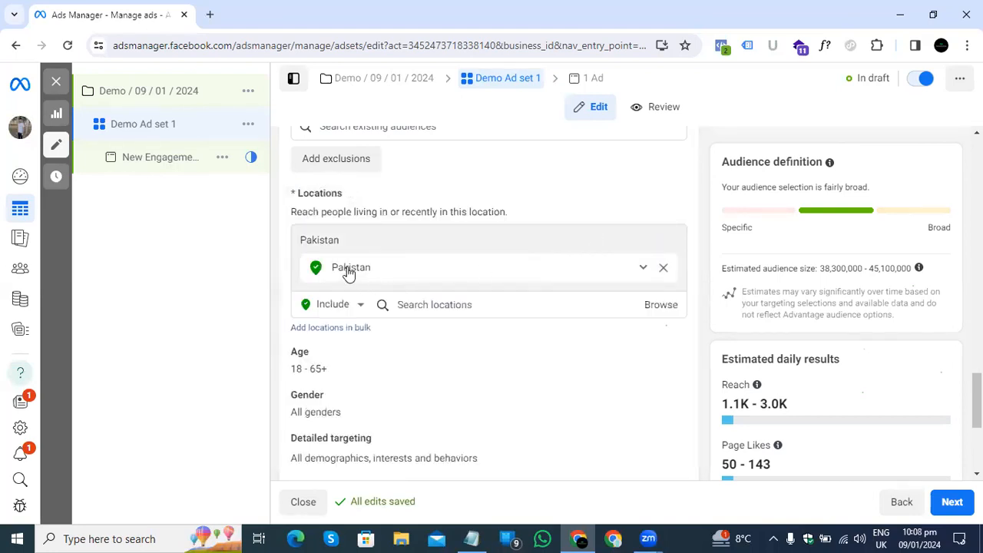
click(662, 272)
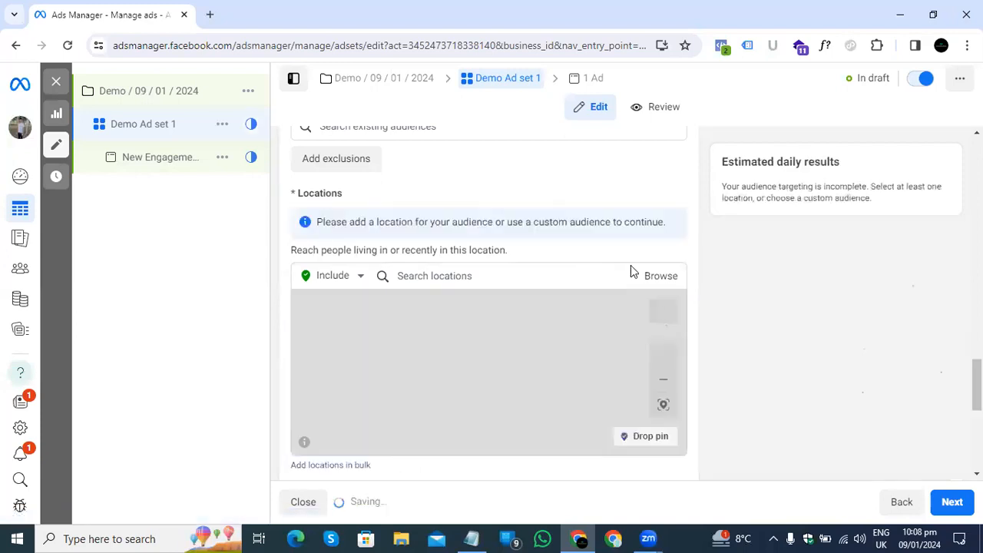
Add the cities Lahore, Punjab and Islamabad, Islamabad Capital Territory as included audience locations.
click(521, 276)
text(lahore)
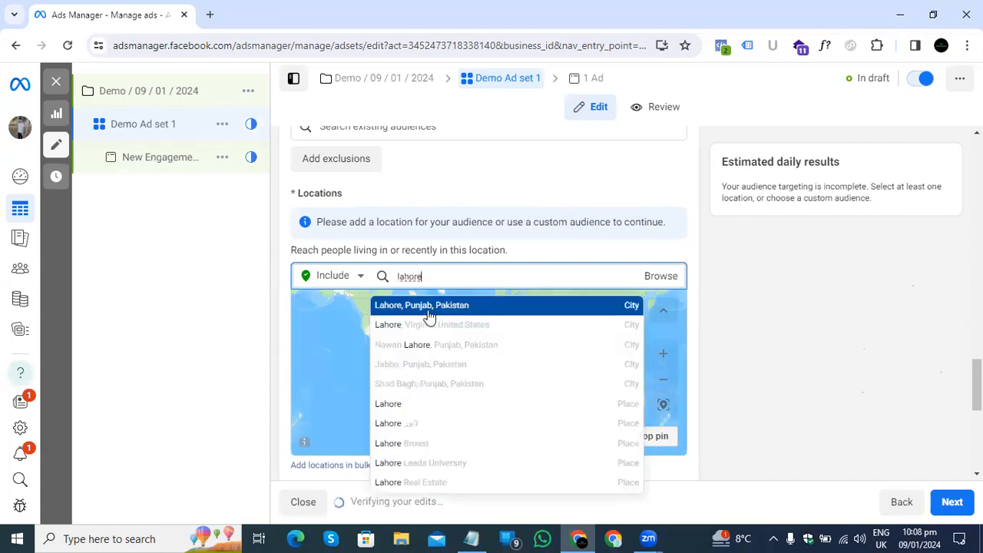
click(429, 305)
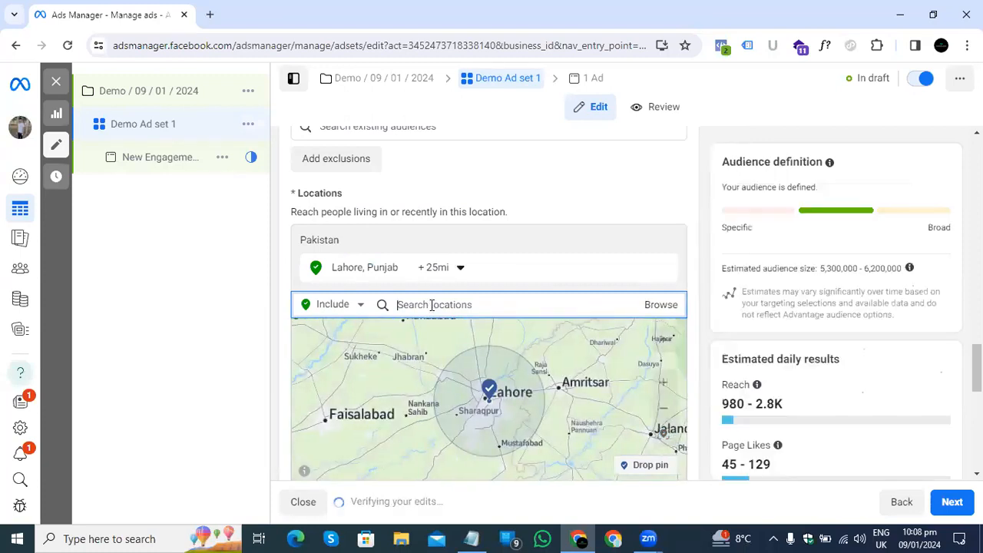
click(432, 305)
text(islamabd)
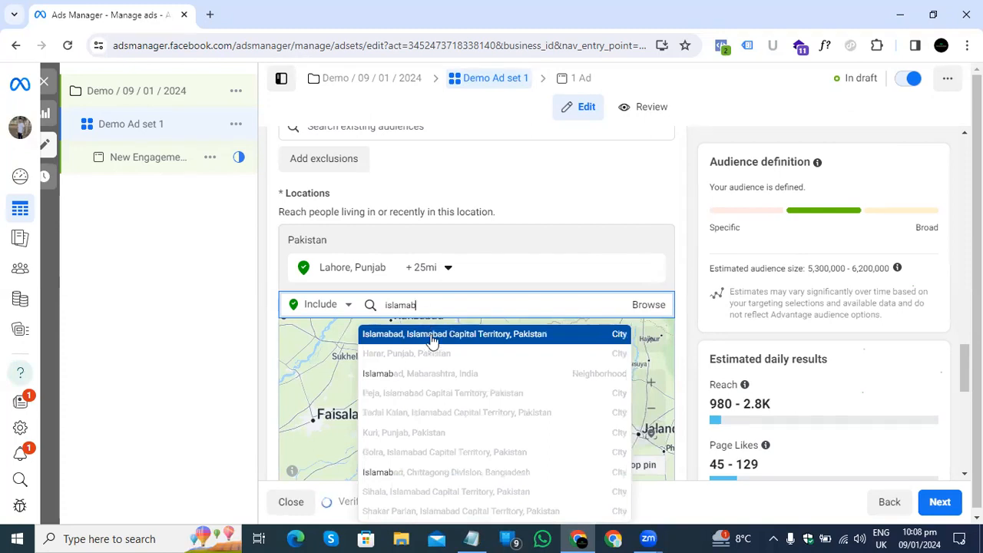
click(432, 336)
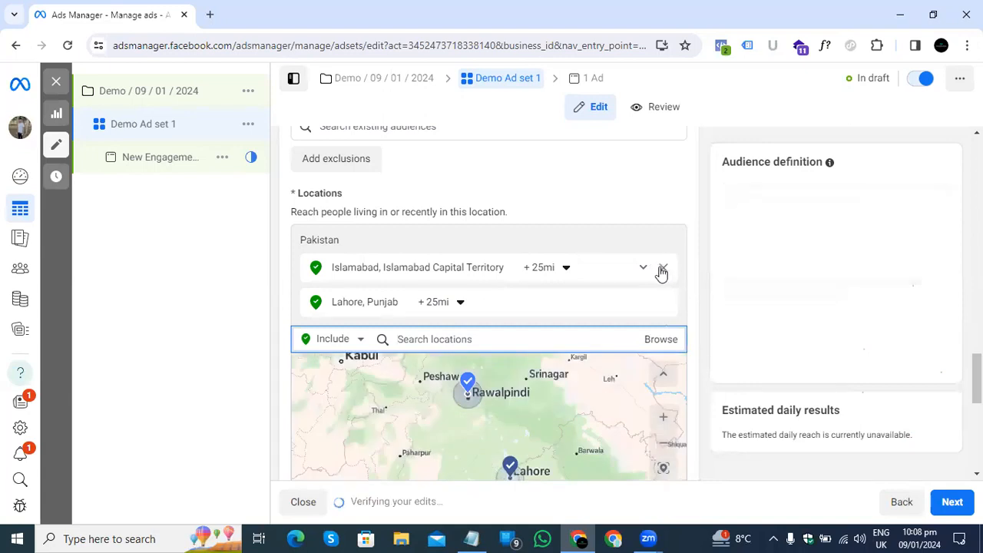
Remove Islamabad and Lahore from the included audience locations.
click(671, 274)
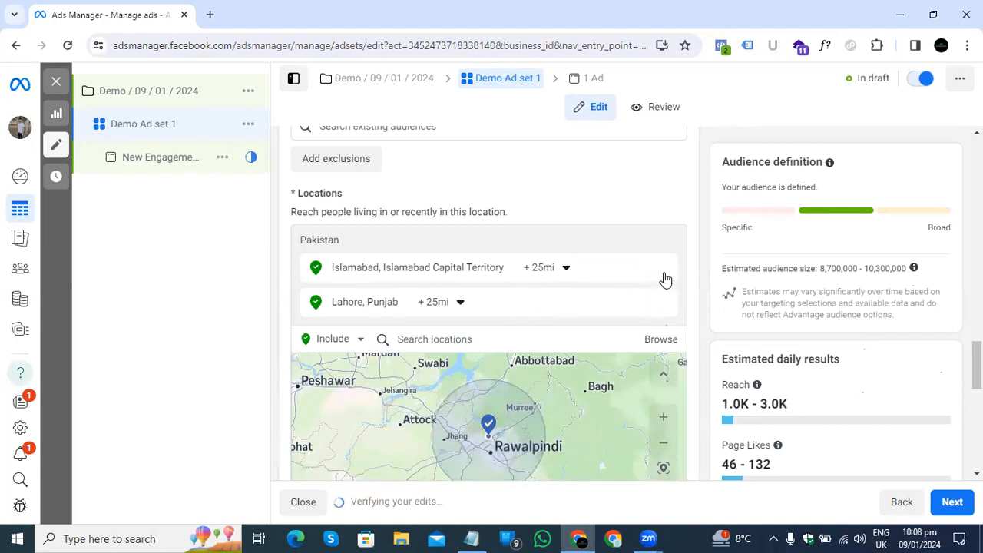
click(663, 269)
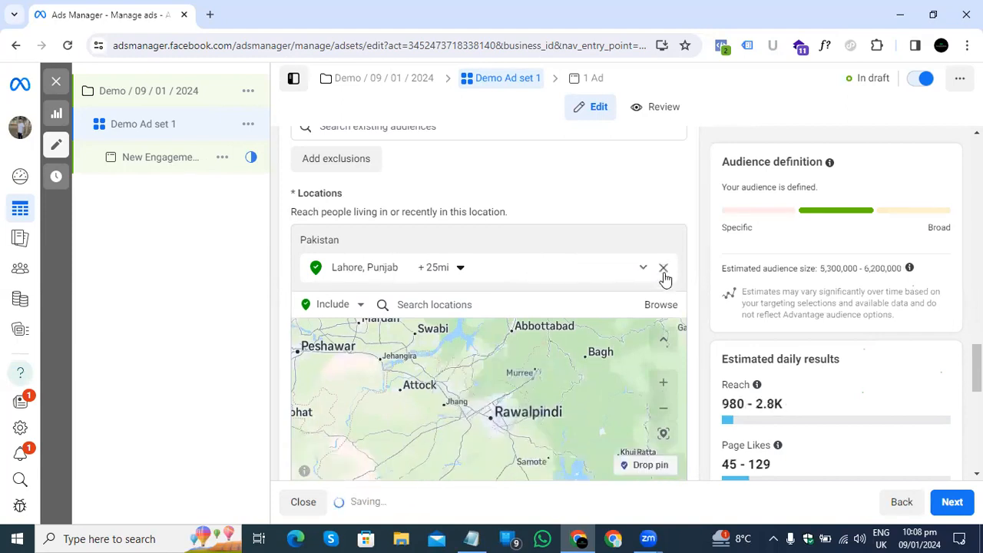
click(521, 303)
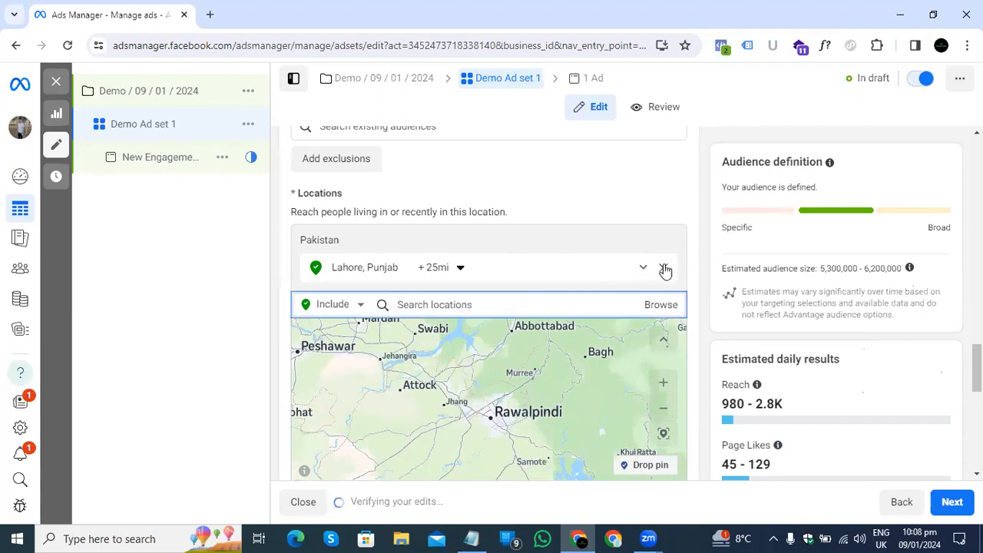
click(665, 271)
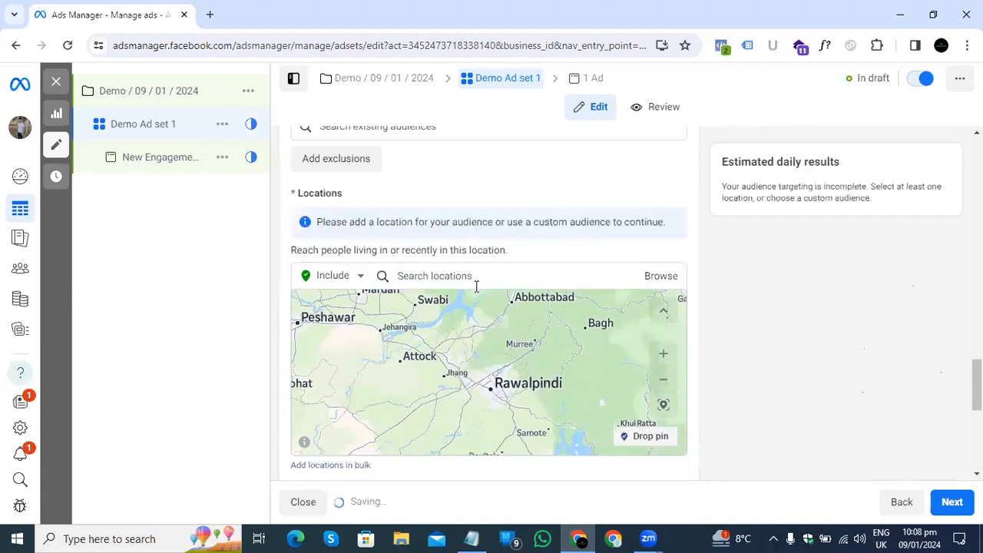
Add the city Multan, Punjab, Pakistan as an included audience location.
click(476, 281)
text(multan)
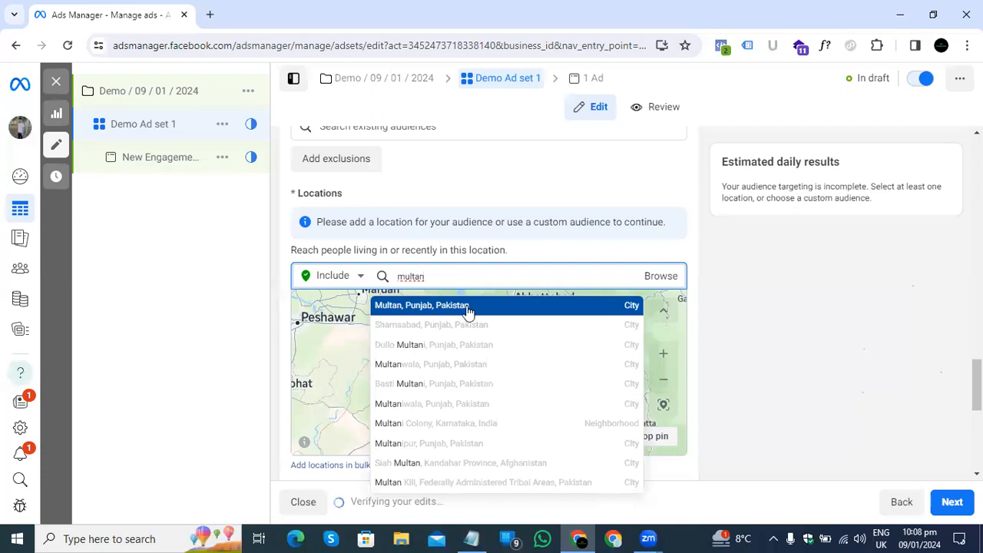
click(468, 307)
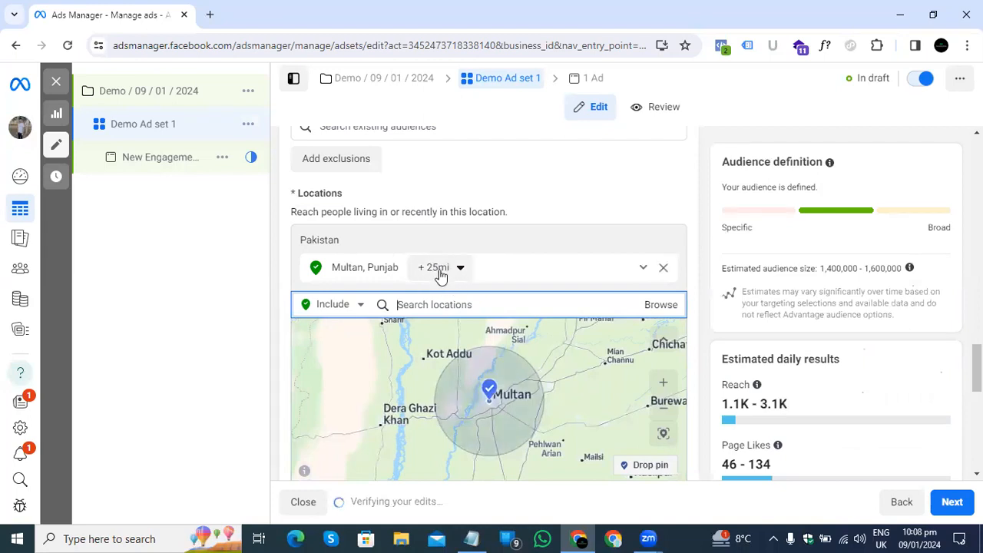
Examine the radius options for Multan, Punjab and the area its current radius covers on the locations map.
click(434, 272)
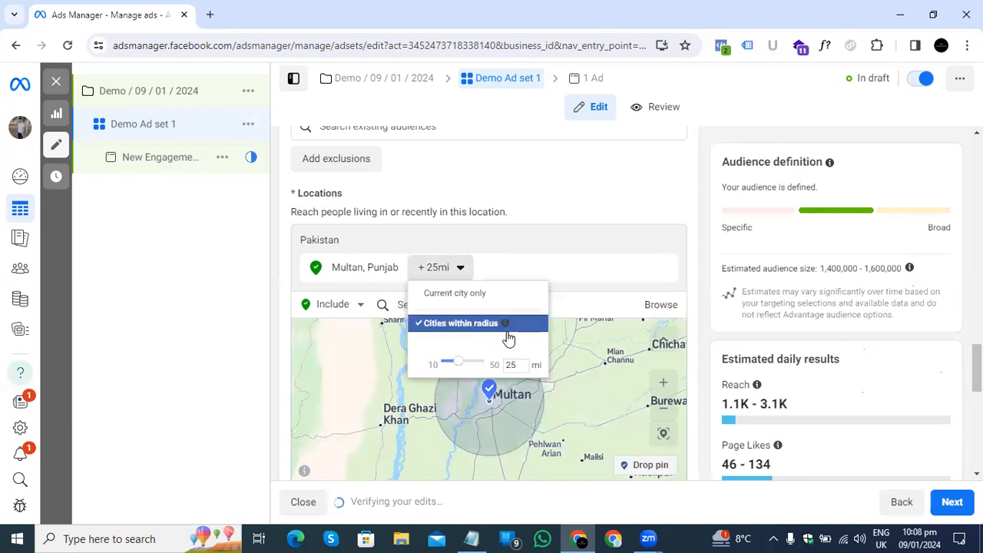
click(544, 241)
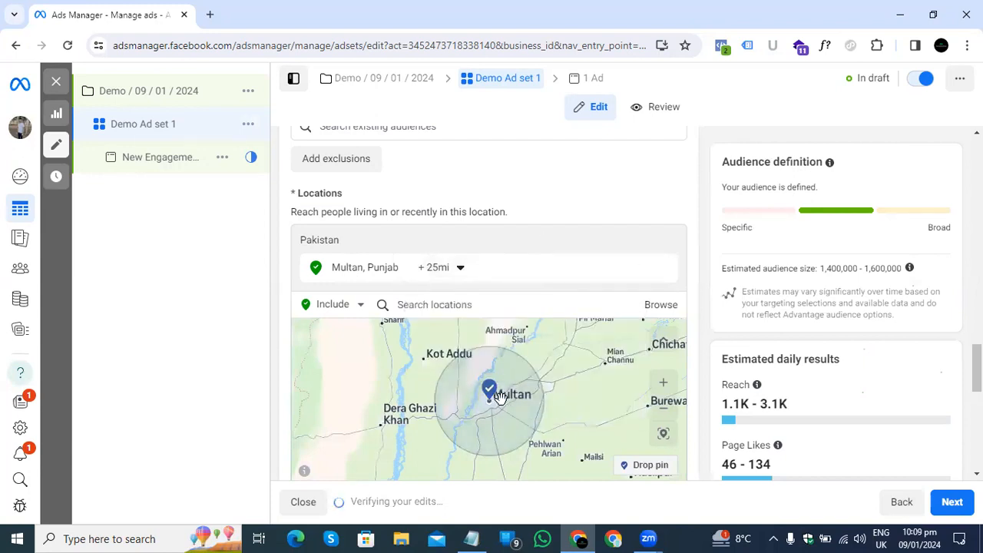
scroll(520, 425, up, 3)
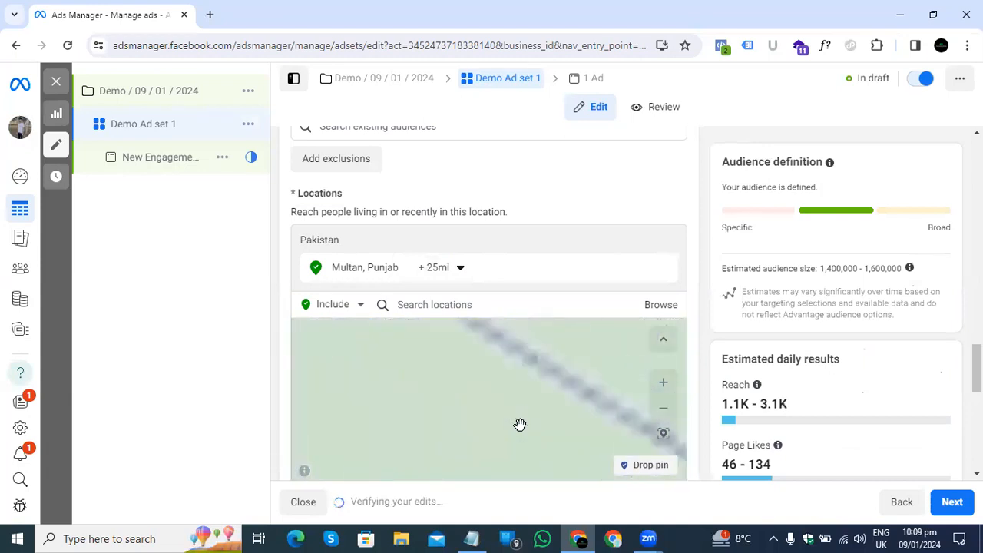
scroll(520, 425, down, 3)
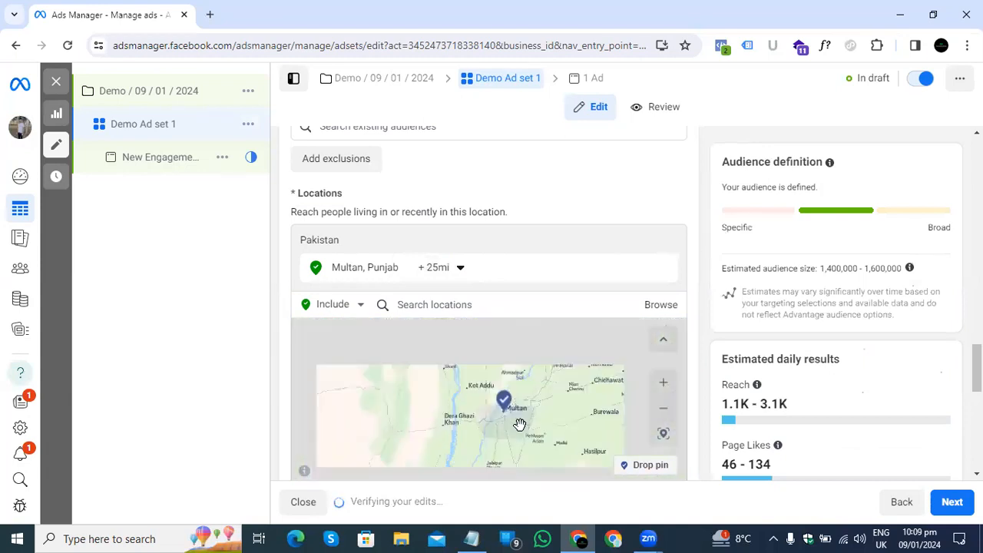
click(665, 388)
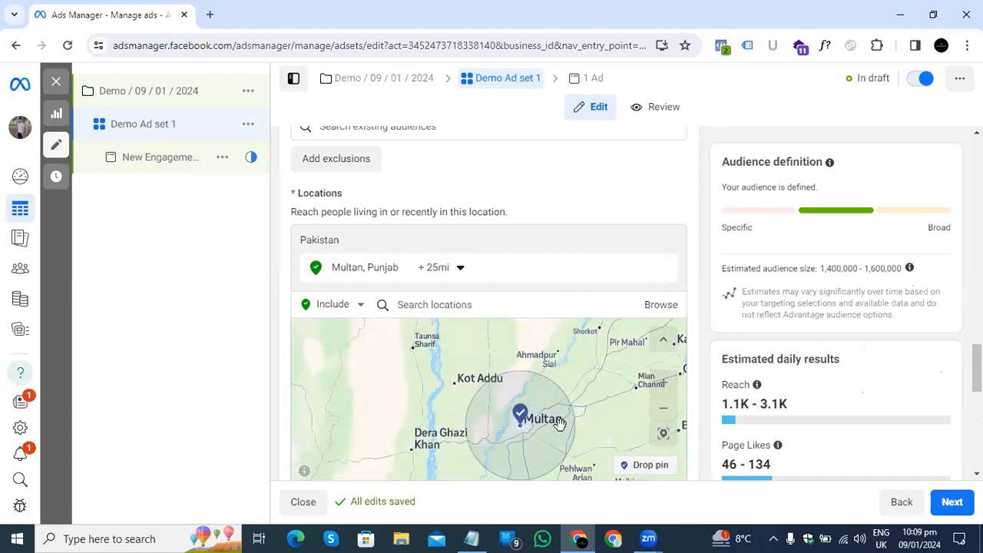
drag(548, 414, 553, 388)
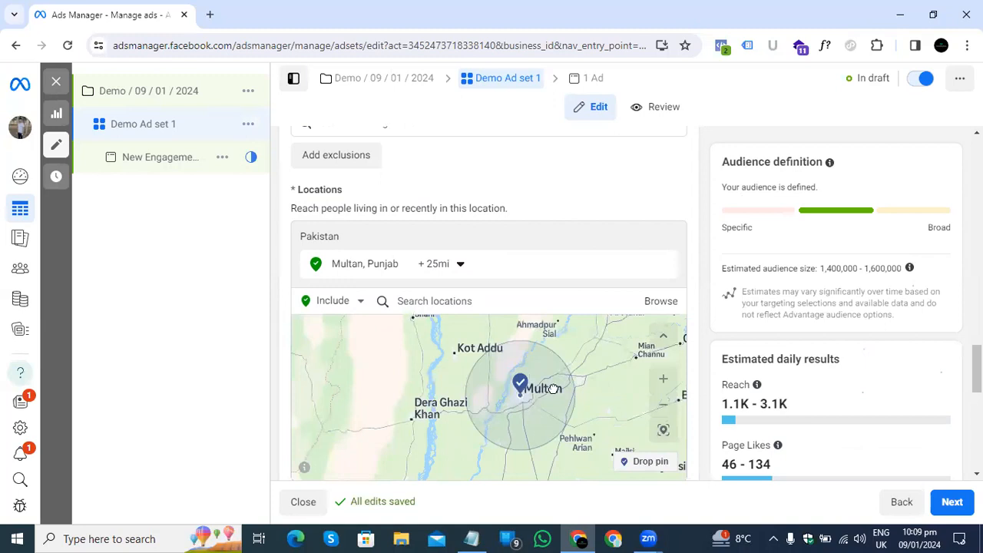
click(663, 379)
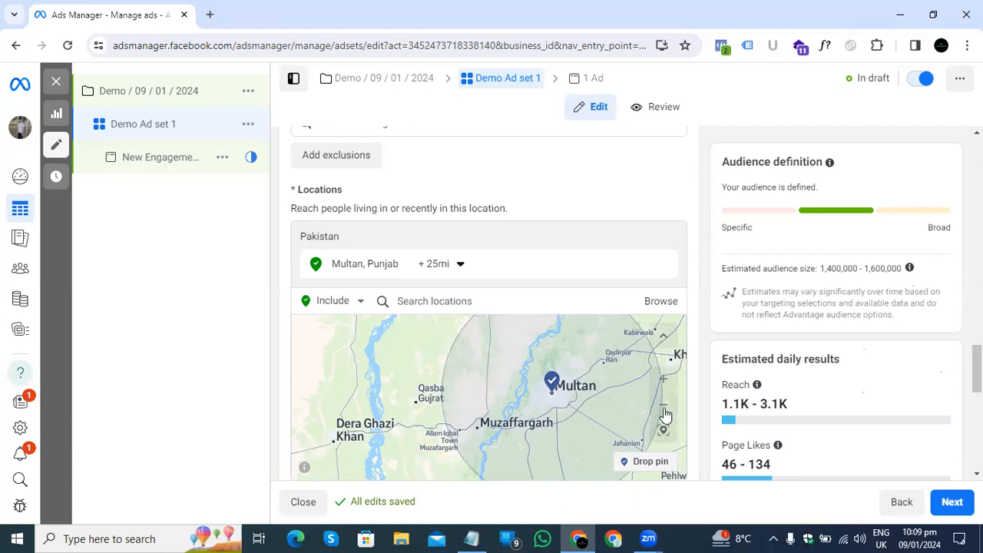
click(664, 379)
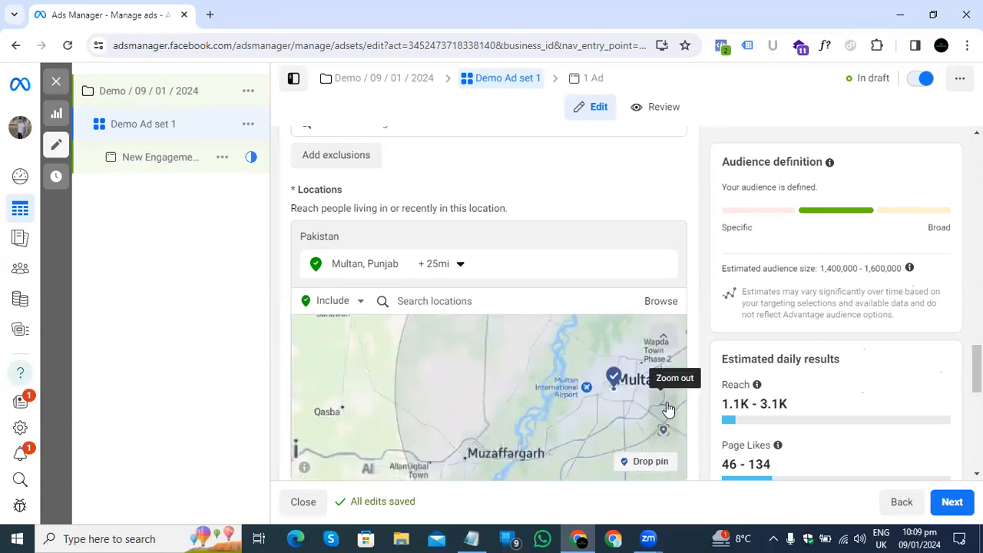
click(667, 410)
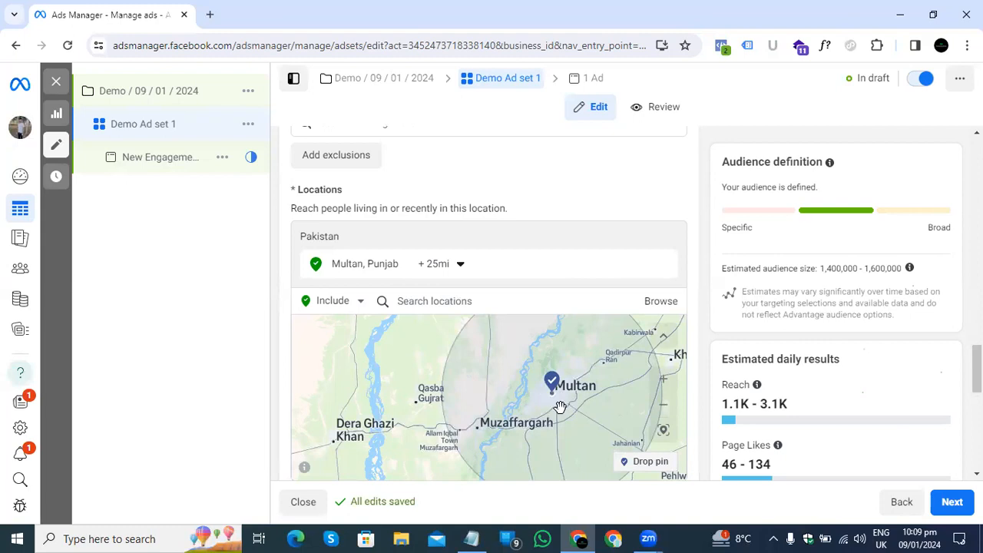
click(667, 410)
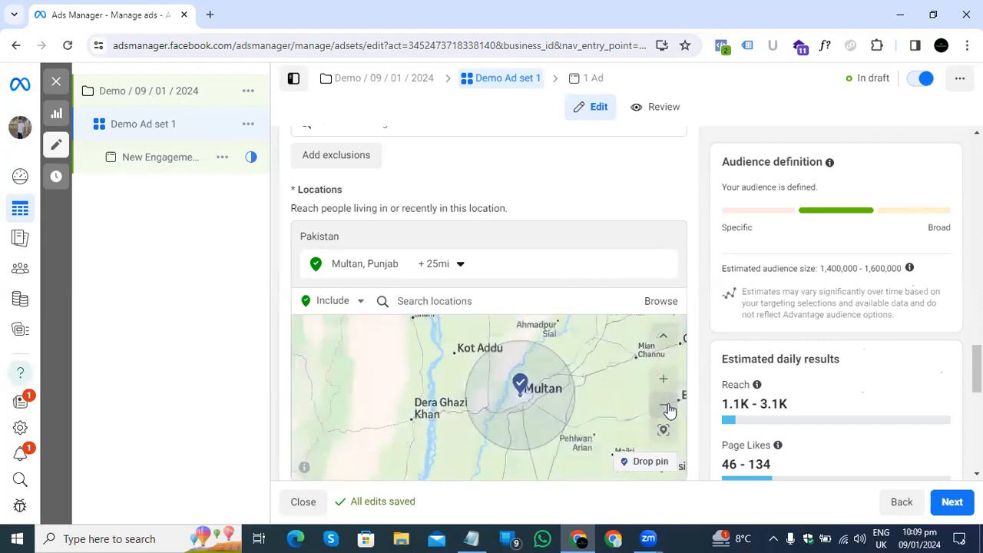
Widen the radius around Multan, Punjab to 35, 47 and finally 50 miles and check its coverage on the map.
click(432, 273)
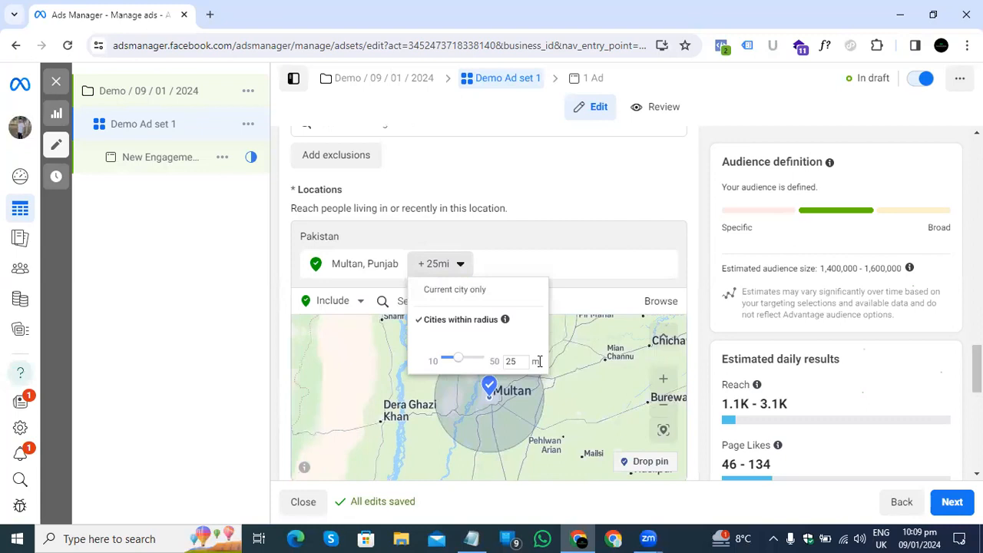
drag(461, 364, 473, 356)
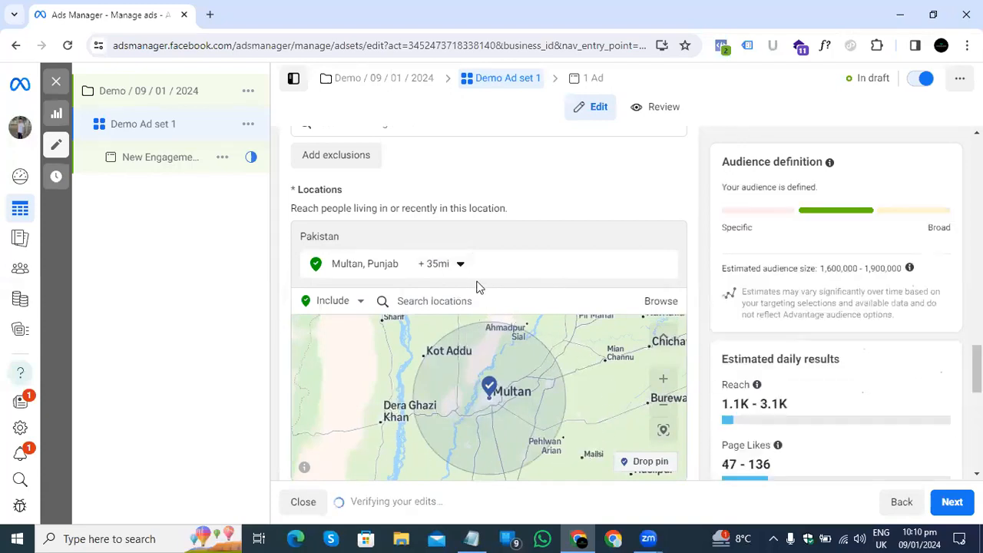
click(459, 264)
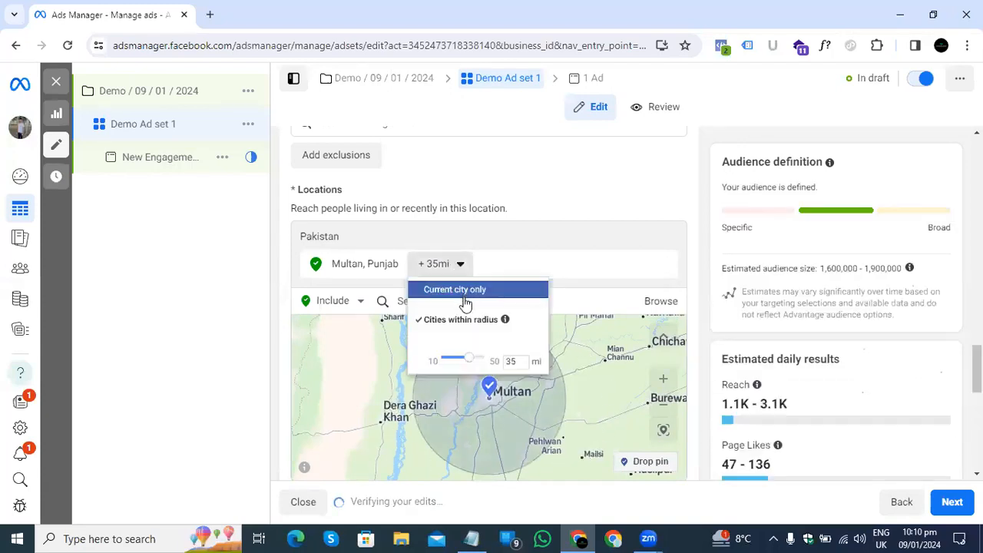
drag(474, 362, 489, 362)
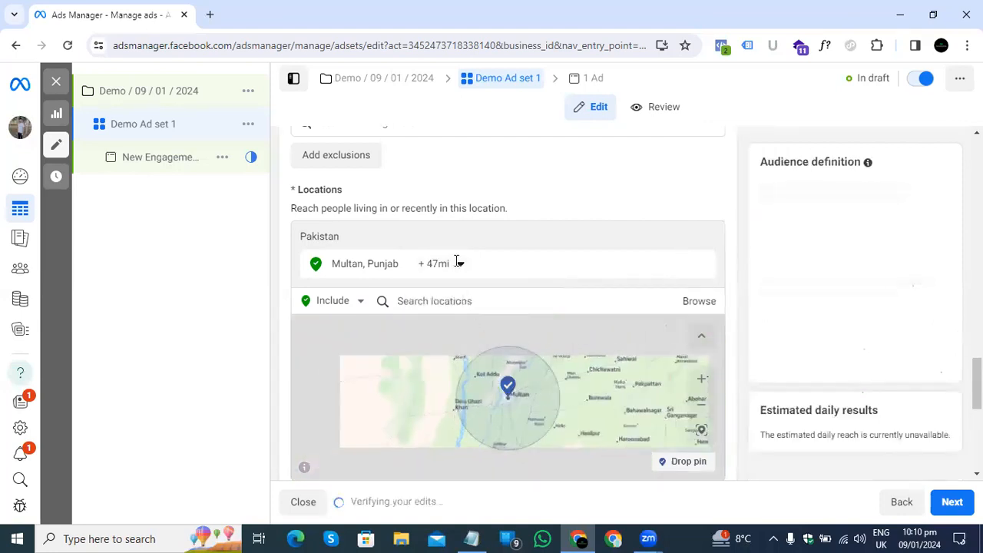
click(460, 267)
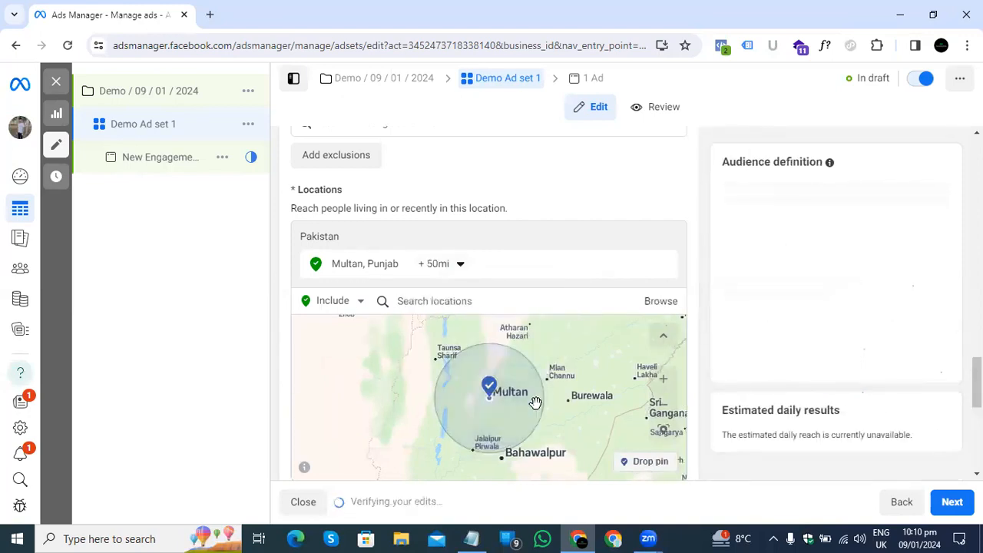
scroll(535, 403, up, 5)
scroll(535, 402, down, 2)
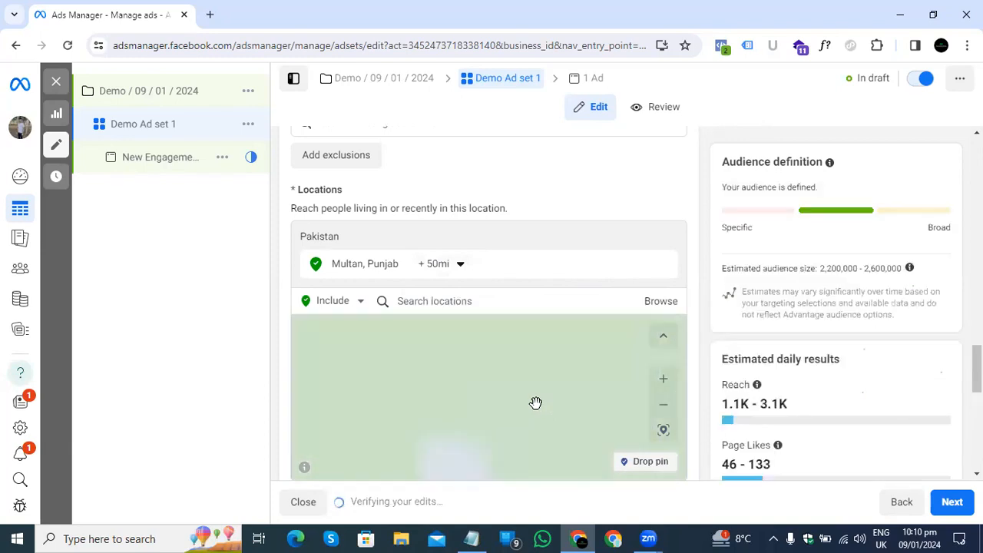
click(668, 411)
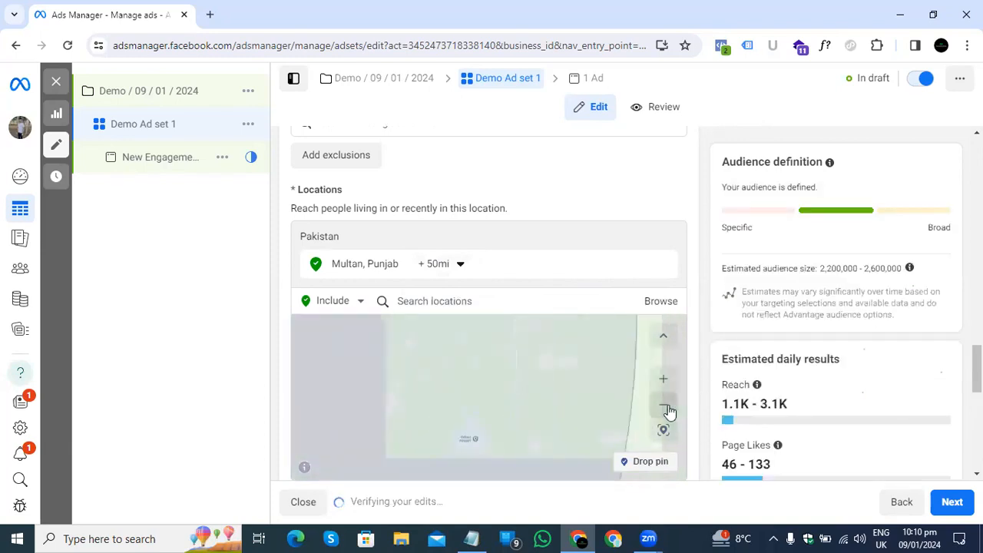
click(669, 411)
click(668, 411)
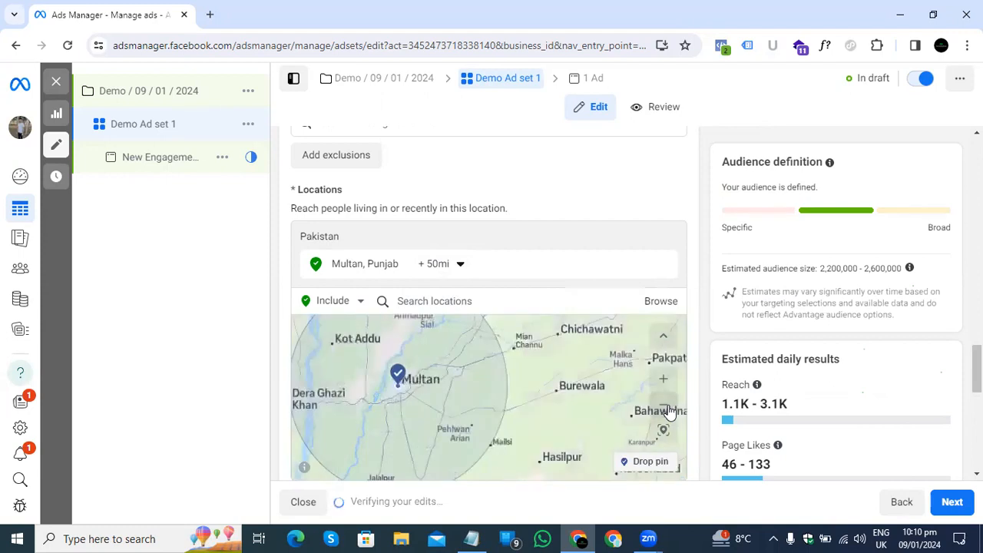
click(669, 411)
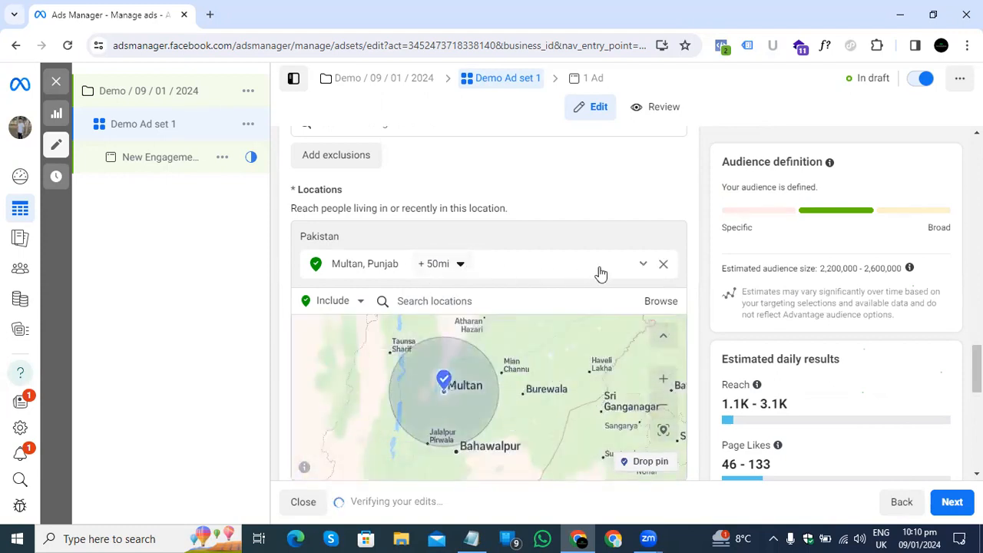
Replace Multan with the city Lahore, Punjab, Pakistan as the included audience location.
click(662, 265)
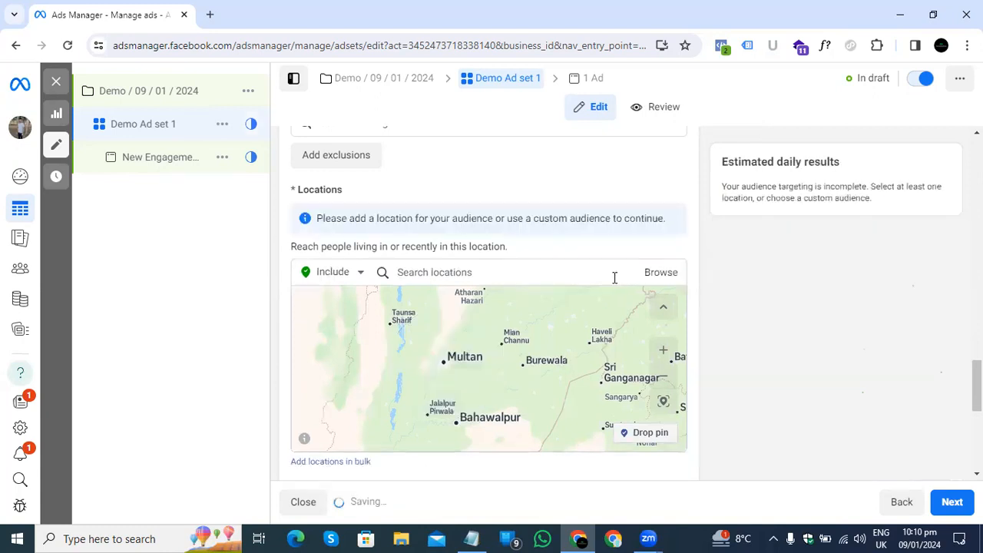
click(463, 273)
text(lahore)
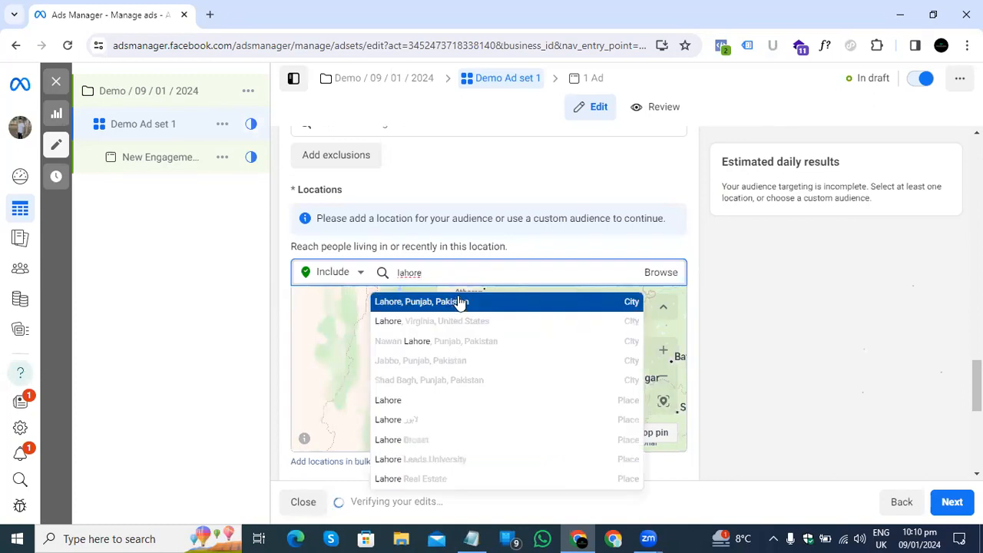
click(459, 302)
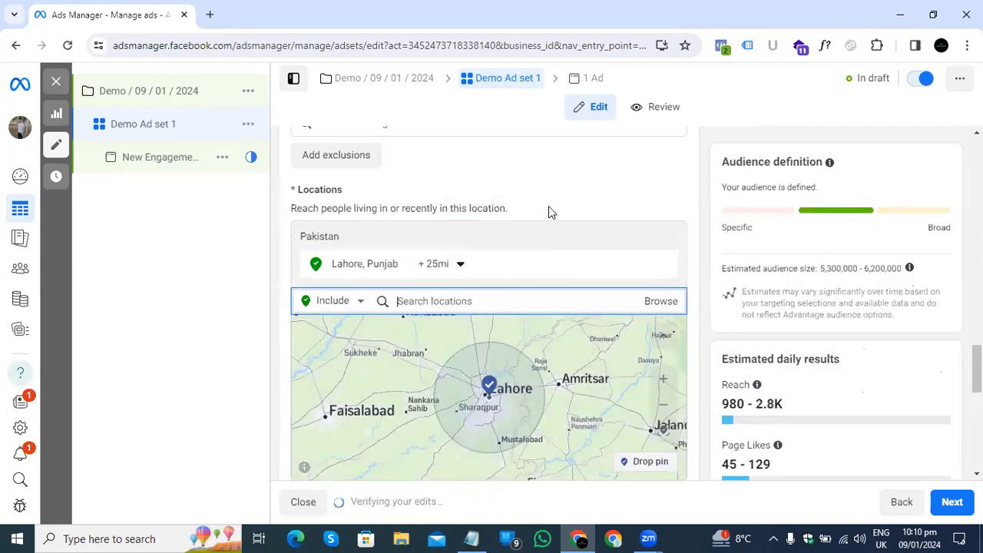
Set the radius around Lahore, Punjab to 50 miles and check its coverage on the map.
scroll(548, 206, down, 1)
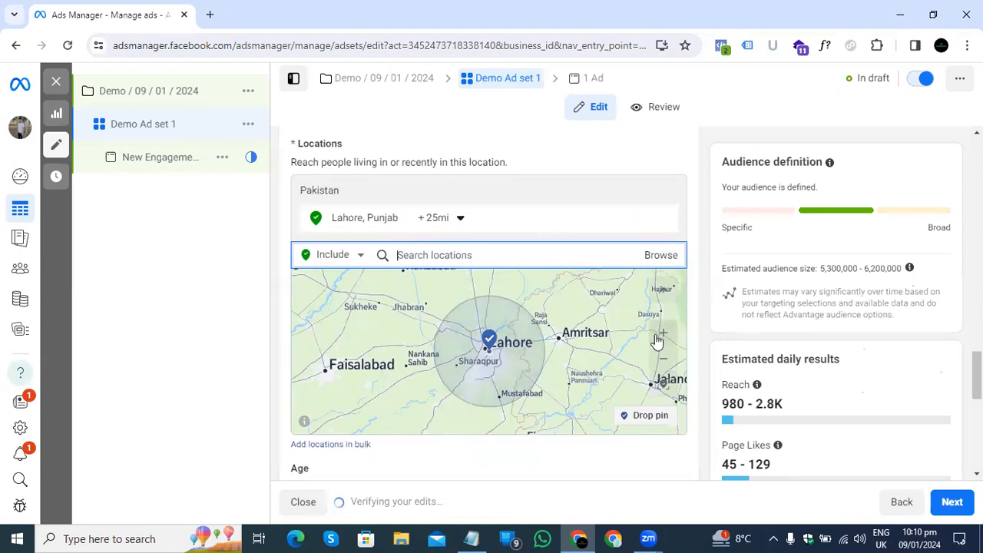
click(451, 219)
drag(459, 319, 494, 316)
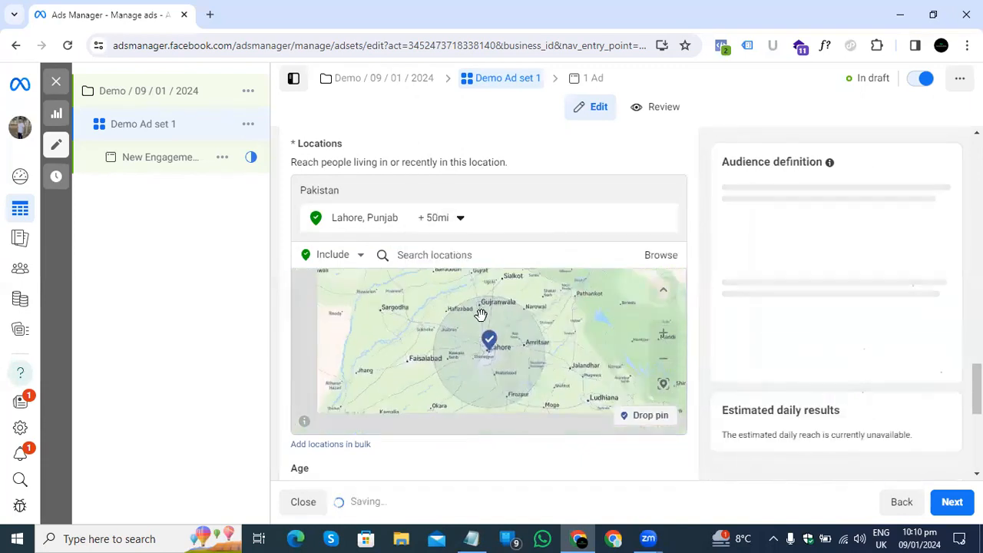
click(666, 335)
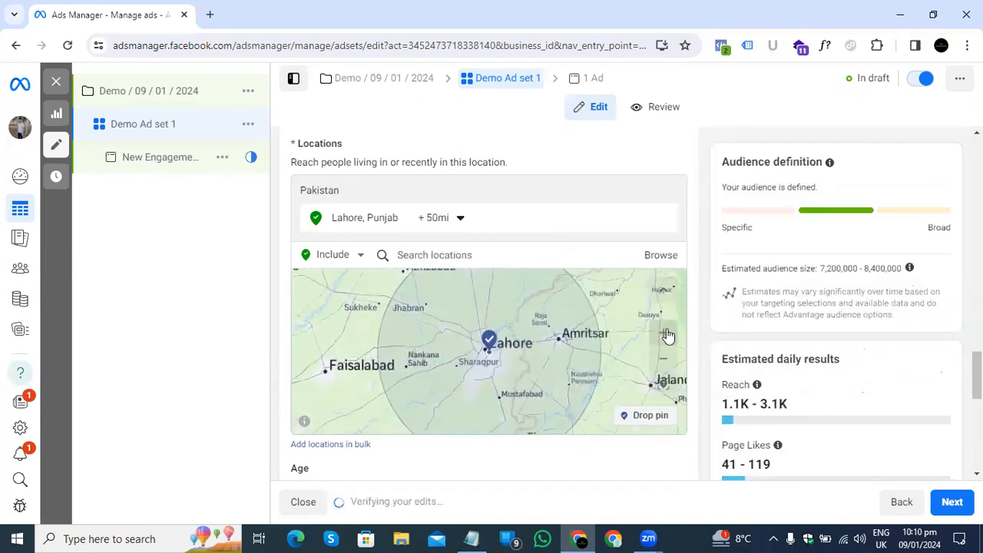
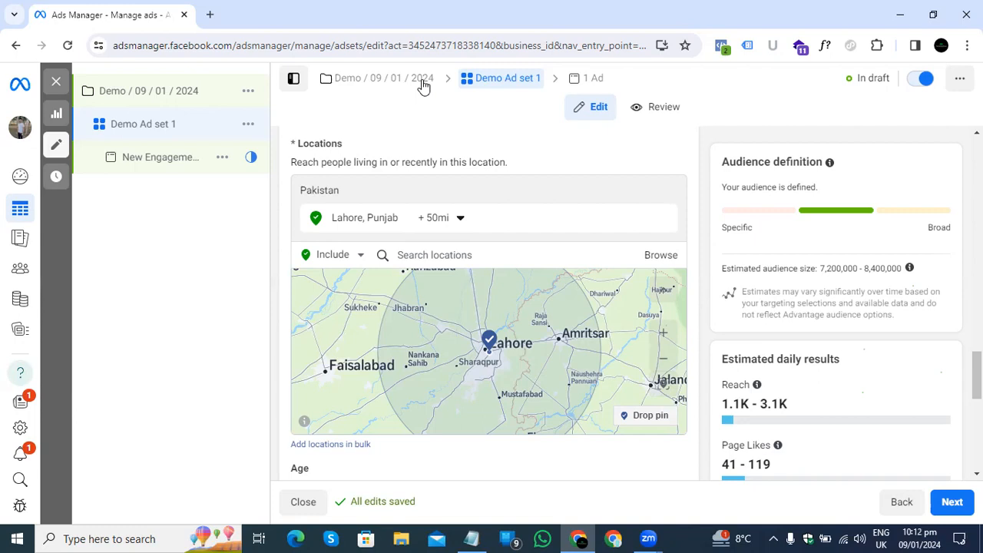
Reduce the radius around Lahore, Punjab to 10 miles and check the covered area up close on the map.
click(438, 220)
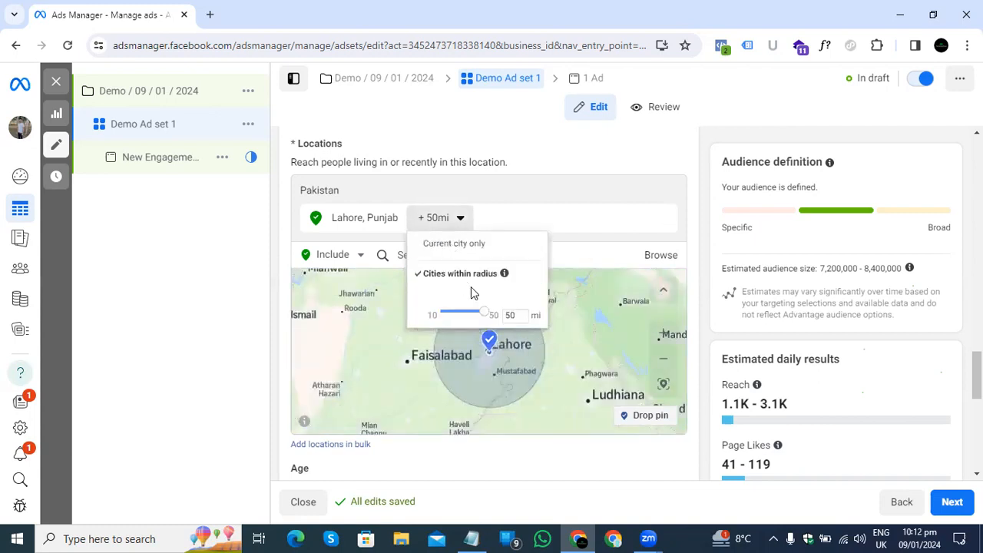
drag(483, 313, 427, 314)
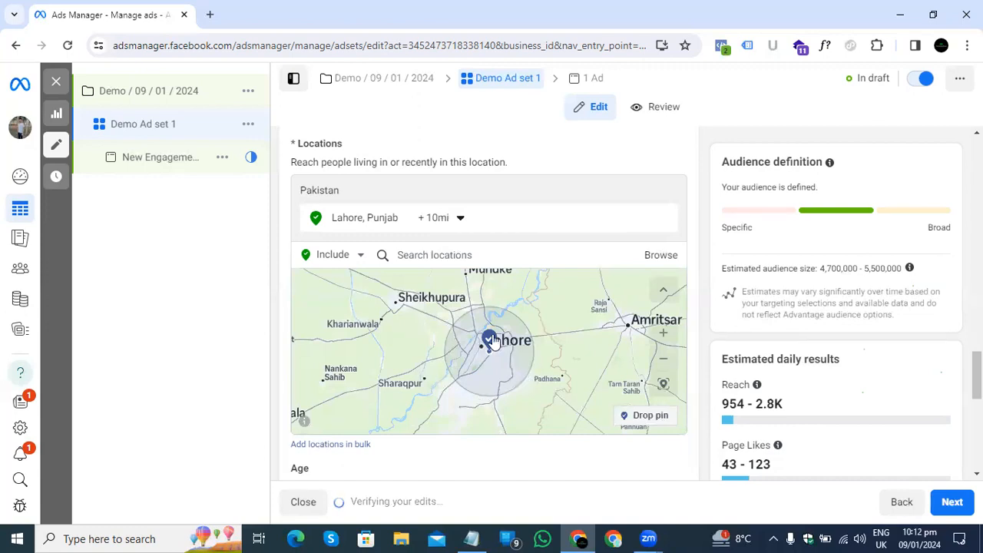
click(662, 336)
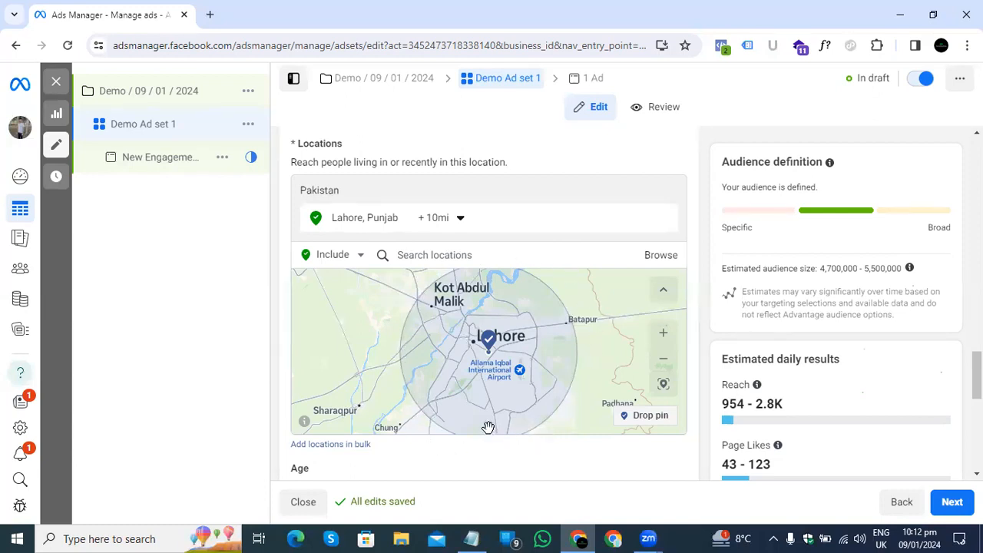
Limit the Lahore, Punjab location to the current city only.
click(453, 221)
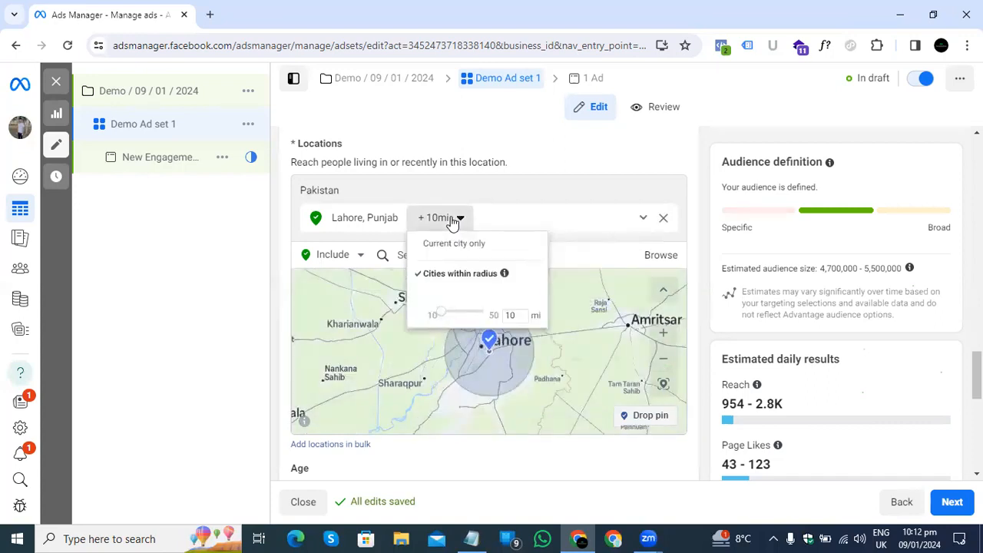
click(453, 220)
click(453, 219)
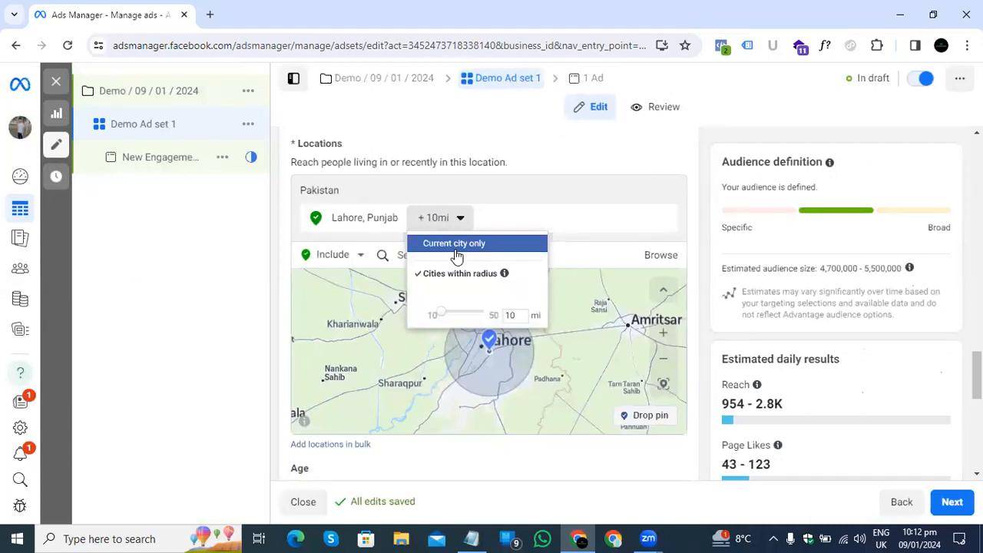
click(455, 244)
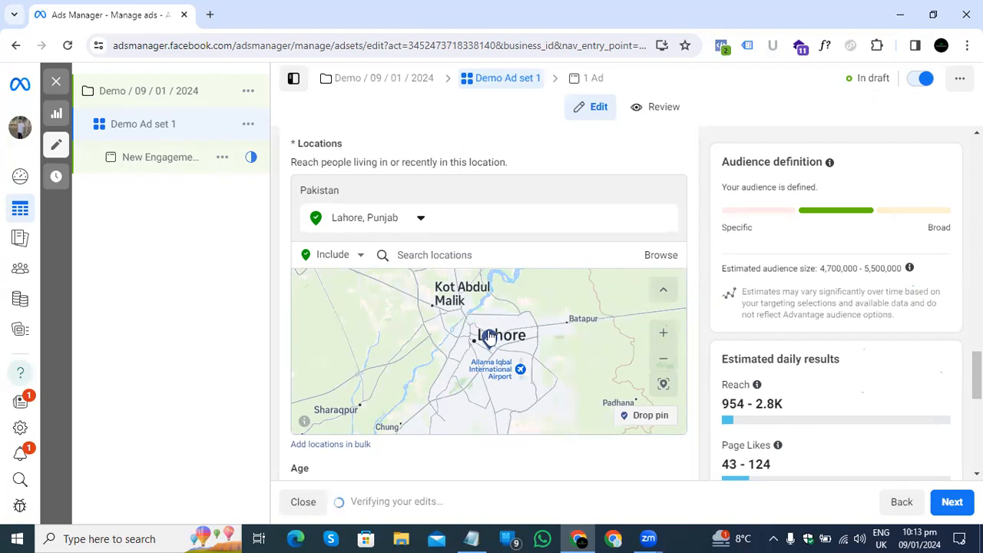
Set the targeting around Lahore, Punjab to cities within a 25-mile radius.
click(421, 218)
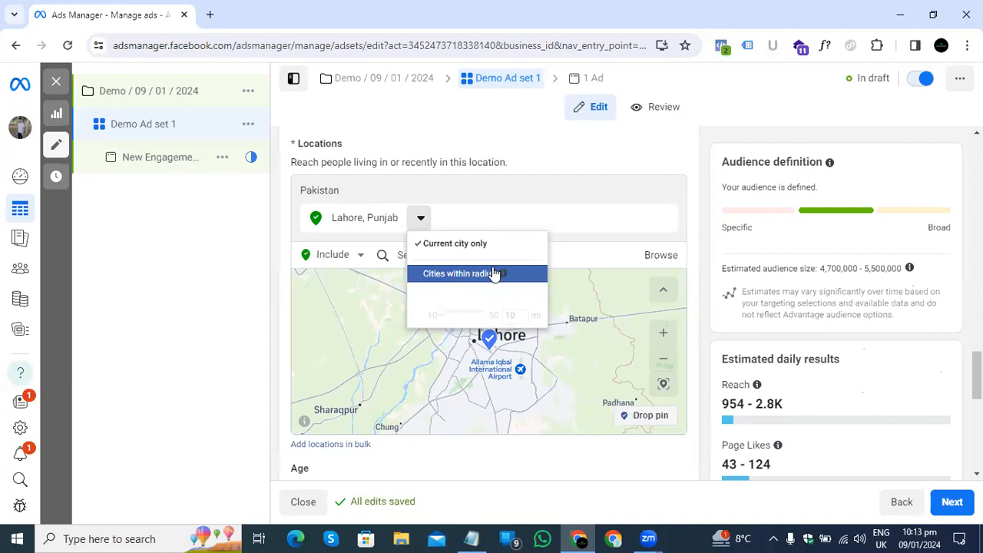
click(596, 253)
mouse_move(453, 221)
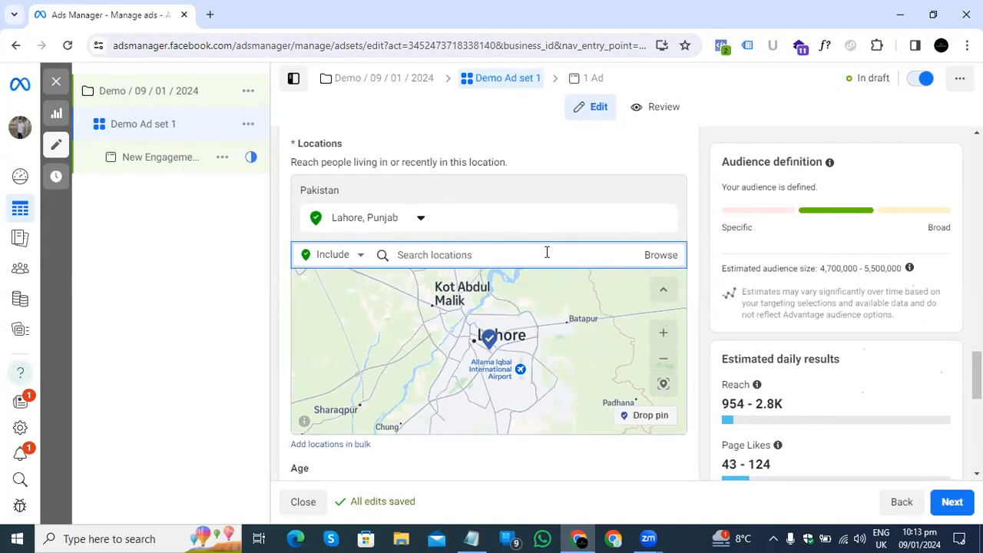
mouse_move(423, 217)
click(422, 218)
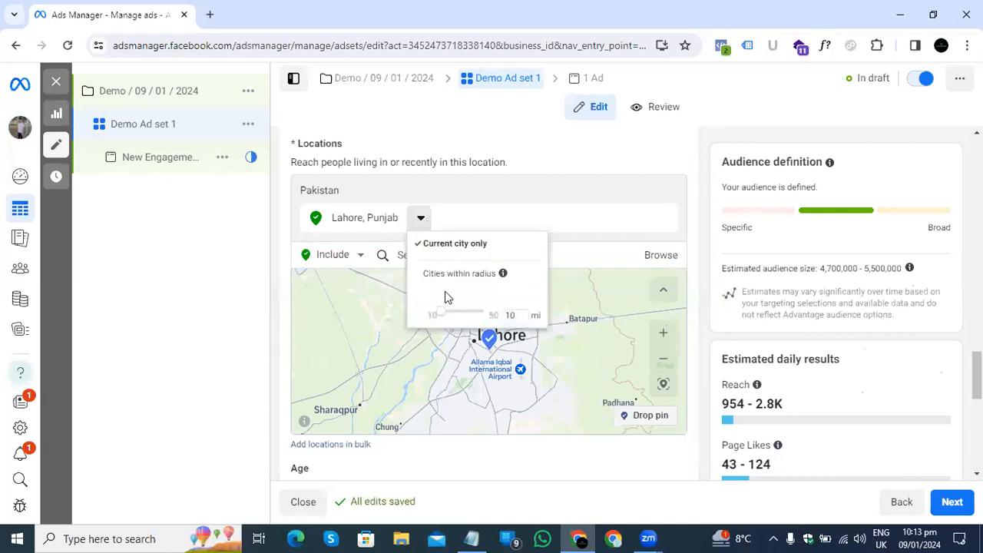
drag(446, 315, 464, 317)
drag(465, 317, 464, 314)
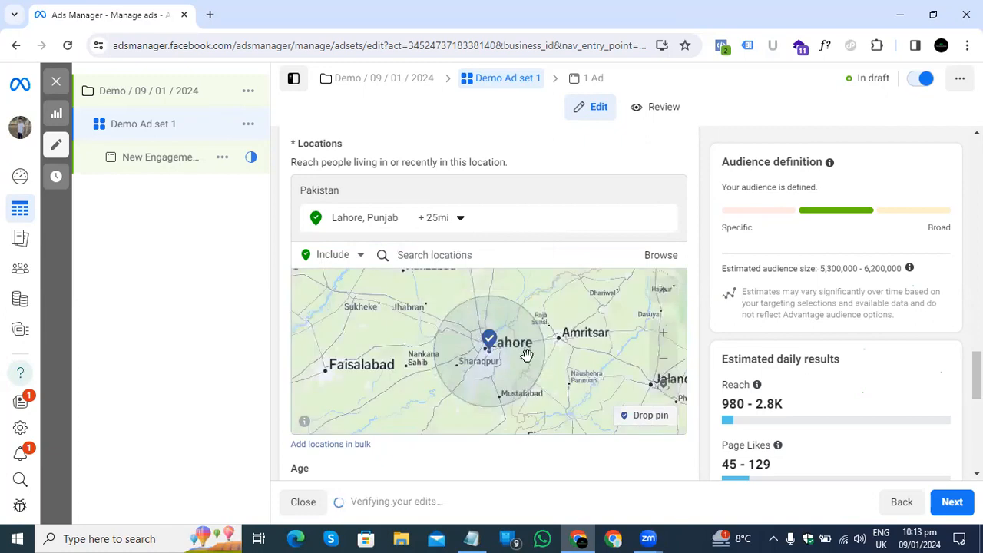
Examine the area covered by the radius around Lahore on the map, both close up and from farther out.
scroll(527, 355, up, 5)
scroll(526, 355, down, 3)
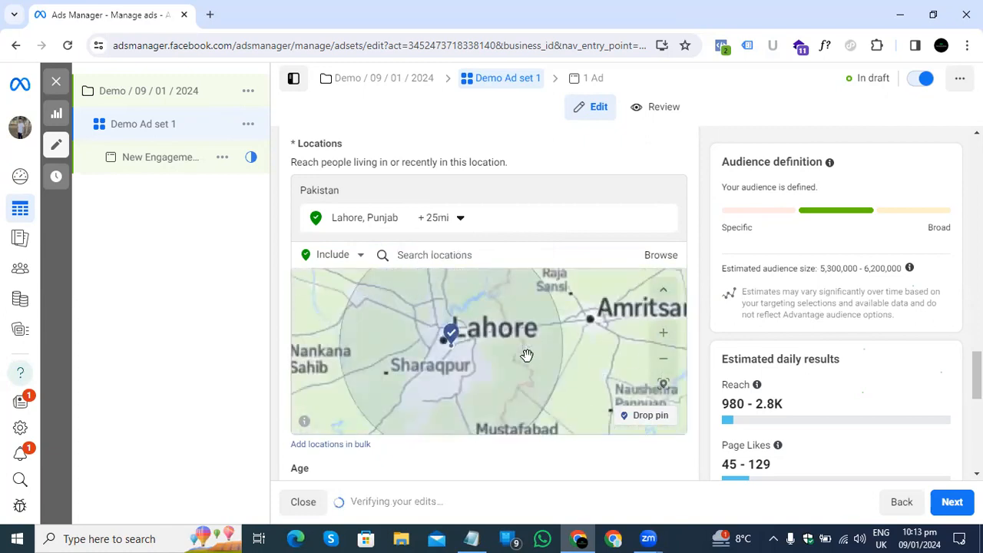
scroll(527, 356, up, 2)
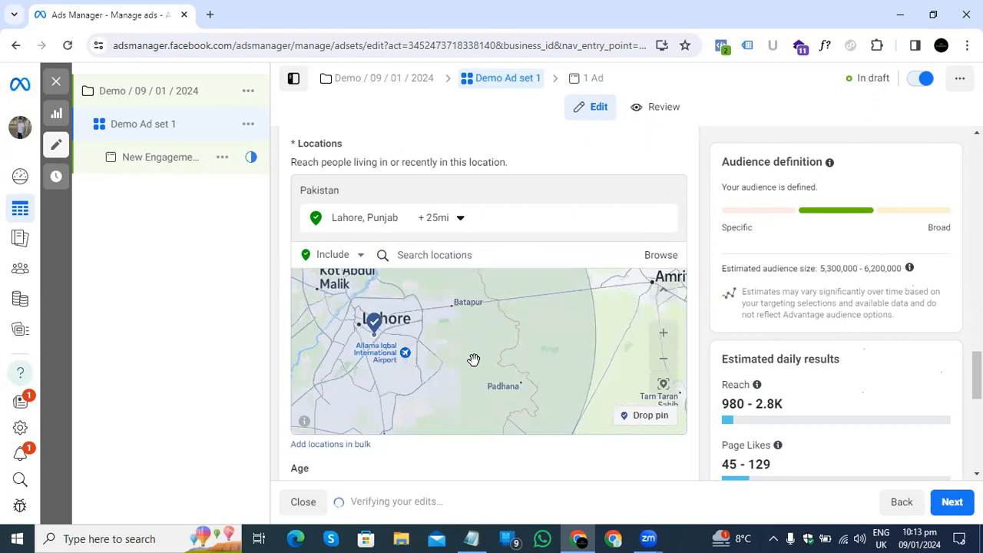
scroll(474, 359, up, 1)
scroll(406, 351, down, 3)
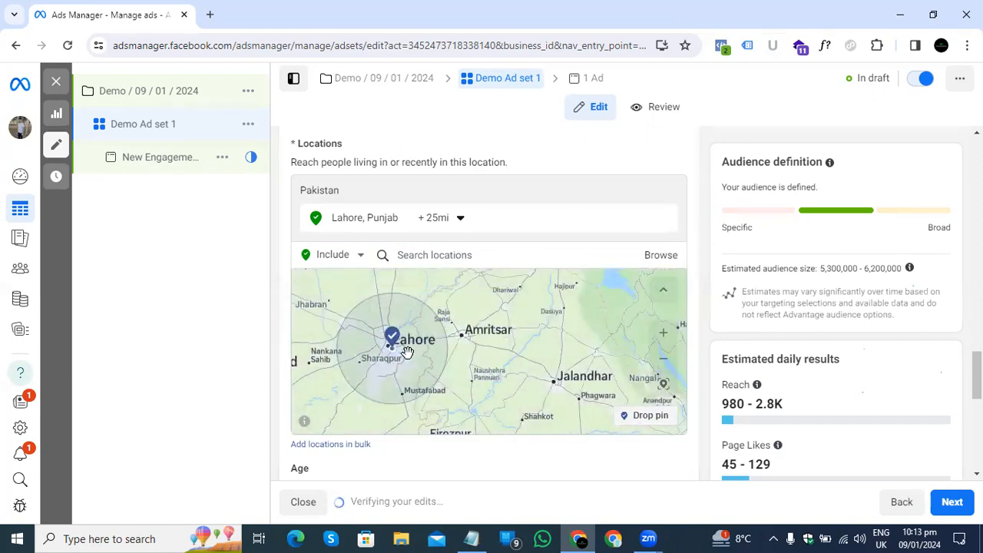
drag(378, 347, 399, 325)
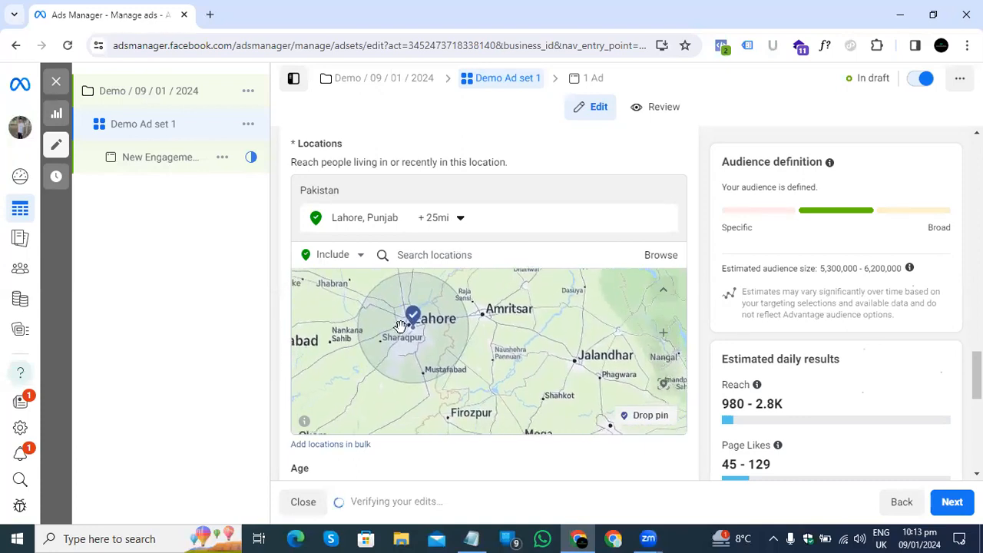
scroll(400, 327, up, 5)
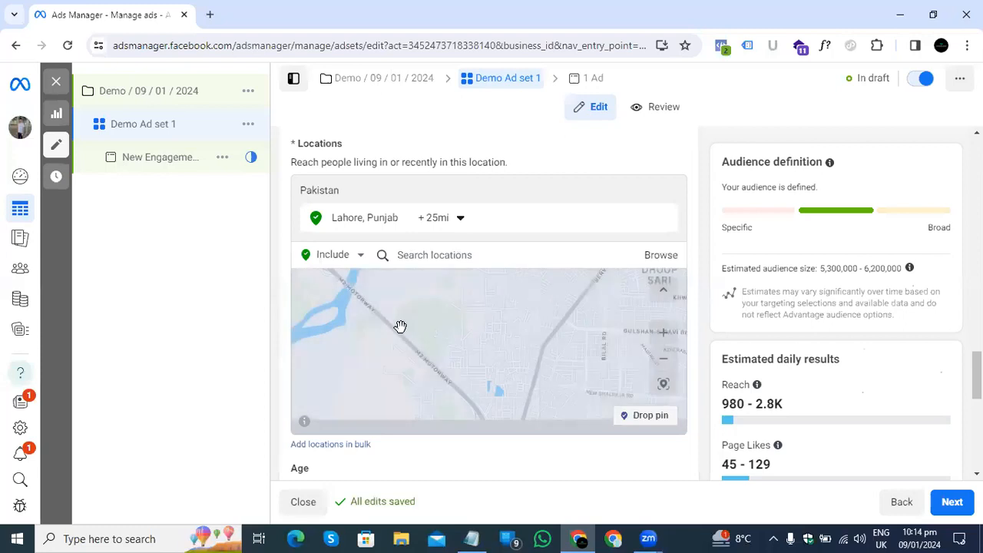
click(669, 356)
click(664, 358)
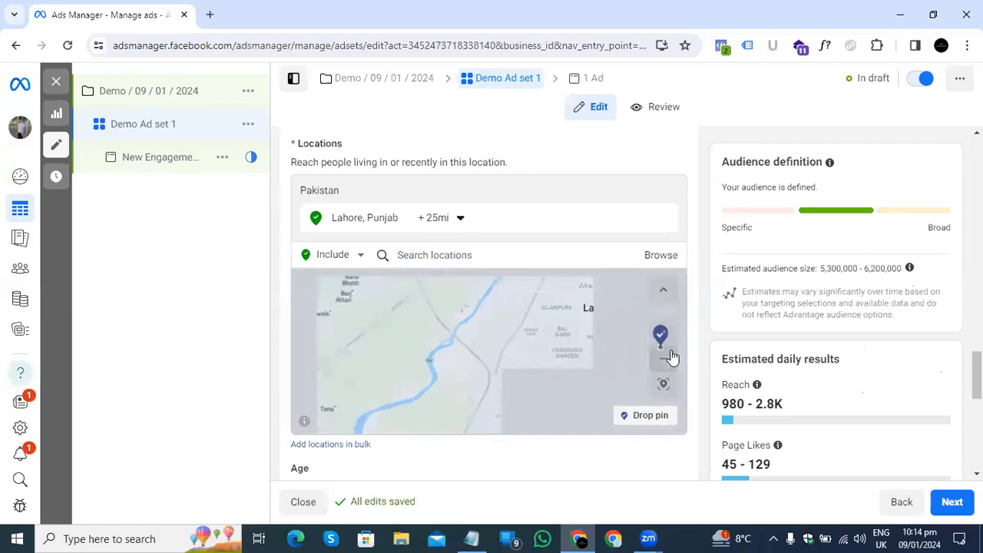
click(663, 358)
click(664, 358)
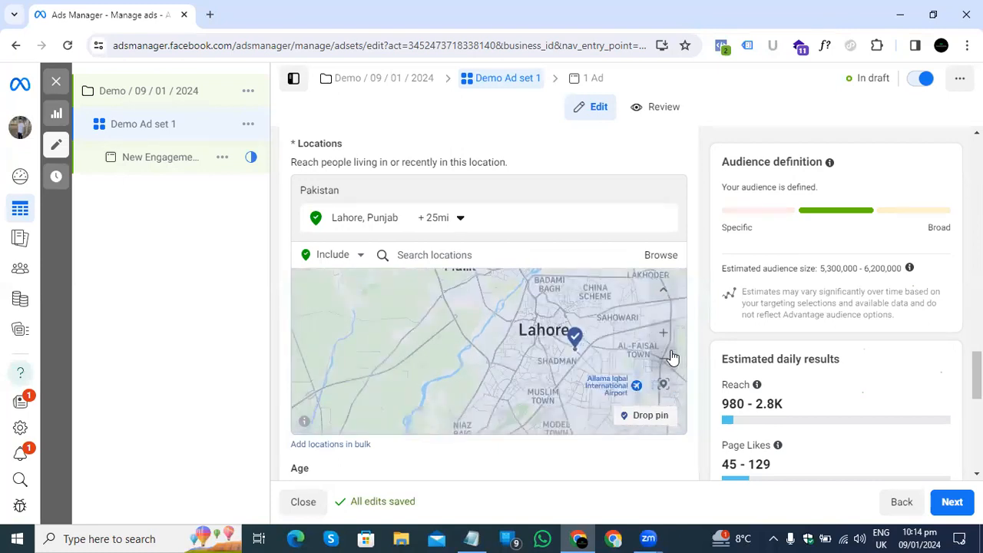
click(664, 358)
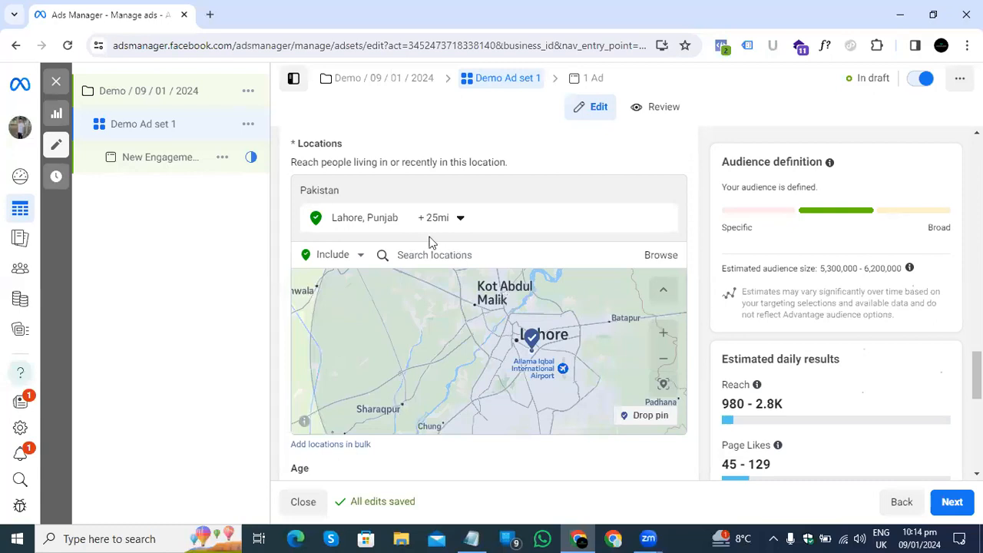
scroll(324, 252, up, 1)
scroll(324, 252, up, 5)
scroll(323, 257, down, 6)
Add an excluded location by dropping a pin near Kot Abdul Malik, and check its coverage on the map.
click(322, 256)
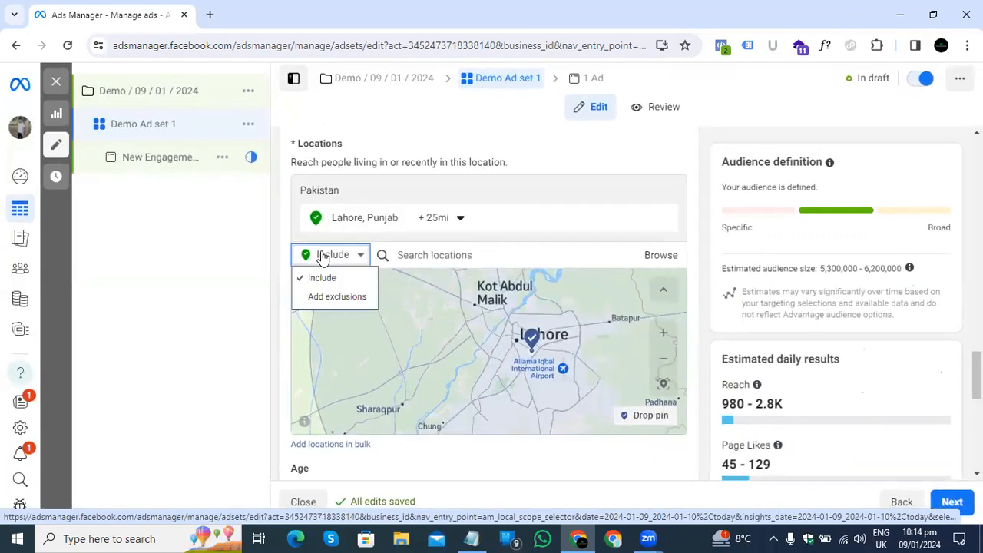
click(331, 298)
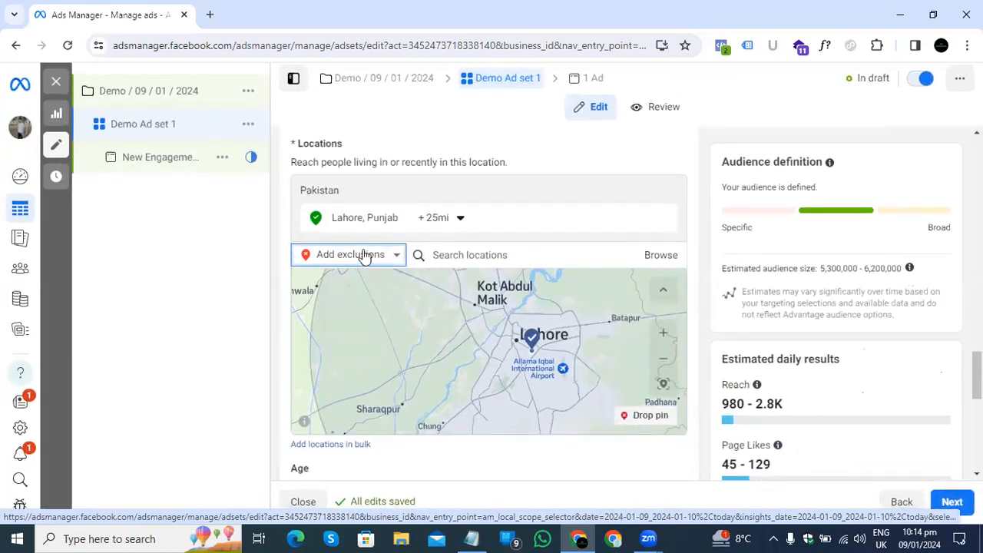
click(648, 420)
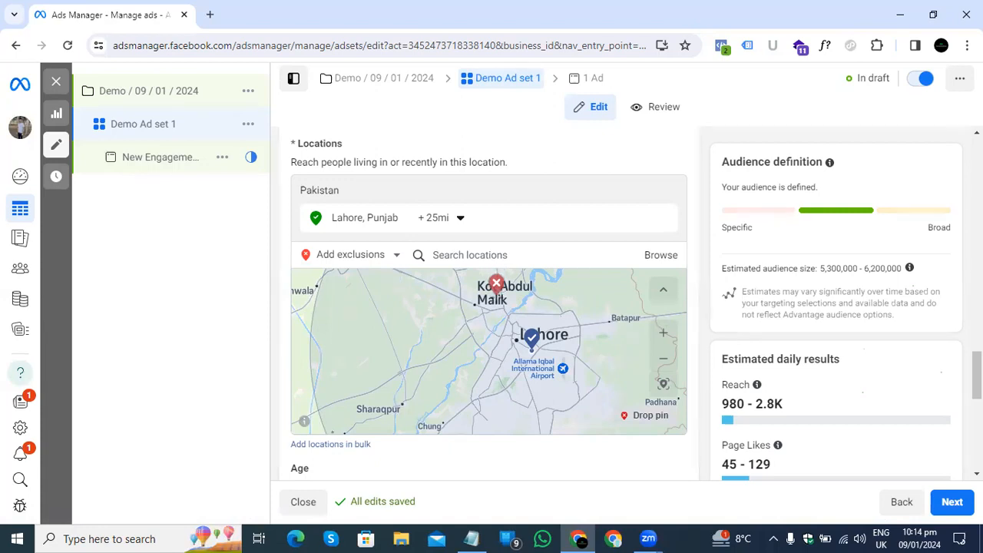
click(496, 291)
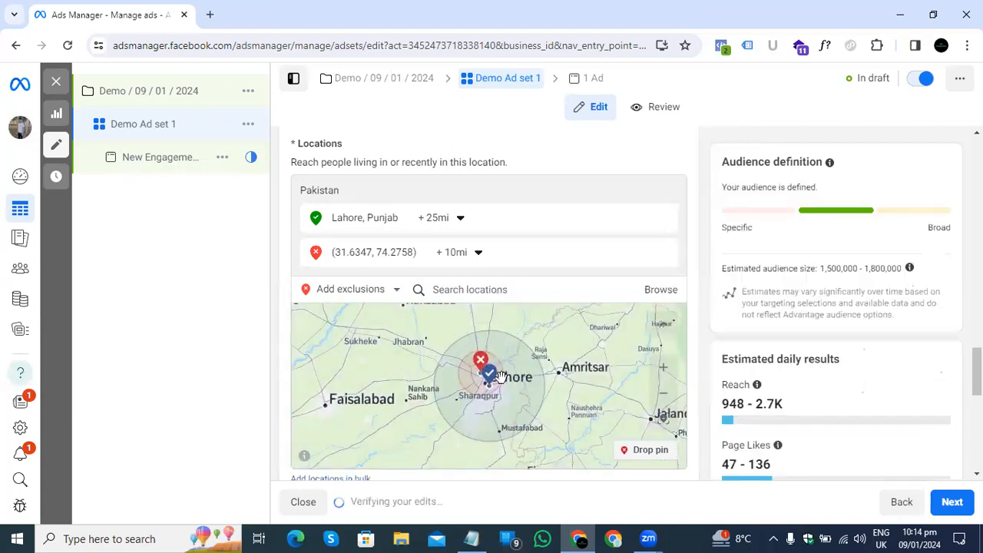
click(662, 370)
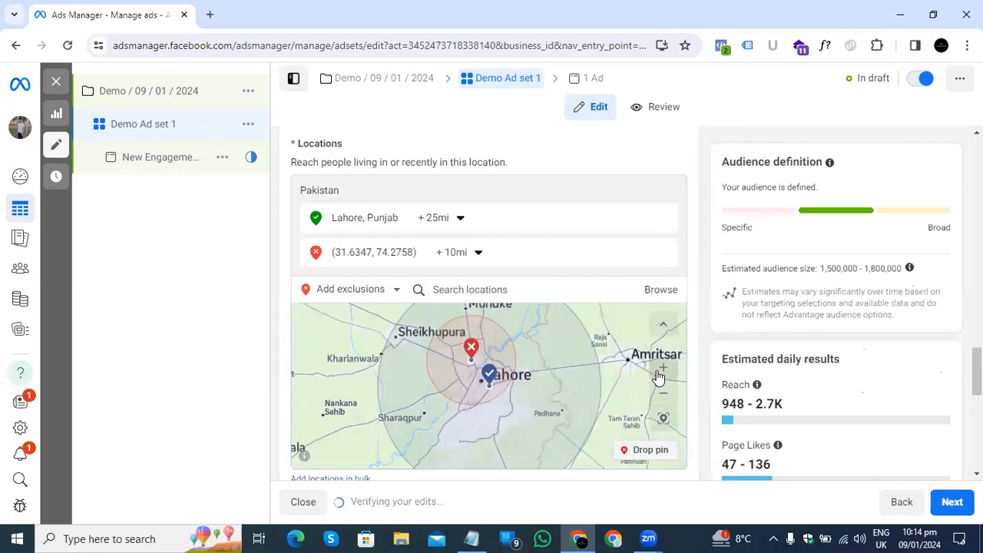
Reduce the radius of the excluded pin location to 4 miles, and further to 1 mile.
click(466, 253)
mouse_move(449, 301)
mouse_down()
mouse_move(437, 300)
mouse_move(491, 304)
mouse_move(445, 299)
mouse_up()
click(453, 294)
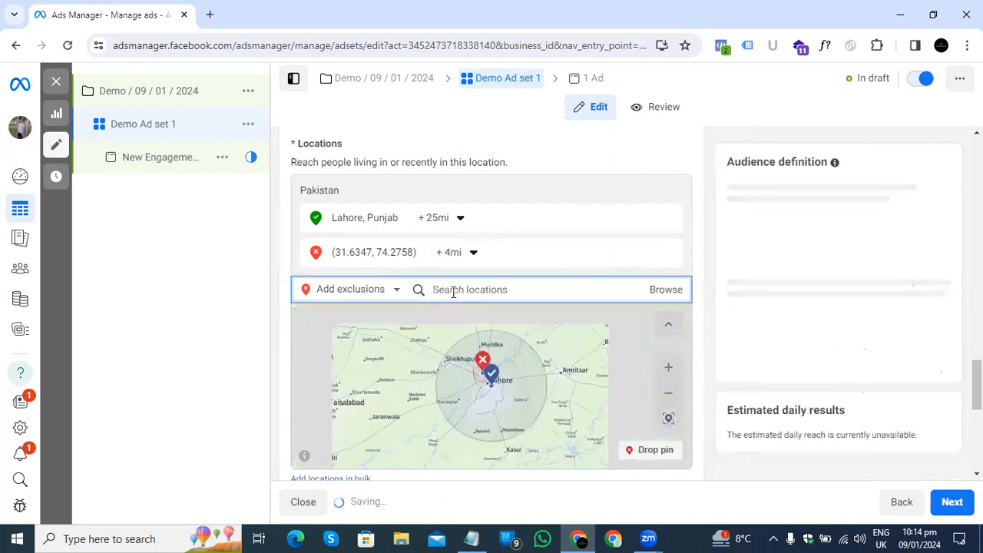
click(454, 254)
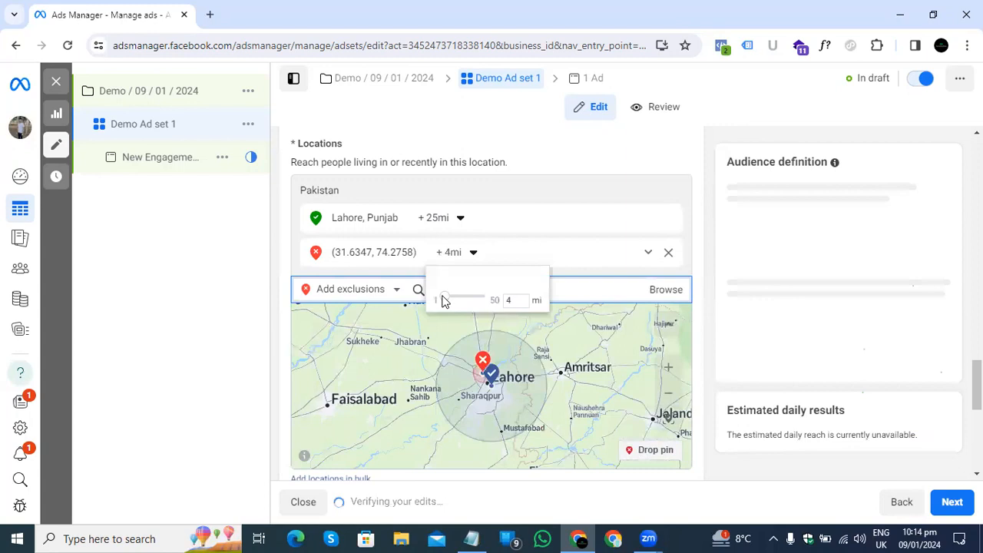
mouse_move(447, 300)
mouse_down()
mouse_move(470, 303)
mouse_move(449, 308)
mouse_up()
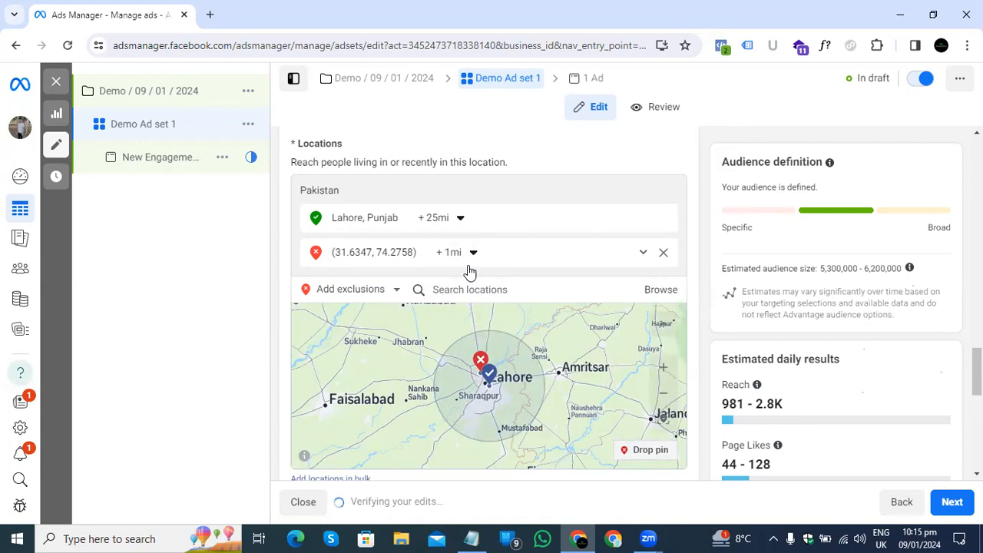
Remove the excluded pin location and restrict Lahore, Punjab to the current city only.
click(664, 253)
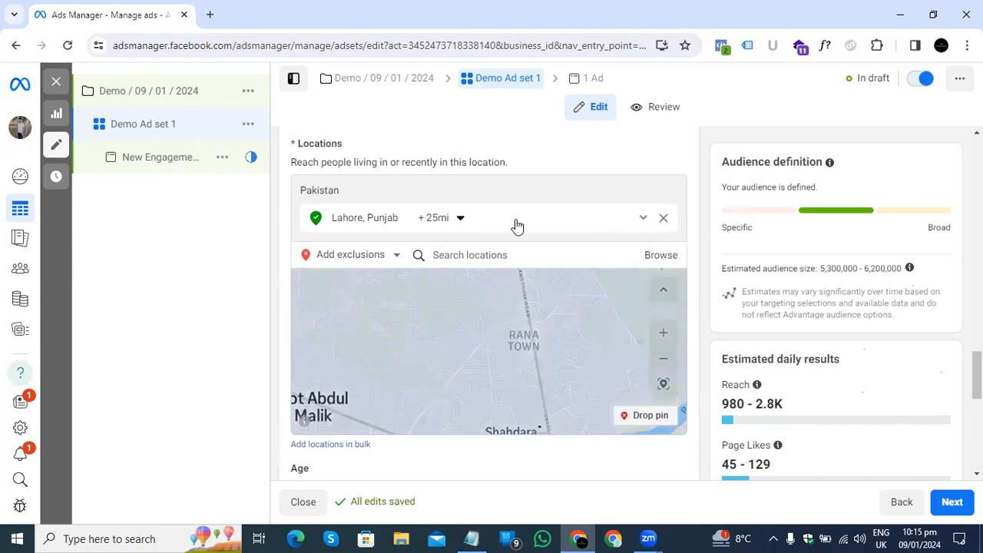
click(462, 219)
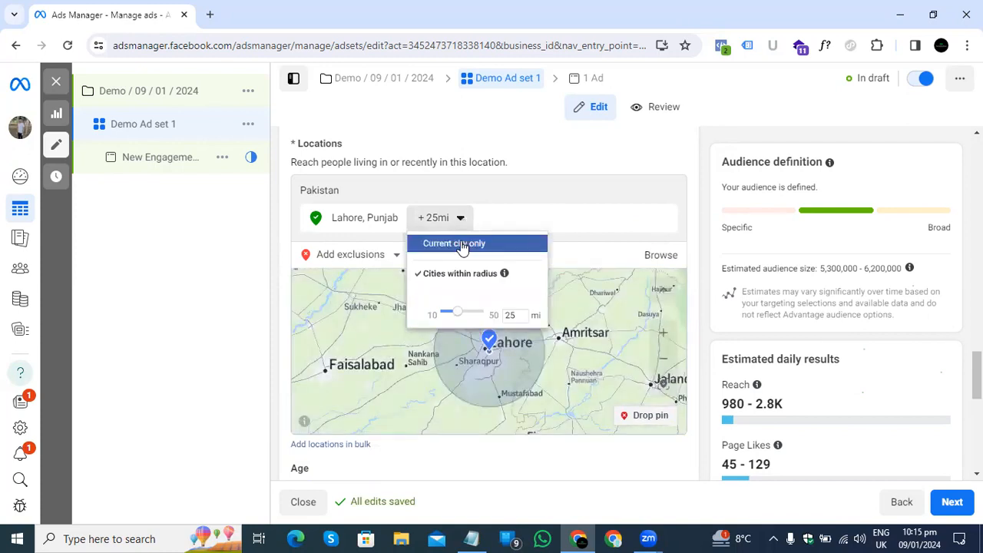
click(461, 244)
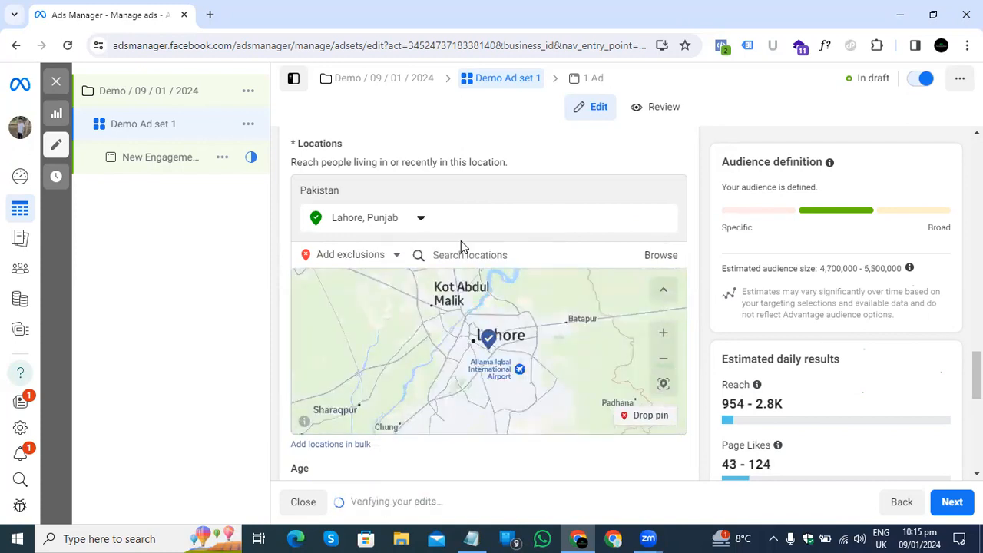
Set the audience age range from 30 to 45.
scroll(461, 384, down, 3)
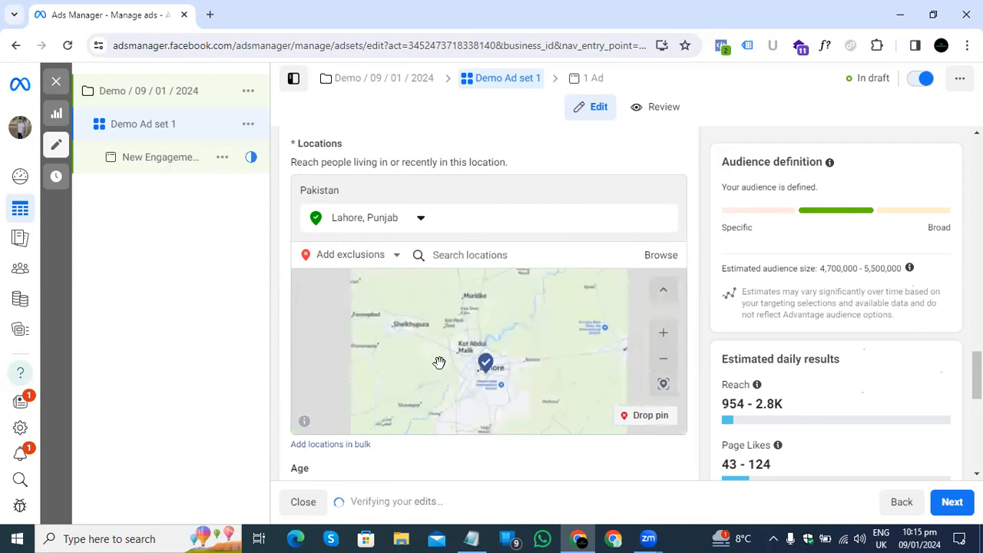
scroll(478, 476, down, 3)
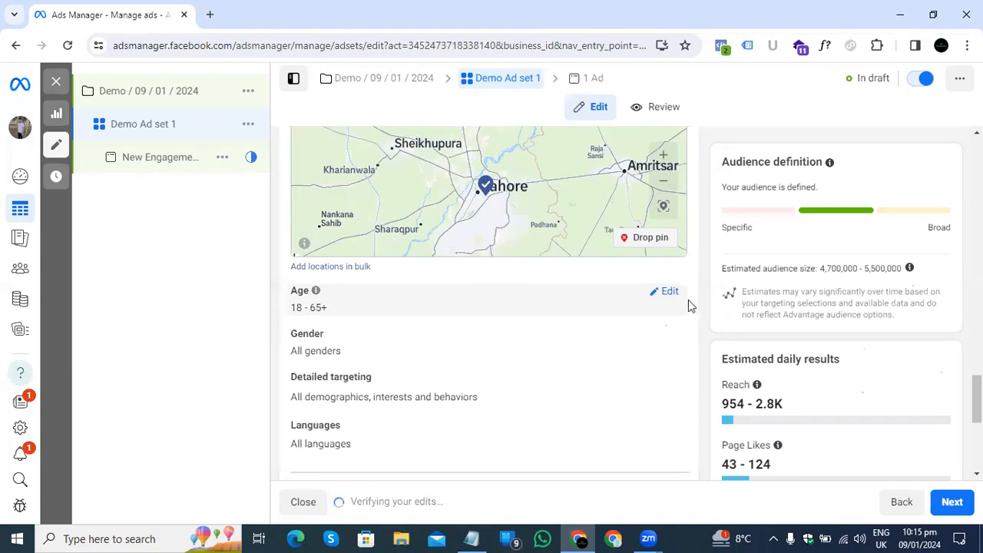
click(669, 292)
click(338, 318)
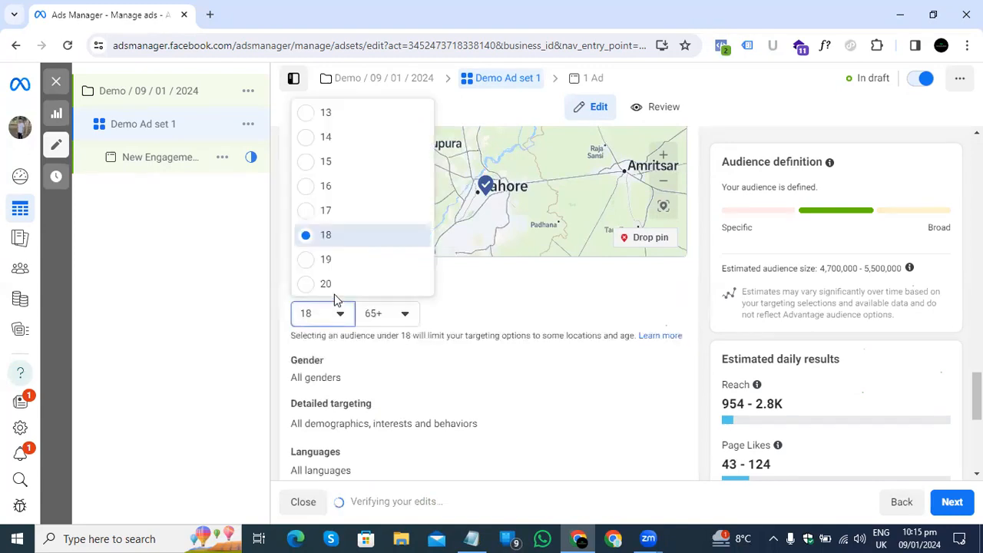
scroll(334, 265, down, 4)
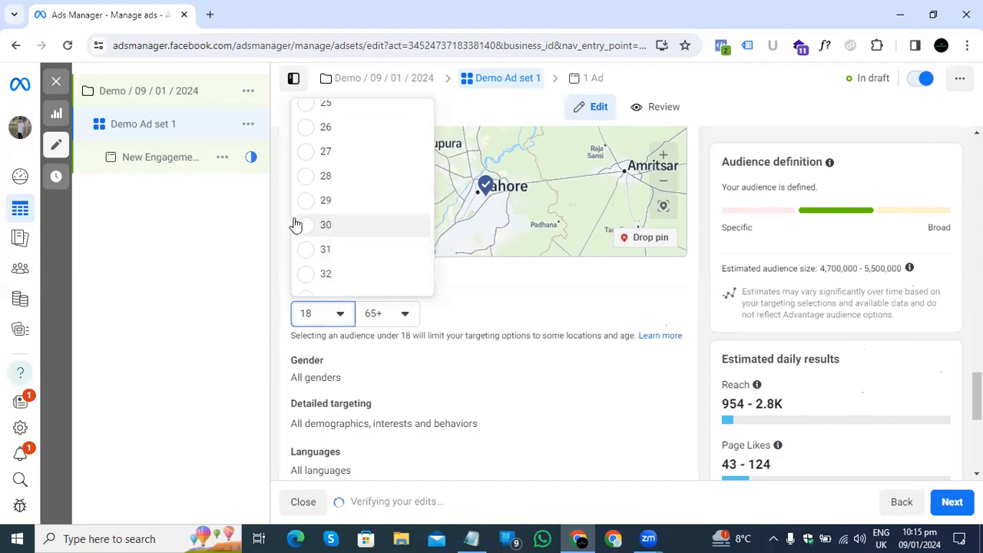
click(307, 224)
click(389, 315)
scroll(393, 223, up, 3)
scroll(393, 219, up, 4)
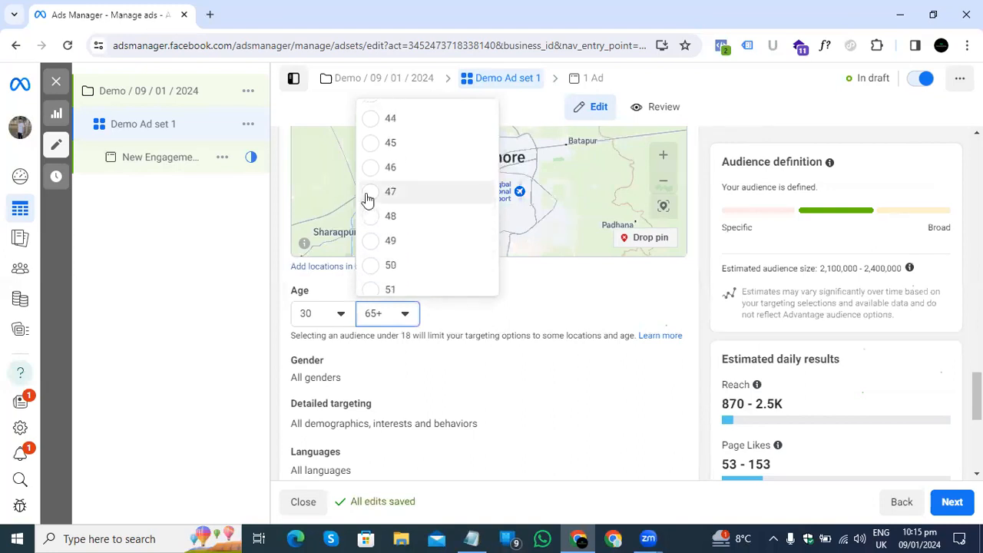
scroll(370, 194, up, 1)
click(374, 174)
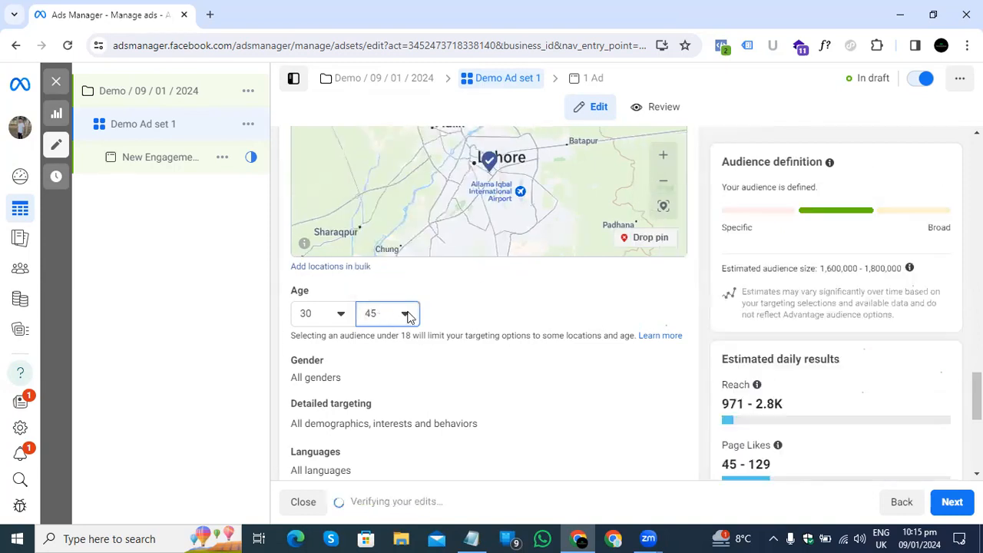
Try the Men and Women gender options, and return the audience gender to All.
scroll(407, 317, down, 1)
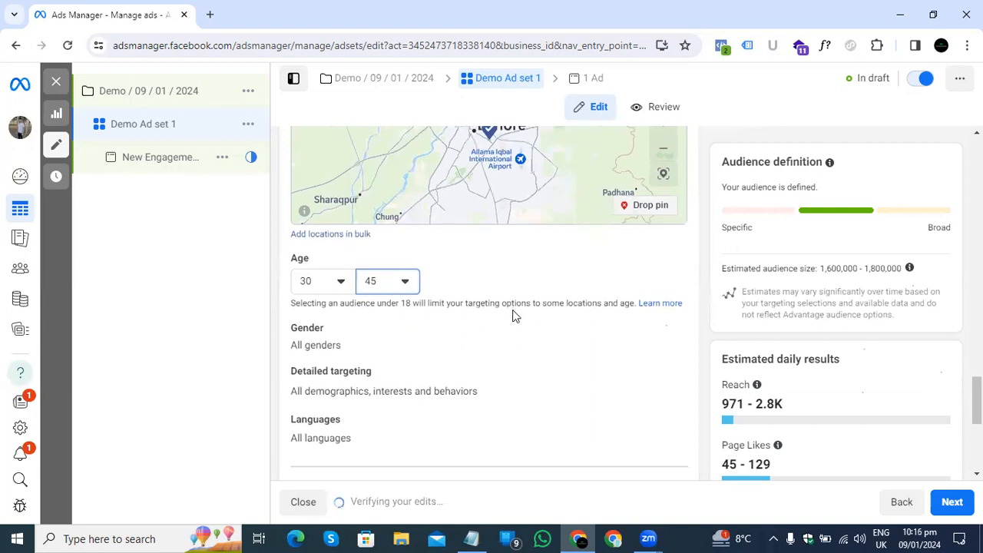
click(658, 330)
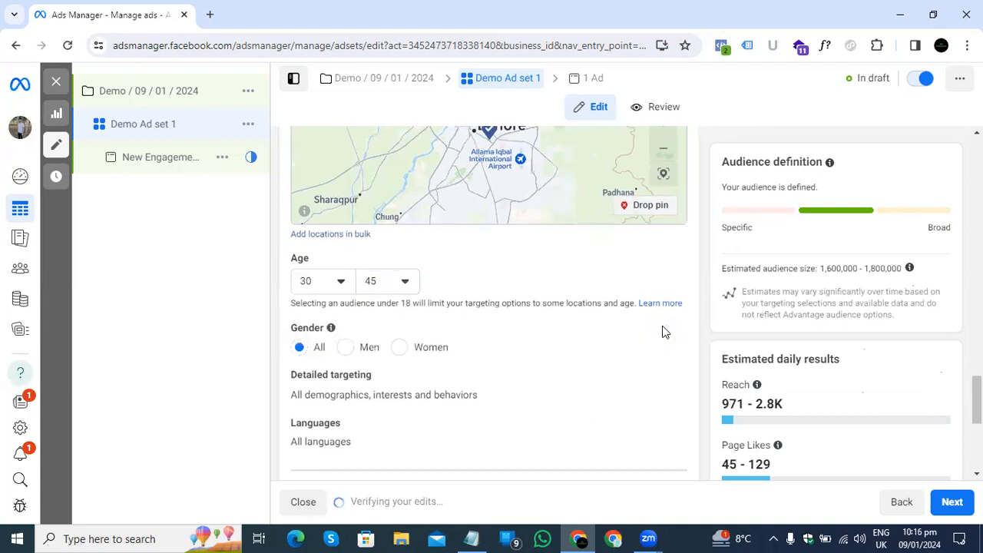
click(344, 353)
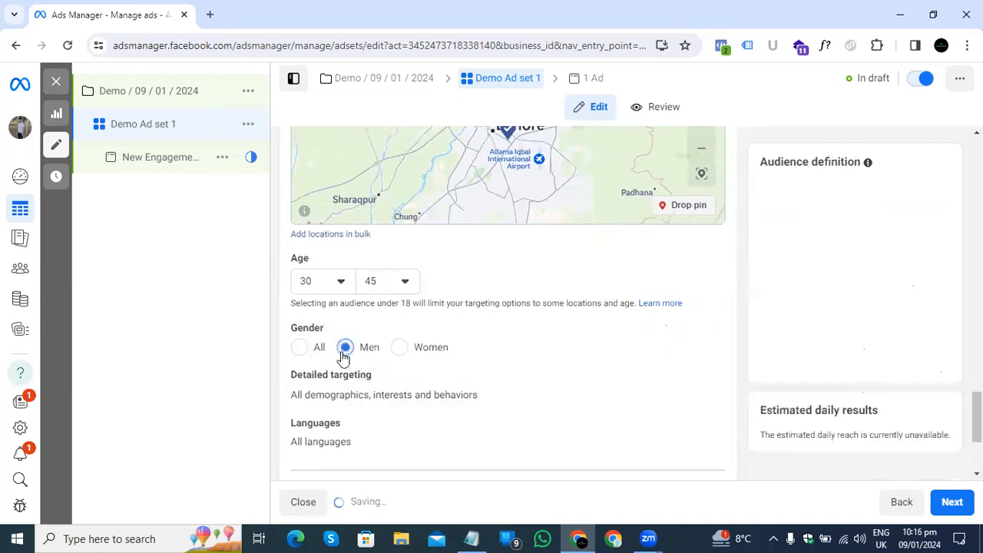
click(399, 348)
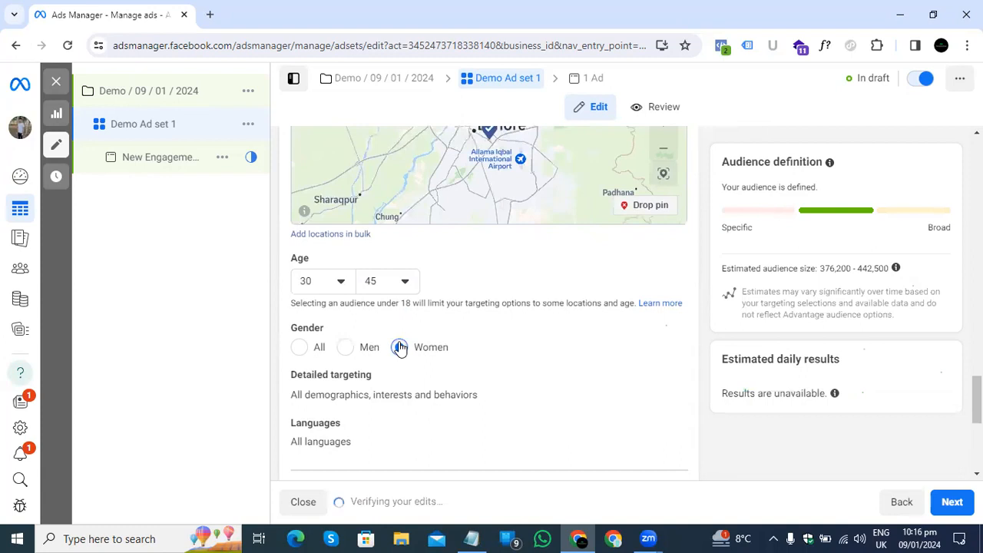
click(299, 349)
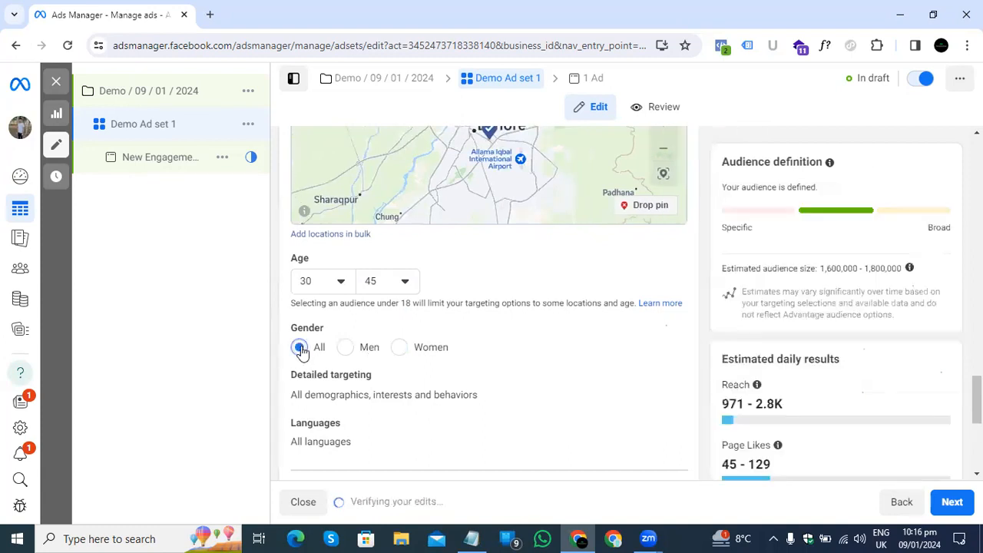
scroll(302, 351, down, 3)
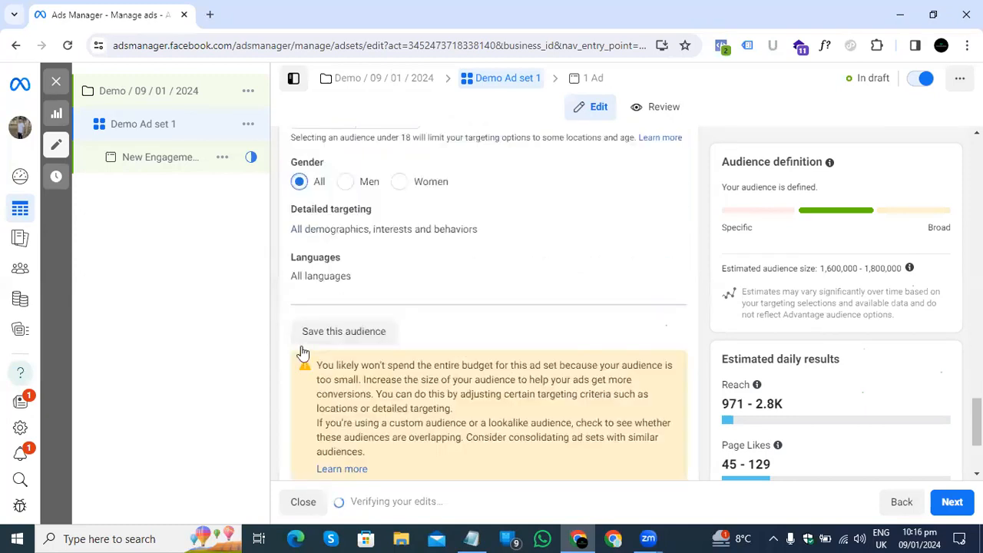
Open the ad set's detailed targeting for editing and bring up the demographics, interests or behaviors search, without adding any criteria.
scroll(302, 351, up, 2)
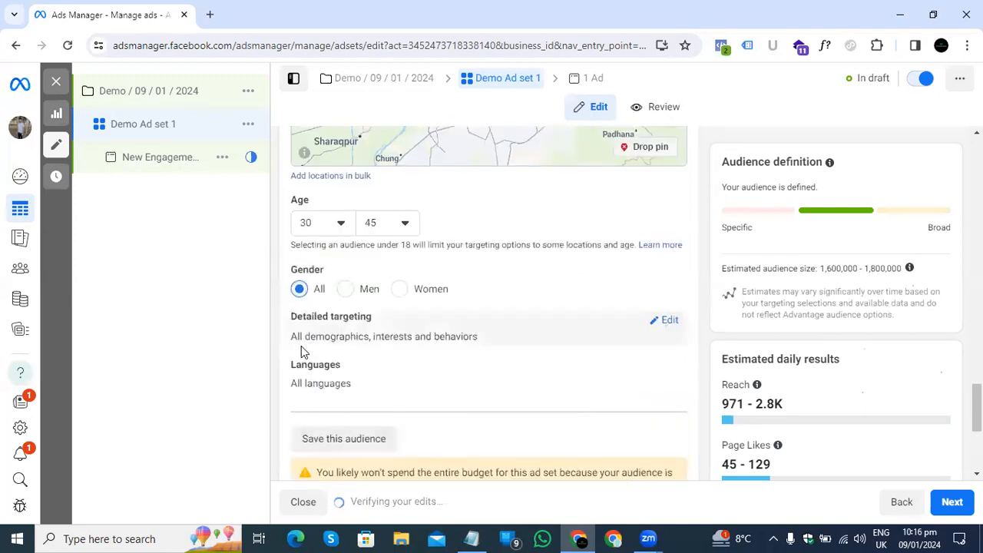
click(668, 321)
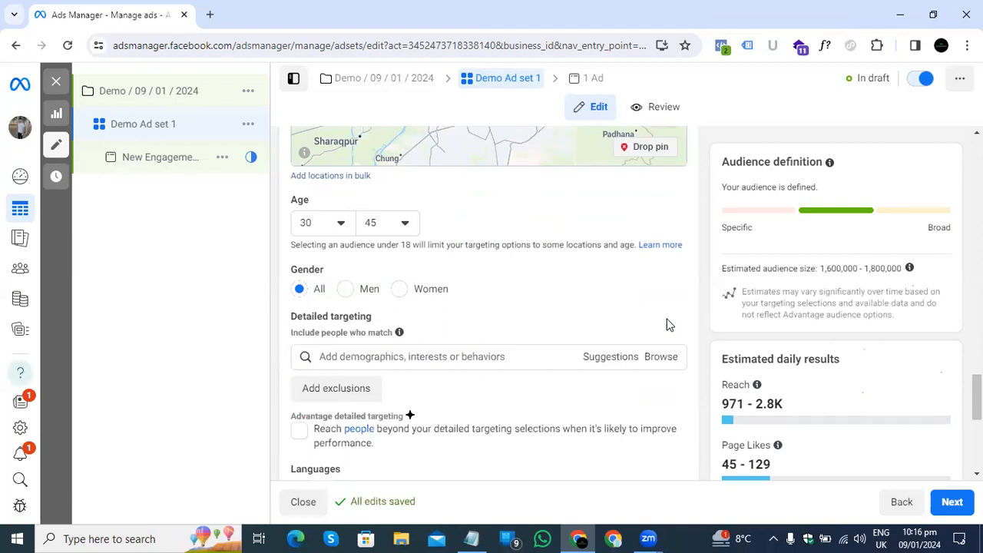
click(519, 362)
click(549, 322)
Look back over the ad set's audience, budget and schedule settings up to the conversion location options.
scroll(548, 322, up, 2)
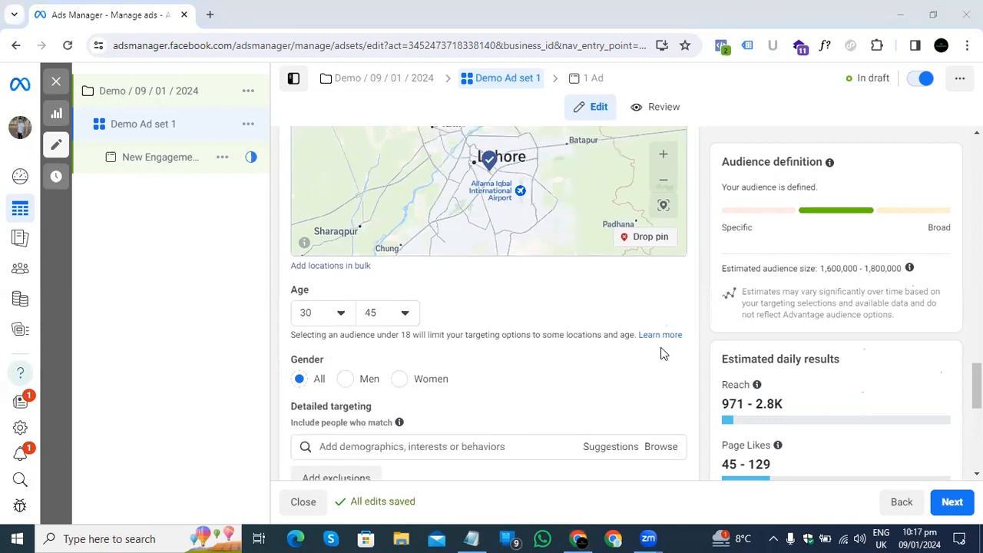
scroll(608, 365, up, 5)
scroll(608, 364, up, 10)
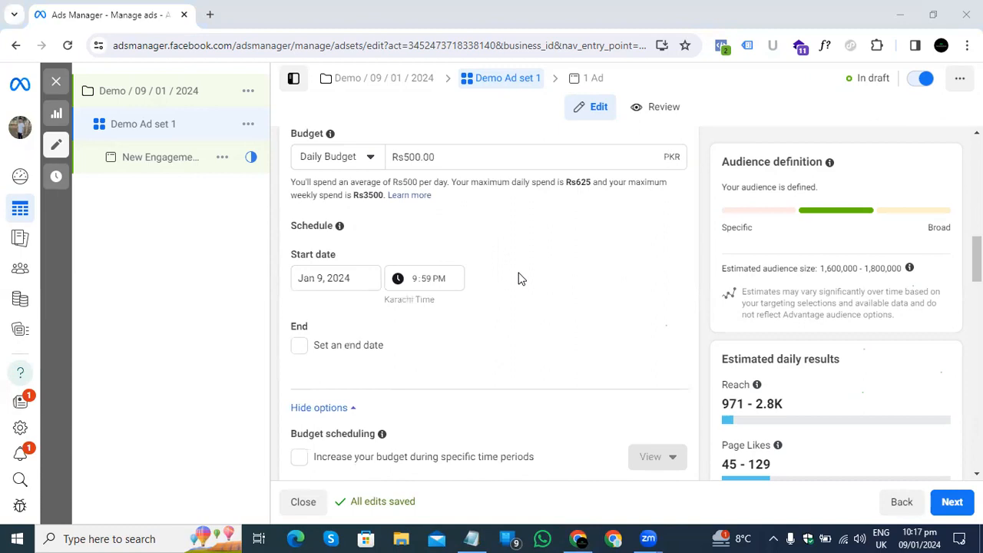
scroll(649, 301, up, 1)
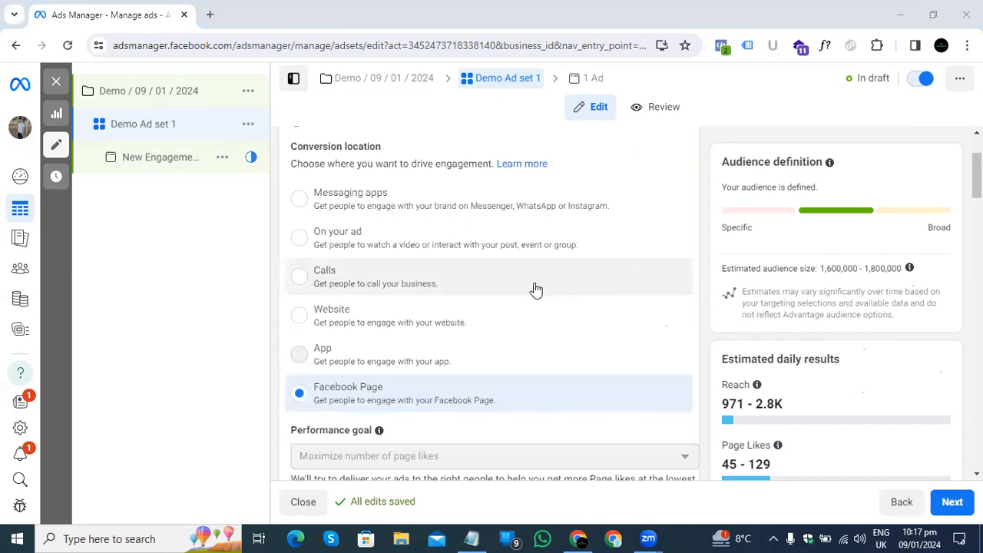
scroll(533, 289, up, 1)
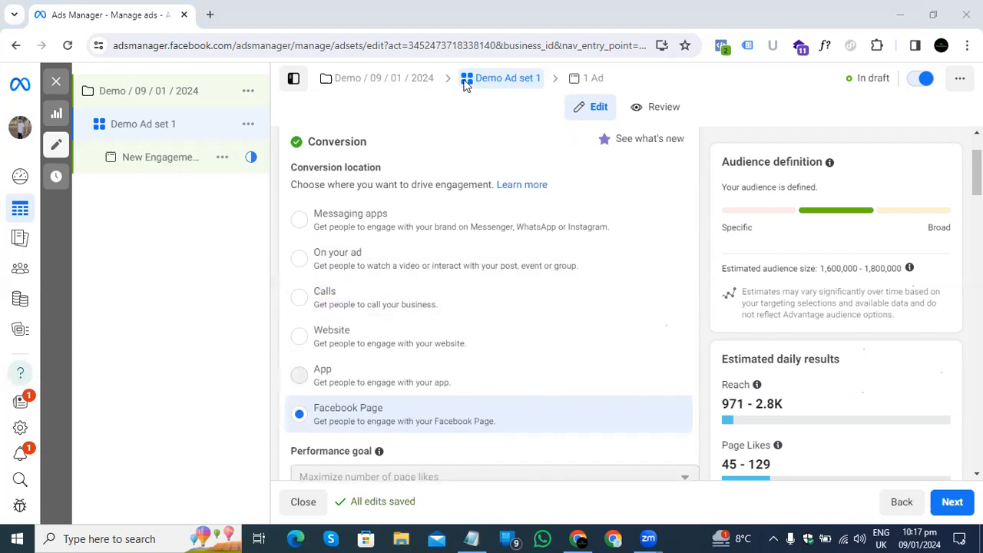